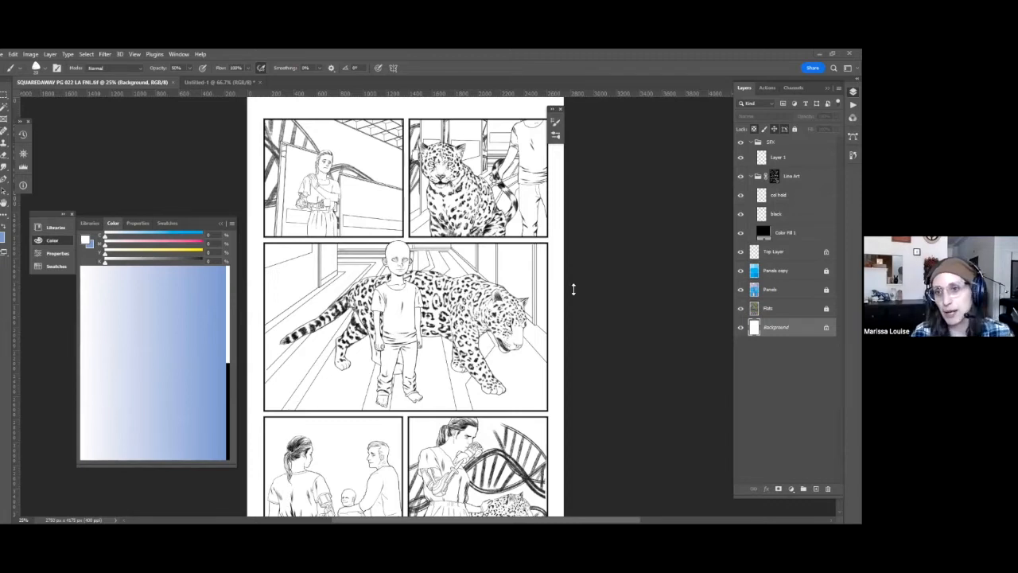
pyautogui.moveTo(596, 422)
pyautogui.mouseDown()
pyautogui.moveTo(653, 326)
pyautogui.moveTo(631, 400)
pyautogui.moveTo(667, 344)
pyautogui.mouseUp()
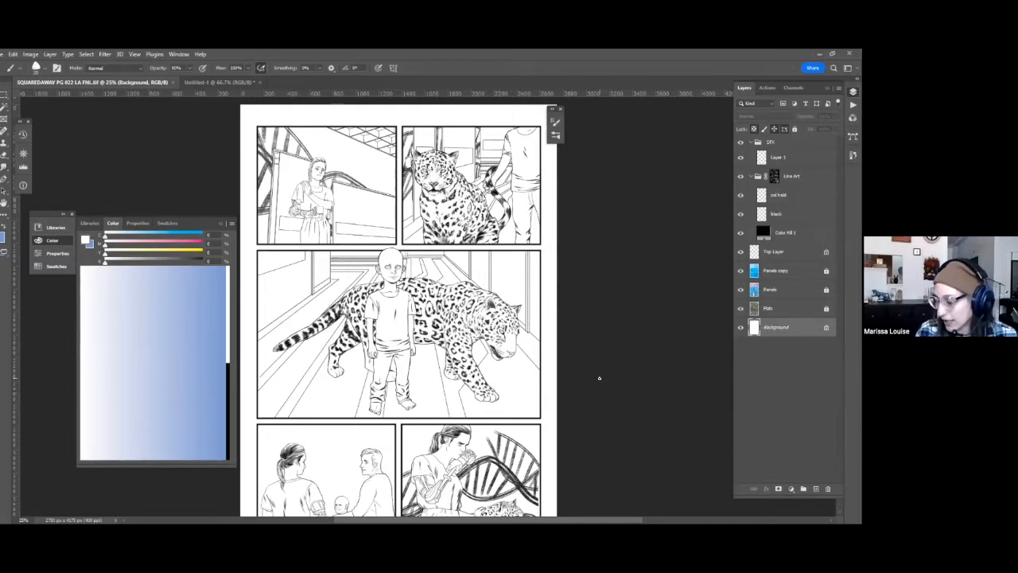
pyautogui.moveTo(510, 464); pyautogui.dragTo(494, 374)
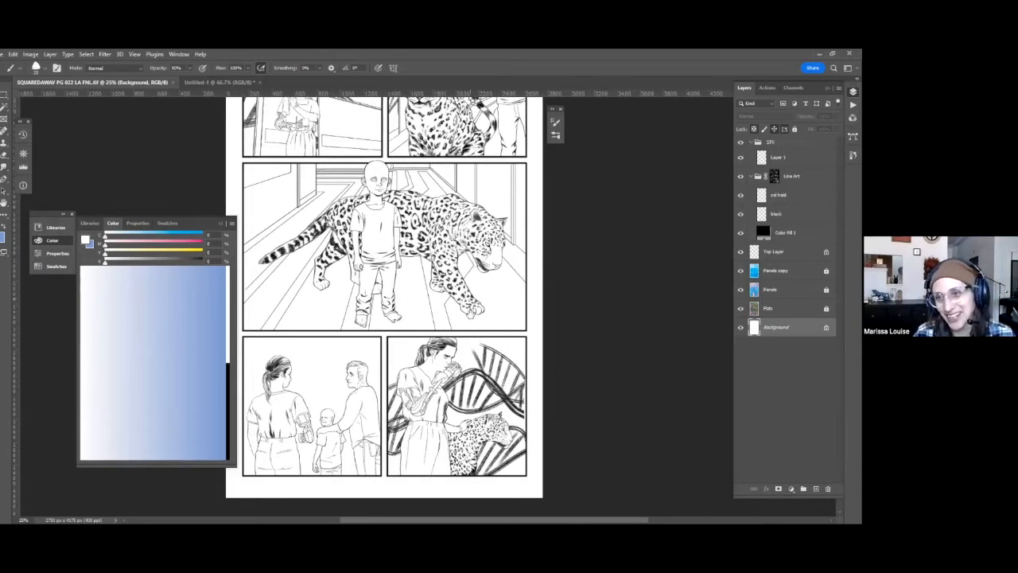
pyautogui.moveTo(474, 264); pyautogui.dragTo(480, 341)
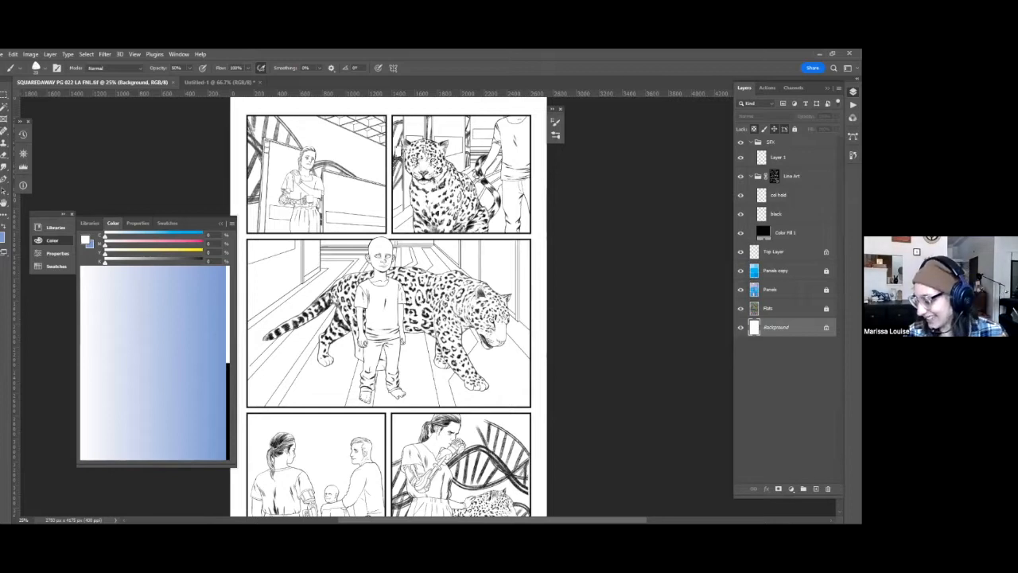
# Select the background area of the page's first panel from the Panels layer with the Magic Wand and check it in Quick Mask.
pyautogui.click(754, 290)
pyautogui.press('w')
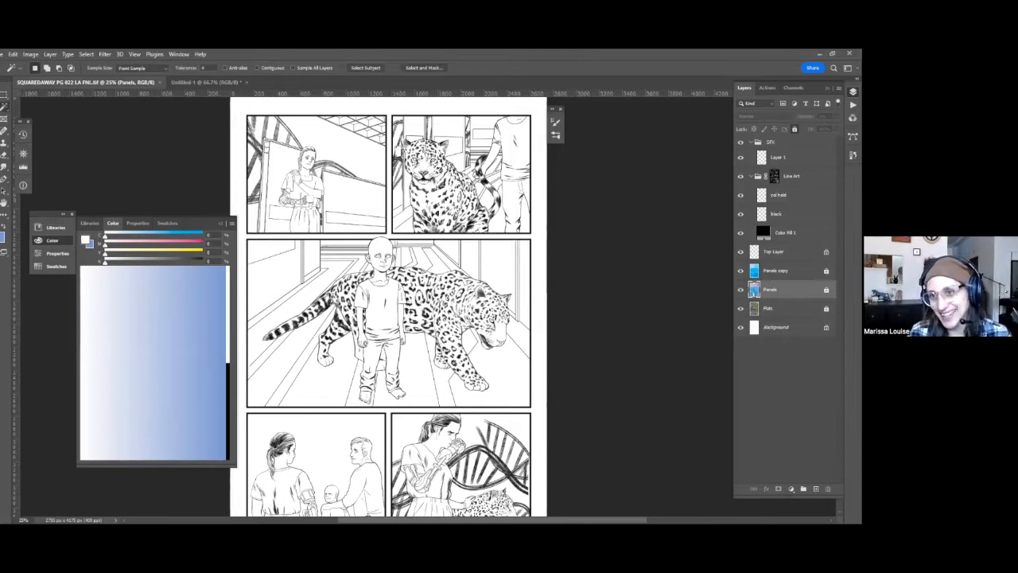
pyautogui.click(296, 155)
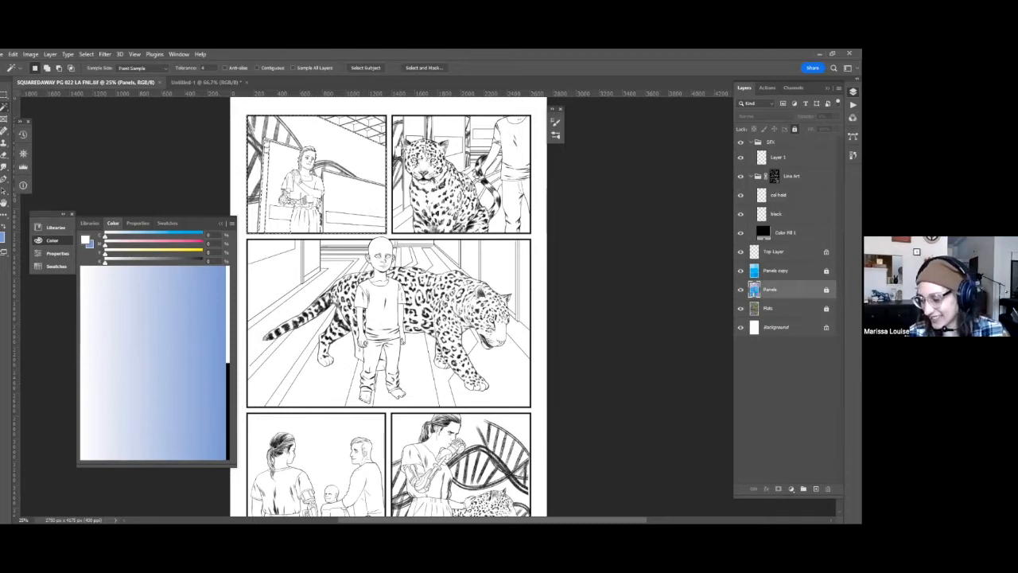
pyautogui.press('q')
pyautogui.press('q')
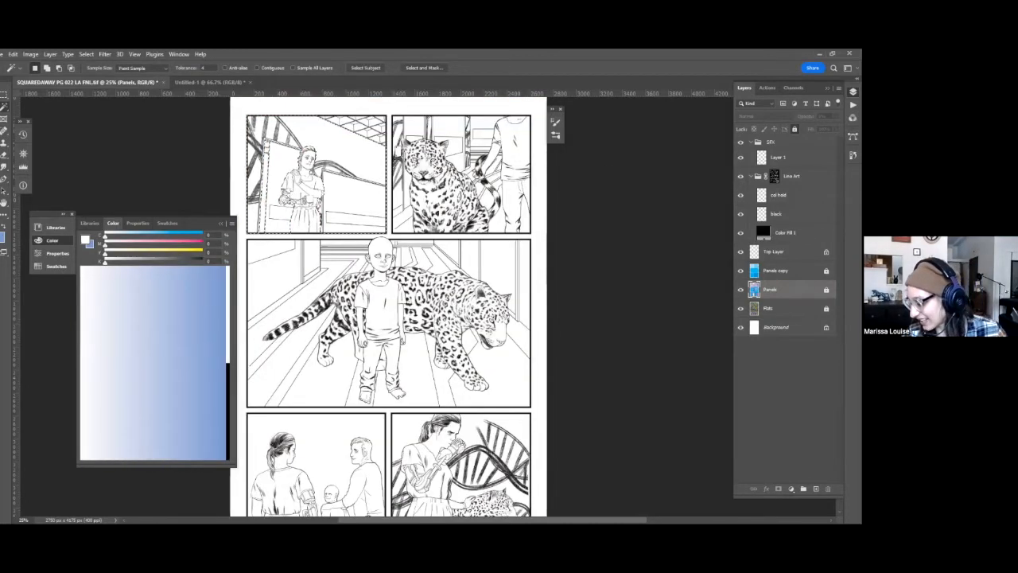
# Fill the selected first-panel background with light teal on the Background layer.
pyautogui.click(776, 327)
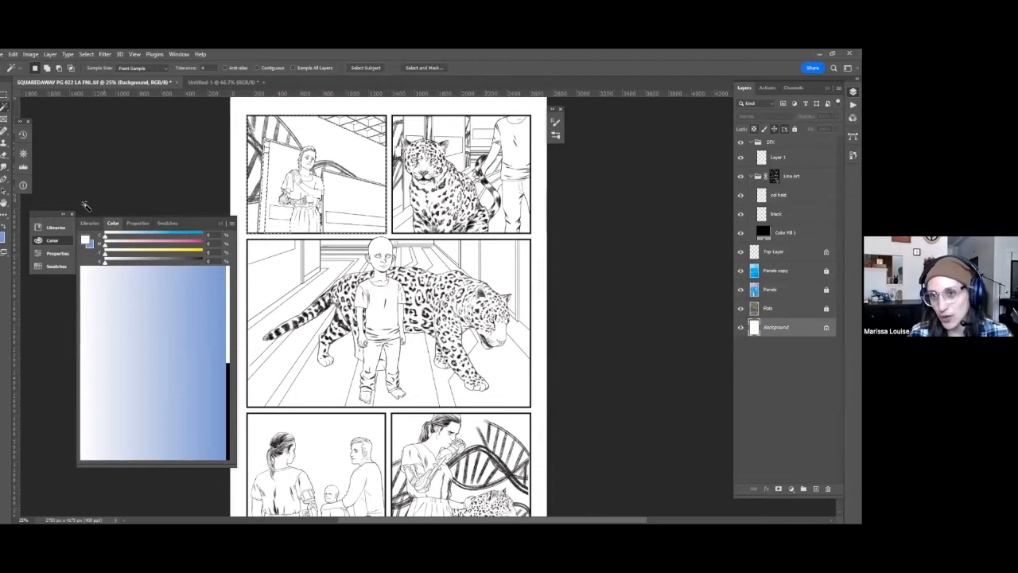
pyautogui.click(154, 236)
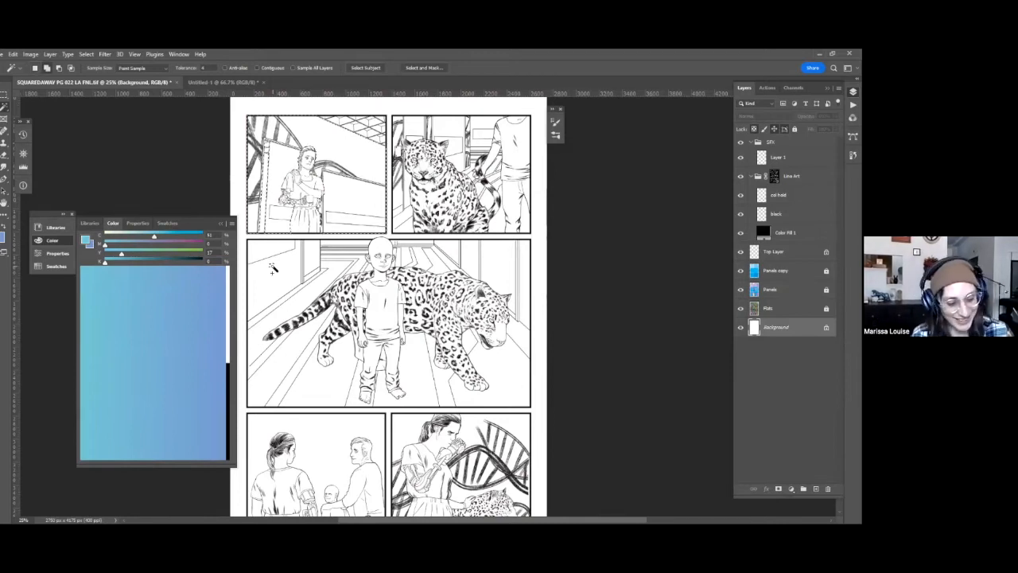
pyautogui.hotkey('shift', 'BackSpace')
pyautogui.press('Return')
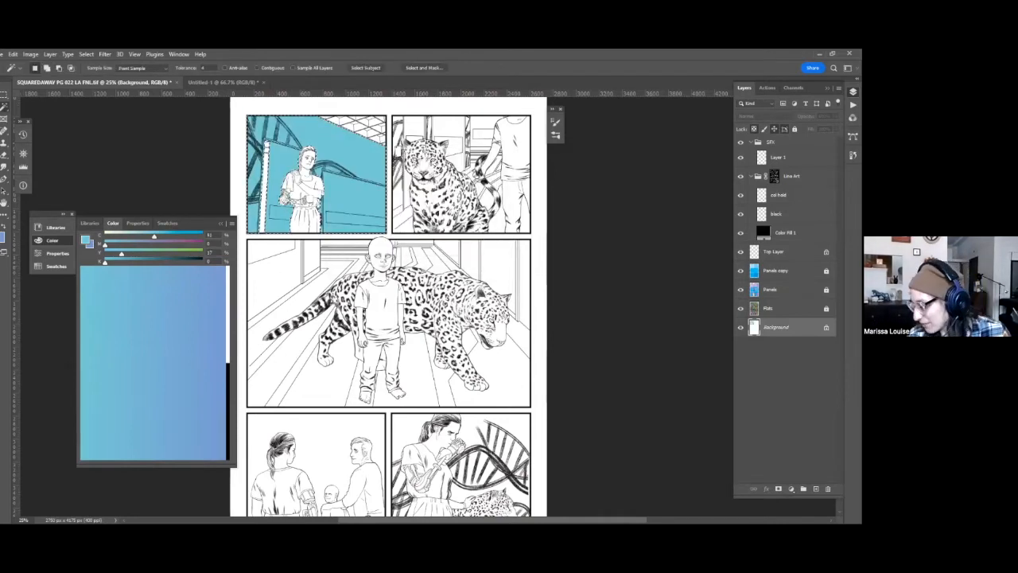
# Select the background areas of the second, middle and last panels from the Panels layer with the Magic Wand.
pyautogui.click(771, 290)
pyautogui.click(481, 153)
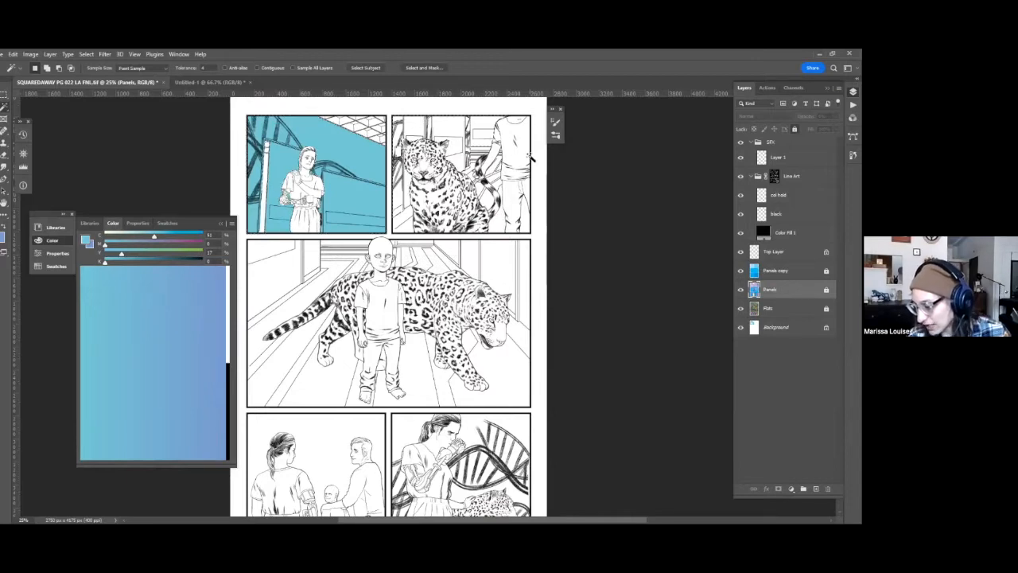
pyautogui.keyDown('shift'); pyautogui.click(306, 284); pyautogui.keyUp('shift')
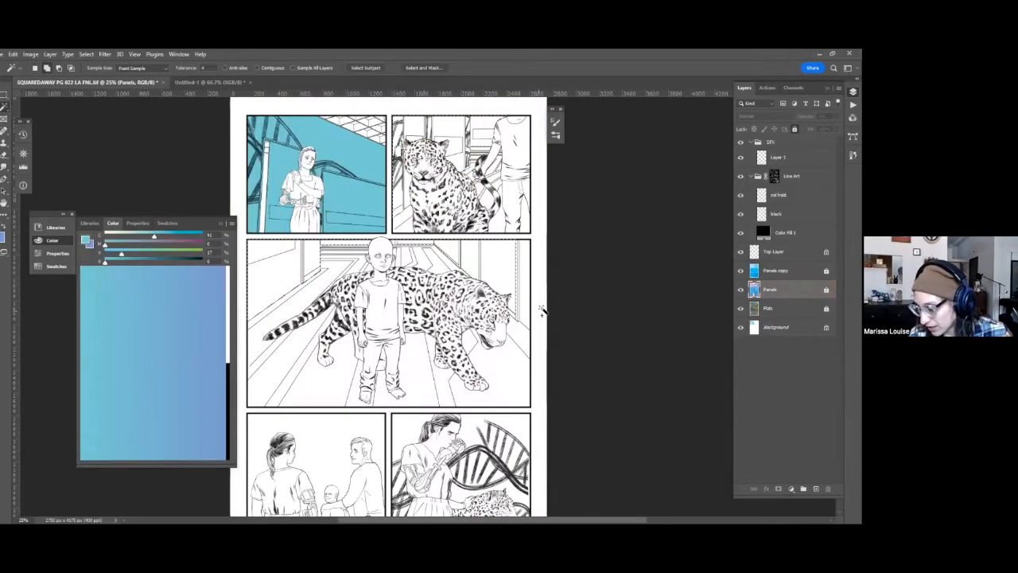
pyautogui.scroll(-1, 494, 413)
pyautogui.moveTo(494, 430); pyautogui.dragTo(510, 275)
pyautogui.keyDown('shift'); pyautogui.click(517, 282); pyautogui.keyUp('shift')
# Fill the selected panel backgrounds with the same teal on the Background layer, deselect, and save the file.
pyautogui.click(776, 327)
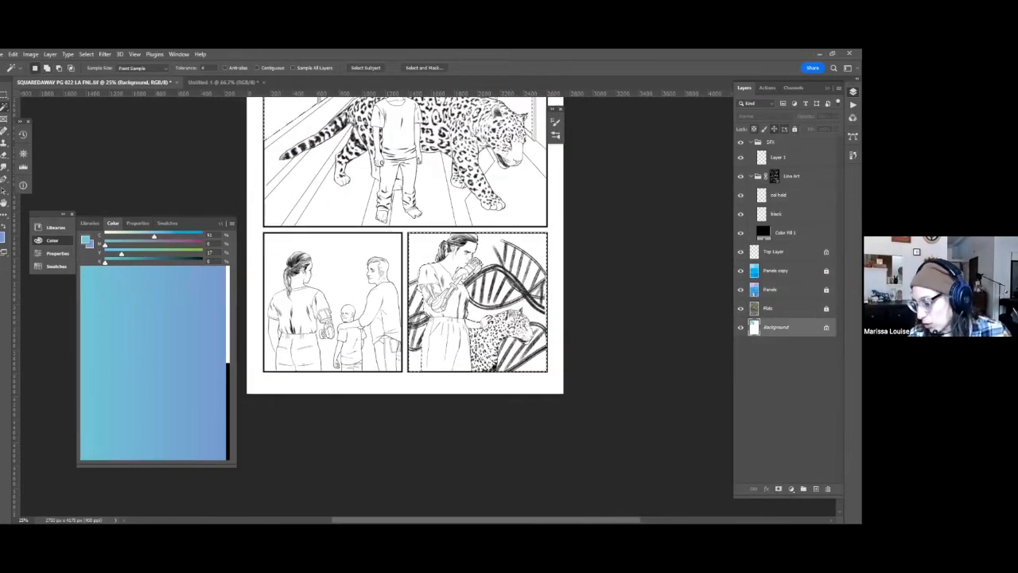
pyautogui.hotkey('shift', 'F5')
pyautogui.press('Return')
pyautogui.moveTo(568, 367); pyautogui.dragTo(575, 505)
pyautogui.moveTo(541, 179); pyautogui.dragTo(639, 235)
pyautogui.hotkey('ctrl', 'd')
pyautogui.hotkey('ctrl', 's')
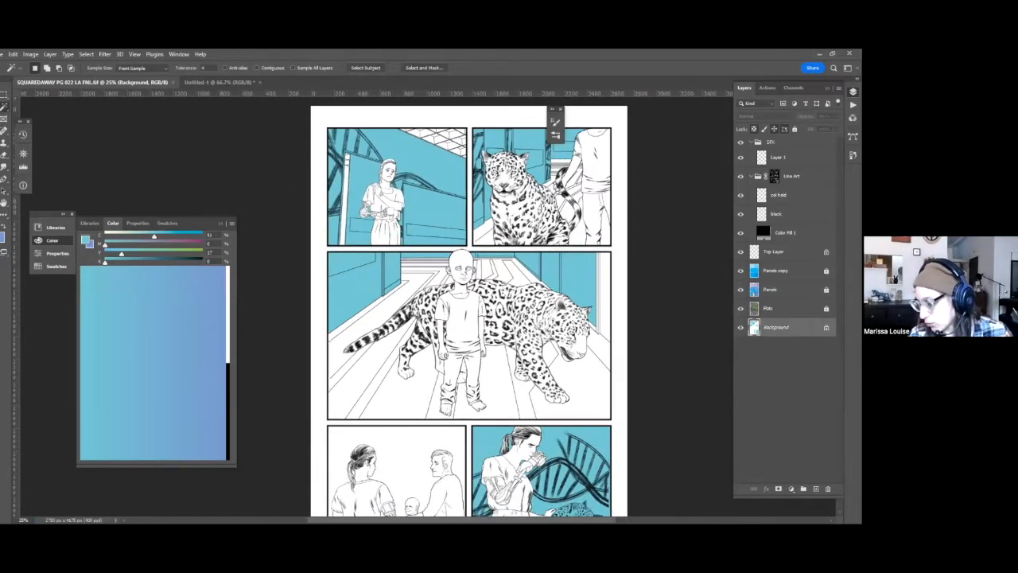
# Select the woman's robotic arm in the first panel from the Flats layer and check the selection in Quick Mask.
pyautogui.hotkey('alt', ']')
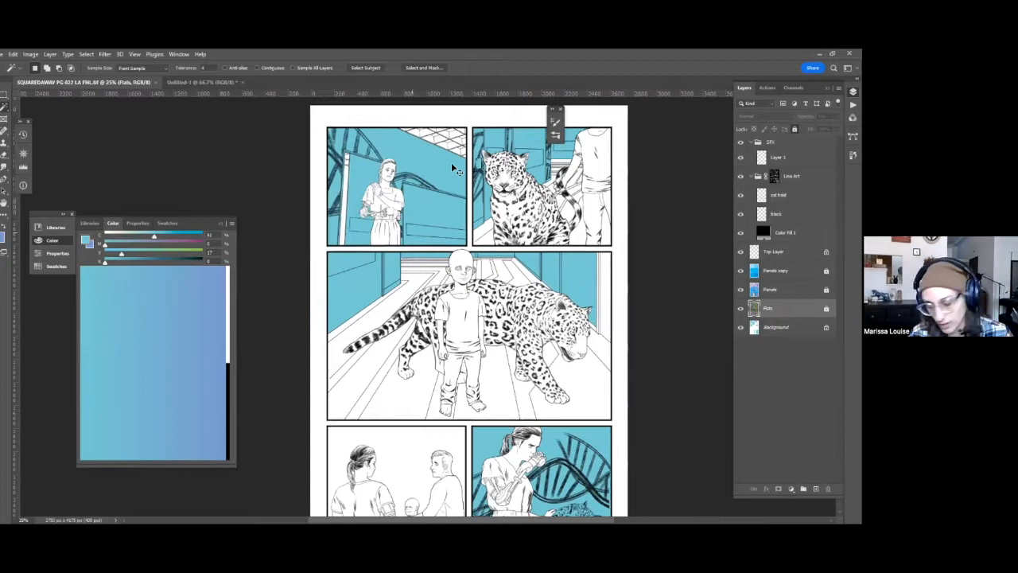
pyautogui.hotkey('ctrl', '+')
pyautogui.hotkey('ctrl', '+')
pyautogui.hotkey('ctrl', '+')
pyautogui.moveTo(421, 278); pyautogui.dragTo(513, 493)
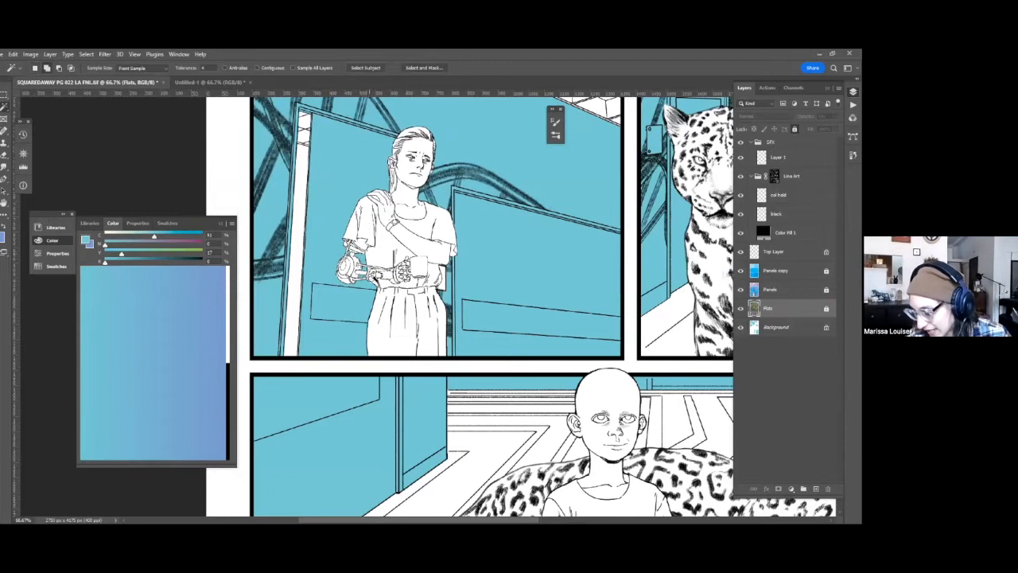
pyautogui.press('q')
pyautogui.press('q')
pyautogui.keyDown('shift'); pyautogui.click(405, 279); pyautogui.keyUp('shift')
pyautogui.press('q')
pyautogui.press('q')
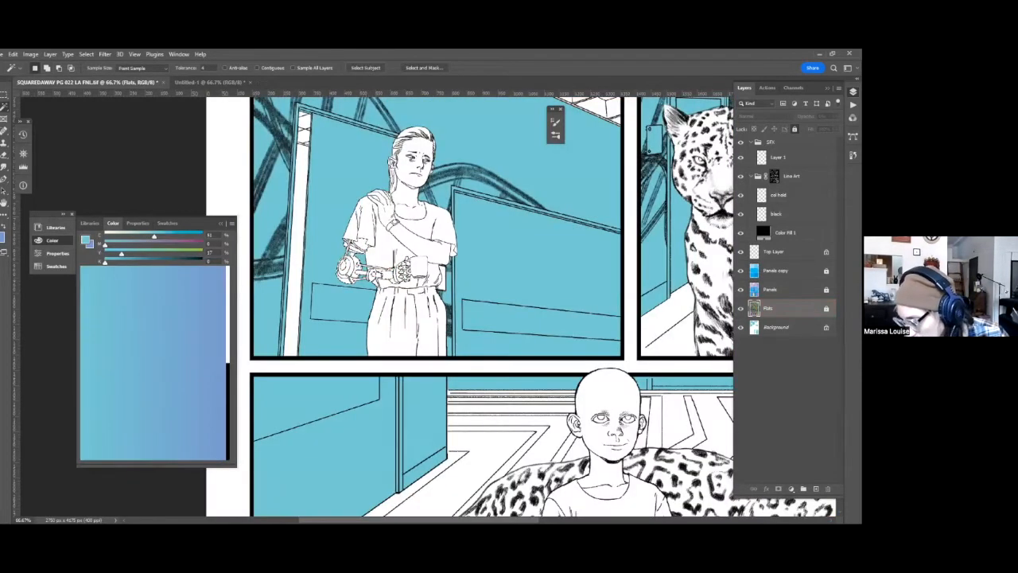
# Mix a warm light gray and fill the selected robotic arm with it on the Background layer.
pyautogui.hotkey('alt', '[')
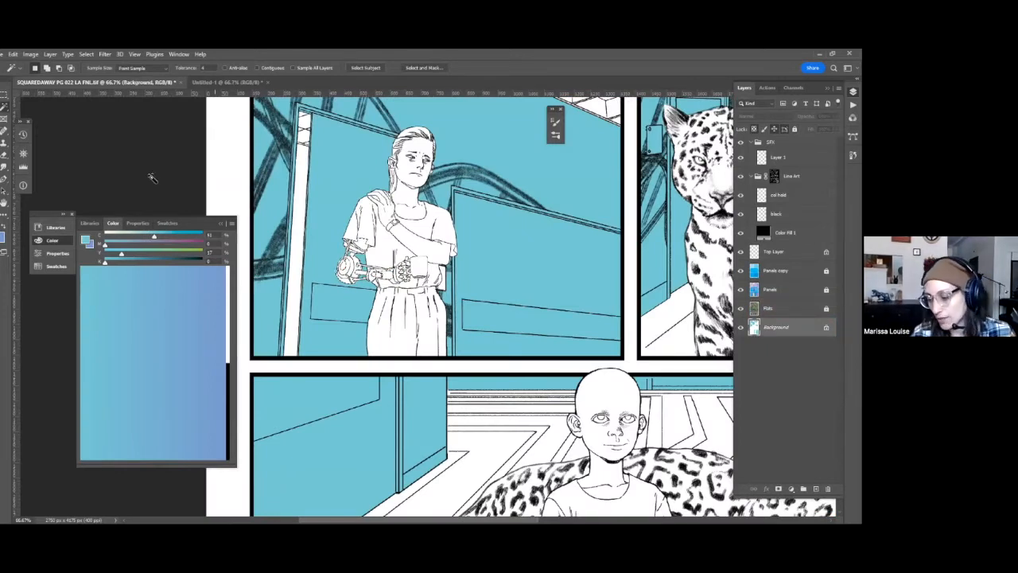
pyautogui.click(130, 235)
pyautogui.click(120, 244)
pyautogui.click(134, 253)
pyautogui.click(131, 245)
pyautogui.click(136, 236)
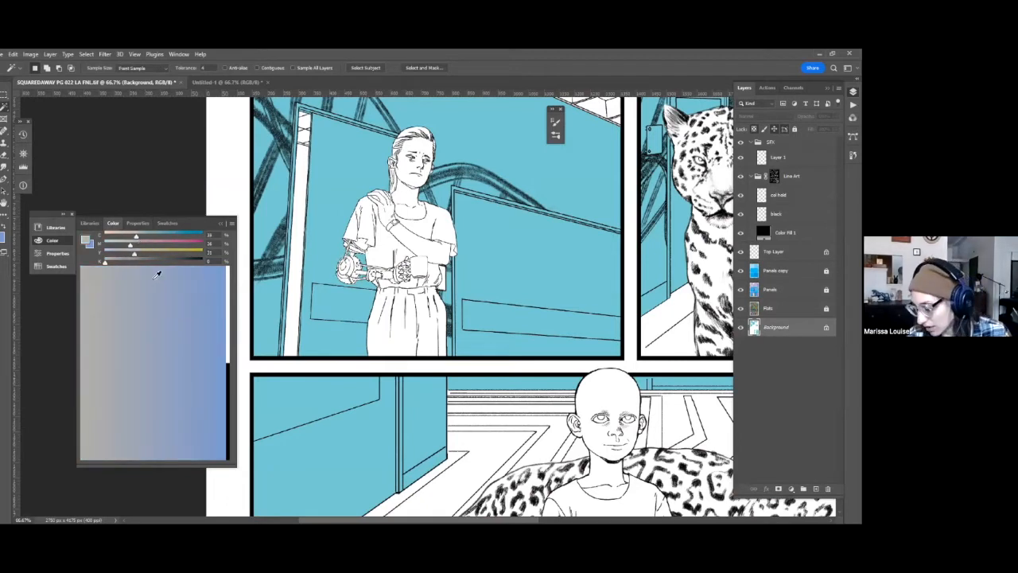
# Darken the robotic arm's gray with Hue/Saturation, setting Lightness to -28.
pyautogui.hotkey('ctrl', 'u')
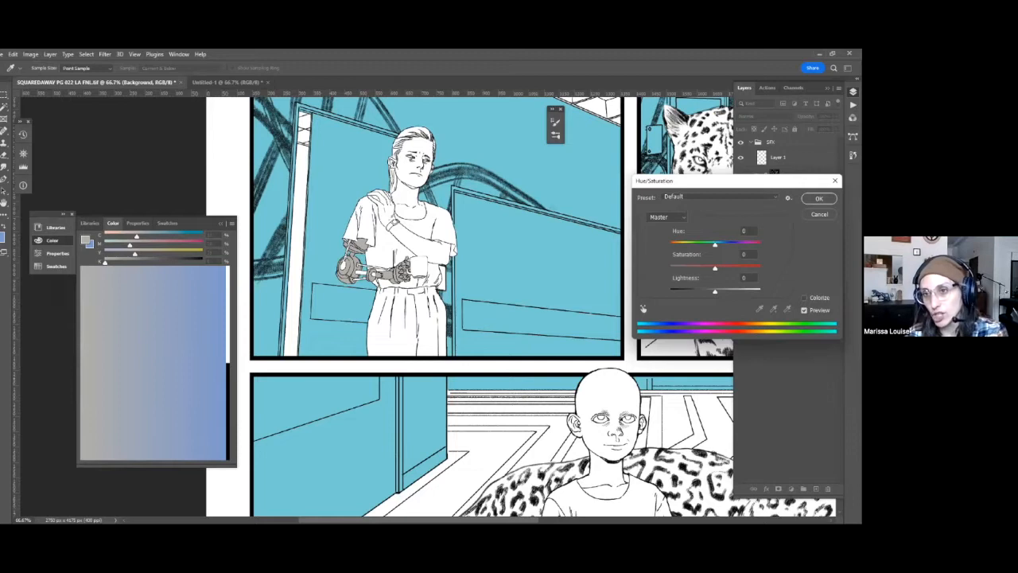
pyautogui.moveTo(715, 292); pyautogui.dragTo(702, 292)
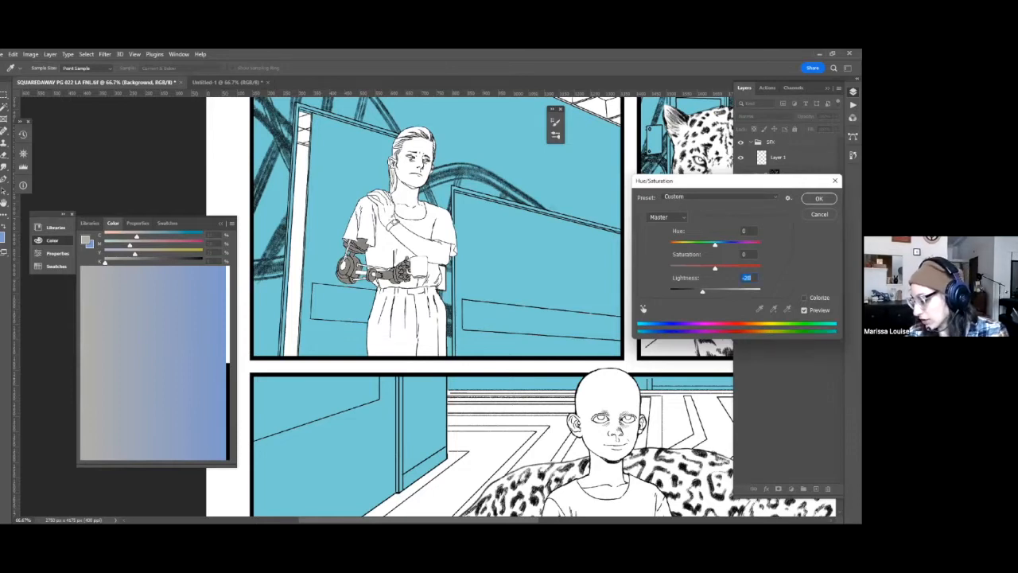
pyautogui.press('Return')
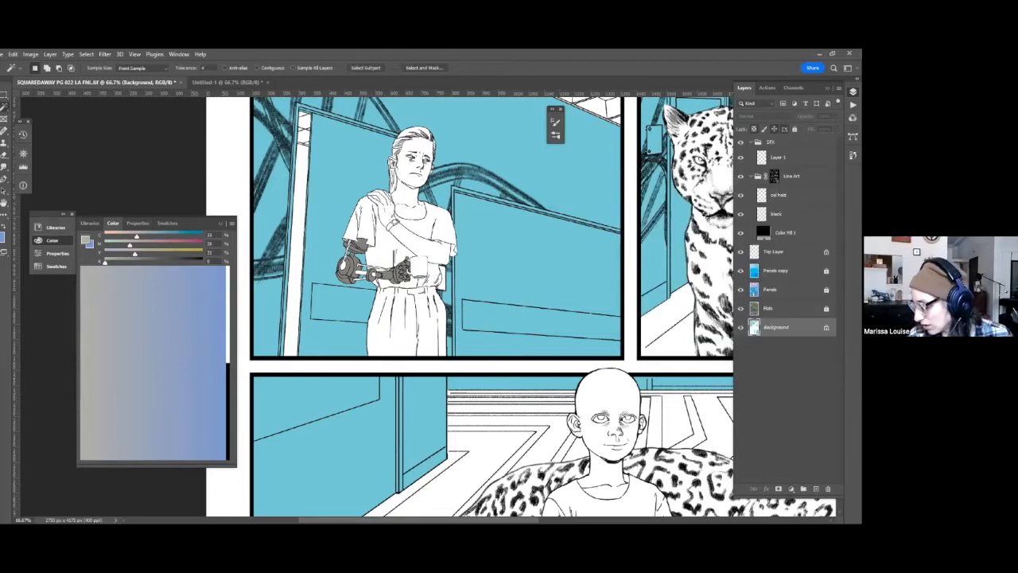
# Select the teal panel backgrounds and lighten them with Hue/Saturation, setting Lightness to +15.
pyautogui.click(562, 277)
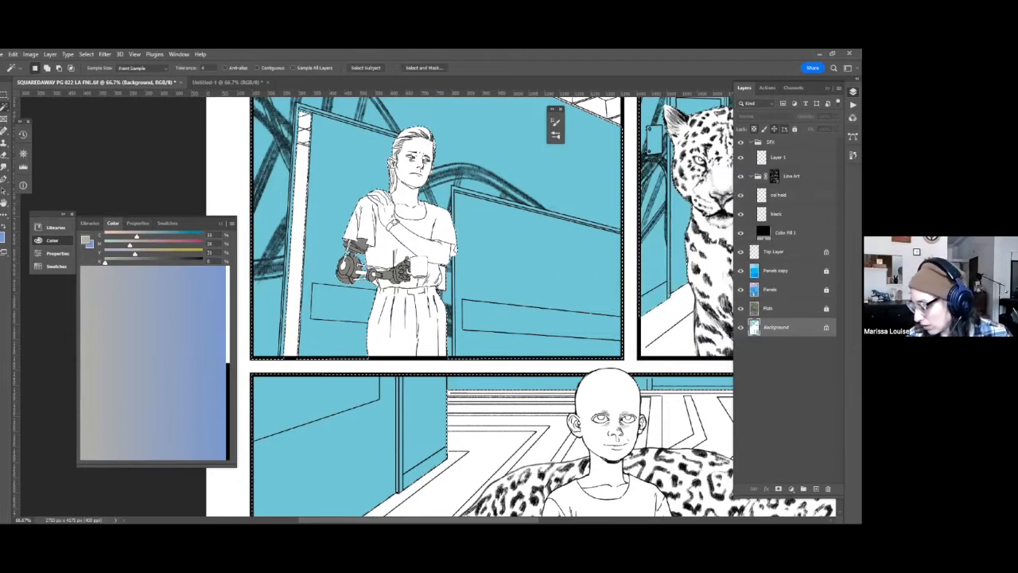
pyautogui.hotkey('ctrl', 'd')
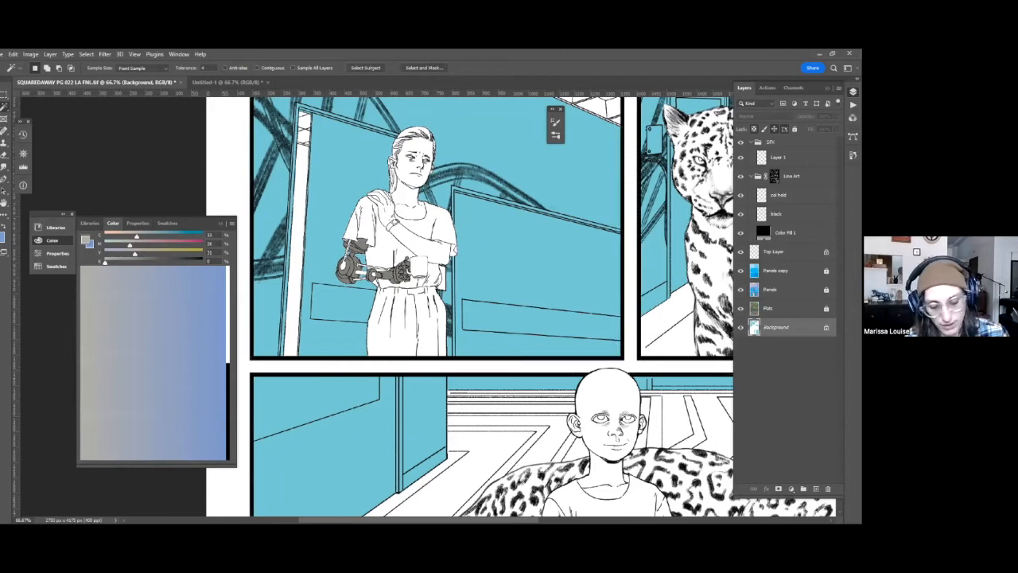
pyautogui.hotkey('ctrl', 'u')
pyautogui.write('28')
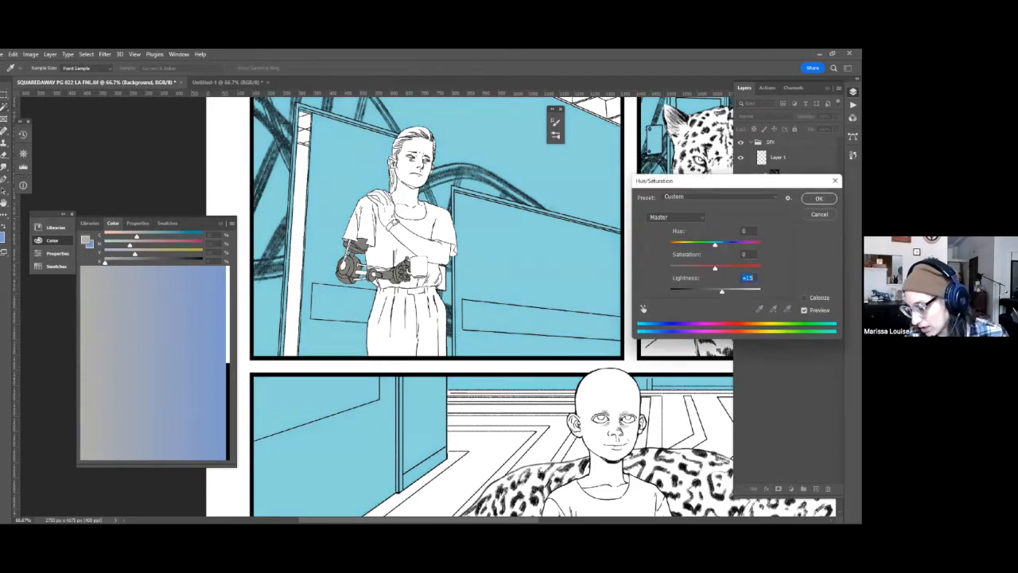
pyautogui.press('Return')
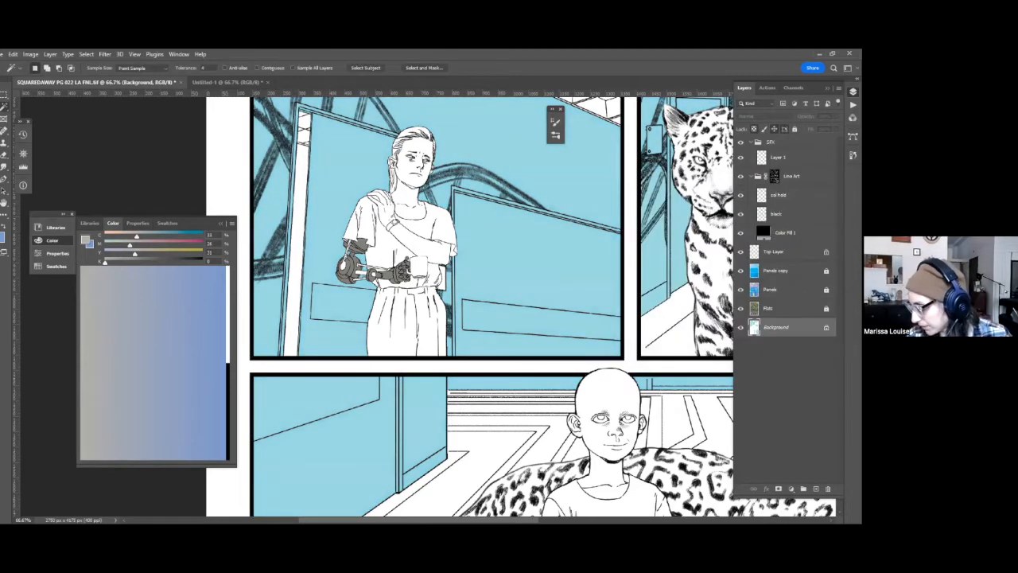
# Select the DNA strands from the Flats layer and check the selection in Quick Mask across the page's panels.
pyautogui.click(769, 308)
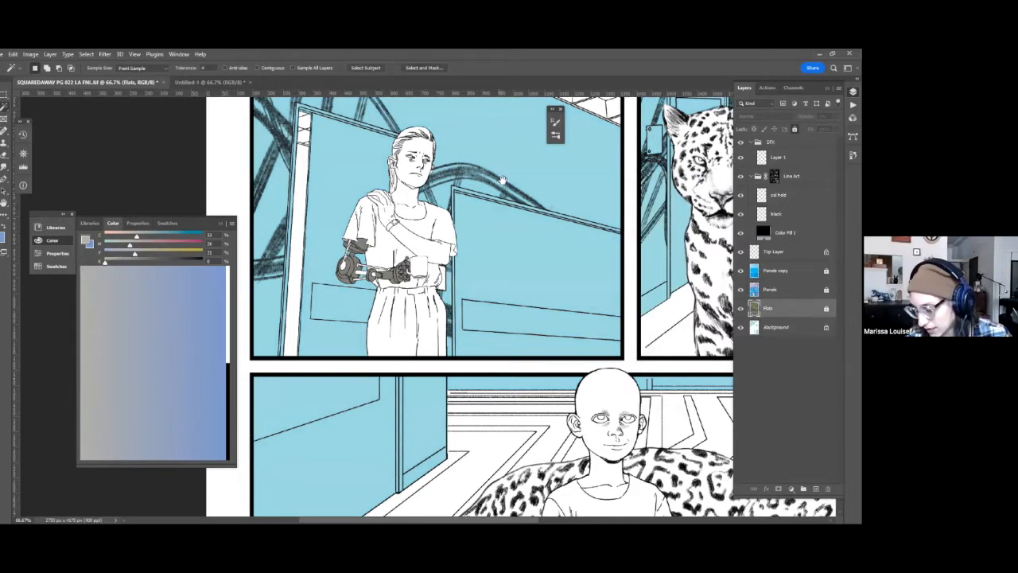
pyautogui.scroll(3, 520, 313)
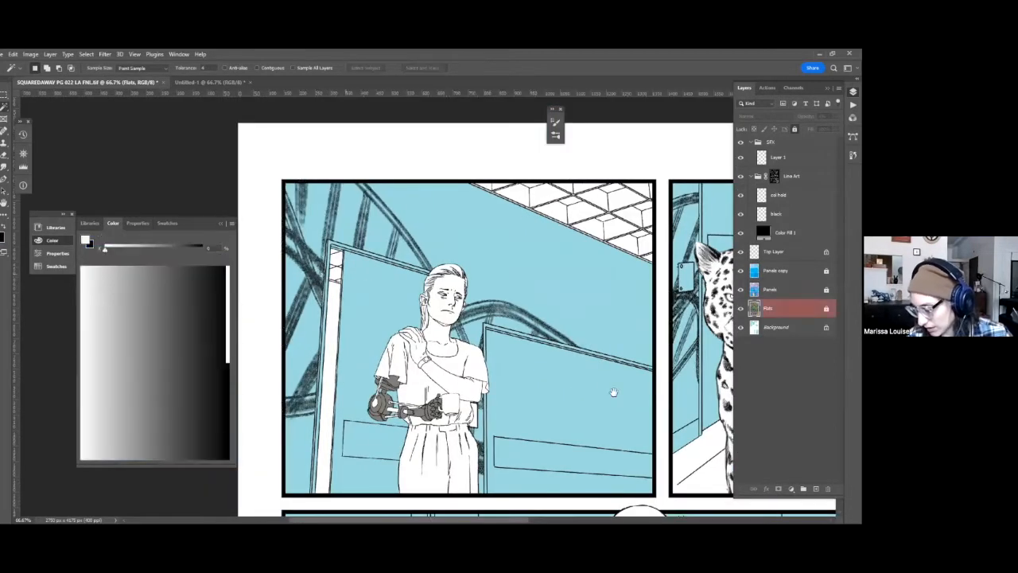
pyautogui.press('q')
pyautogui.scroll(-10, 563, 149)
pyautogui.hscroll(3, 595, 268)
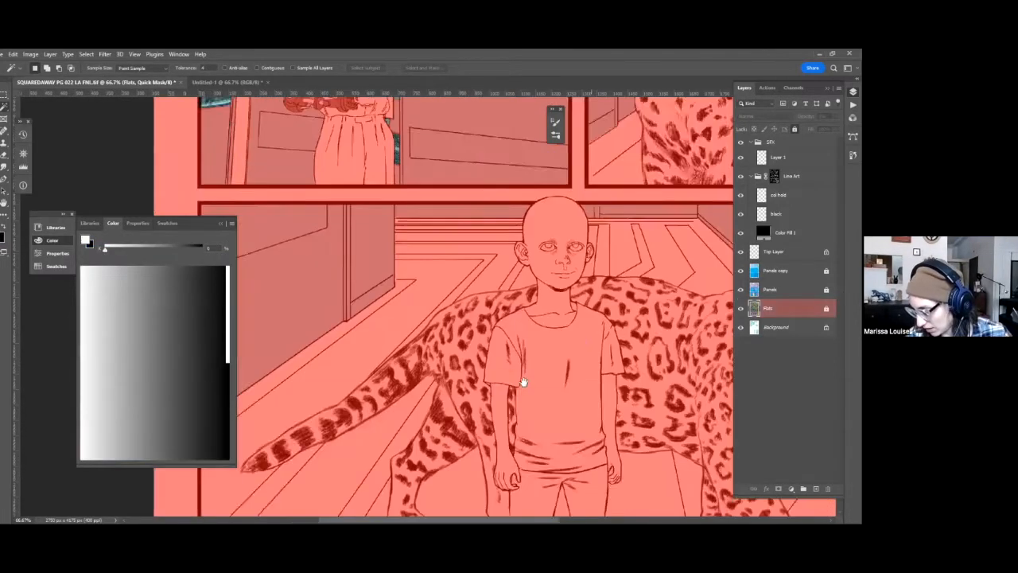
pyautogui.scroll(-5, 374, 306)
pyautogui.hscroll(3, 374, 307)
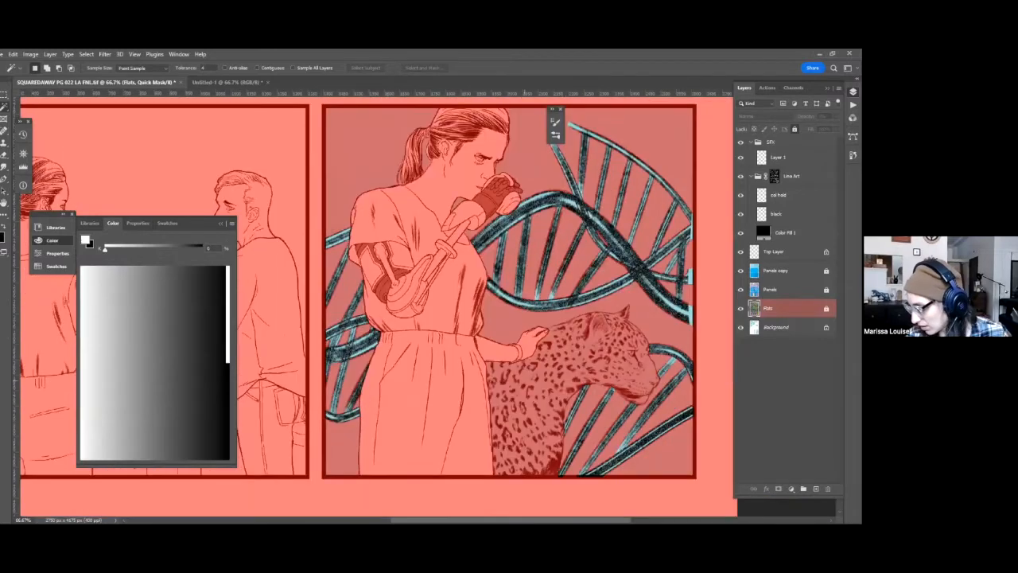
pyautogui.press('q')
# Mix a coral red and fill the selected DNA strands with it on the Background layer.
pyautogui.hotkey('alt', '[')
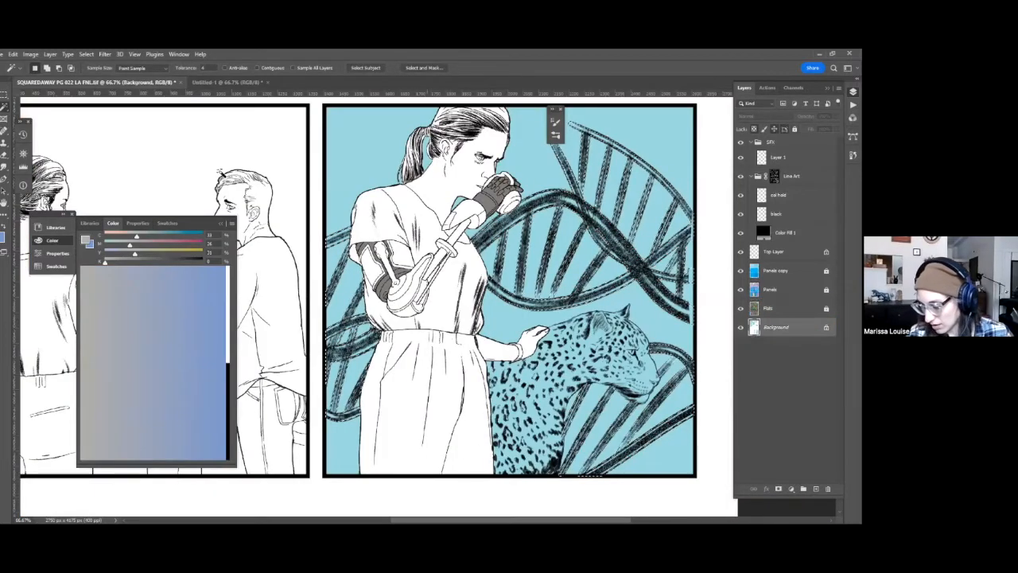
pyautogui.moveTo(216, 259); pyautogui.dragTo(219, 284)
pyautogui.moveTo(248, 239); pyautogui.dragTo(398, 495)
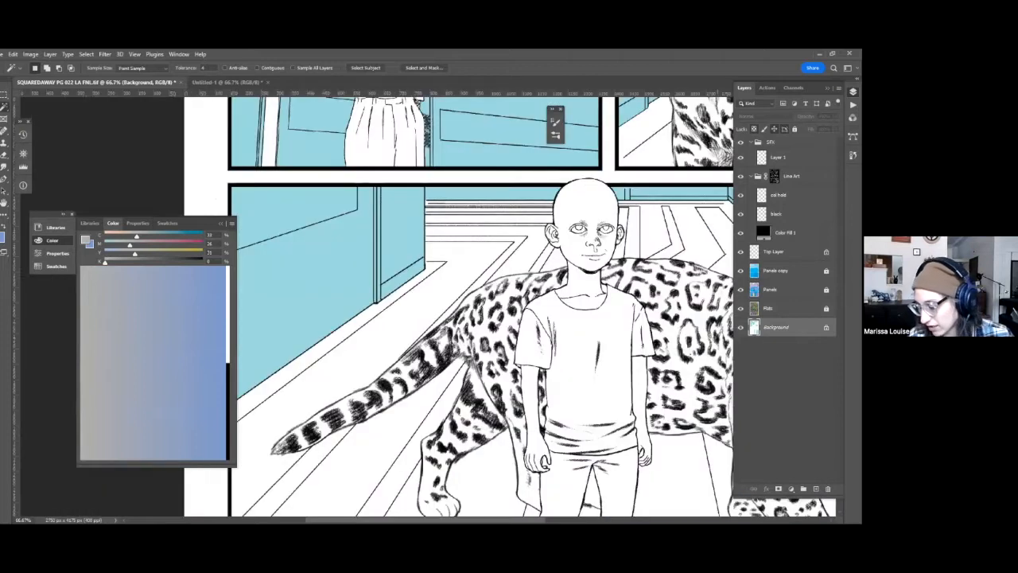
pyautogui.moveTo(382, 254); pyautogui.dragTo(393, 482)
pyautogui.click(164, 255)
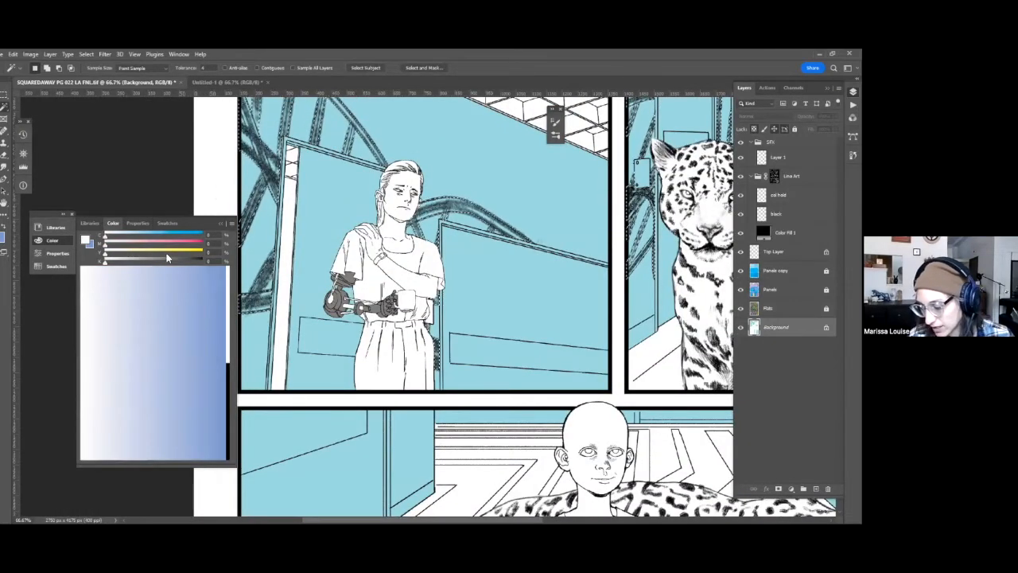
pyautogui.click(166, 251)
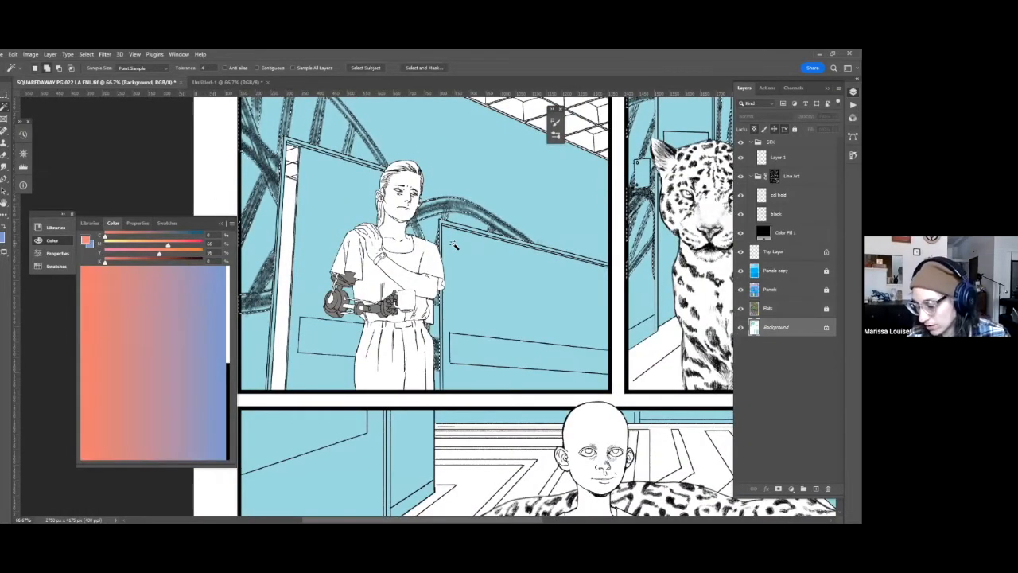
pyautogui.hotkey('alt', 'BackSpace')
# Fade the coral fill on the DNA strands to about 36% opacity in Normal mode and deselect.
pyautogui.hotkey('ctrl', 'shift', 'f')
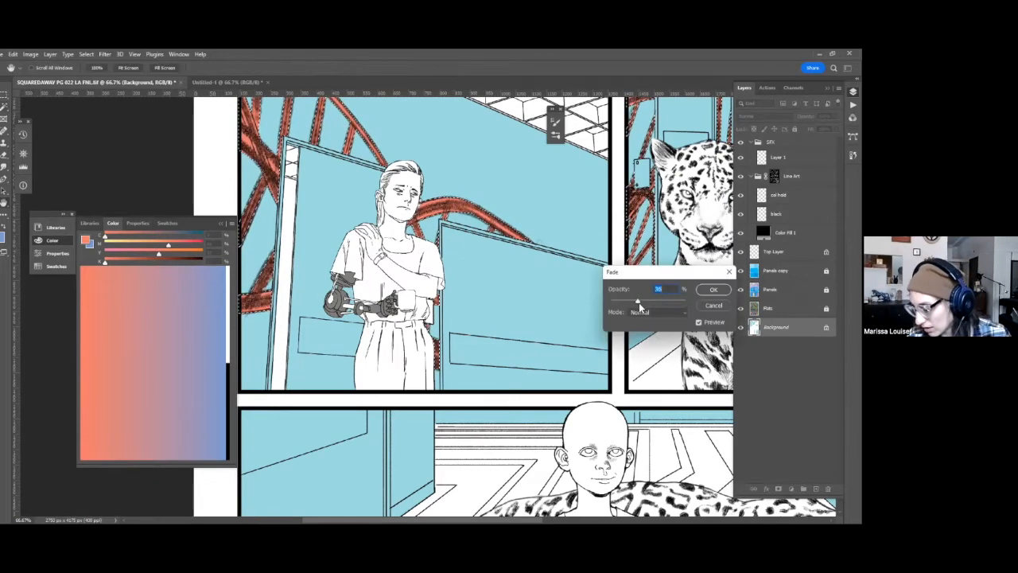
pyautogui.click(639, 302)
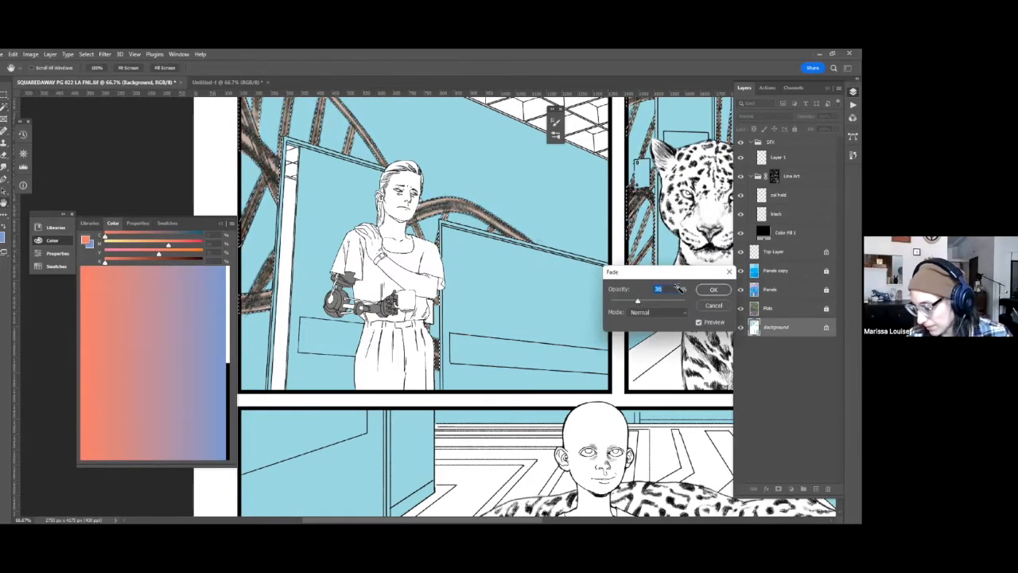
pyautogui.press('Return')
pyautogui.hotkey('ctrl', 'd')
# Select the large wall boards behind the woman from the Flats layer and check the selection in Quick Mask.
pyautogui.hotkey('alt', ']')
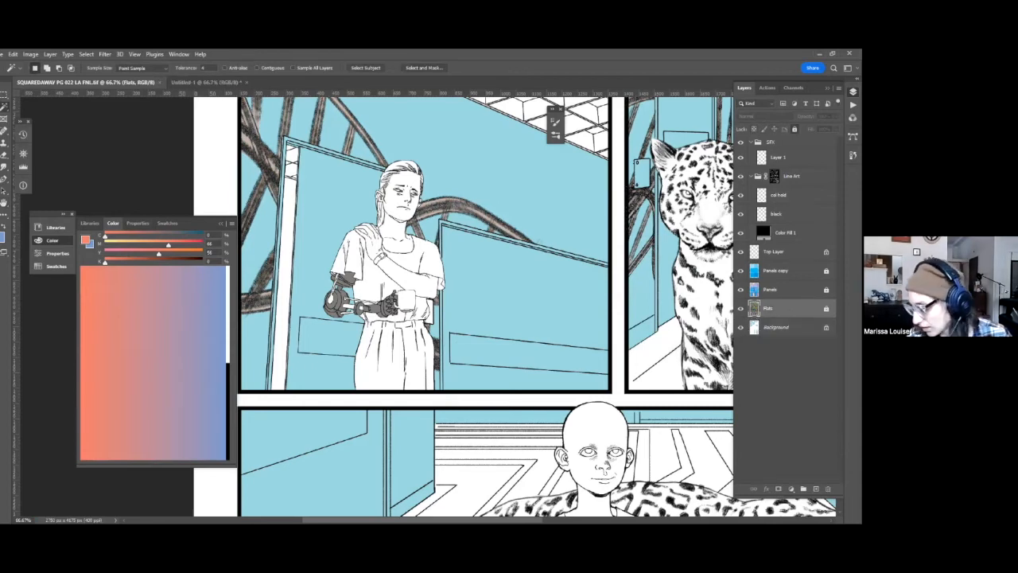
pyautogui.click(315, 156)
pyautogui.press('q')
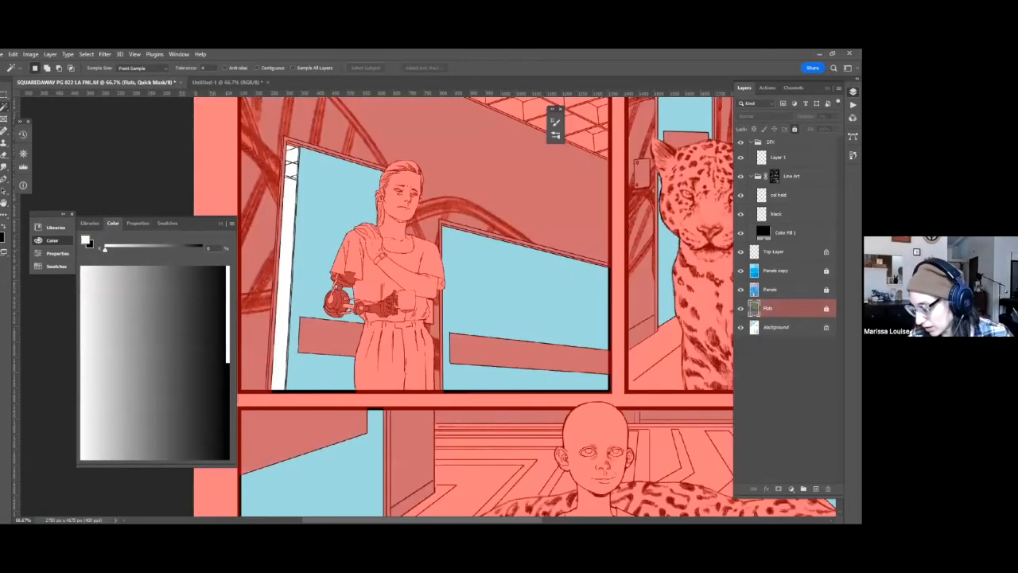
pyautogui.press('q')
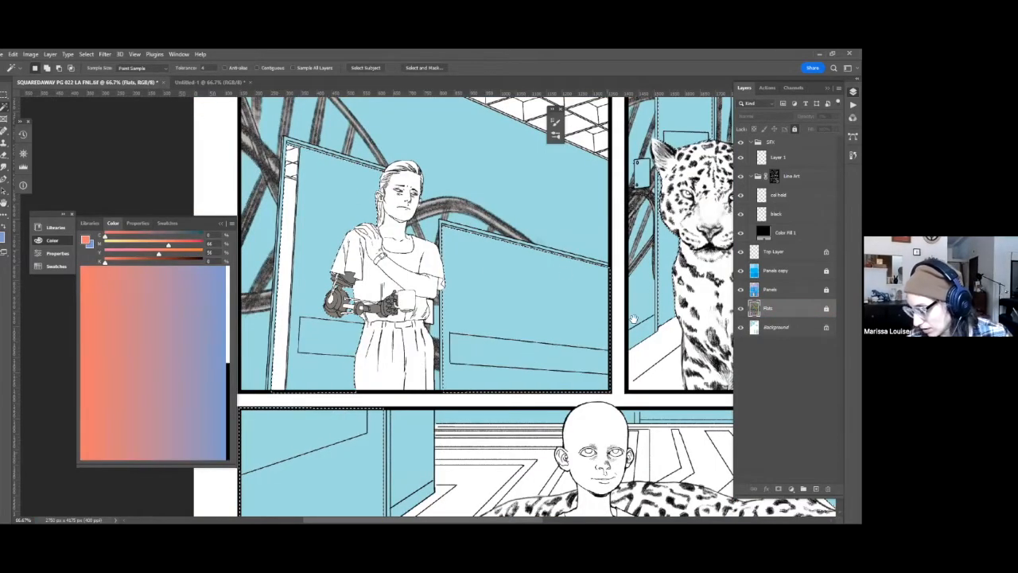
pyautogui.scroll(-1, 634, 318)
pyautogui.scroll(-2, 620, 363)
pyautogui.scroll(2, 639, 398)
pyautogui.scroll(1, 477, 218)
pyautogui.press('q')
pyautogui.press('q')
# Mix a pale mint with 20% cyan and 12% yellow and fill the board behind the woman on the Background layer.
pyautogui.hotkey('alt', '[')
pyautogui.moveTo(595, 230); pyautogui.dragTo(611, 332)
pyautogui.press('g')
pyautogui.keyDown('alt'); pyautogui.click(352, 268); pyautogui.keyUp('alt')
pyautogui.click(125, 237)
pyautogui.click(333, 242)
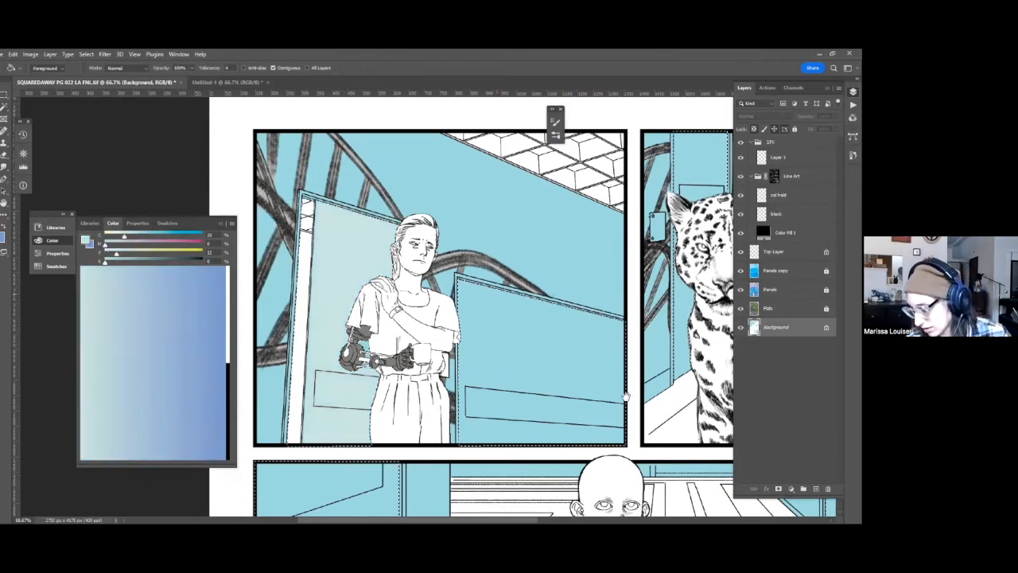
# Fill the remaining selected wall boards with the pale mint, turning off Contiguous for the Paint Bucket, deselect, and save the file.
pyautogui.moveTo(640, 355); pyautogui.dragTo(653, 288)
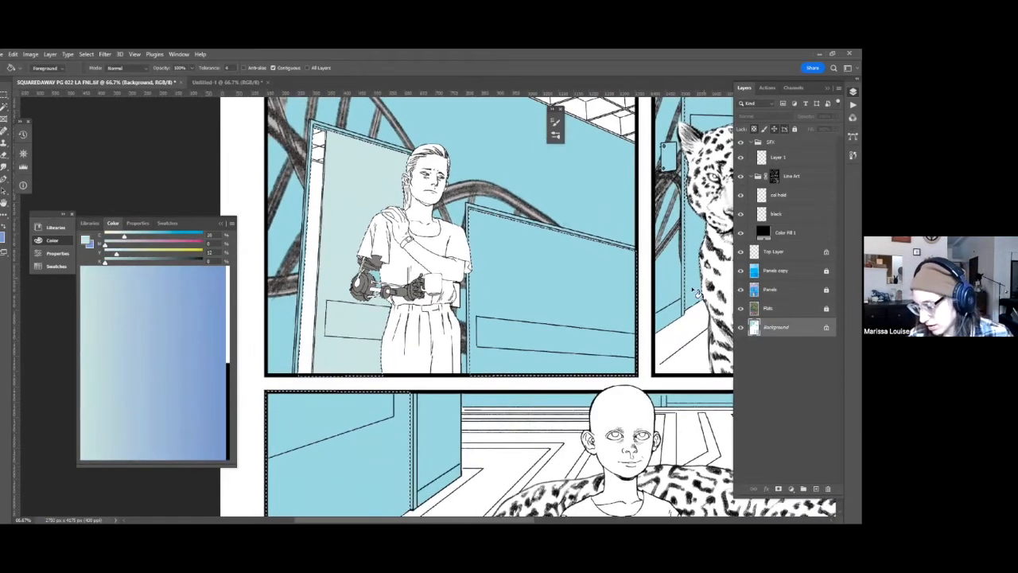
pyautogui.click(546, 257)
pyautogui.moveTo(494, 450); pyautogui.dragTo(451, 431)
pyautogui.moveTo(611, 333); pyautogui.dragTo(545, 327)
pyautogui.moveTo(611, 246); pyautogui.dragTo(532, 283)
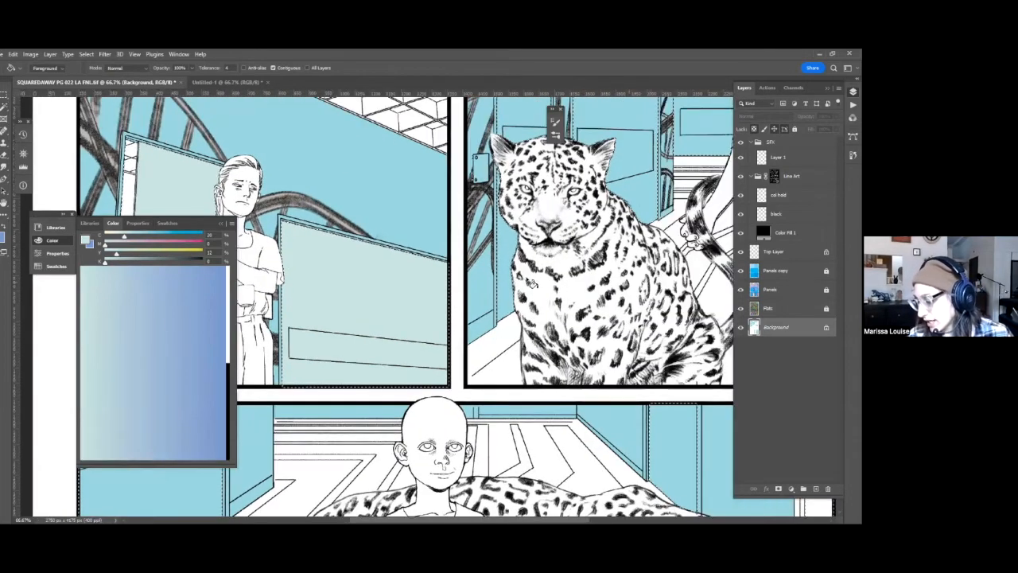
pyautogui.scroll(6, 335, 138)
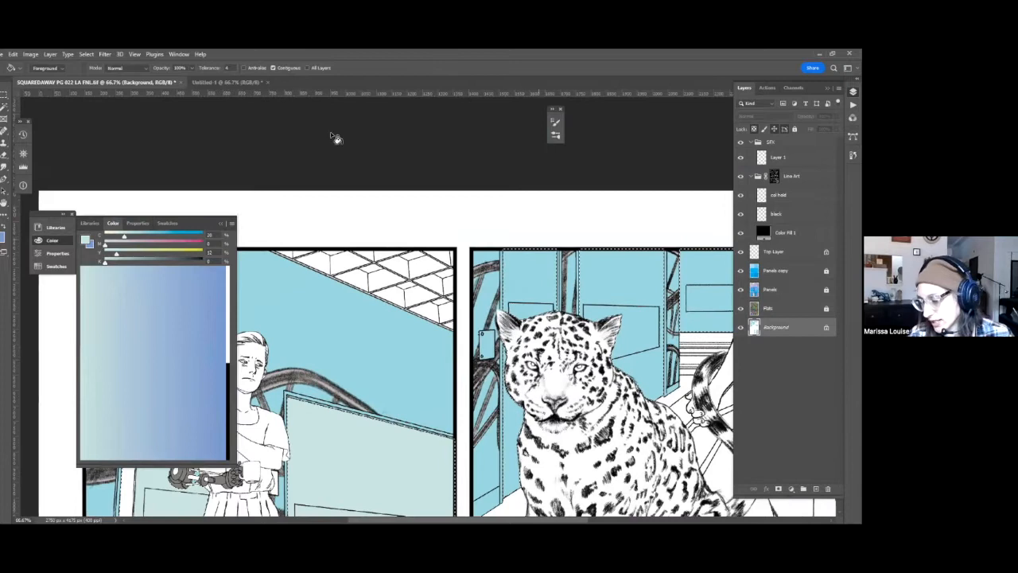
pyautogui.click(275, 68)
pyautogui.click(536, 277)
pyautogui.moveTo(614, 296); pyautogui.dragTo(741, 161)
pyautogui.hotkey('ctrl', 'd')
pyautogui.hotkey('ctrl', 's')
# Select the woman's mug from the Flats layer and fill it with a pale blue on the Background layer.
pyautogui.moveTo(464, 267); pyautogui.dragTo(486, 406)
pyautogui.press('w')
pyautogui.hotkey('alt', ']')
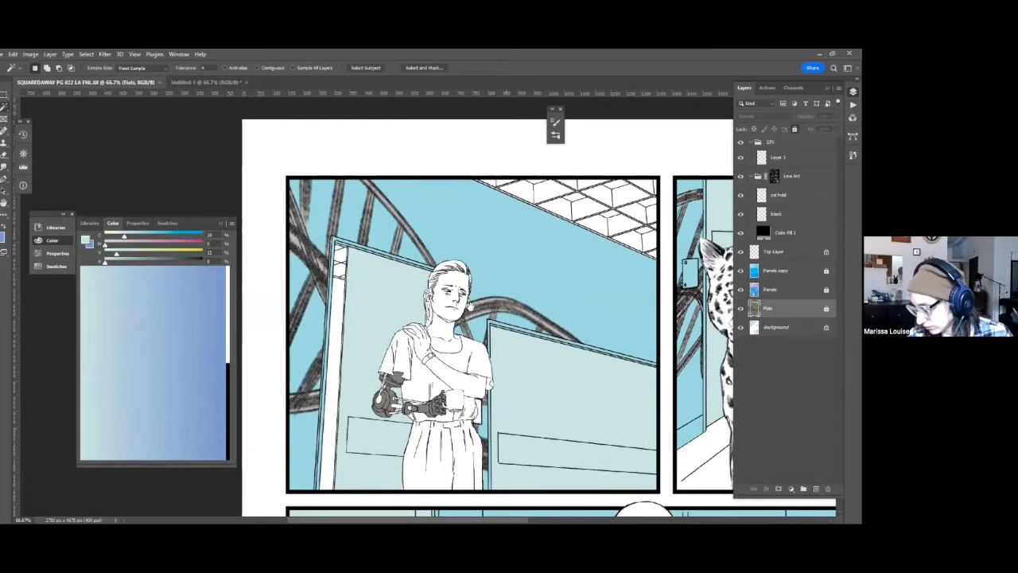
pyautogui.moveTo(470, 306); pyautogui.dragTo(464, 280)
pyautogui.moveTo(482, 357); pyautogui.dragTo(475, 321)
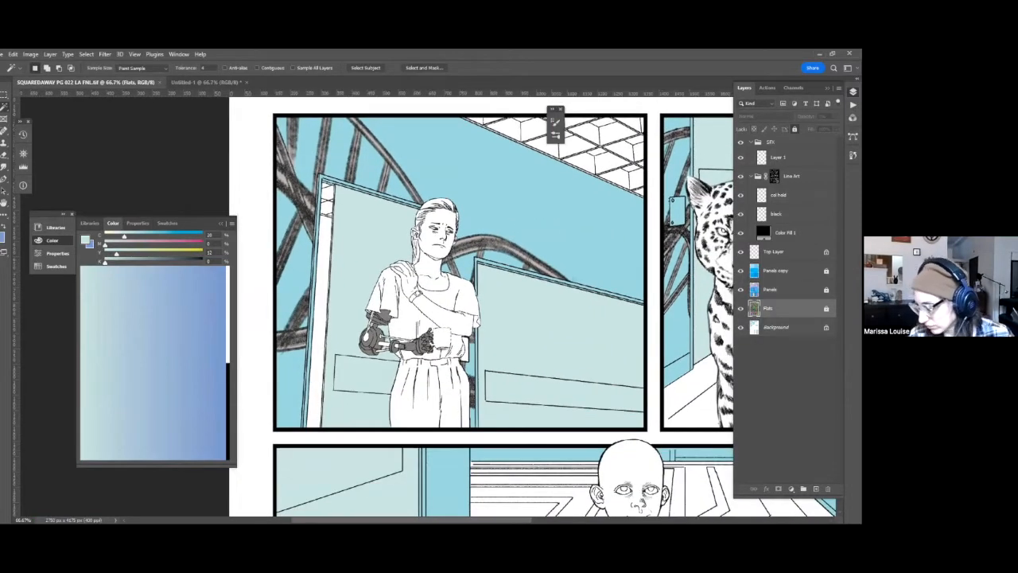
pyautogui.hotkey('alt', '[')
pyautogui.press('g')
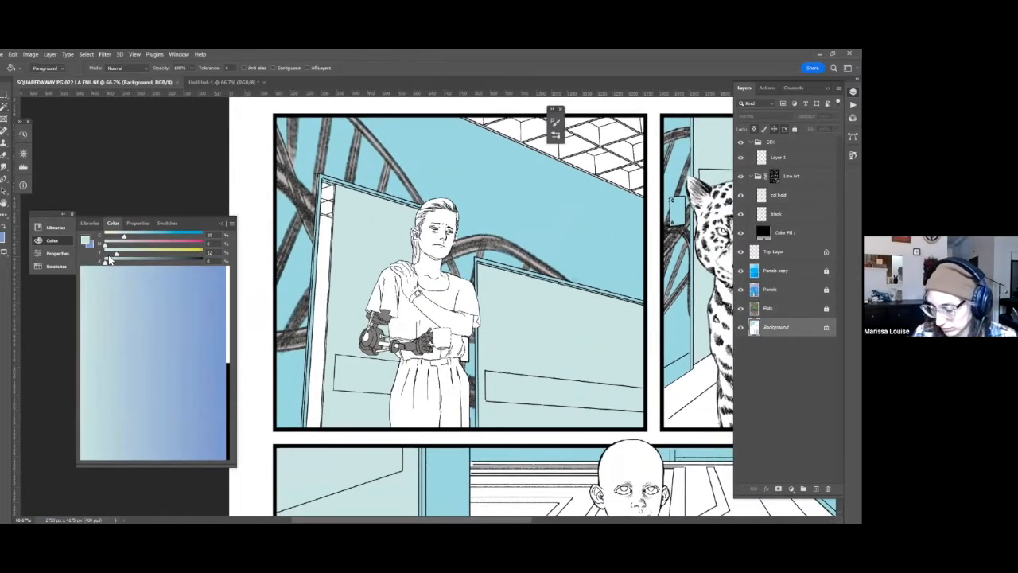
pyautogui.click(450, 344)
pyautogui.press('w')
pyautogui.click(593, 141)
pyautogui.moveTo(506, 359); pyautogui.dragTo(448, 324)
pyautogui.moveTo(433, 357); pyautogui.dragTo(349, 338)
pyautogui.press('q')
pyautogui.press('q')
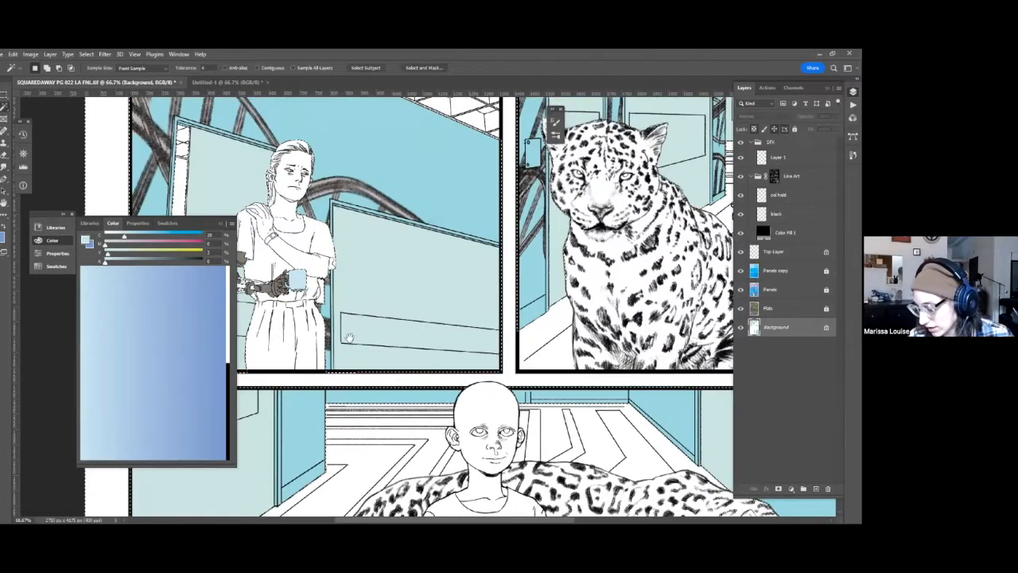
# Clear the old selection, select the woman's pants from the Flats layer, and return to the Background layer.
pyautogui.hotkey('alt', ']')
pyautogui.hotkey('ctrl', 'd')
pyautogui.moveTo(352, 452); pyautogui.dragTo(475, 300)
pyautogui.moveTo(539, 161); pyautogui.dragTo(455, 195)
pyautogui.moveTo(503, 248); pyautogui.dragTo(503, 392)
pyautogui.hotkey('alt', '[')
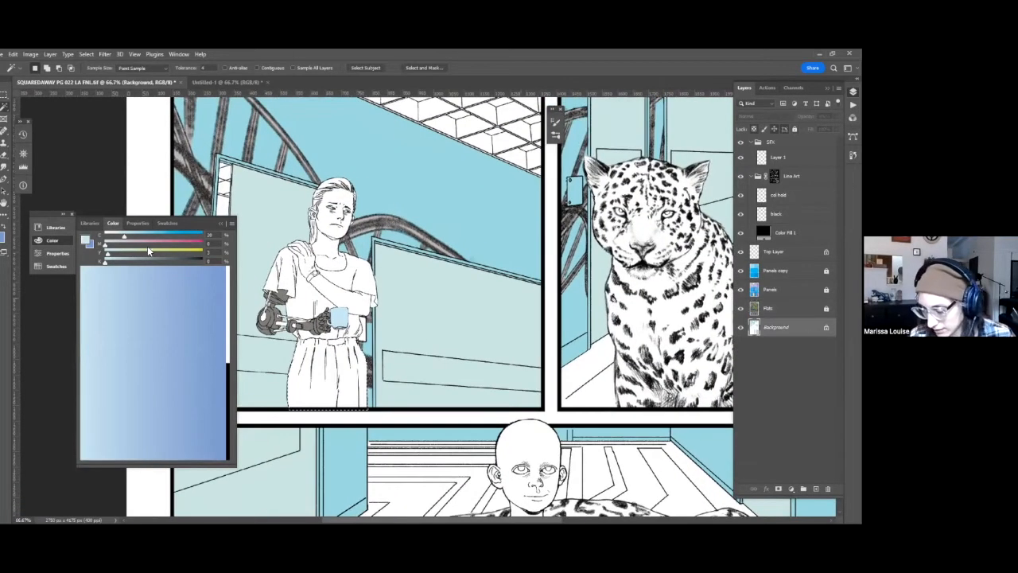
# Mix a muted tan from magenta, yellow and a little cyan, fill the selected pants with it, and deselect.
pyautogui.click(228, 279)
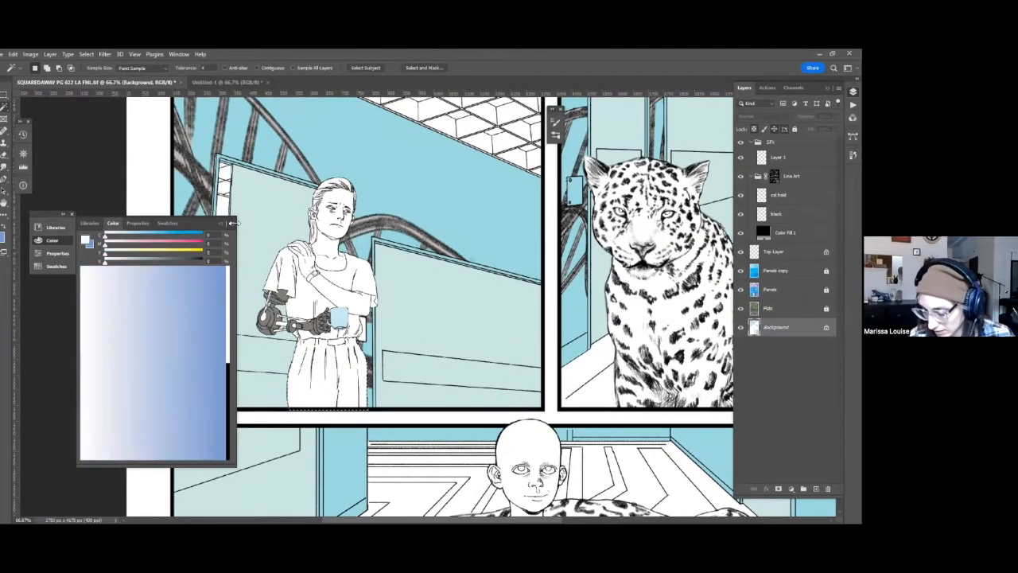
pyautogui.click(131, 242)
pyautogui.click(134, 252)
pyautogui.click(139, 243)
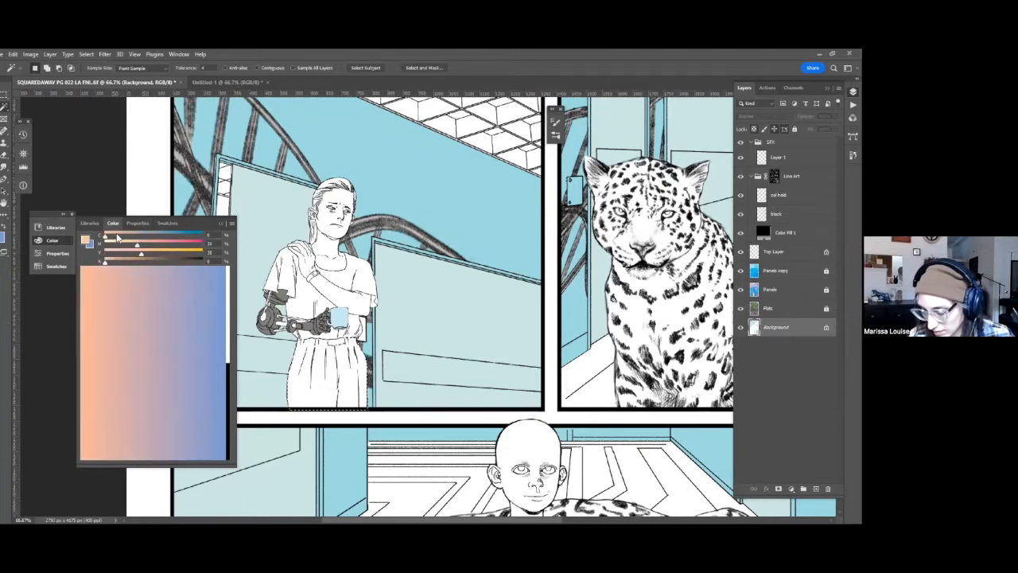
pyautogui.click(124, 236)
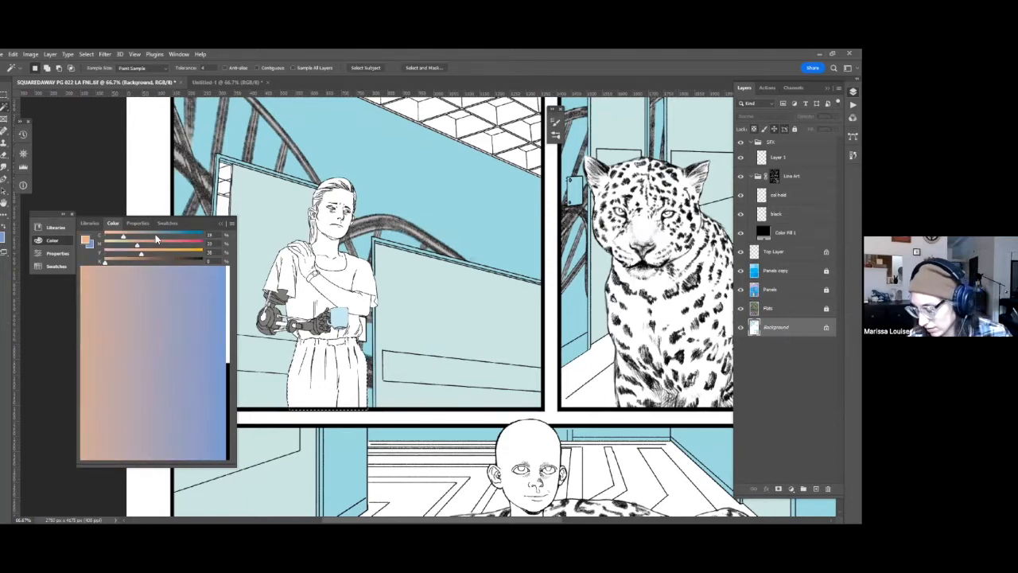
pyautogui.hotkey('alt', 'BackSpace')
pyautogui.hotkey('ctrl', 'd')
# Select the woman's shirt from the Flats layer and fill it with a golden yellow on the Background layer.
pyautogui.moveTo(491, 428); pyautogui.dragTo(520, 246)
pyautogui.moveTo(415, 382); pyautogui.dragTo(408, 419)
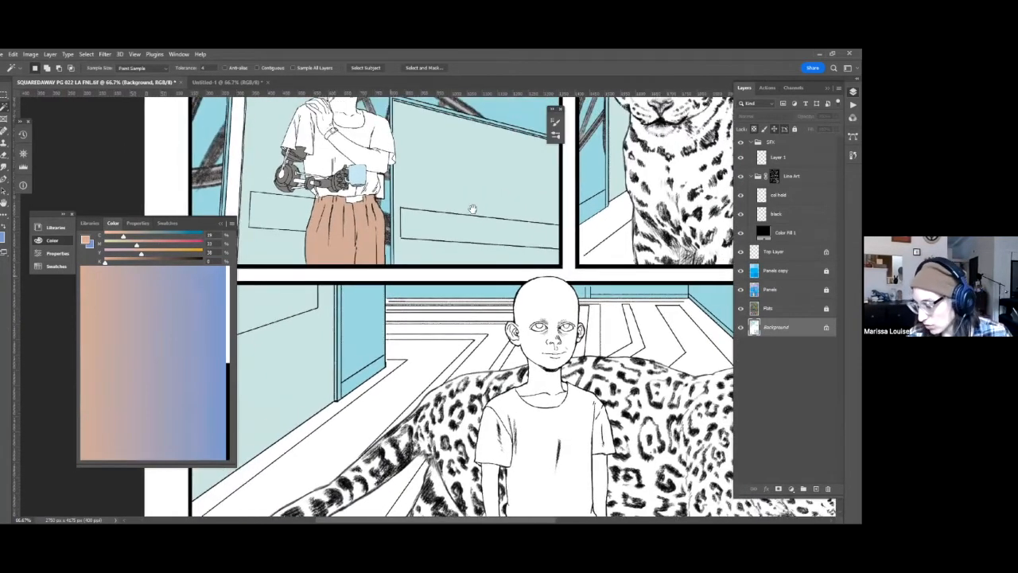
pyautogui.moveTo(473, 209); pyautogui.dragTo(479, 339)
pyautogui.moveTo(491, 386); pyautogui.dragTo(518, 344)
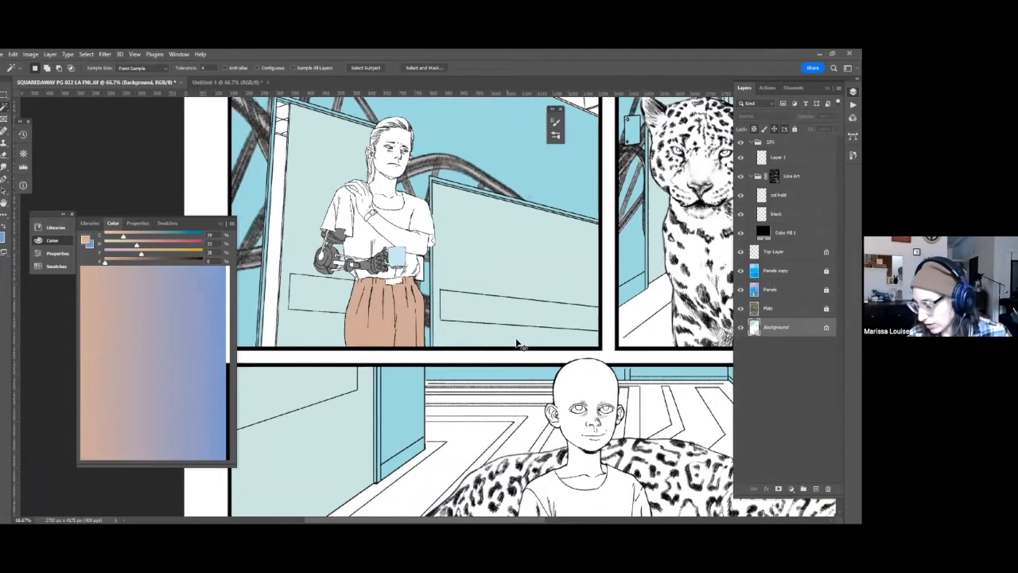
pyautogui.hotkey('ctrl', '-')
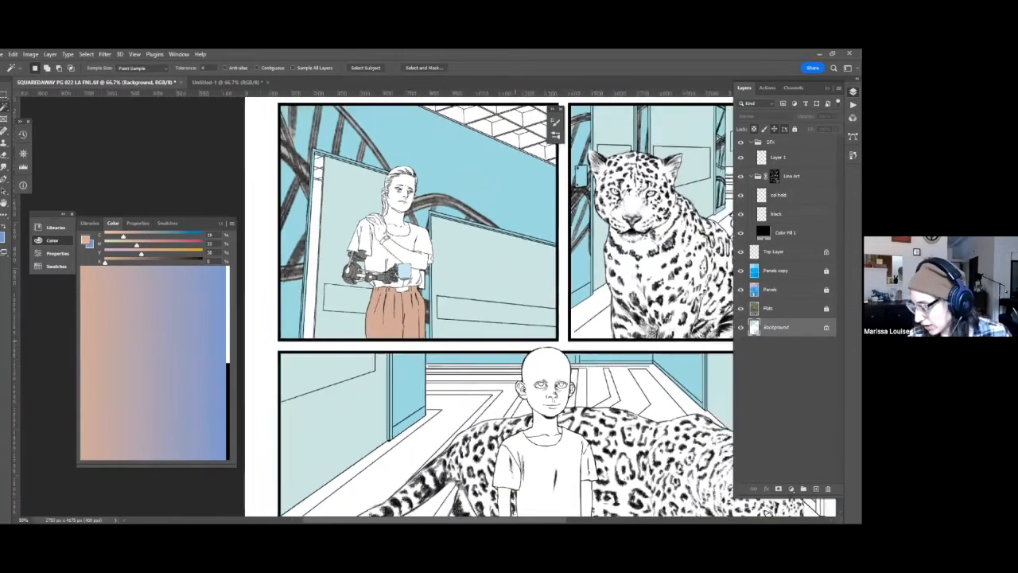
pyautogui.hotkey('ctrl', '-')
pyautogui.moveTo(477, 217); pyautogui.dragTo(404, 196)
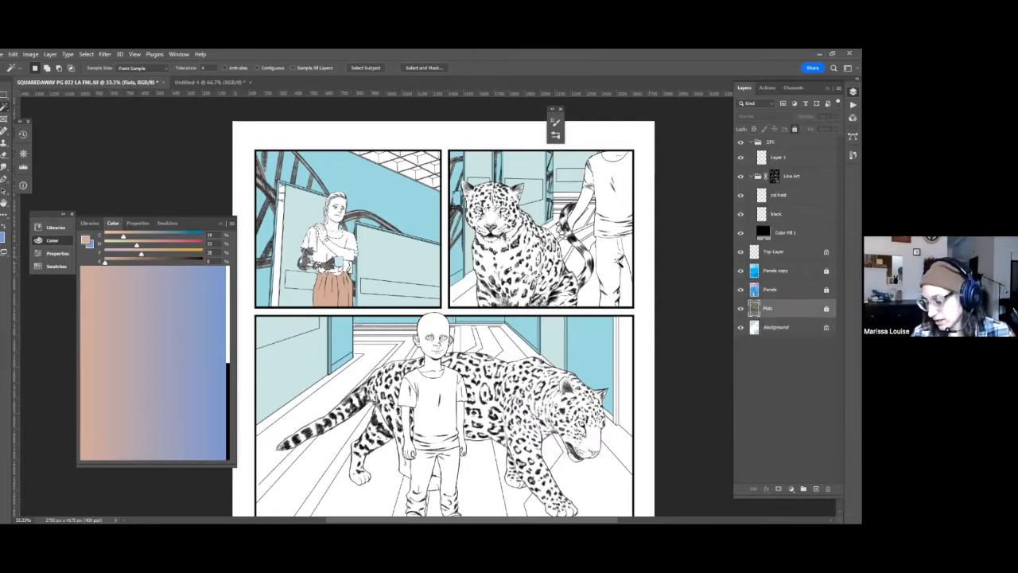
pyautogui.click(227, 270)
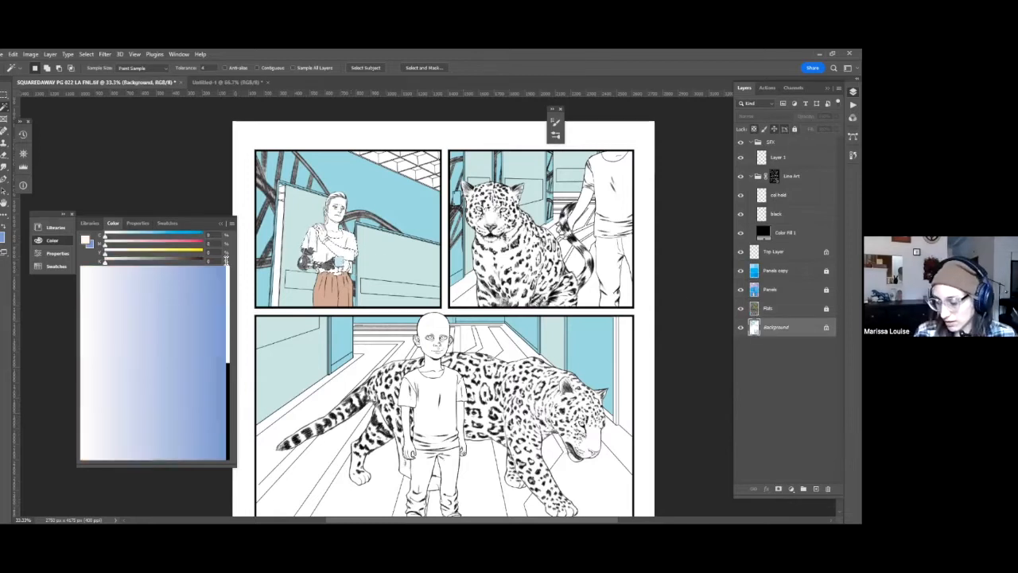
pyautogui.click(179, 251)
pyautogui.click(132, 242)
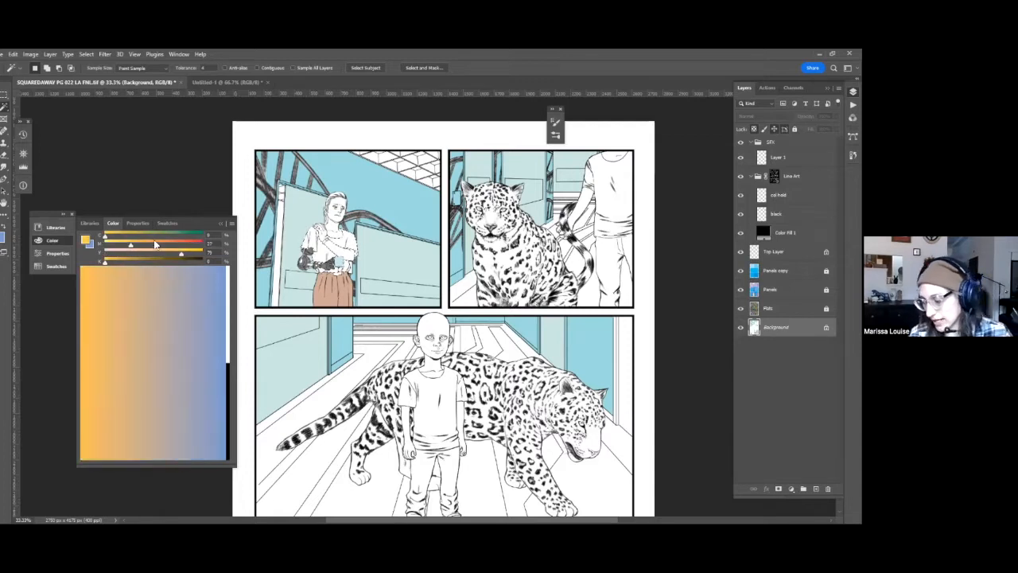
pyautogui.hotkey('alt', 'BackSpace')
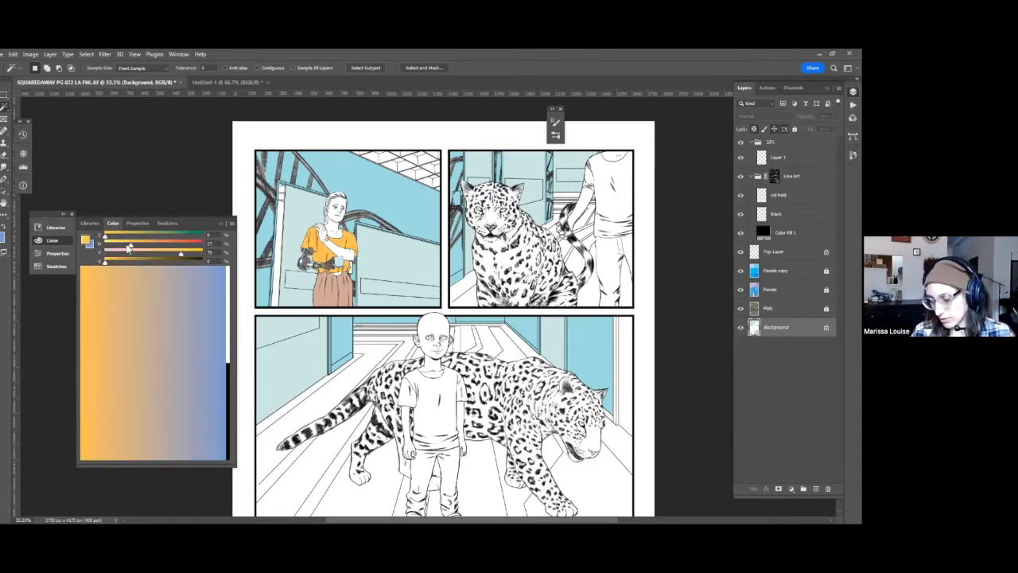
# Reduce the magenta in the golden yellow and refill the woman's shirt with the brighter yellow using the Paint Bucket.
pyautogui.moveTo(128, 248); pyautogui.dragTo(115, 248)
pyautogui.press('g')
pyautogui.click(333, 259)
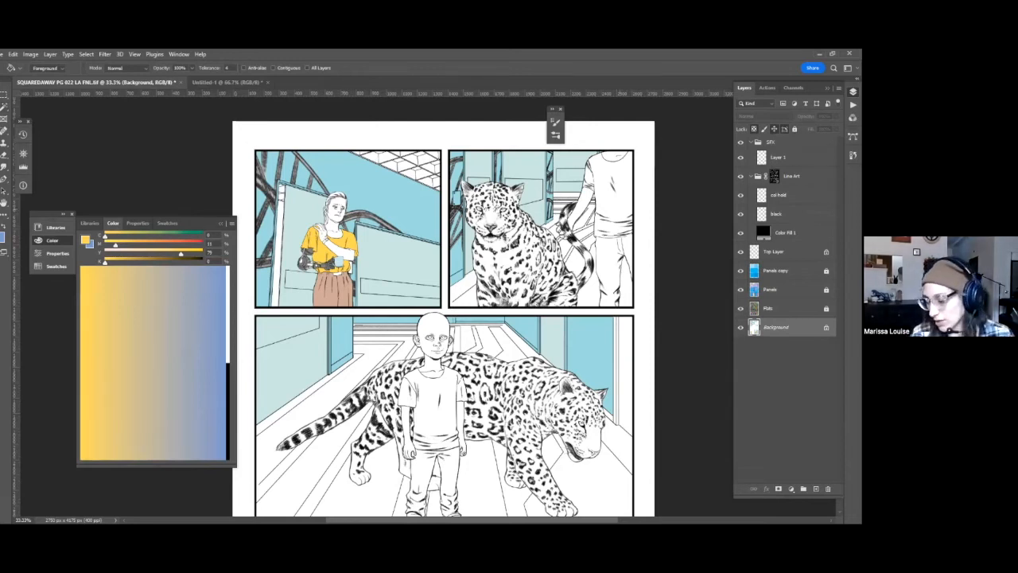
# Try a softer orange-yellow with less yellow and slightly more magenta on the woman's shirt.
pyautogui.click(125, 245)
pyautogui.click(162, 254)
pyautogui.click(120, 245)
pyautogui.click(321, 256)
pyautogui.moveTo(321, 256); pyautogui.dragTo(342, 227)
# Mix a pale cream with 4% magenta and 20% yellow and refill the woman's shirt with it.
pyautogui.click(115, 245)
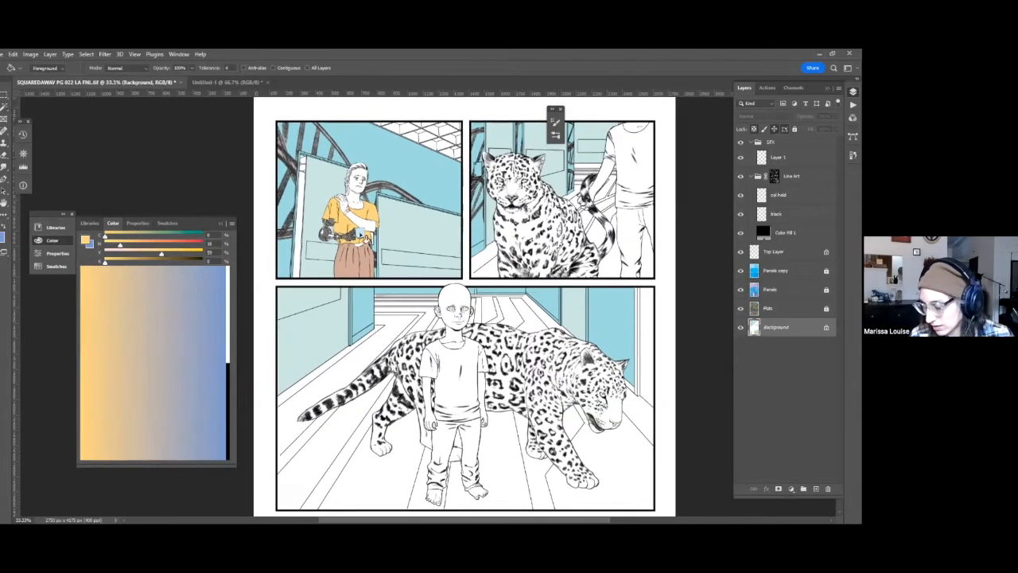
pyautogui.click(108, 245)
pyautogui.click(124, 253)
pyautogui.click(348, 229)
pyautogui.moveTo(571, 250); pyautogui.dragTo(574, 267)
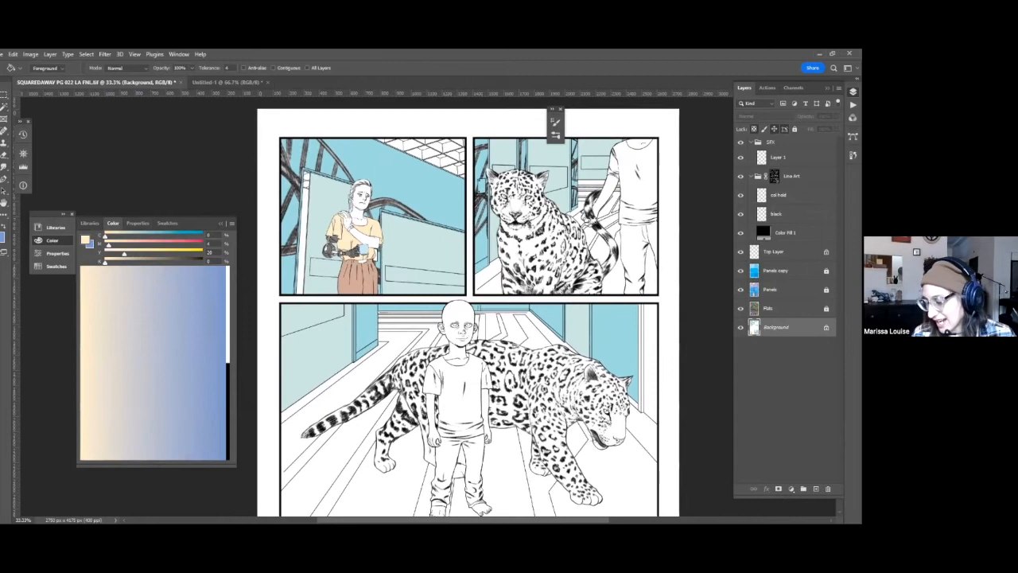
pyautogui.click(772, 290)
pyautogui.press('w')
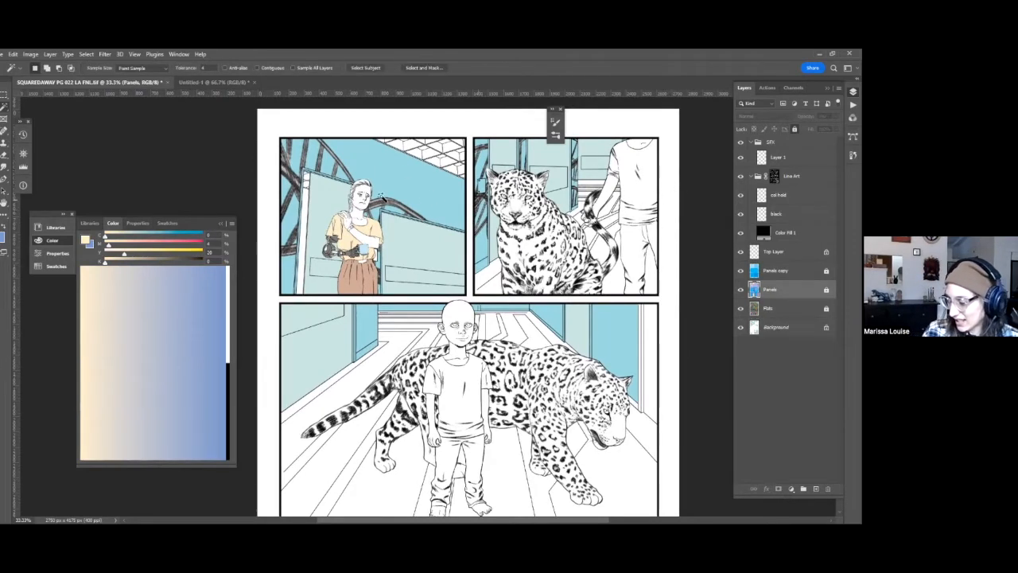
pyautogui.click(360, 221)
pyautogui.hotkey('ctrl', 'd')
pyautogui.click(776, 327)
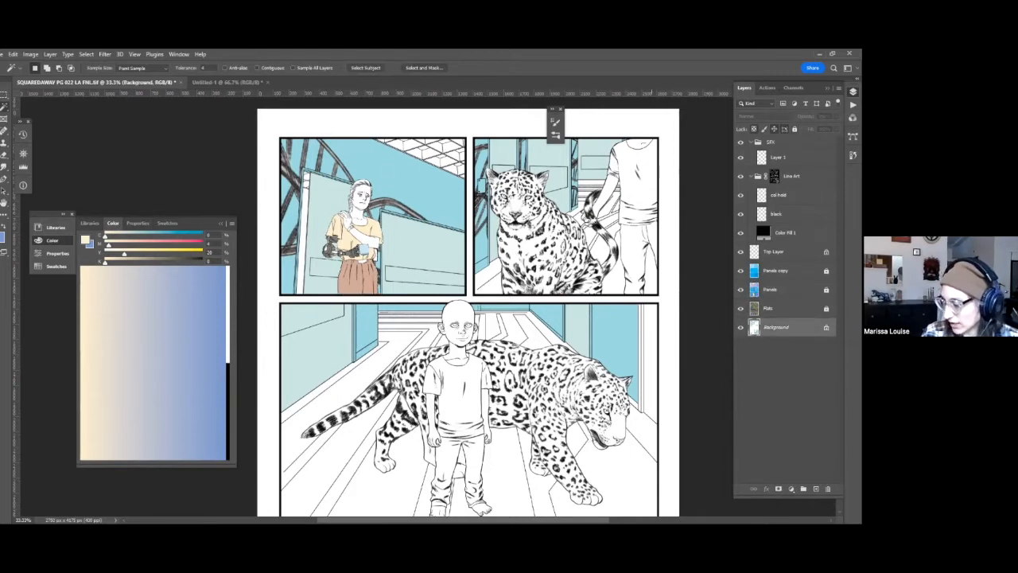
pyautogui.hotkey('alt', ']')
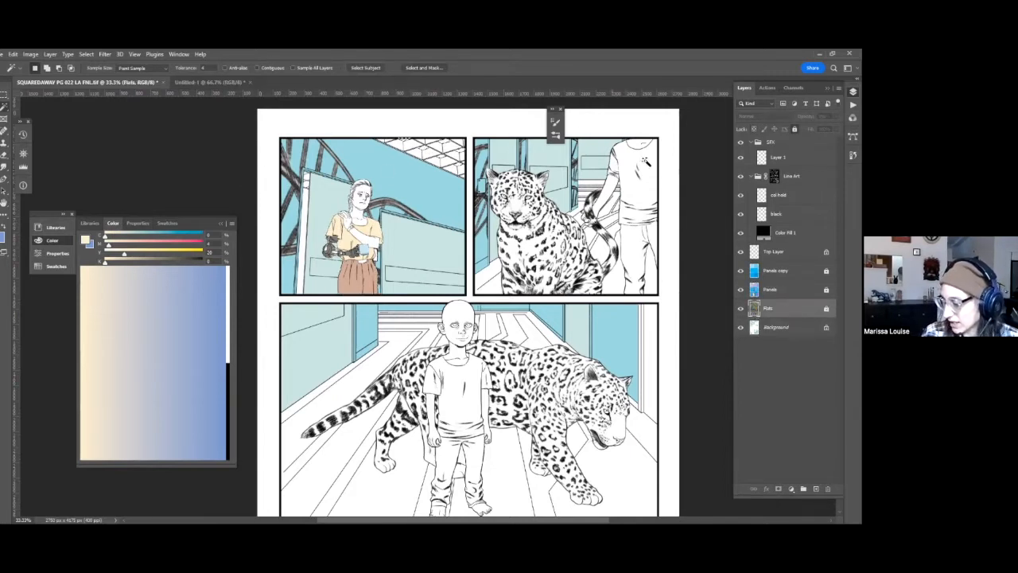
pyautogui.hotkey('alt', '[')
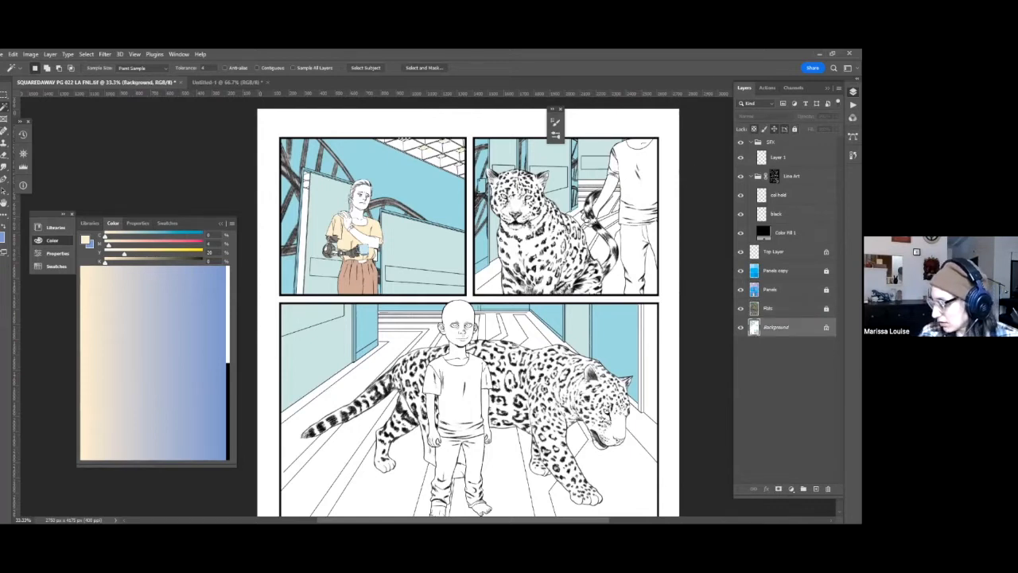
pyautogui.hotkey('alt', ']')
pyautogui.hotkey('alt', ']')
pyautogui.click(324, 194)
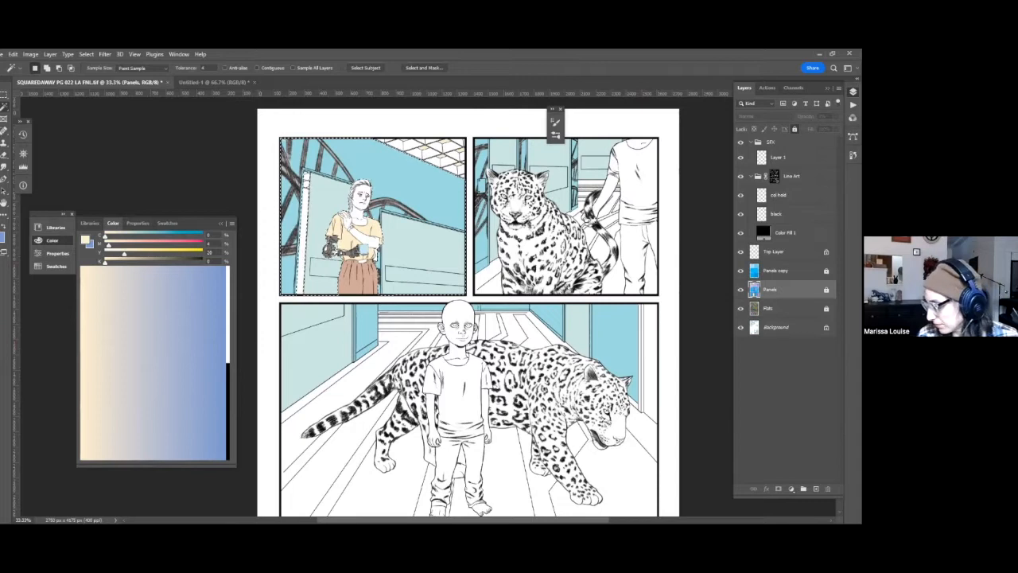
pyautogui.hotkey('alt', '[')
pyautogui.keyDown('alt'); pyautogui.keyDown('shift'); pyautogui.click(439, 232); pyautogui.keyUp('shift'); pyautogui.keyUp('alt')
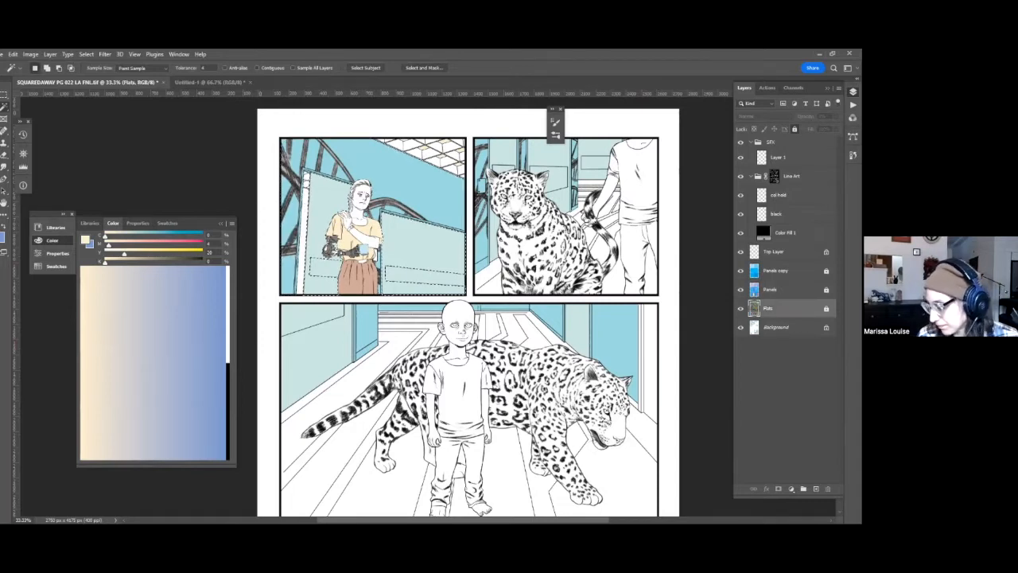
pyautogui.press('q')
pyautogui.press('q')
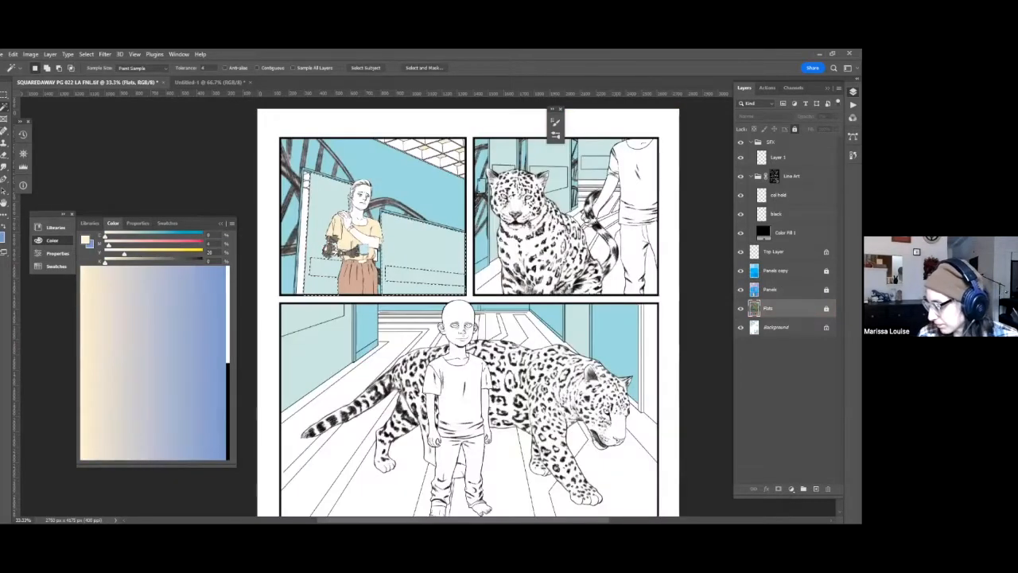
pyautogui.click(561, 187)
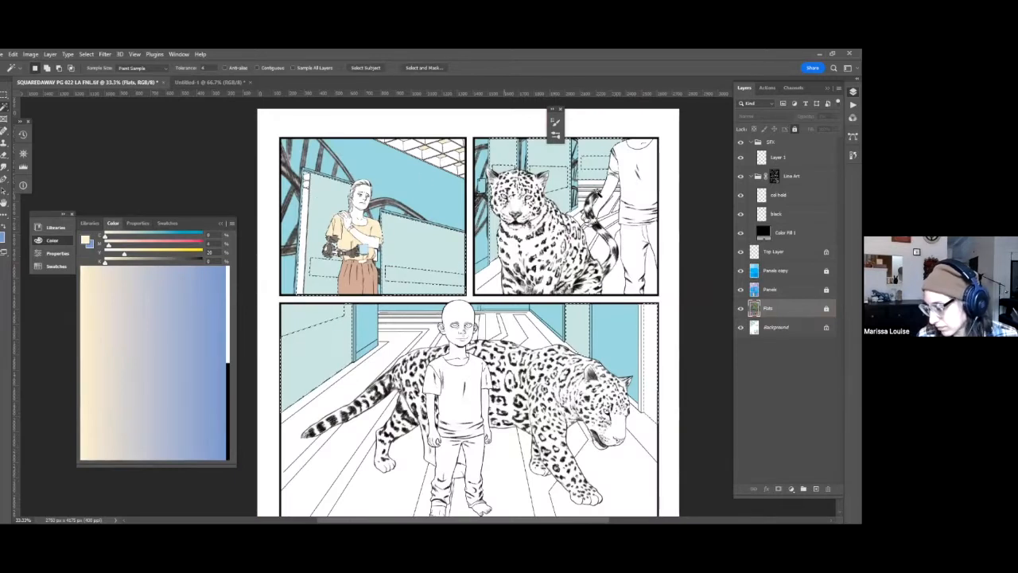
# Select the door's narrow edge strip in the first panel from the Panels layer and fill it with pale yellow on the Background layer.
pyautogui.hotkey('alt', ']')
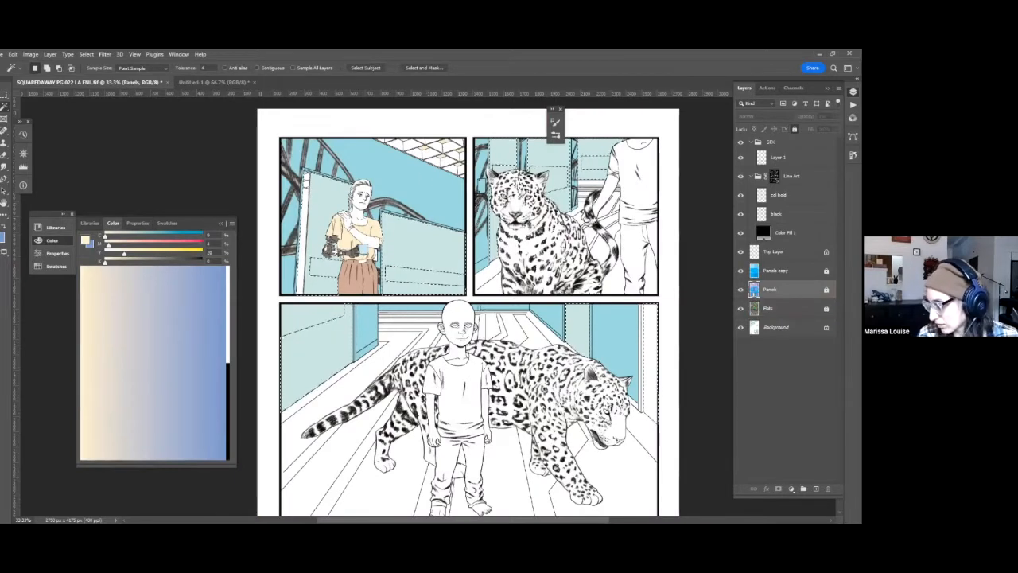
pyautogui.keyDown('alt'); pyautogui.keyDown('shift'); pyautogui.click(300, 218); pyautogui.keyUp('shift'); pyautogui.keyUp('alt')
pyautogui.hotkey('alt', ',')
pyautogui.press('g')
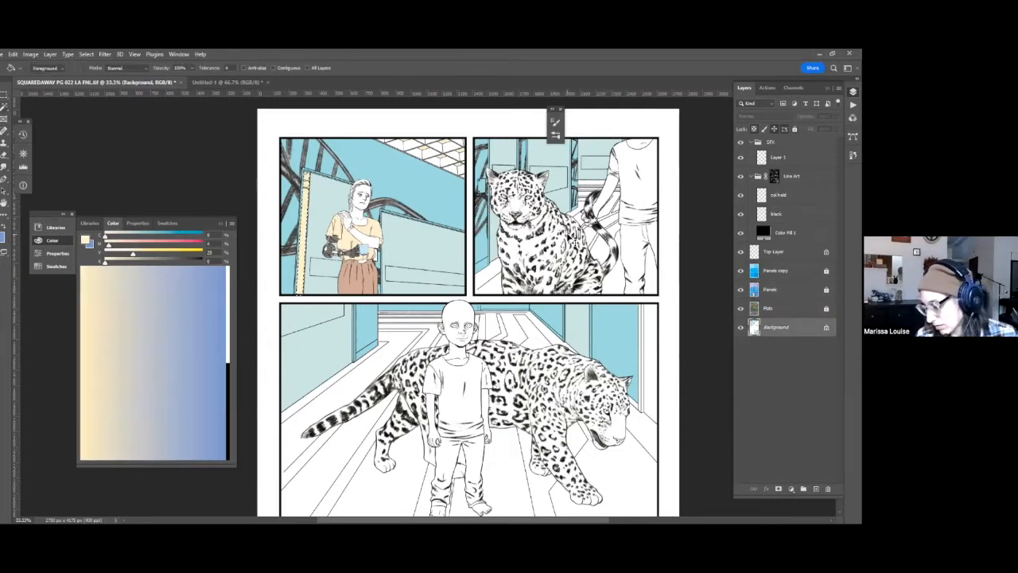
# Remove the yellow from the cream and try cooler color mixes for the door's edge strip.
pyautogui.click(114, 257)
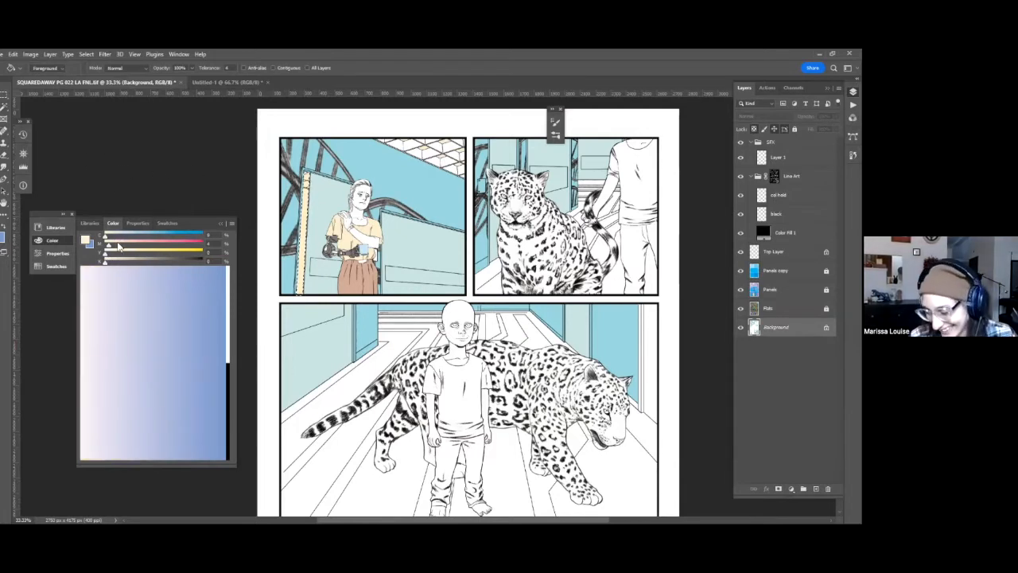
pyautogui.click(115, 234)
pyautogui.moveTo(561, 301); pyautogui.dragTo(586, 262)
pyautogui.moveTo(309, 182); pyautogui.dragTo(337, 230)
pyautogui.click(116, 244)
pyautogui.click(127, 235)
# Fill the door's edge strip with the blue sampled from the wall and darken it with Hue/Saturation at lightness -33.
pyautogui.keyDown('alt'); pyautogui.click(457, 236); pyautogui.keyUp('alt')
pyautogui.hotkey('alt', 'BackSpace')
pyautogui.hotkey('ctrl', 'd')
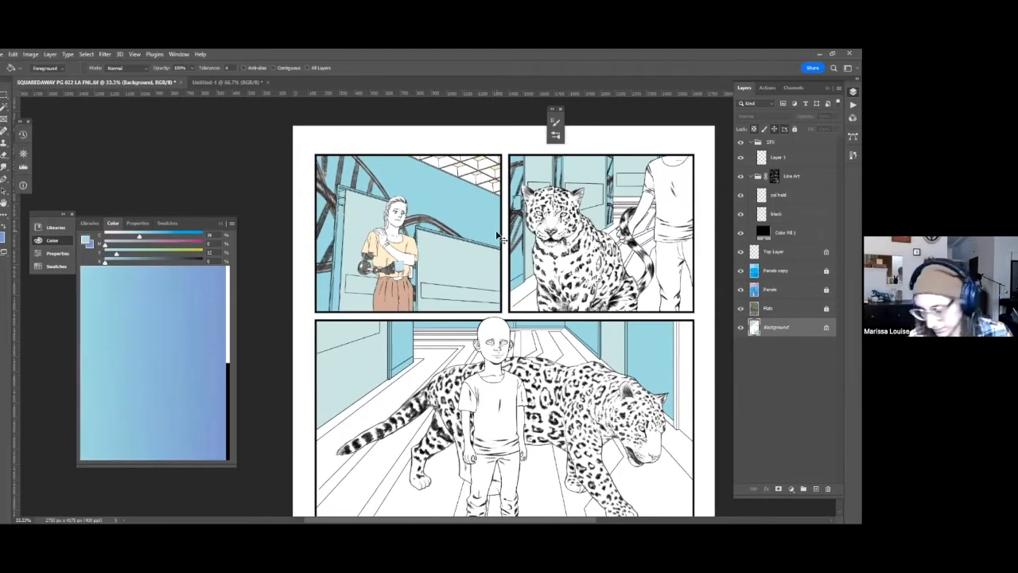
pyautogui.hotkey('ctrl', 'u')
pyautogui.moveTo(715, 292); pyautogui.dragTo(701, 292)
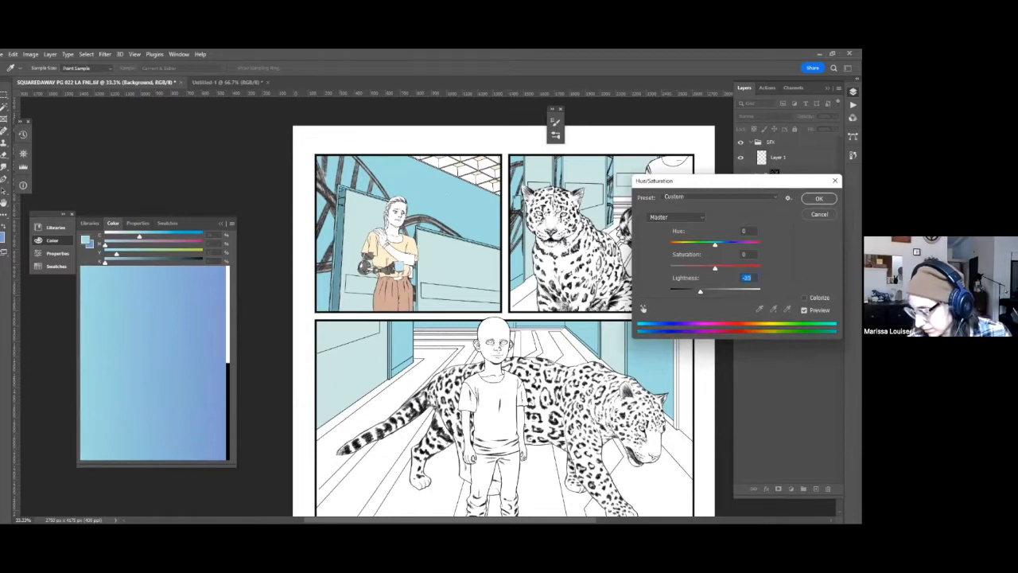
pyautogui.press('Return')
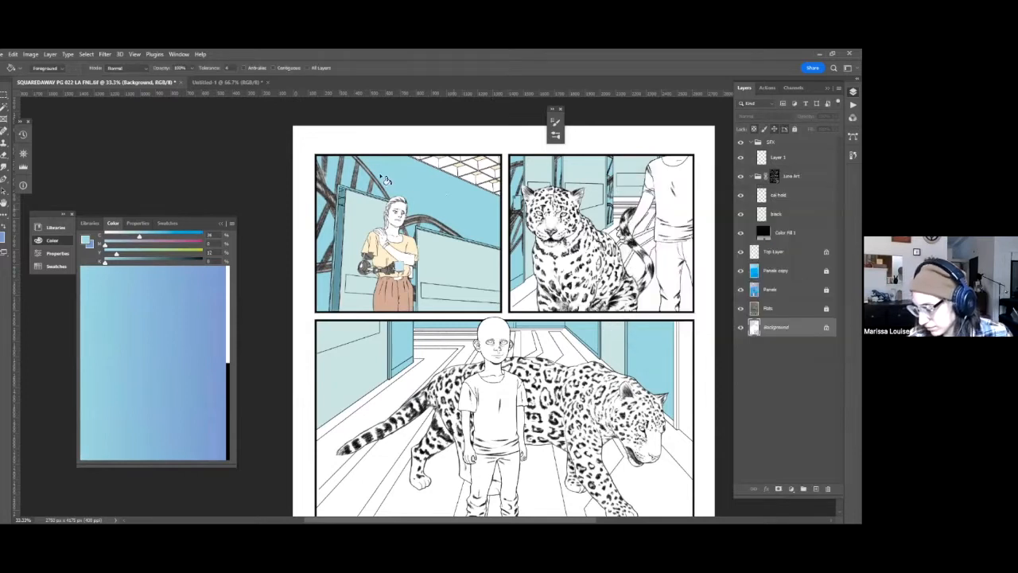
# Sample the darkened blue of the door's edge strip as the foreground color and save the page.
pyautogui.keyDown('alt'); pyautogui.click(331, 203); pyautogui.keyUp('alt')
pyautogui.moveTo(676, 321)
pyautogui.mouseDown()
pyautogui.moveTo(614, 312)
pyautogui.moveTo(610, 284)
pyautogui.moveTo(559, 320)
pyautogui.moveTo(566, 366)
pyautogui.moveTo(578, 360)
pyautogui.mouseUp()
pyautogui.hotkey('ctrl', 's')
pyautogui.click(773, 289)
pyautogui.press('w')
pyautogui.click(323, 278)
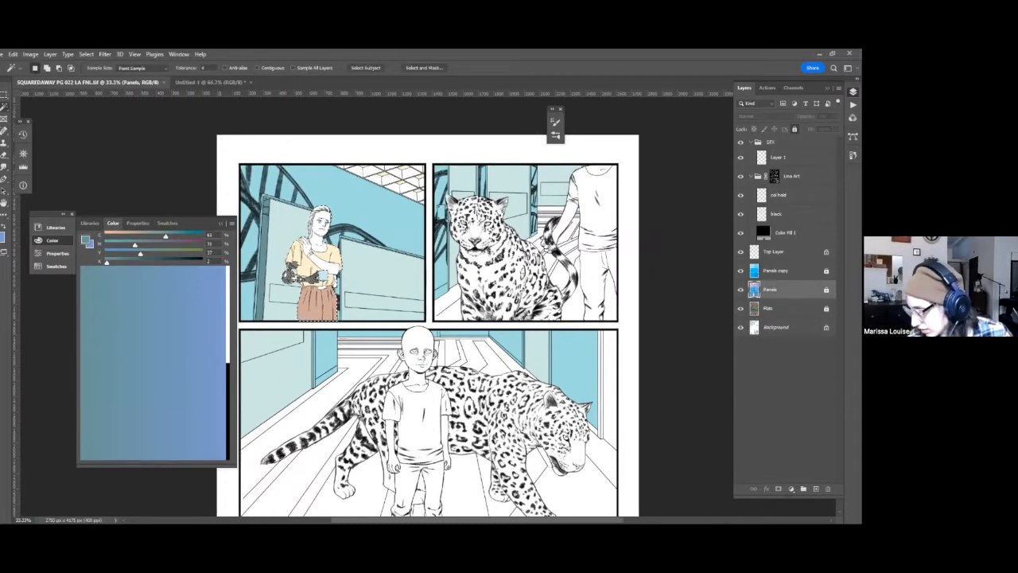
pyautogui.click(770, 308)
pyautogui.hotkey('ctrl', 'd')
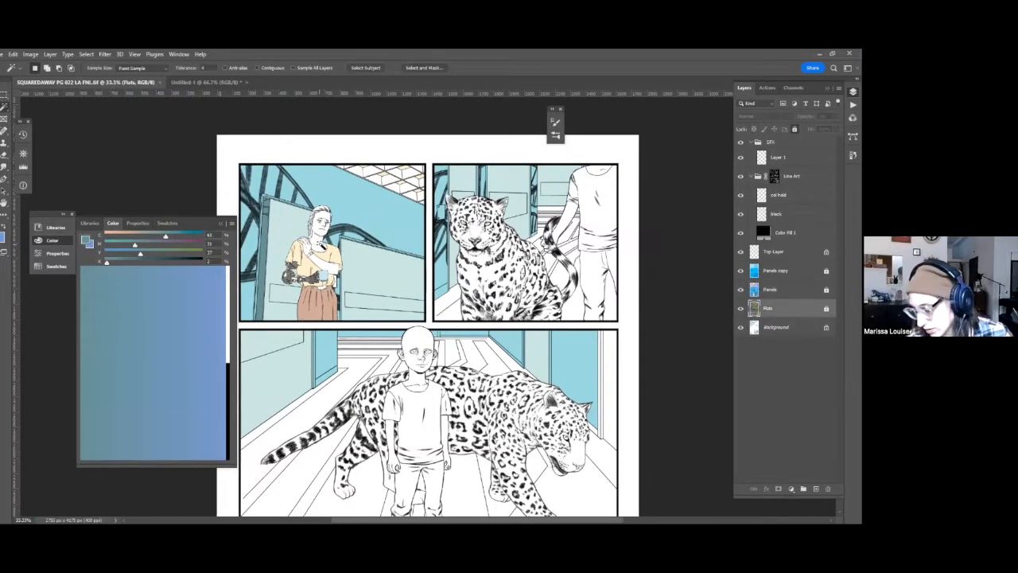
# Select the woman's skin areas from the Flats layer, check the selection in Quick Mask, and make the Background layer active.
pyautogui.press('q')
pyautogui.moveTo(544, 298); pyautogui.dragTo(470, 219)
pyautogui.press('q')
pyautogui.moveTo(428, 401); pyautogui.dragTo(514, 468)
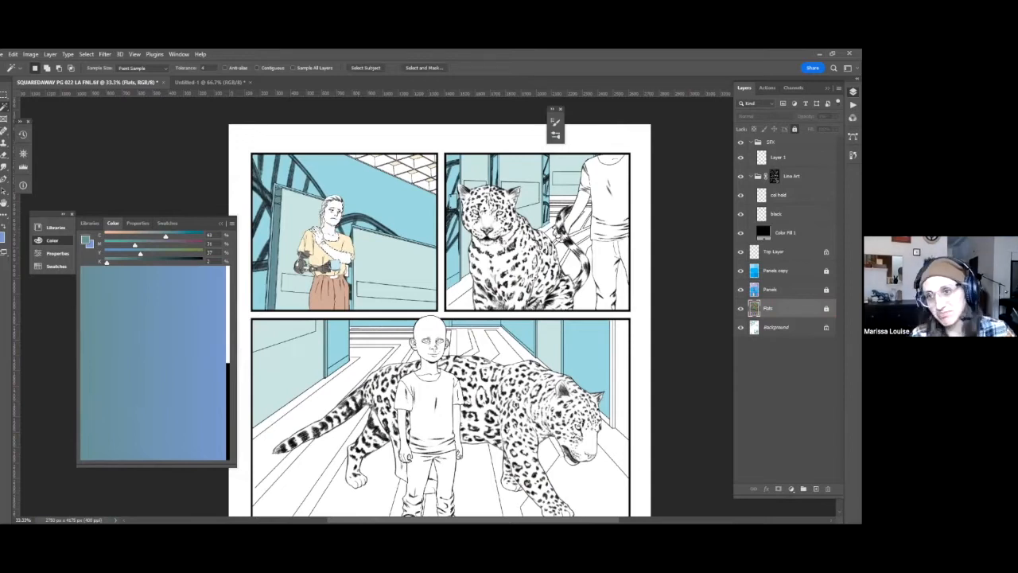
pyautogui.click(776, 327)
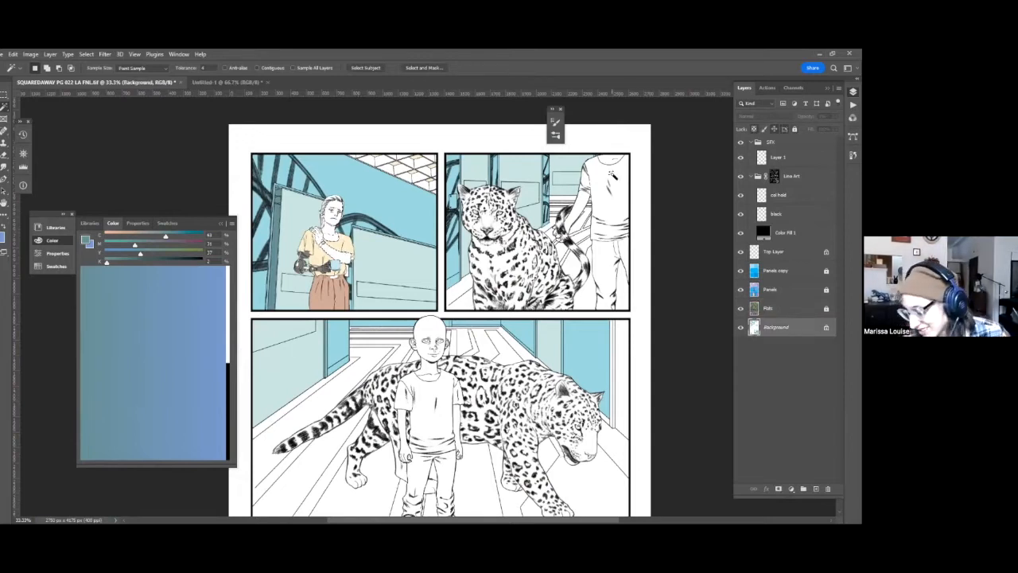
pyautogui.press('q')
pyautogui.press('q')
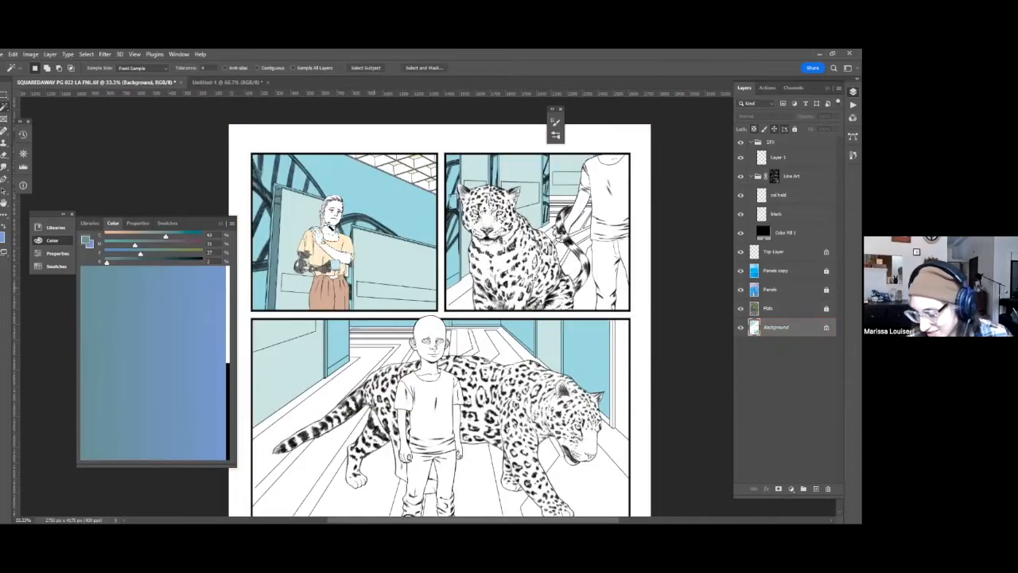
# Mix a warm brown skin tone with 17% cyan and 38% magenta and fill the woman's skin with it using the Paint Bucket.
pyautogui.click(121, 236)
pyautogui.click(141, 245)
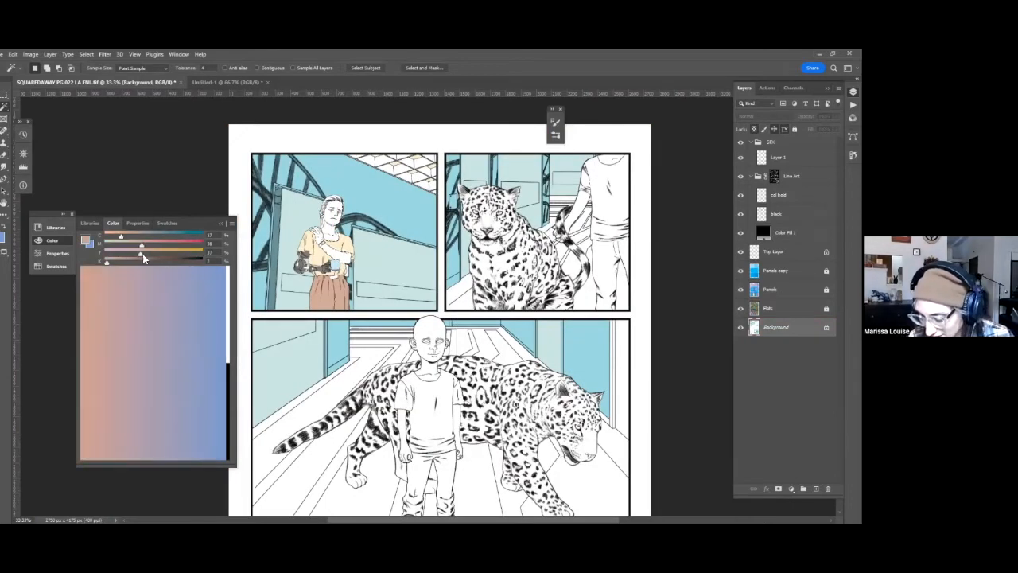
pyautogui.press('g')
pyautogui.press('w')
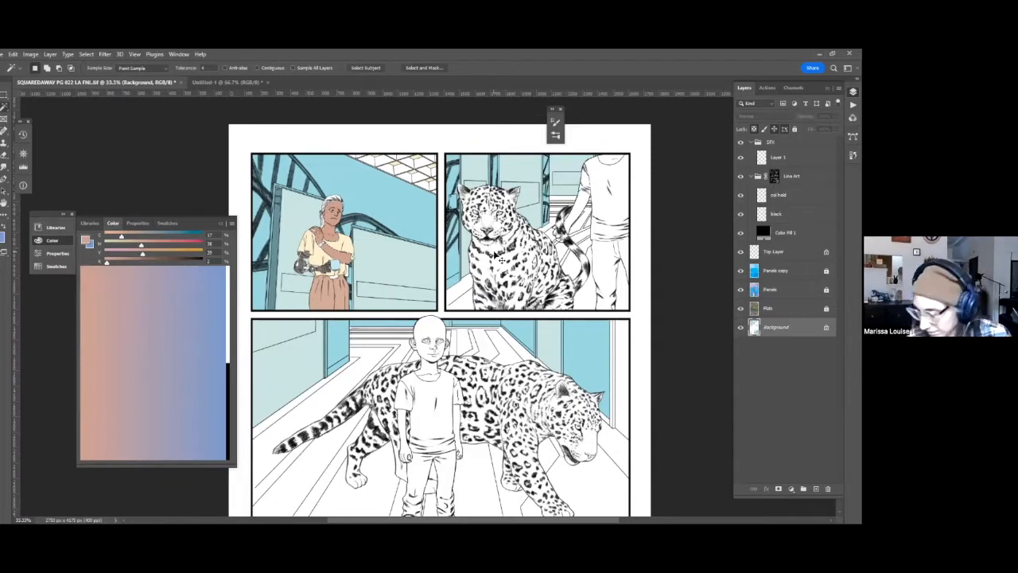
# Adjust the woman's skin tone with Hue/Saturation to hue +7, saturation +36 and lightness +20.
pyautogui.hotkey('ctrl', 'u')
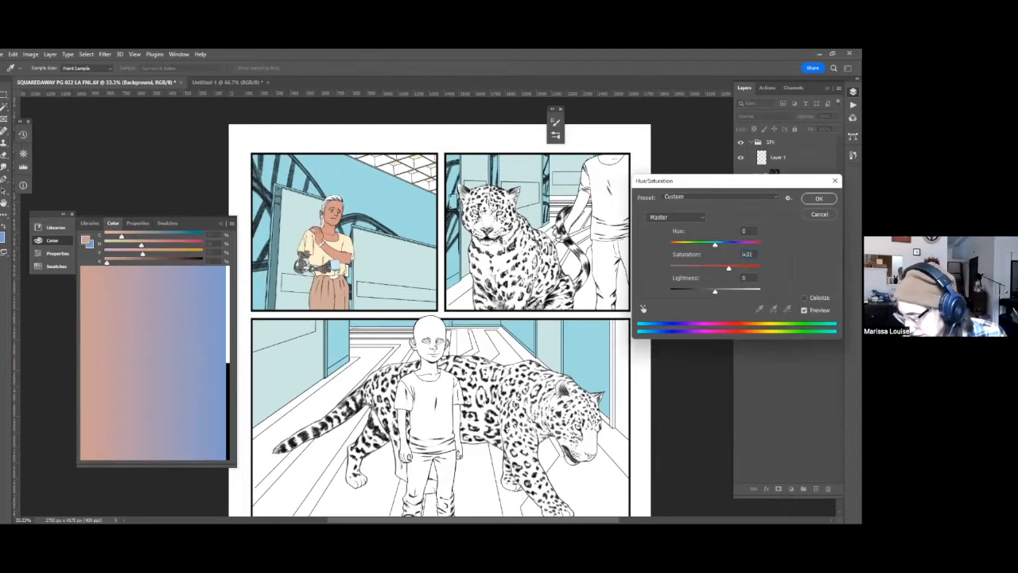
pyautogui.press('Tab')
pyautogui.write('25')
pyautogui.moveTo(715, 244); pyautogui.dragTo(718, 244)
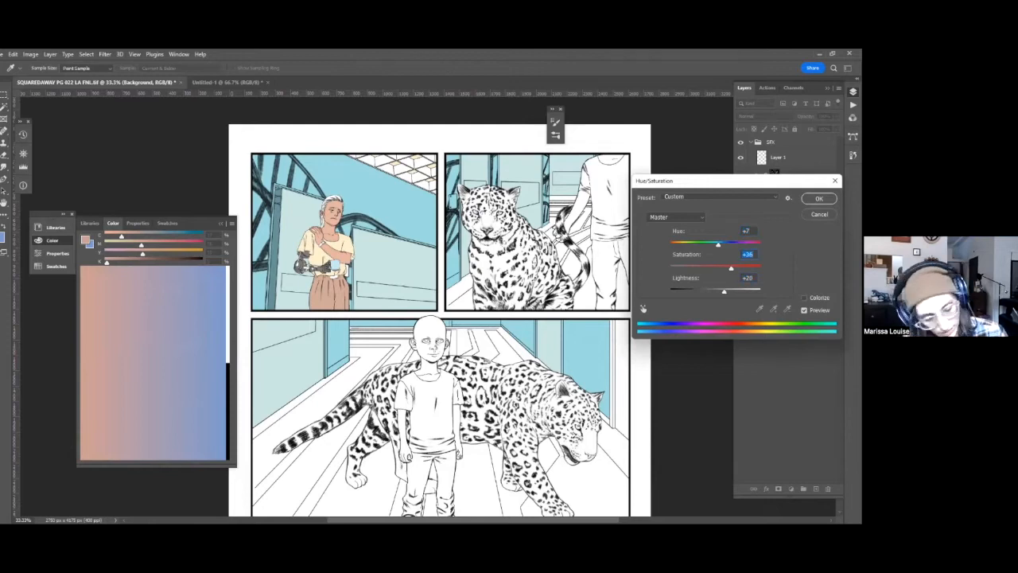
pyautogui.press('Return')
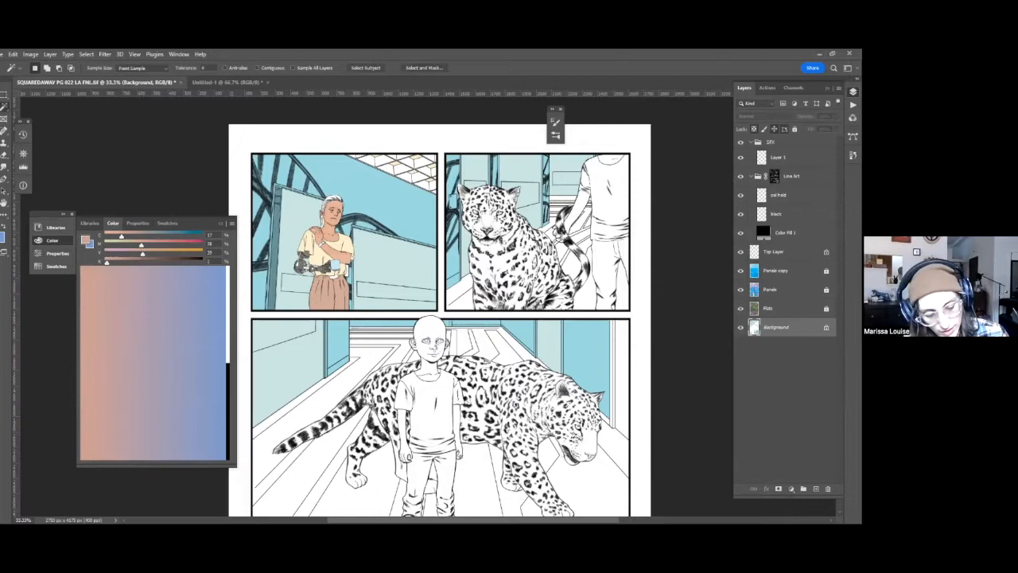
# Compare the page's color values by switching between the grayscale proof view and the color view.
pyautogui.hotkey('ctrl', 'y')
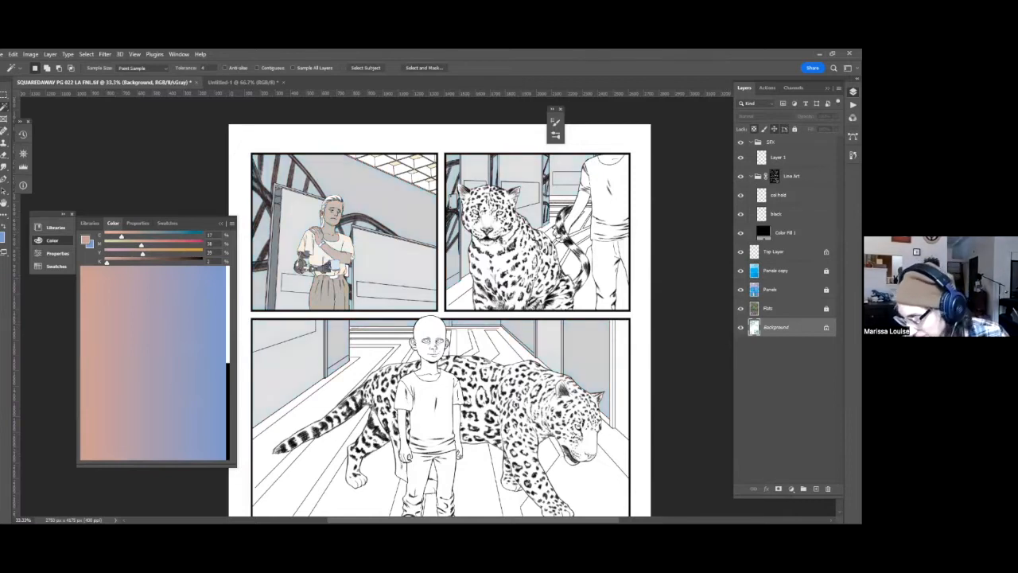
pyautogui.hotkey('ctrl', 'y')
pyautogui.hotkey('ctrl', 'y')
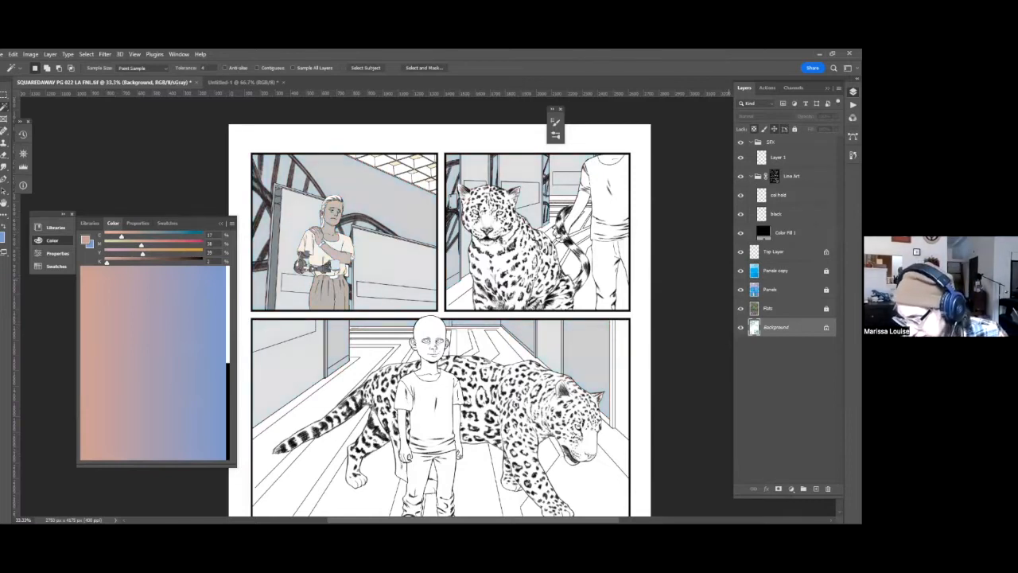
pyautogui.hotkey('ctrl', 'y')
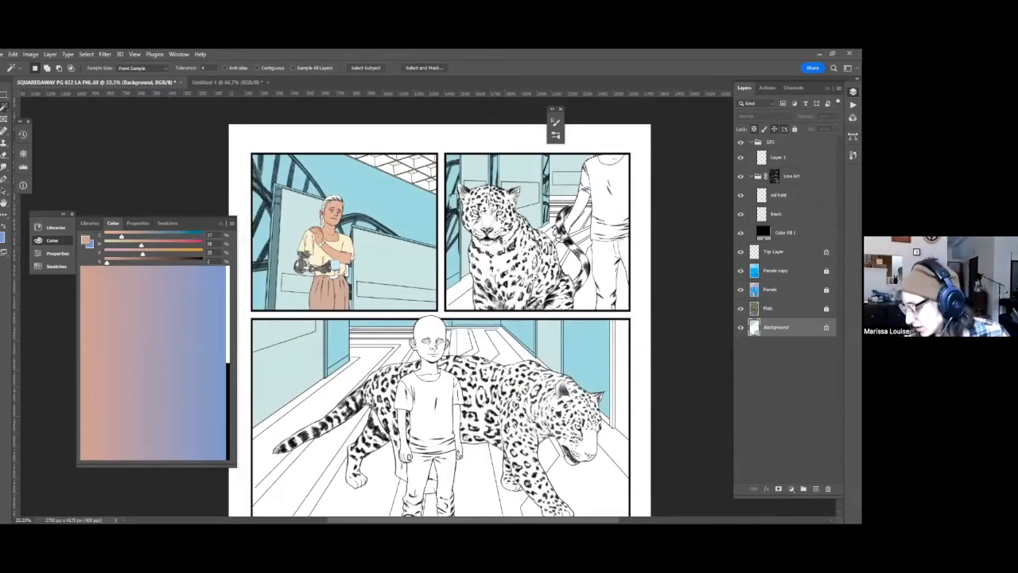
# Select the ceiling grid in the first panel from the Flats layer and fill it with the door edge's dark teal on Background.
pyautogui.hotkey('alt', ']')
pyautogui.click(415, 163)
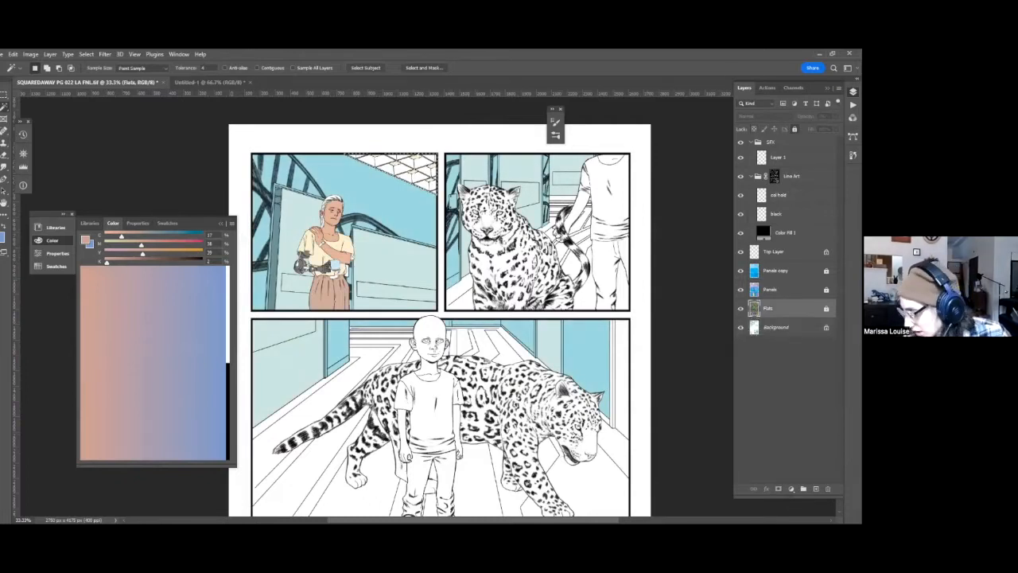
pyautogui.hotkey('alt', '[')
pyautogui.press('g')
pyautogui.keyDown('alt'); pyautogui.click(284, 216); pyautogui.keyUp('alt')
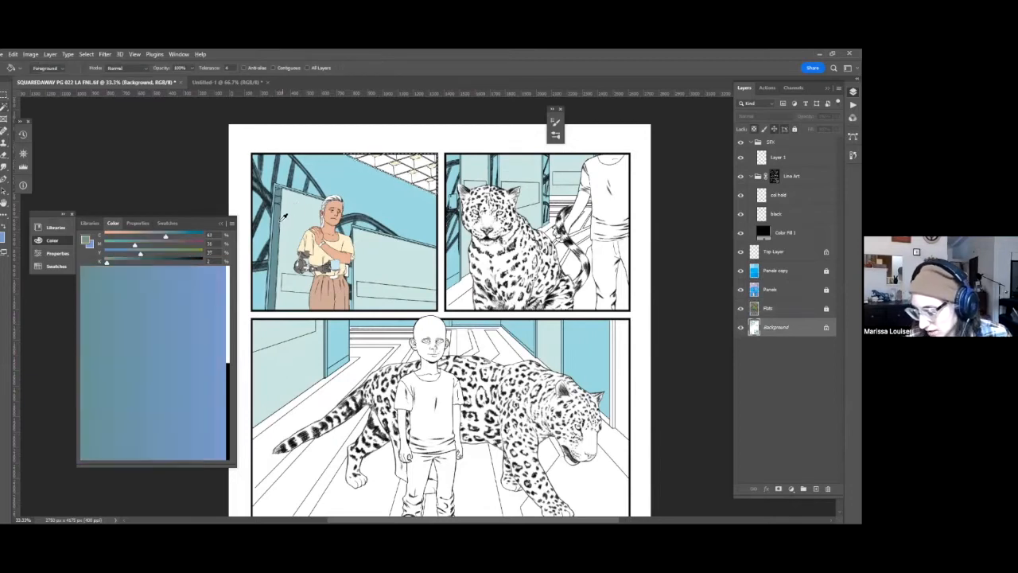
pyautogui.hotkey('alt', 'BackSpace')
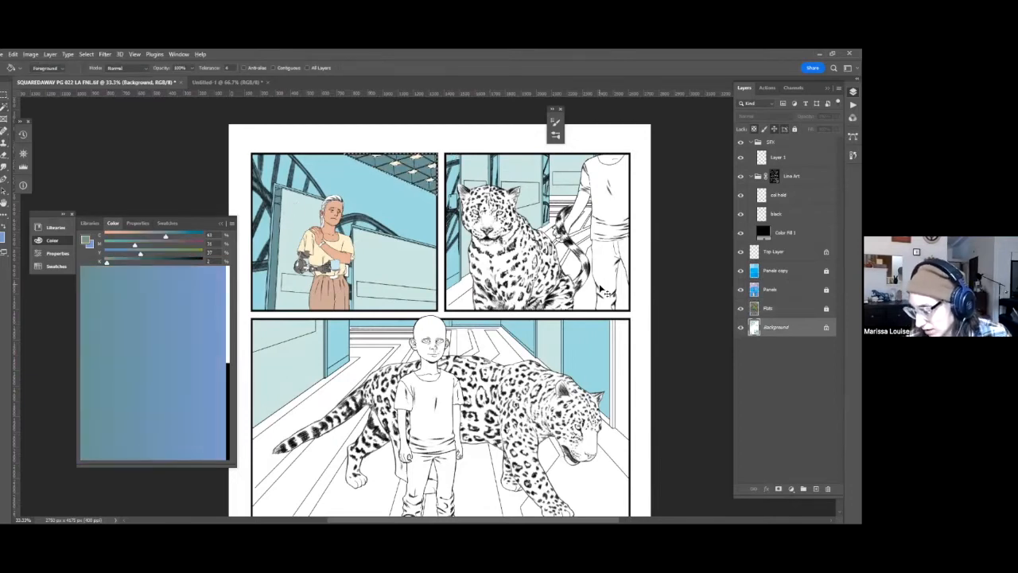
# Refill the ceiling grid with the light blue sampled from the wall and fade the fill to a partial opacity.
pyautogui.keyDown('alt'); pyautogui.click(429, 179); pyautogui.keyUp('alt')
pyautogui.hotkey('alt', 'BackSpace')
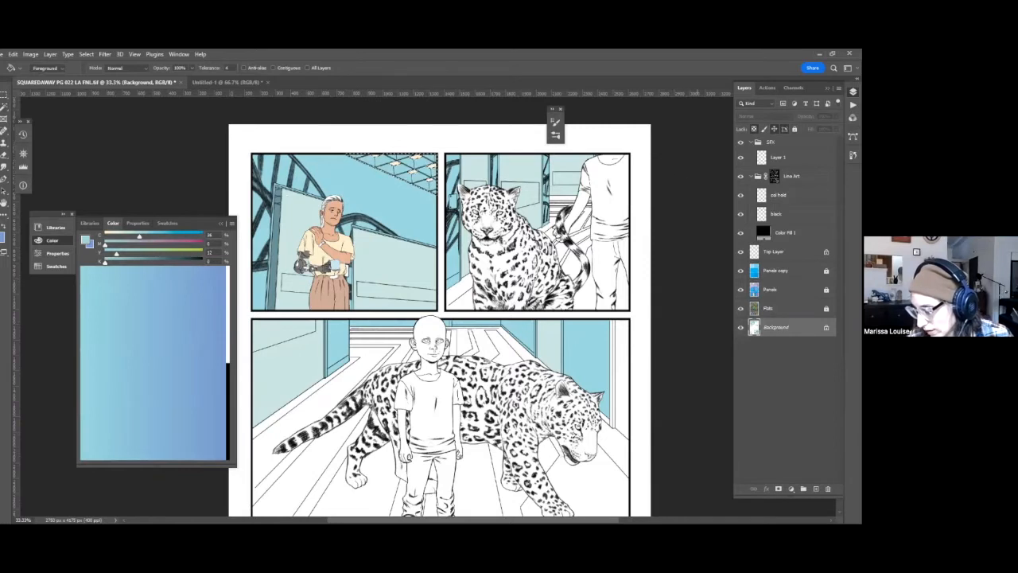
pyautogui.hotkey('ctrl', 'shift', 'f')
pyautogui.click(647, 299)
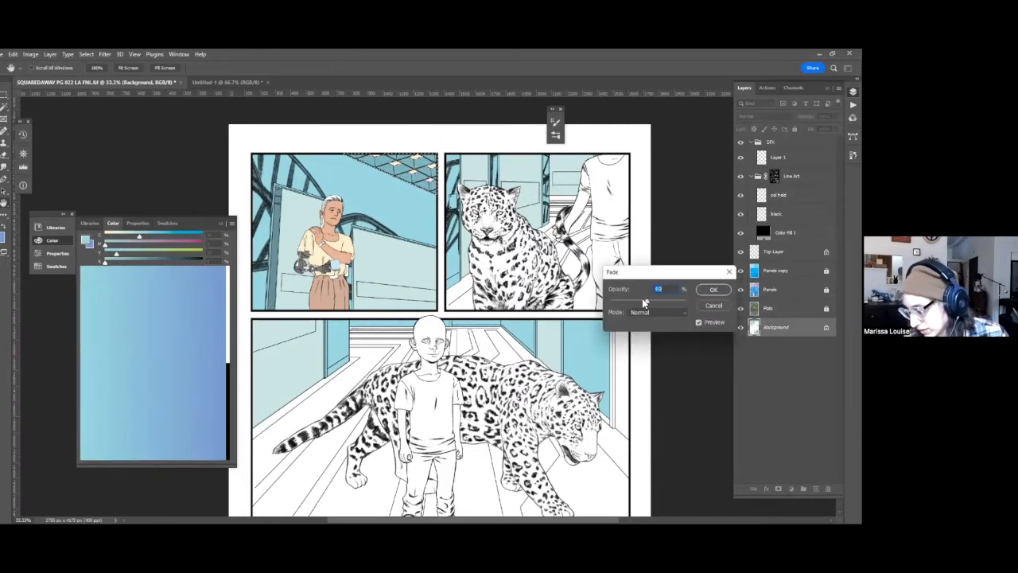
pyautogui.press('Return')
# Save the page with the recolored ceiling grid.
pyautogui.moveTo(645, 298); pyautogui.dragTo(594, 243)
pyautogui.scroll(-4, 604, 218)
pyautogui.hotkey('ctrl', 's')
# Select the floor area of the large middle panel from the Panels layer, check it in Quick Mask, and return to the Background layer.
pyautogui.moveTo(510, 256); pyautogui.dragTo(579, 237)
pyautogui.press('w')
pyautogui.hotkey('alt', ']')
pyautogui.hotkey('alt', ']')
pyautogui.click(517, 258)
pyautogui.press('q')
pyautogui.press('q')
pyautogui.hotkey('alt', '[')
pyautogui.hotkey('alt', '[')
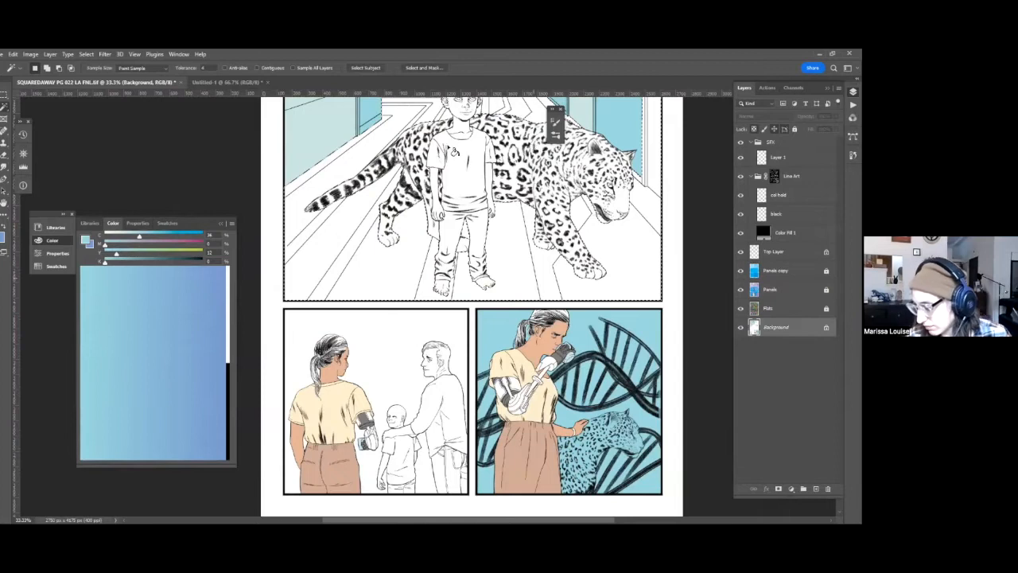
# Fill the middle panel's floor with the light blue and lighten it with Hue/Saturation at lightness +43.
pyautogui.scroll(4, 455, 151)
pyautogui.moveTo(496, 358)
pyautogui.mouseDown()
pyautogui.moveTo(517, 424)
pyautogui.moveTo(483, 365)
pyautogui.mouseUp()
pyautogui.press('g')
pyautogui.click(504, 428)
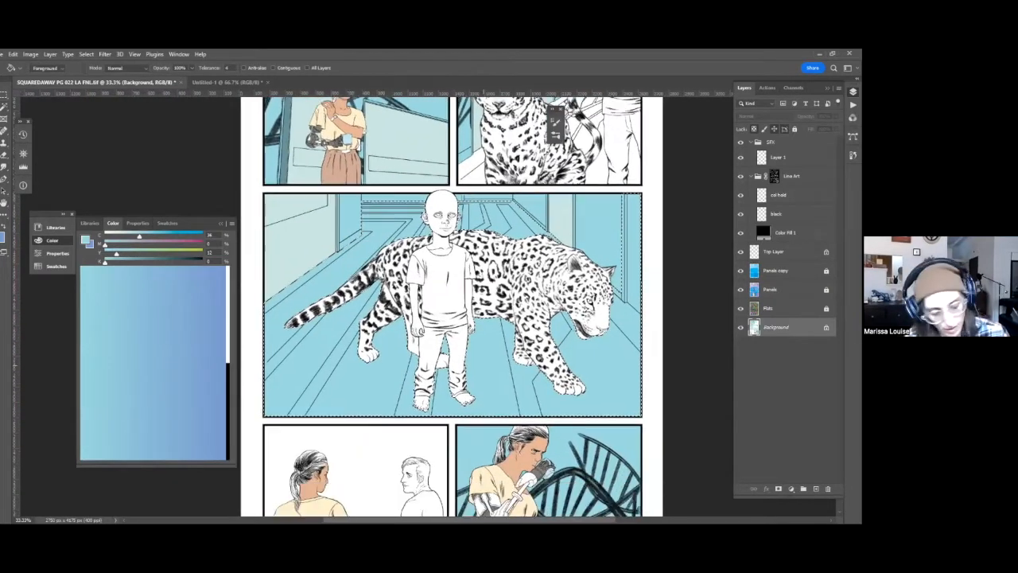
pyautogui.hotkey('ctrl', 'u')
pyautogui.moveTo(715, 291); pyautogui.dragTo(734, 292)
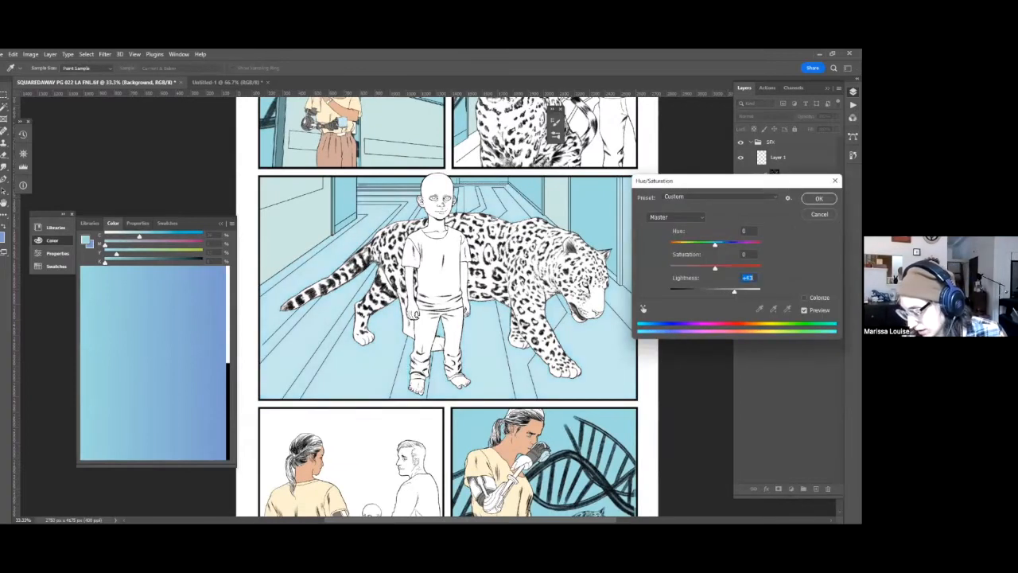
pyautogui.press('Return')
# Select the large middle panel from the Panels layer and narrow the selection to its floor stripes using the Flats layer.
pyautogui.click(771, 289)
pyautogui.press('w')
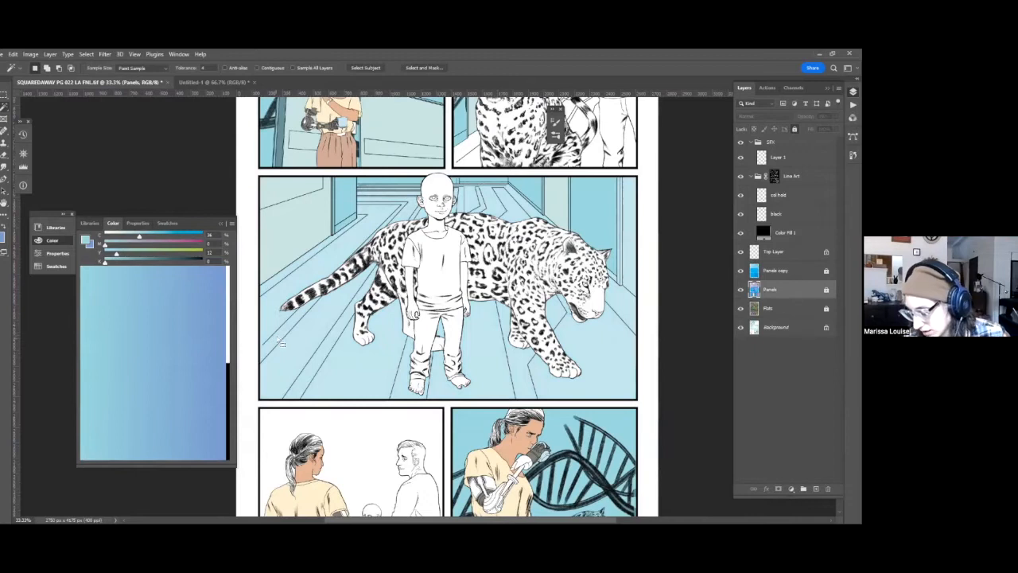
pyautogui.click(278, 341)
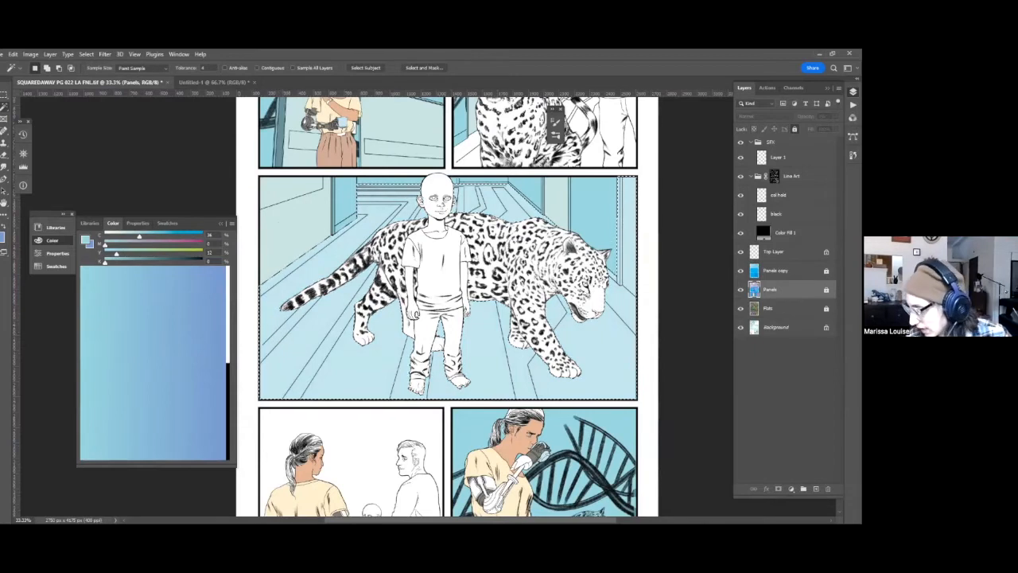
pyautogui.hotkey('alt', '[')
pyautogui.click(349, 344)
pyautogui.press('q')
pyautogui.press('q')
# Trim the floor stripe selection with the lasso, check it in Quick Mask, and return to the Background layer.
pyautogui.press('l')
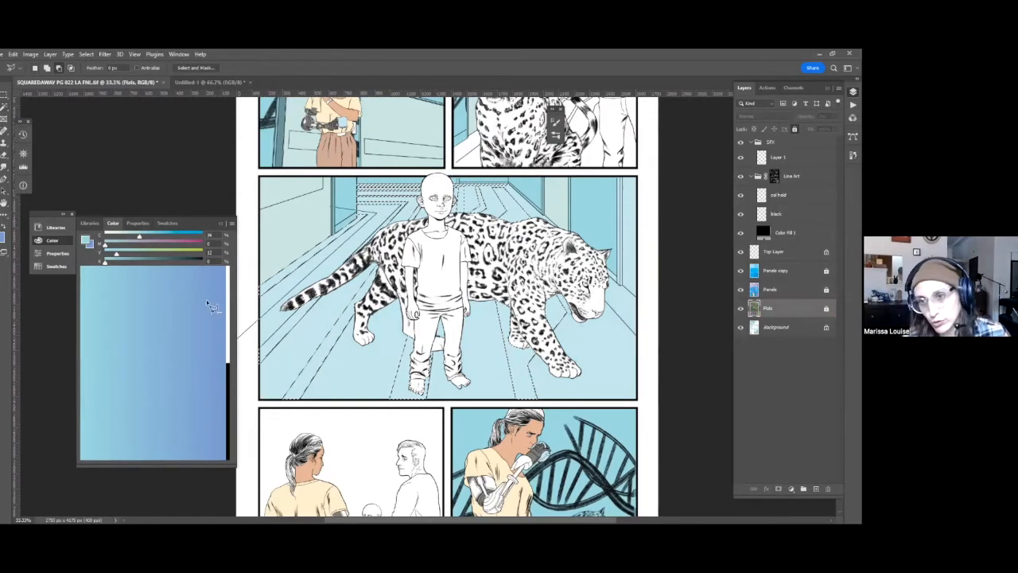
pyautogui.moveTo(399, 370); pyautogui.dragTo(356, 347)
pyautogui.moveTo(549, 343); pyautogui.dragTo(471, 337)
pyautogui.moveTo(587, 354); pyautogui.dragTo(562, 358)
pyautogui.press('q')
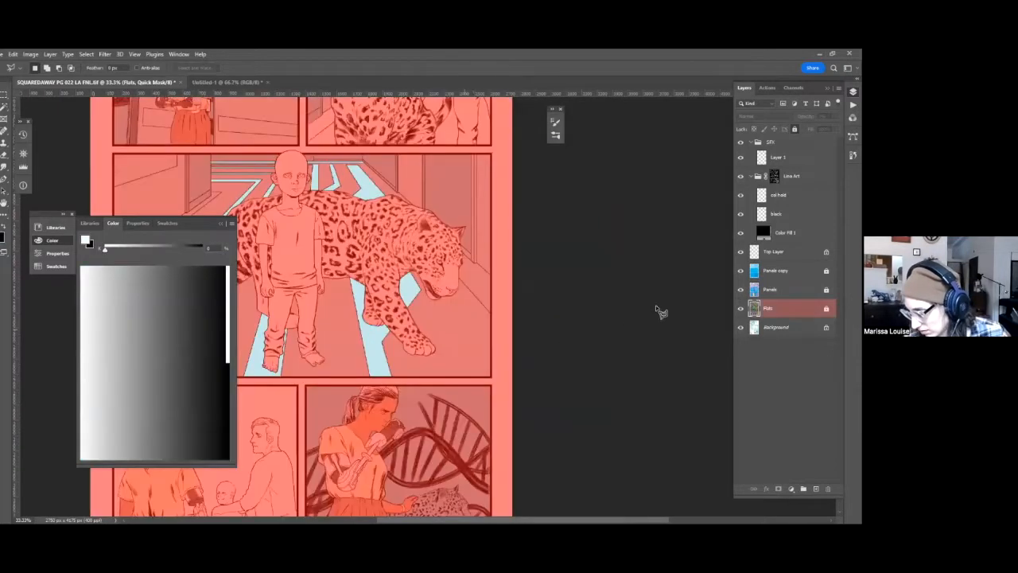
pyautogui.scroll(2, 657, 311)
pyautogui.hscroll(-3, 657, 311)
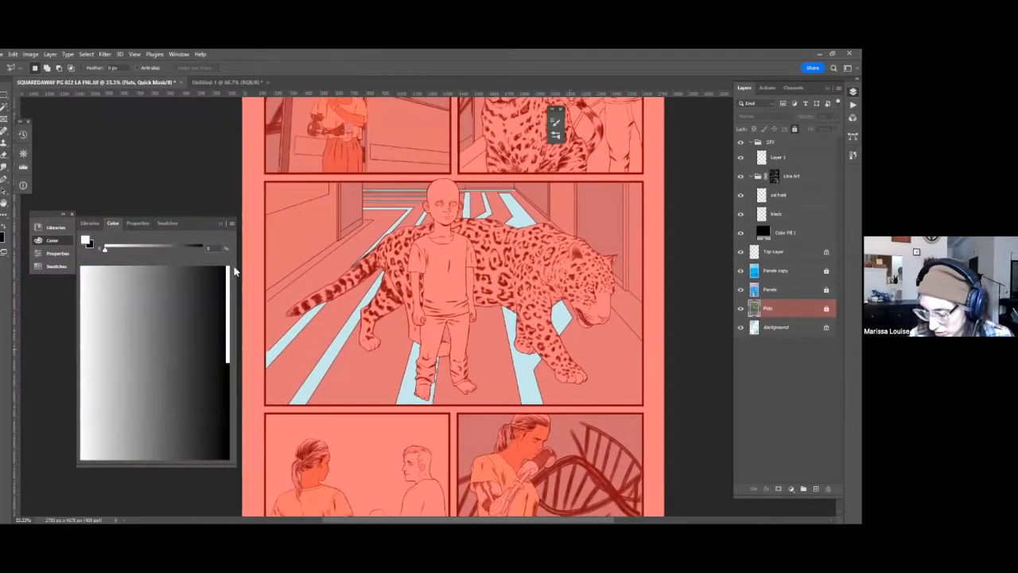
pyautogui.press('q')
pyautogui.hotkey('alt', '[')
# Mix a golden yellow and fill the selected floor stripes in the middle panel with it.
pyautogui.press('g')
pyautogui.click(227, 272)
pyautogui.click(176, 253)
pyautogui.click(122, 245)
pyautogui.click(415, 390)
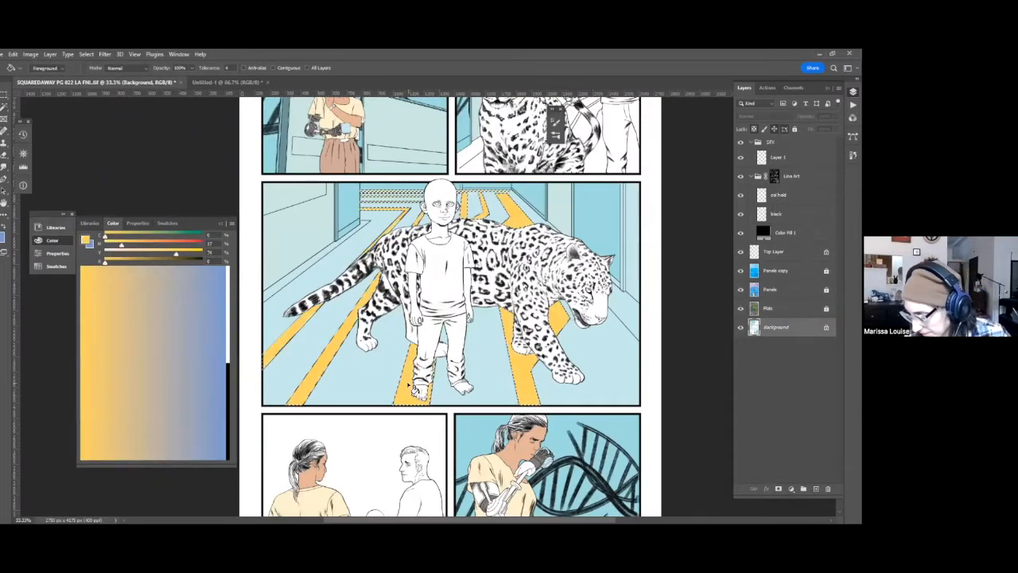
# Shift the fill color to orange, limit the fill to contiguous areas, and recolor the leftmost floor stripe.
pyautogui.moveTo(572, 409); pyautogui.dragTo(590, 390)
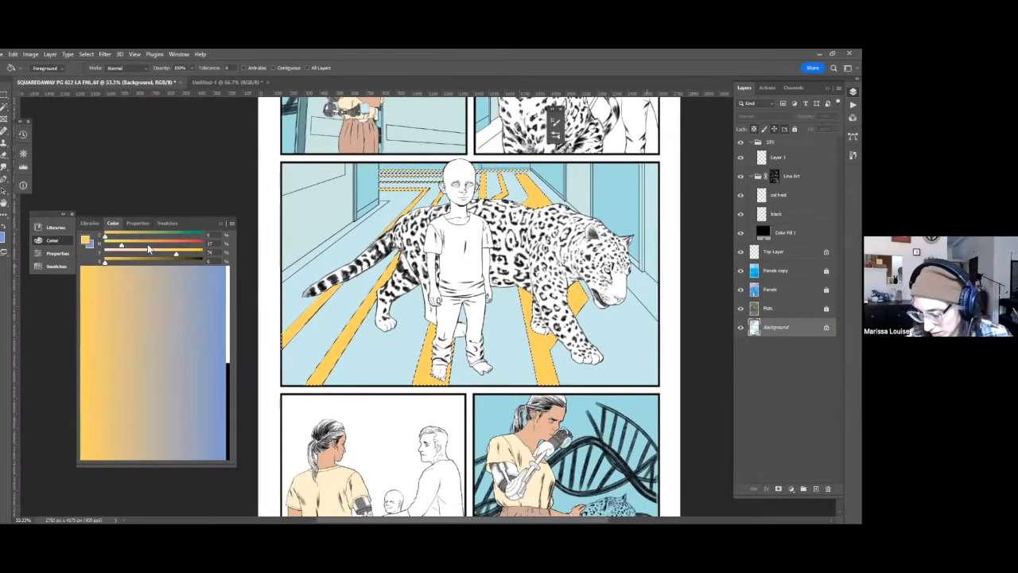
pyautogui.click(147, 245)
pyautogui.click(286, 69)
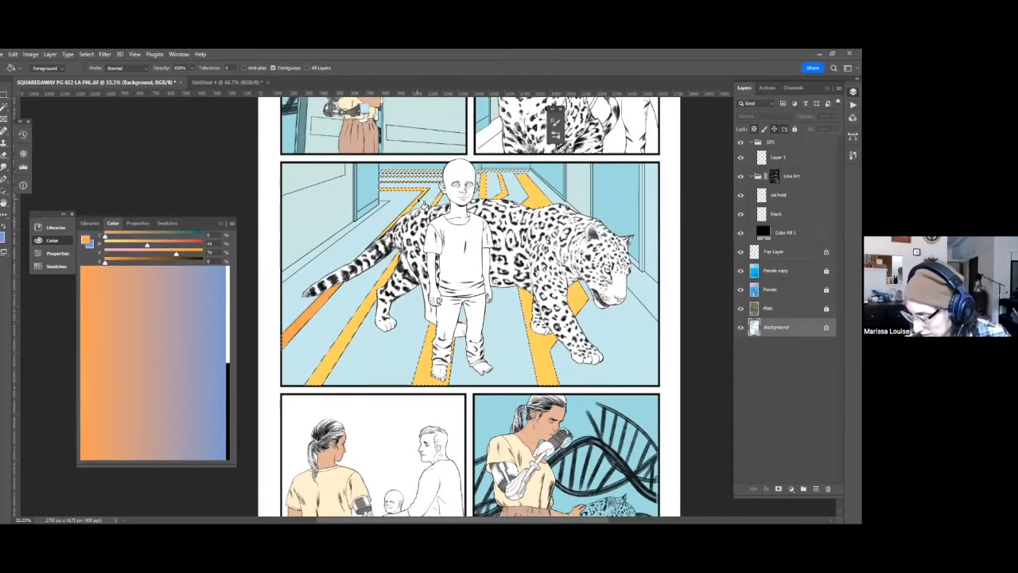
pyautogui.moveTo(490, 236); pyautogui.dragTo(452, 181)
# Recolor the rightmost floor stripe around the leopard's front legs red and clear the selection.
pyautogui.click(188, 245)
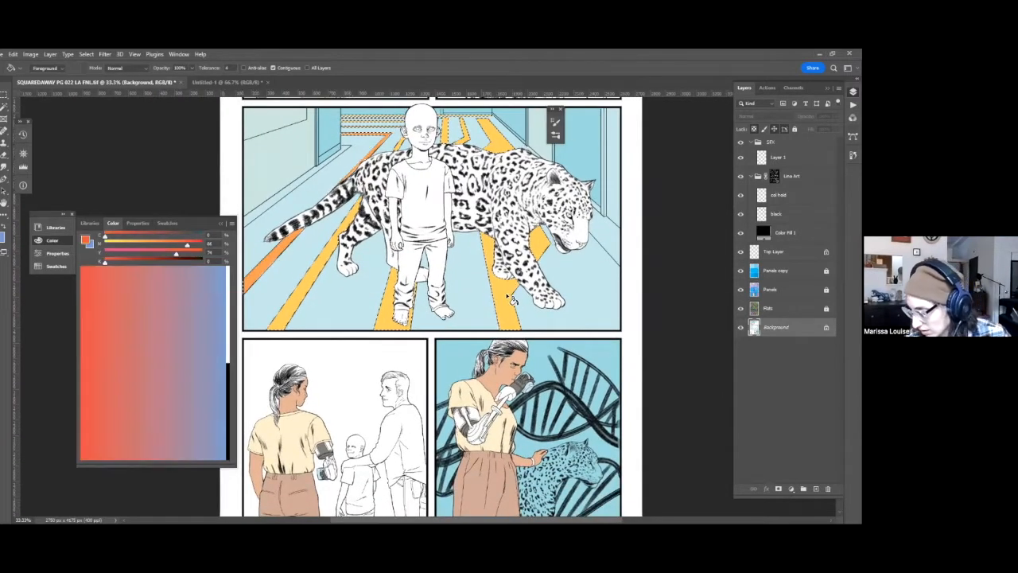
pyautogui.click(511, 299)
pyautogui.click(489, 135)
pyautogui.click(539, 243)
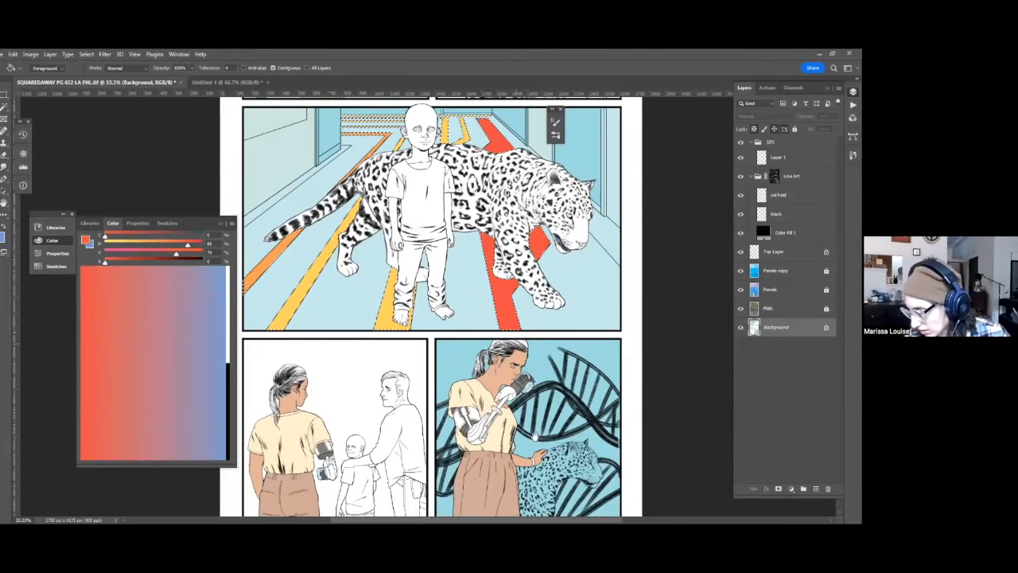
pyautogui.moveTo(534, 436); pyautogui.dragTo(540, 479)
pyautogui.moveTo(529, 382); pyautogui.dragTo(541, 429)
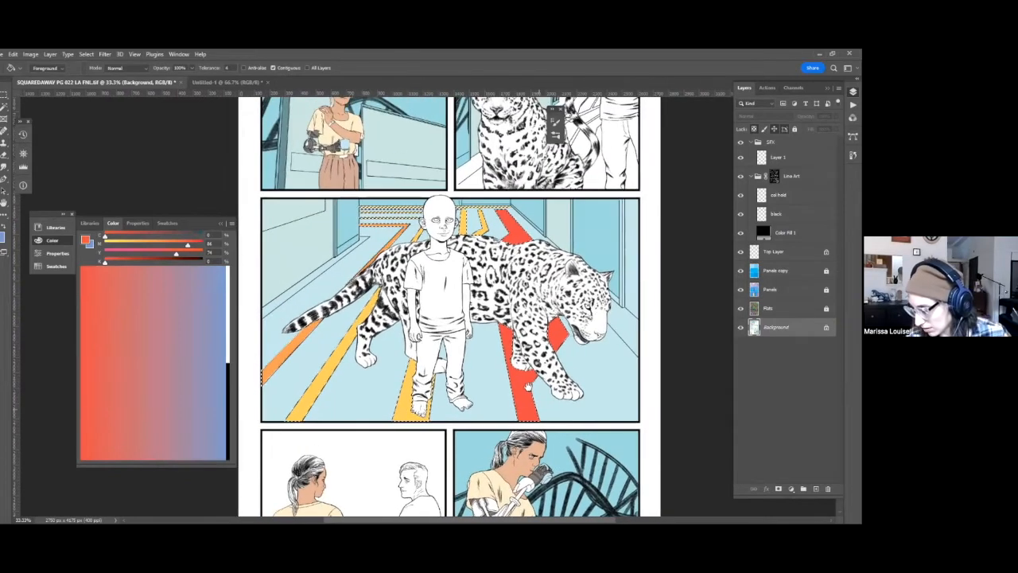
pyautogui.moveTo(528, 387); pyautogui.dragTo(531, 366)
pyautogui.hotkey('ctrl', 'd')
# Mix a yellow-green and fill the second floor stripe from the left in the middle panel with it.
pyautogui.scroll(-5, 602, 333)
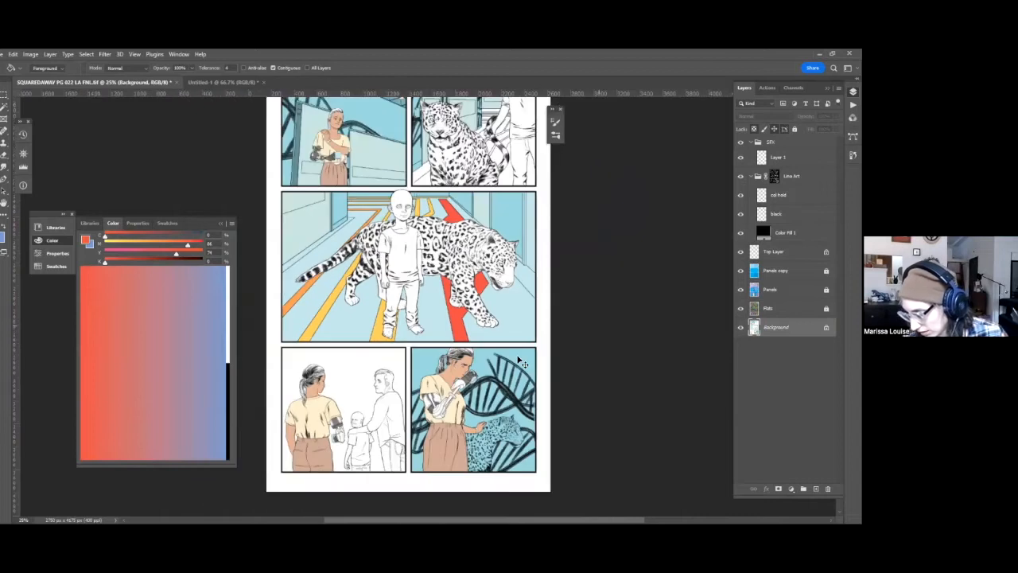
pyautogui.scroll(-1, 522, 362)
pyautogui.press('w')
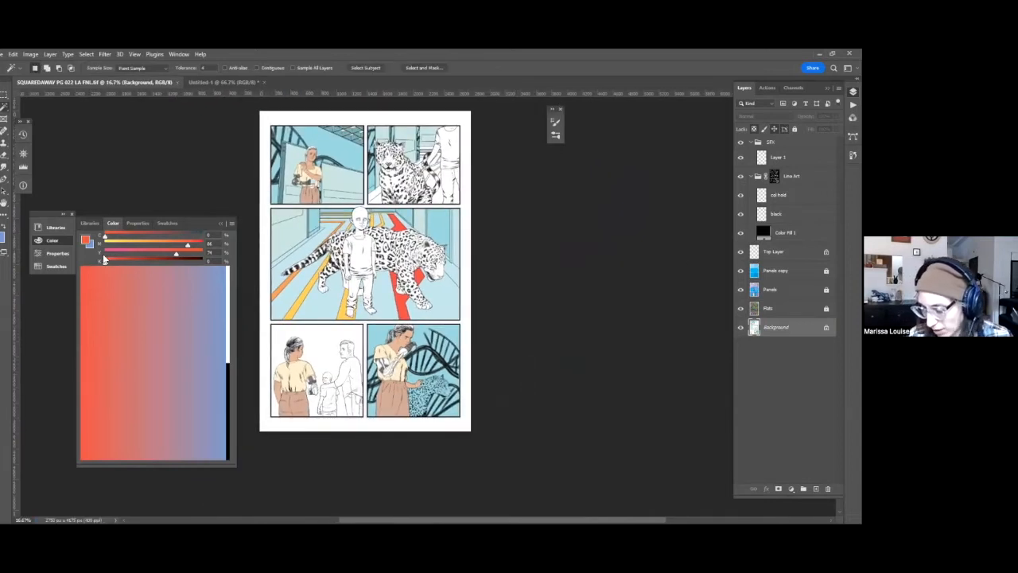
pyautogui.click(228, 272)
pyautogui.moveTo(150, 255); pyautogui.dragTo(173, 254)
pyautogui.click(141, 241)
pyautogui.press('g')
pyautogui.click(308, 311)
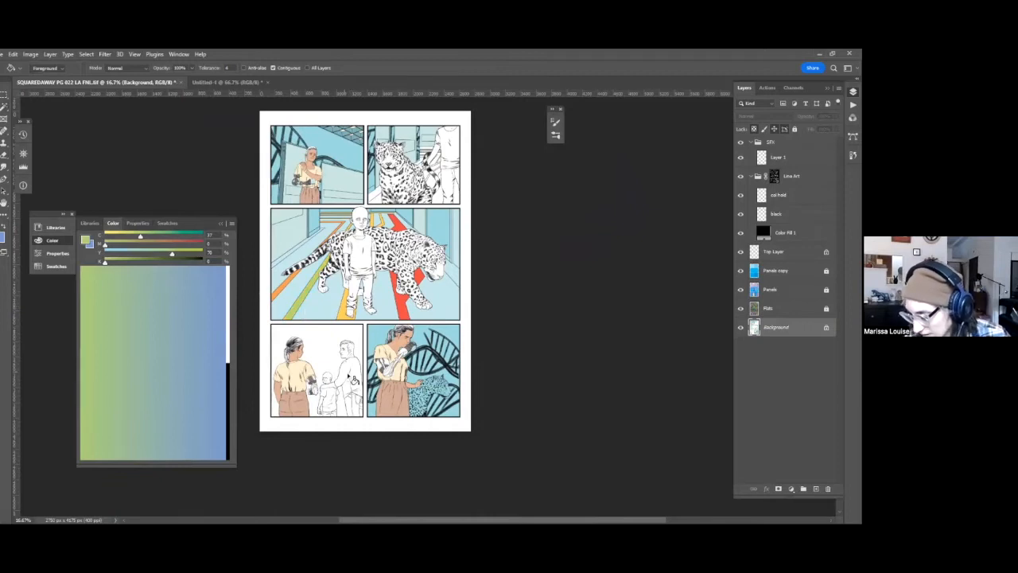
# Examine the middle panel's recolored stripes and the line art of the boy and leopard up close.
pyautogui.hotkey('ctrl', '+')
pyautogui.hotkey('ctrl', '+')
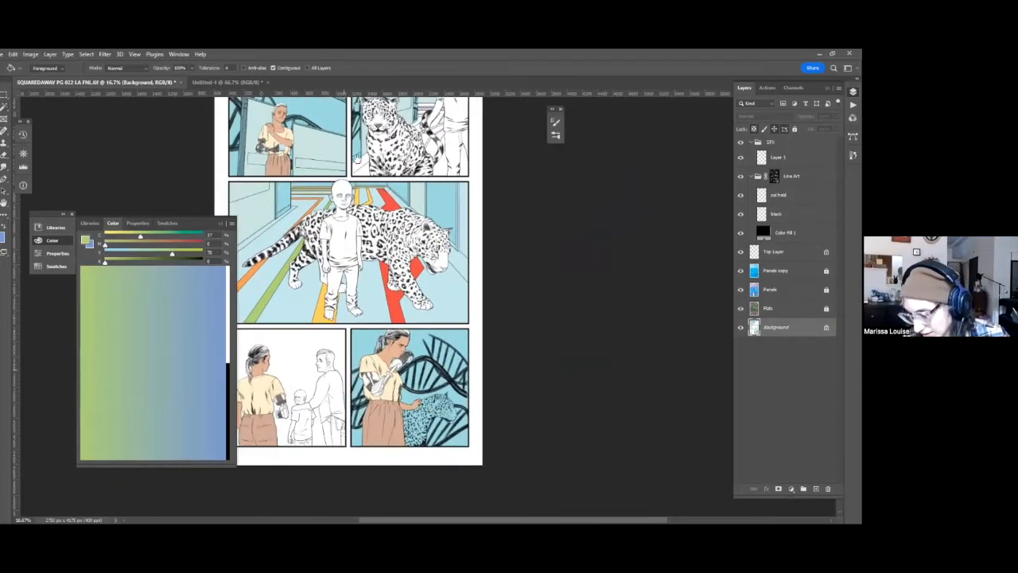
pyautogui.hotkey('ctrl', '+')
pyautogui.hotkey('ctrl', '+')
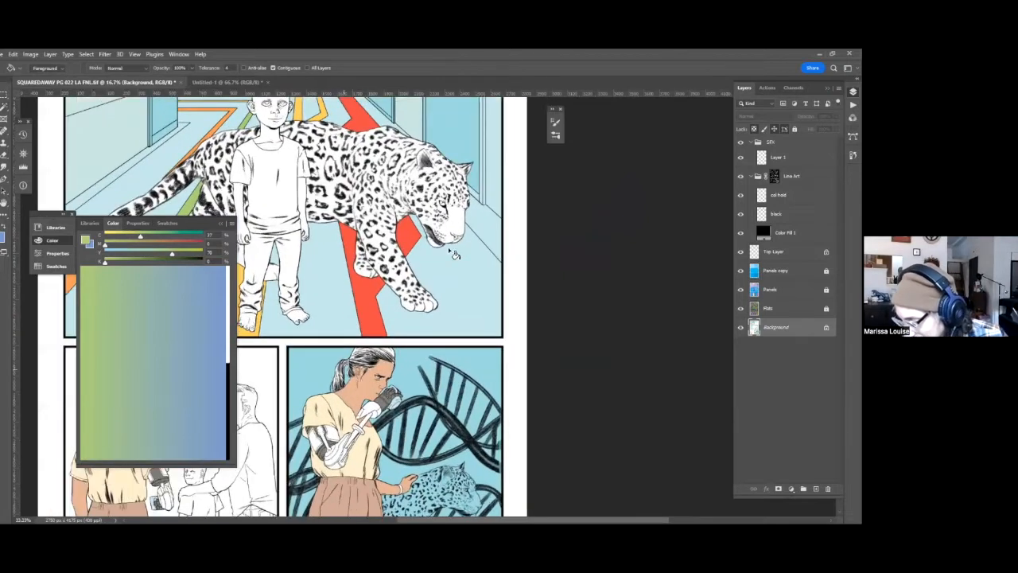
pyautogui.moveTo(585, 366)
pyautogui.mouseDown()
pyautogui.moveTo(589, 421)
pyautogui.moveTo(583, 367)
pyautogui.mouseUp()
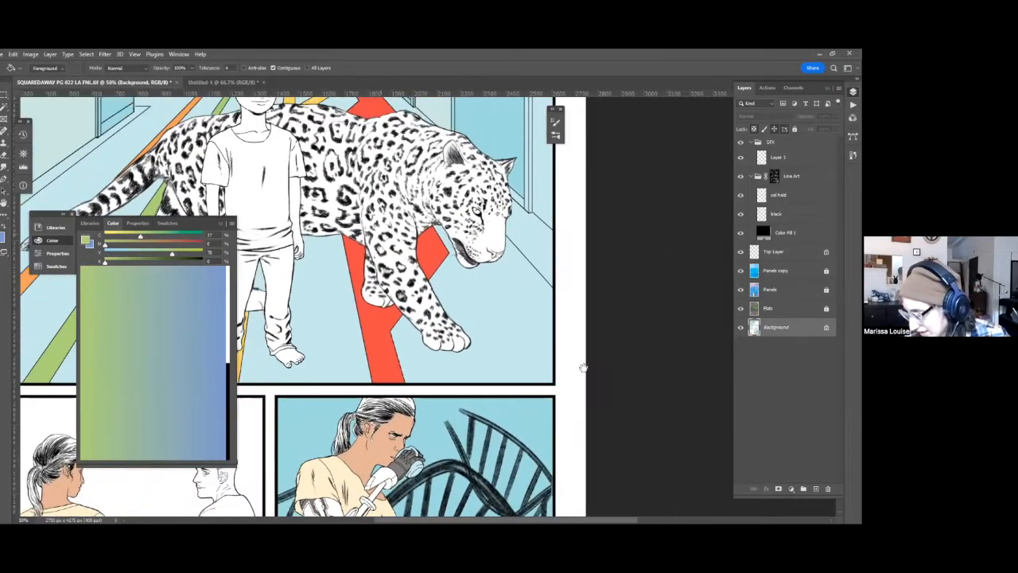
pyautogui.moveTo(425, 236); pyautogui.dragTo(593, 381)
pyautogui.moveTo(612, 330); pyautogui.dragTo(642, 348)
pyautogui.moveTo(666, 280)
pyautogui.mouseDown()
pyautogui.moveTo(668, 329)
pyautogui.moveTo(675, 311)
pyautogui.mouseUp()
pyautogui.moveTo(505, 338); pyautogui.dragTo(503, 261)
pyautogui.moveTo(496, 364); pyautogui.dragTo(513, 295)
pyautogui.press('w')
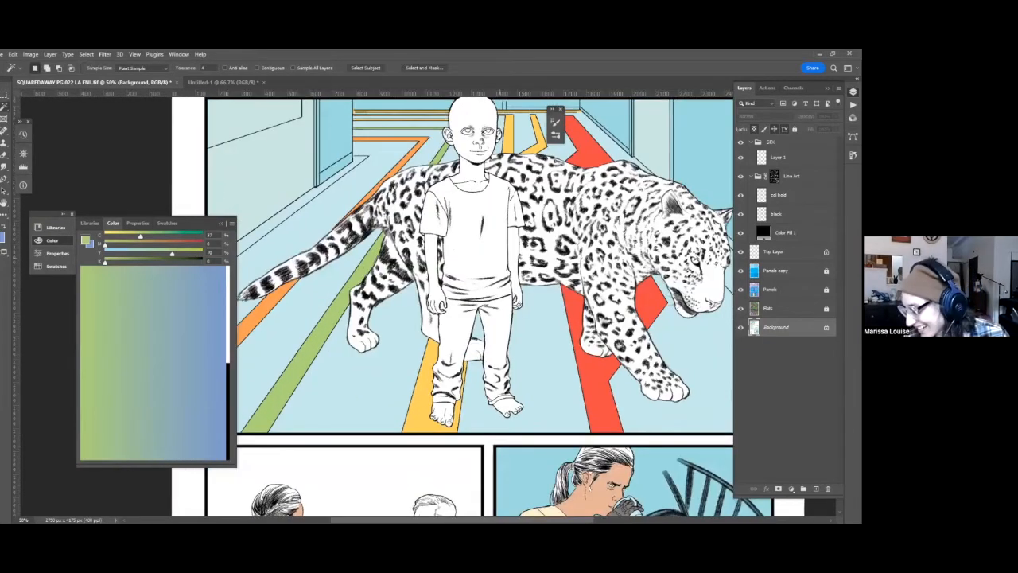
pyautogui.moveTo(456, 336); pyautogui.dragTo(432, 428)
pyautogui.moveTo(683, 260); pyautogui.dragTo(693, 285)
pyautogui.moveTo(488, 377); pyautogui.dragTo(487, 381)
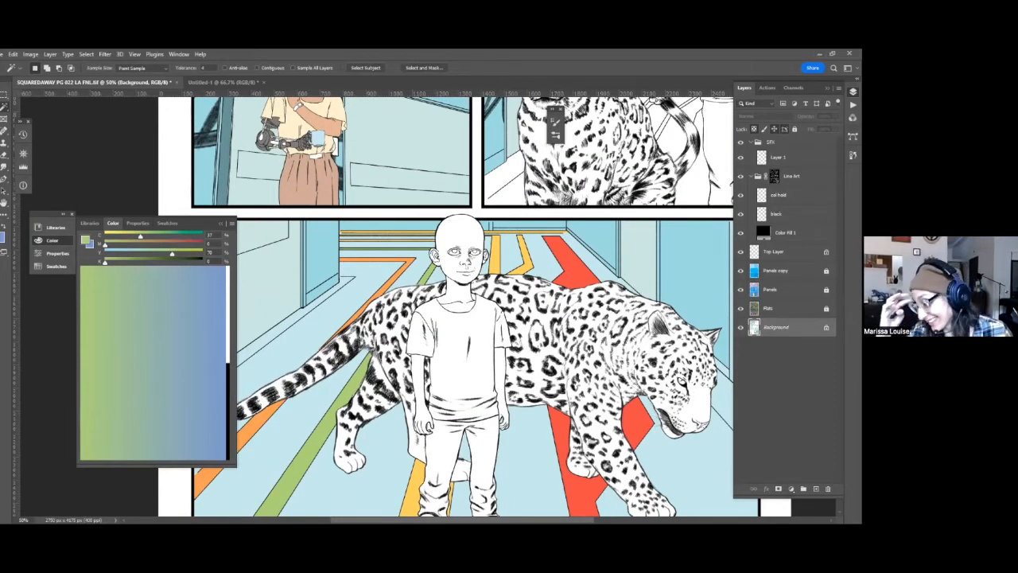
# Activate the col hold layer and begin a freehand lasso selection along the leopard's back beside the boy's shoulder.
pyautogui.click(779, 195)
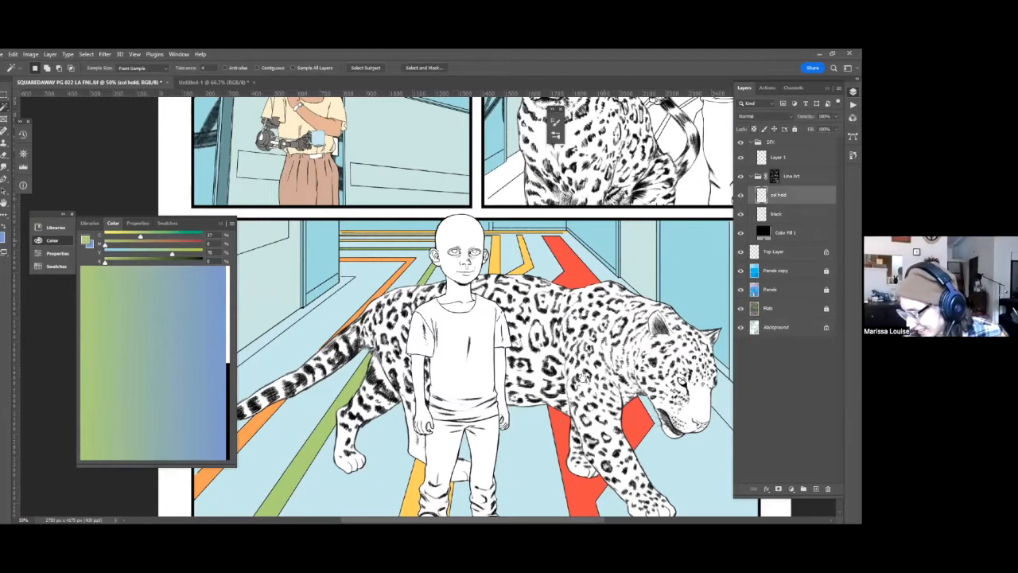
pyautogui.moveTo(583, 377); pyautogui.dragTo(538, 399)
pyautogui.moveTo(683, 226); pyautogui.dragTo(634, 243)
pyautogui.moveTo(586, 127); pyautogui.dragTo(584, 265)
pyautogui.moveTo(526, 147); pyautogui.dragTo(542, 169)
pyautogui.moveTo(512, 345); pyautogui.dragTo(602, 43)
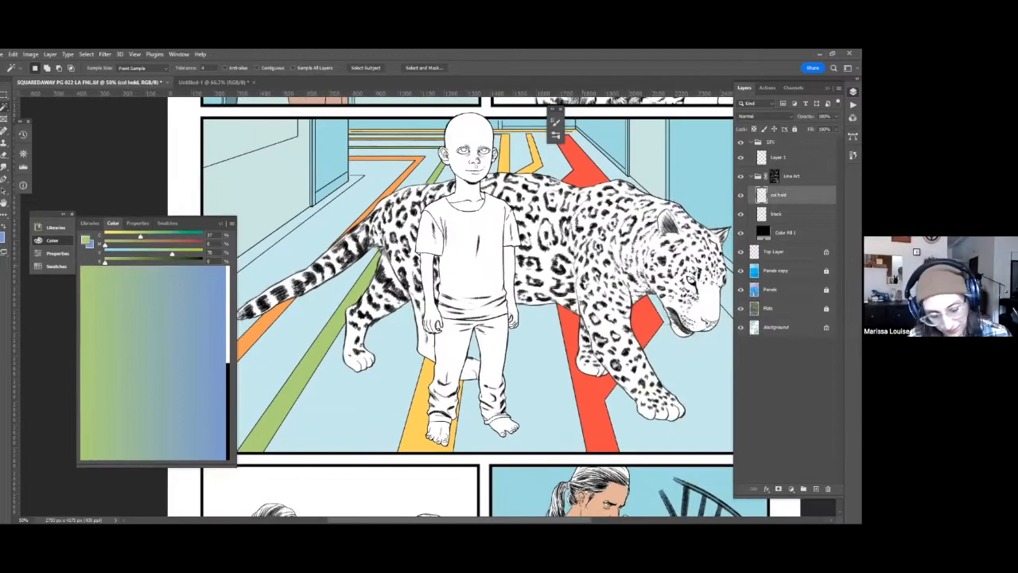
pyautogui.moveTo(409, 200); pyautogui.dragTo(412, 249)
pyautogui.press('l')
pyautogui.hotkey('ctrl', '+')
pyautogui.moveTo(417, 272); pyautogui.dragTo(442, 224)
pyautogui.hotkey('ctrl', '+')
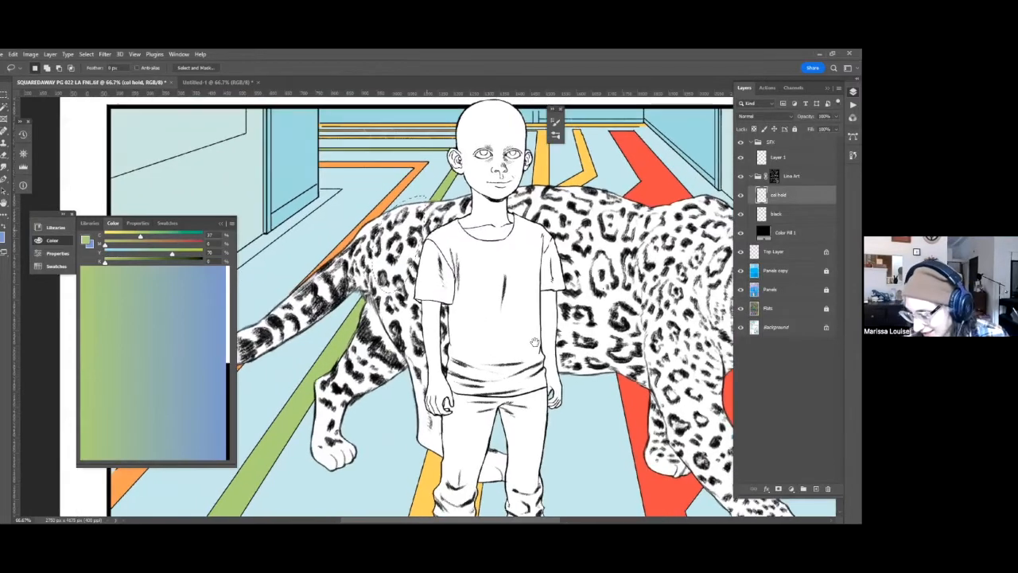
pyautogui.hotkey('ctrl', '+')
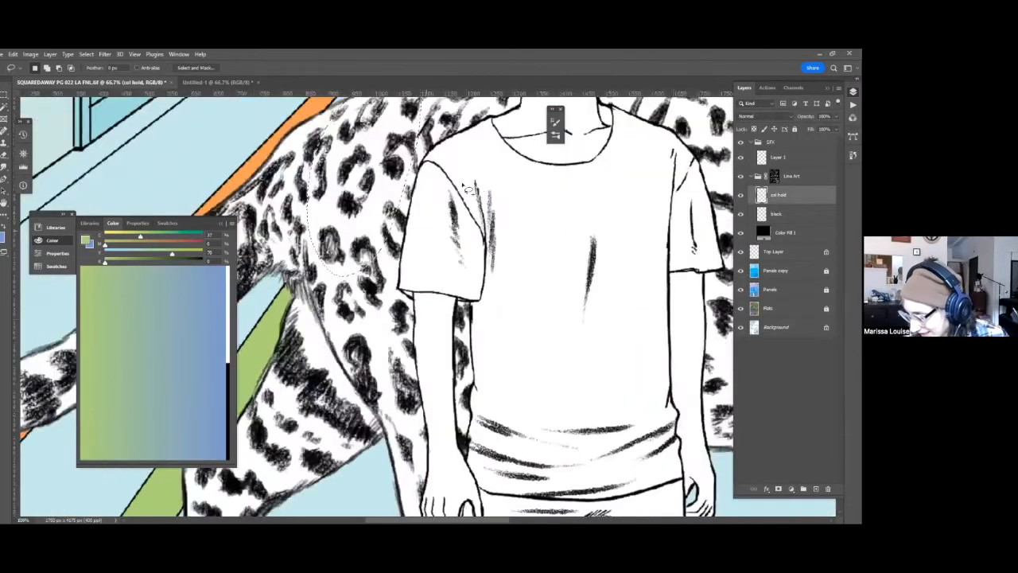
# Extend the lasso selection over the leopard's rump and around its tail.
pyautogui.moveTo(487, 297)
pyautogui.mouseDown()
pyautogui.moveTo(582, 379)
pyautogui.moveTo(643, 393)
pyautogui.moveTo(647, 355)
pyautogui.mouseUp()
pyautogui.moveTo(519, 193)
pyautogui.mouseDown()
pyautogui.moveTo(663, 69)
pyautogui.moveTo(675, 145)
pyautogui.mouseUp()
pyautogui.moveTo(631, 275)
pyautogui.mouseDown()
pyautogui.moveTo(258, 400)
pyautogui.moveTo(445, 446)
pyautogui.moveTo(610, 258)
pyautogui.mouseUp()
pyautogui.moveTo(296, 418); pyautogui.dragTo(340, 387)
pyautogui.moveTo(254, 378); pyautogui.dragTo(408, 268)
pyautogui.moveTo(358, 415); pyautogui.dragTo(409, 385)
pyautogui.moveTo(543, 204)
pyautogui.mouseDown()
pyautogui.moveTo(467, 358)
pyautogui.moveTo(584, 316)
pyautogui.mouseUp()
pyautogui.moveTo(392, 449); pyautogui.dragTo(332, 430)
pyautogui.moveTo(705, 505); pyautogui.dragTo(581, 525)
pyautogui.moveTo(577, 244)
pyautogui.mouseDown()
pyautogui.moveTo(471, 288)
pyautogui.moveTo(406, 337)
pyautogui.mouseUp()
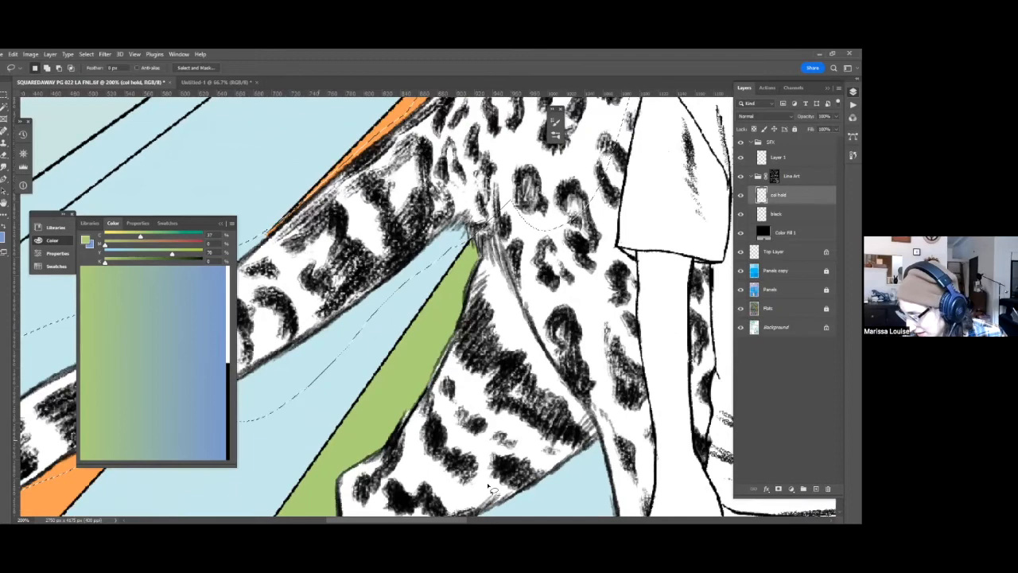
# Add the leopard's near hind leg and the edge of its belly to the lasso selection.
pyautogui.keyDown('shift'); pyautogui.moveTo(468, 226); pyautogui.dragTo(617, 444); pyautogui.keyUp('shift')
pyautogui.moveTo(560, 459)
pyautogui.mouseDown()
pyautogui.moveTo(549, 392)
pyautogui.moveTo(589, 221)
pyautogui.moveTo(680, 168)
pyautogui.mouseUp()
pyautogui.moveTo(403, 381); pyautogui.dragTo(412, 465)
pyautogui.moveTo(634, 293)
pyautogui.keyDown('shift'); pyautogui.mouseDown()
pyautogui.moveTo(589, 169)
pyautogui.moveTo(400, 282)
pyautogui.moveTo(586, 468)
pyautogui.moveTo(622, 271)
pyautogui.mouseUp(); pyautogui.keyUp('shift')
pyautogui.moveTo(460, 412)
pyautogui.mouseDown()
pyautogui.moveTo(380, 405)
pyautogui.moveTo(267, 372)
pyautogui.mouseUp()
pyautogui.moveTo(443, 395); pyautogui.dragTo(356, 384)
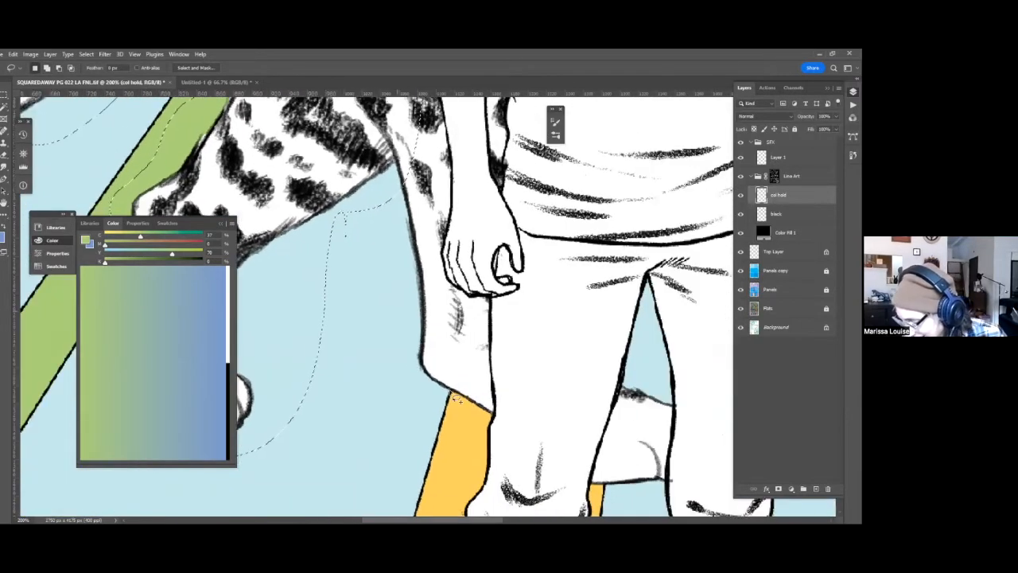
# Add the leopard's leg behind the boy's hand to the selection, following the edge of his arm.
pyautogui.moveTo(373, 168)
pyautogui.keyDown('shift'); pyautogui.mouseDown()
pyautogui.moveTo(483, 366)
pyautogui.moveTo(460, 296)
pyautogui.mouseUp(); pyautogui.keyUp('shift')
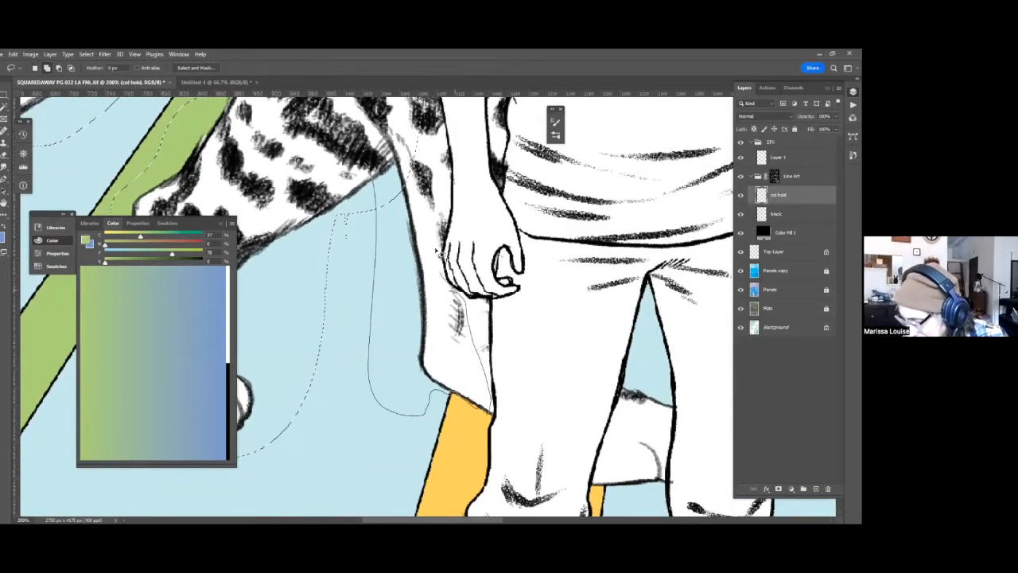
pyautogui.keyDown('shift'); pyautogui.moveTo(436, 252); pyautogui.dragTo(454, 231); pyautogui.keyUp('shift')
pyautogui.keyDown('shift'); pyautogui.moveTo(457, 171); pyautogui.dragTo(450, 138); pyautogui.keyUp('shift')
pyautogui.moveTo(457, 336); pyautogui.dragTo(455, 379)
pyautogui.moveTo(414, 263)
pyautogui.mouseDown()
pyautogui.moveTo(424, 428)
pyautogui.moveTo(472, 487)
pyautogui.mouseUp()
pyautogui.keyDown('shift'); pyautogui.moveTo(377, 201); pyautogui.dragTo(458, 279); pyautogui.keyUp('shift')
pyautogui.keyDown('shift'); pyautogui.moveTo(431, 181); pyautogui.dragTo(391, 141); pyautogui.keyUp('shift')
pyautogui.moveTo(475, 320); pyautogui.dragTo(476, 378)
# Add the leopard's fur beside the boy's sleeve, shoulder and neck to the lasso selection.
pyautogui.moveTo(429, 213); pyautogui.dragTo(455, 328)
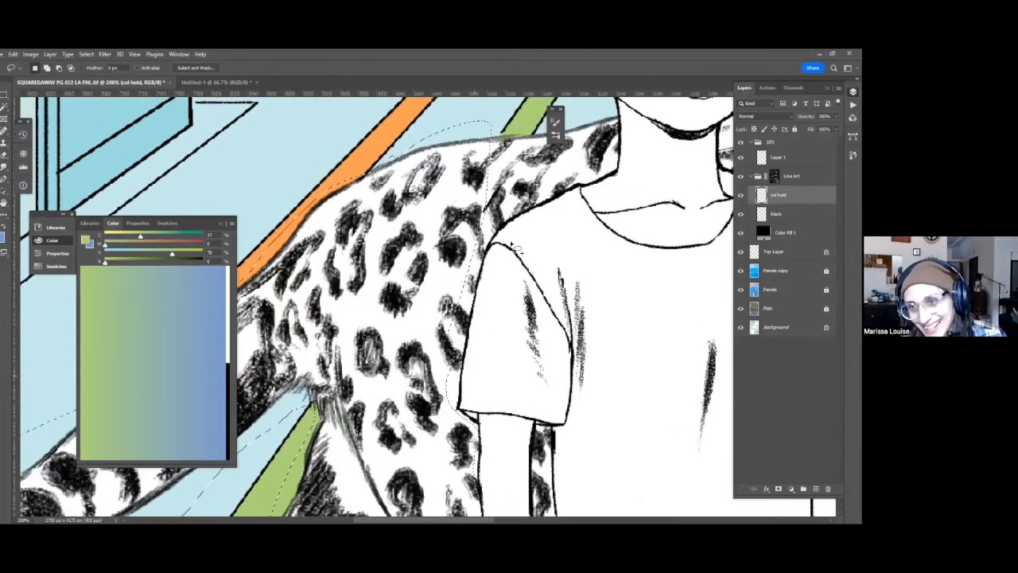
pyautogui.moveTo(518, 248); pyautogui.dragTo(522, 253)
pyautogui.moveTo(462, 395); pyautogui.dragTo(487, 287)
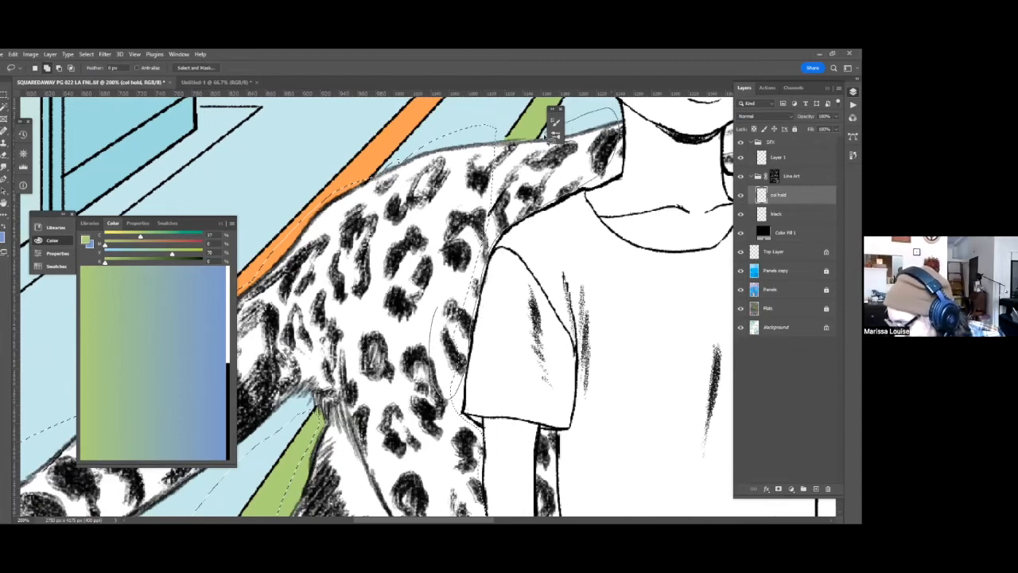
pyautogui.moveTo(517, 140)
pyautogui.mouseDown()
pyautogui.moveTo(437, 307)
pyautogui.moveTo(433, 285)
pyautogui.moveTo(416, 291)
pyautogui.mouseUp()
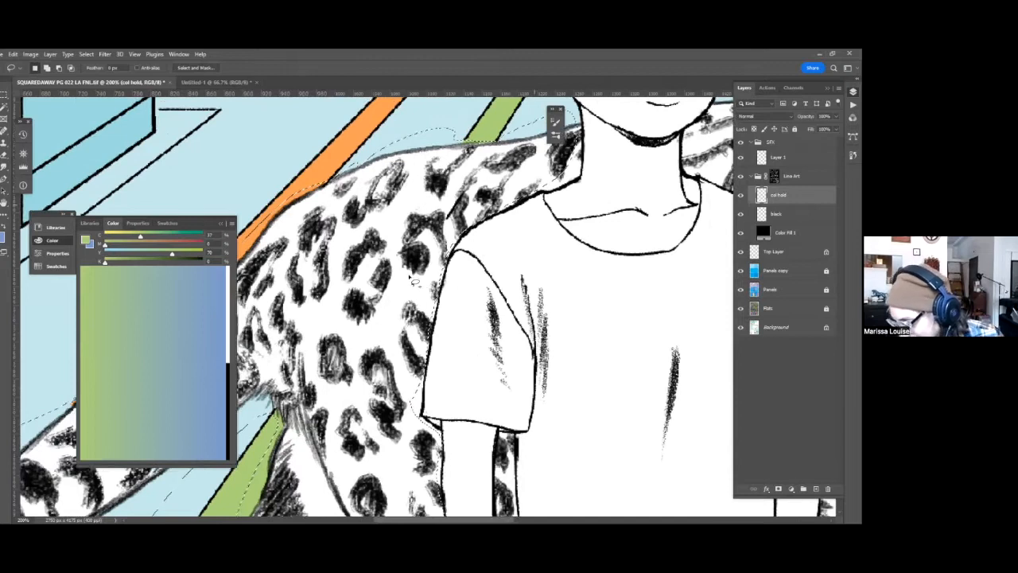
pyautogui.moveTo(537, 223); pyautogui.dragTo(437, 284)
pyautogui.moveTo(486, 231); pyautogui.dragTo(448, 274)
# Extend the lasso selection along the leopard's back from the far side of the boy's neck to its ears.
pyautogui.moveTo(553, 250)
pyautogui.mouseDown()
pyautogui.moveTo(365, 282)
pyautogui.moveTo(365, 313)
pyautogui.moveTo(486, 355)
pyautogui.moveTo(587, 290)
pyautogui.moveTo(562, 245)
pyautogui.mouseUp()
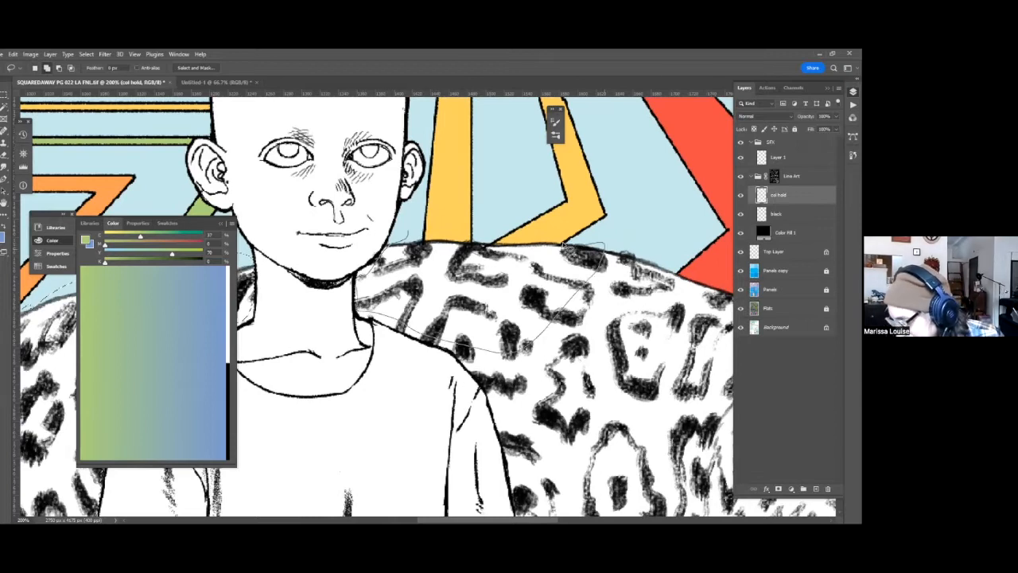
pyautogui.moveTo(436, 237); pyautogui.dragTo(402, 239)
pyautogui.moveTo(479, 232); pyautogui.dragTo(360, 180)
pyautogui.moveTo(495, 417); pyautogui.dragTo(434, 421)
pyautogui.moveTo(466, 190)
pyautogui.mouseDown()
pyautogui.moveTo(332, 325)
pyautogui.moveTo(510, 232)
pyautogui.moveTo(438, 178)
pyautogui.moveTo(384, 196)
pyautogui.moveTo(346, 194)
pyautogui.mouseUp()
pyautogui.moveTo(665, 354); pyautogui.dragTo(555, 340)
pyautogui.moveTo(535, 243)
pyautogui.mouseDown()
pyautogui.moveTo(378, 178)
pyautogui.moveTo(521, 235)
pyautogui.moveTo(511, 229)
pyautogui.mouseUp()
pyautogui.moveTo(616, 258); pyautogui.dragTo(514, 174)
pyautogui.moveTo(456, 158); pyautogui.dragTo(387, 128)
pyautogui.moveTo(519, 177)
pyautogui.mouseDown()
pyautogui.moveTo(457, 154)
pyautogui.moveTo(305, 275)
pyautogui.moveTo(684, 336)
pyautogui.mouseUp()
pyautogui.moveTo(641, 206)
pyautogui.mouseDown()
pyautogui.moveTo(521, 178)
pyautogui.moveTo(507, 187)
pyautogui.mouseUp()
pyautogui.moveTo(546, 267); pyautogui.dragTo(503, 224)
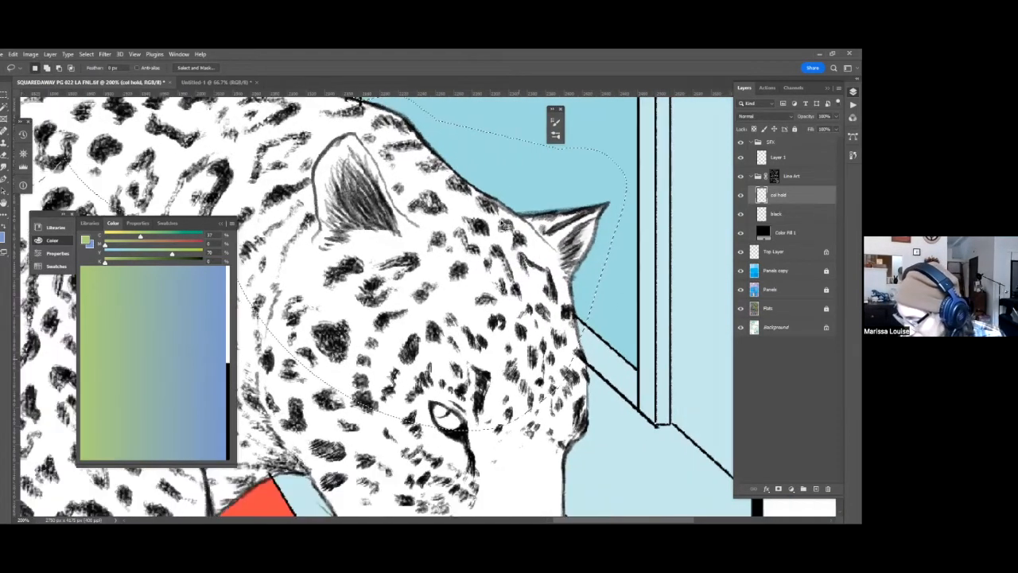
# Add the leopard's face, muzzle and lower jaw to the lasso selection.
pyautogui.moveTo(537, 346); pyautogui.dragTo(494, 292)
pyautogui.moveTo(553, 251); pyautogui.dragTo(515, 174)
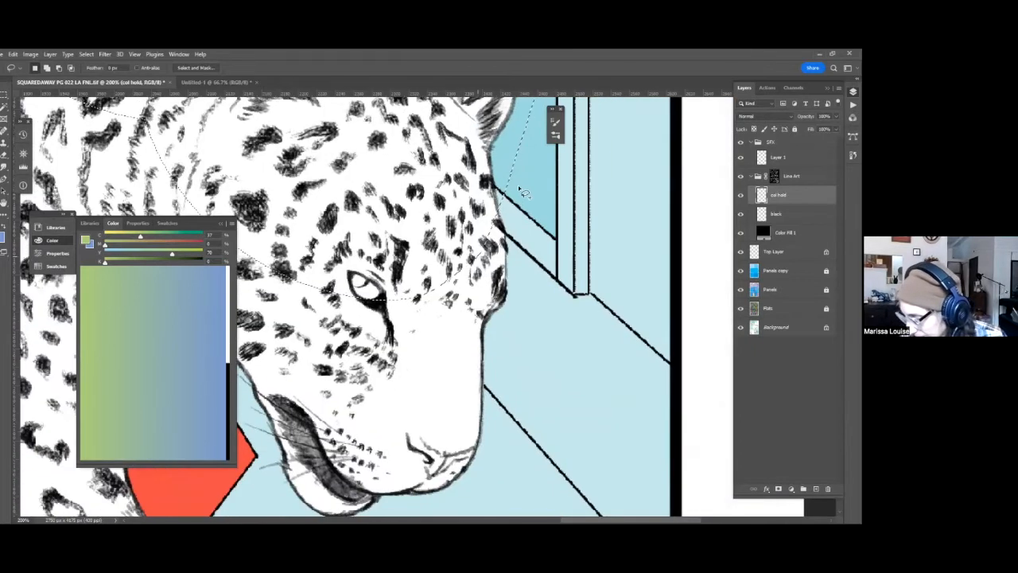
pyautogui.moveTo(520, 226); pyautogui.dragTo(526, 205)
pyautogui.moveTo(529, 266)
pyautogui.mouseDown()
pyautogui.moveTo(427, 478)
pyautogui.moveTo(280, 448)
pyautogui.mouseUp()
pyautogui.moveTo(237, 317); pyautogui.dragTo(239, 320)
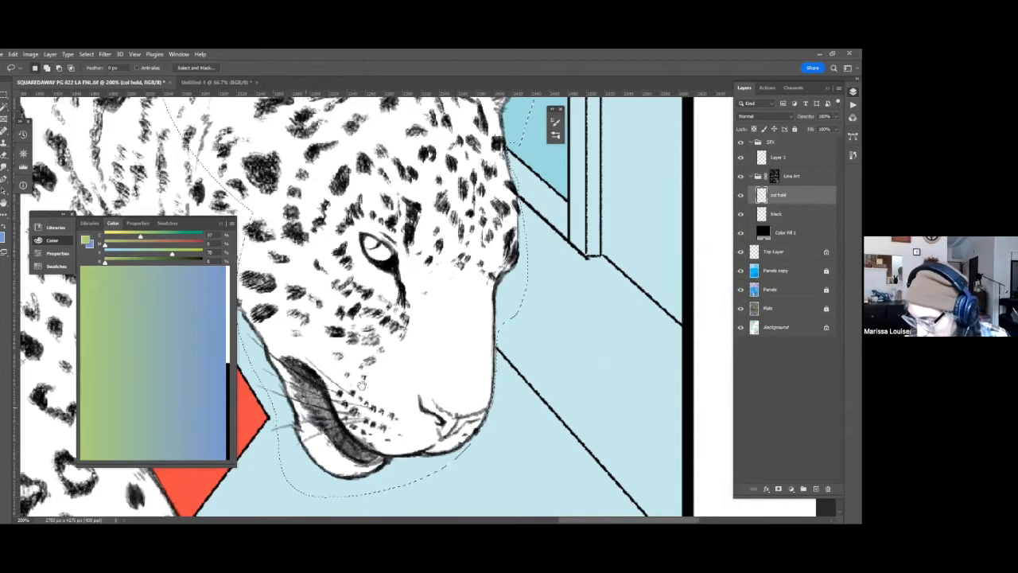
pyautogui.moveTo(388, 306); pyautogui.dragTo(462, 299)
pyautogui.moveTo(423, 370); pyautogui.dragTo(425, 336)
# Extend the lasso selection around the leopard's chin, whiskers and throat beneath the jaw.
pyautogui.moveTo(453, 473); pyautogui.dragTo(482, 434)
pyautogui.moveTo(487, 196)
pyautogui.mouseDown()
pyautogui.moveTo(523, 229)
pyautogui.moveTo(541, 227)
pyautogui.mouseUp()
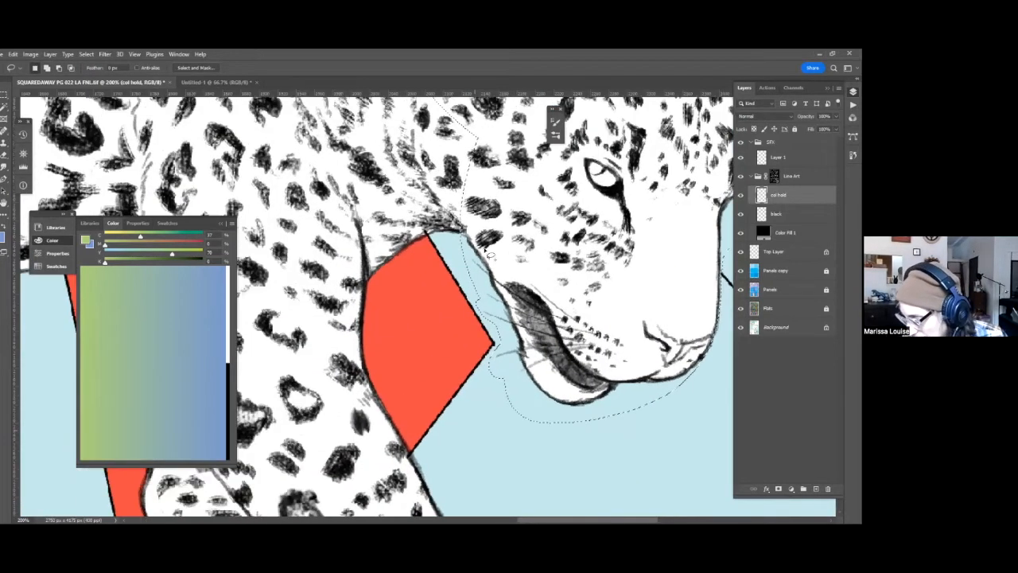
pyautogui.moveTo(425, 241); pyautogui.dragTo(459, 247)
pyautogui.moveTo(516, 308); pyautogui.dragTo(541, 388)
pyautogui.moveTo(515, 251)
pyautogui.mouseDown()
pyautogui.moveTo(425, 298)
pyautogui.moveTo(495, 193)
pyautogui.mouseUp()
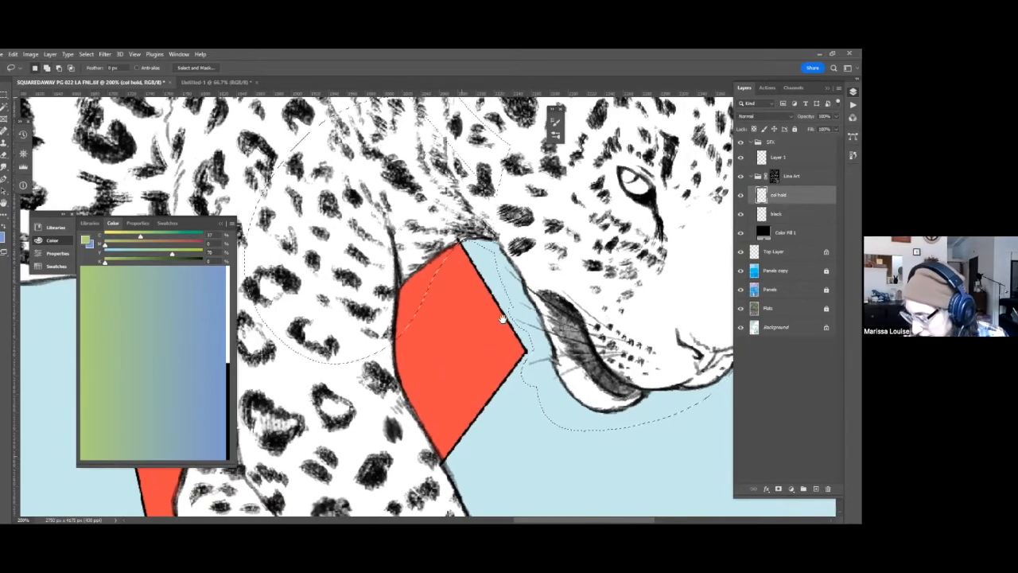
# Extend the lasso selection over the leopard's chest and along the front leg beside the red floor stripe.
pyautogui.moveTo(459, 261); pyautogui.dragTo(457, 242)
pyautogui.moveTo(405, 286); pyautogui.dragTo(450, 188)
pyautogui.moveTo(479, 286); pyautogui.dragTo(500, 233)
pyautogui.moveTo(566, 493); pyautogui.dragTo(548, 501)
pyautogui.moveTo(489, 294); pyautogui.dragTo(291, 197)
# Add the leopard's lower front legs and both front paws to the lasso selection.
pyautogui.moveTo(394, 460); pyautogui.dragTo(439, 366)
pyautogui.moveTo(582, 467); pyautogui.dragTo(587, 438)
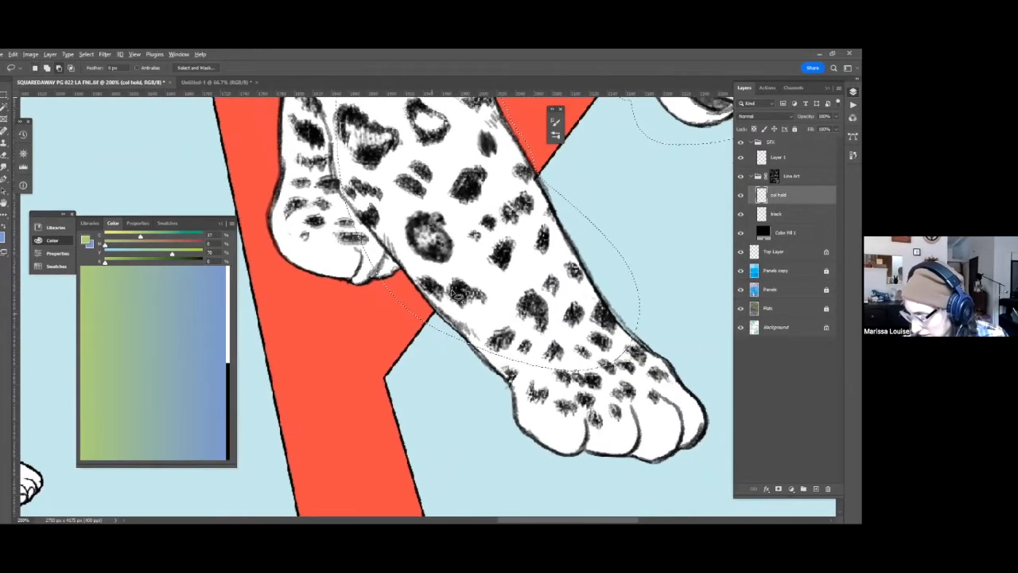
pyautogui.moveTo(515, 337); pyautogui.dragTo(397, 218)
pyautogui.moveTo(279, 173)
pyautogui.mouseDown()
pyautogui.moveTo(581, 410)
pyautogui.moveTo(407, 170)
pyautogui.mouseUp()
pyautogui.moveTo(604, 406); pyautogui.dragTo(685, 505)
pyautogui.moveTo(259, 190); pyautogui.dragTo(350, 254)
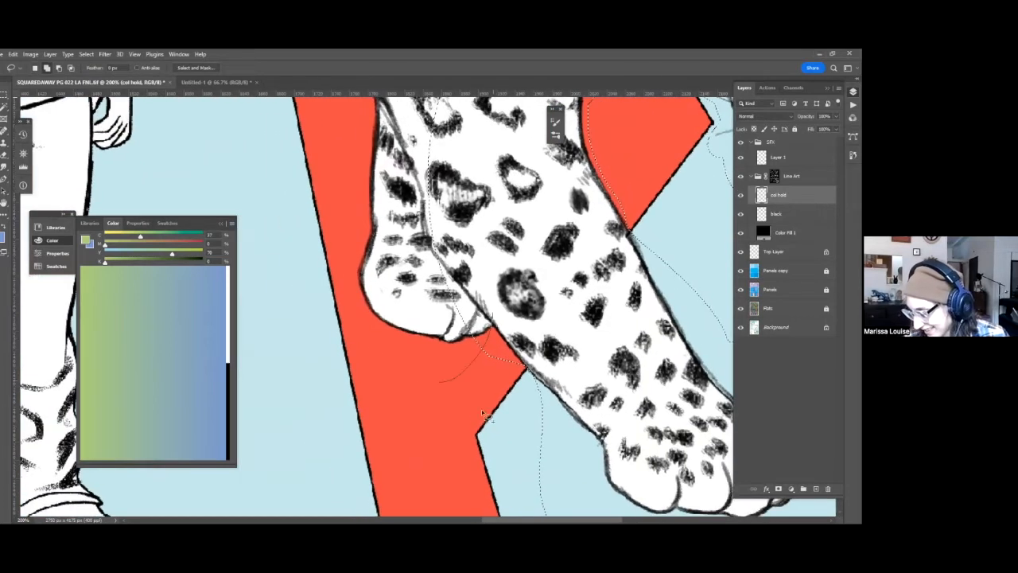
# Add the upper part of the far front leg and the leopard's belly up to the boy's arm to the selection.
pyautogui.scroll(5, 442, 464)
pyautogui.scroll(2, 348, 287)
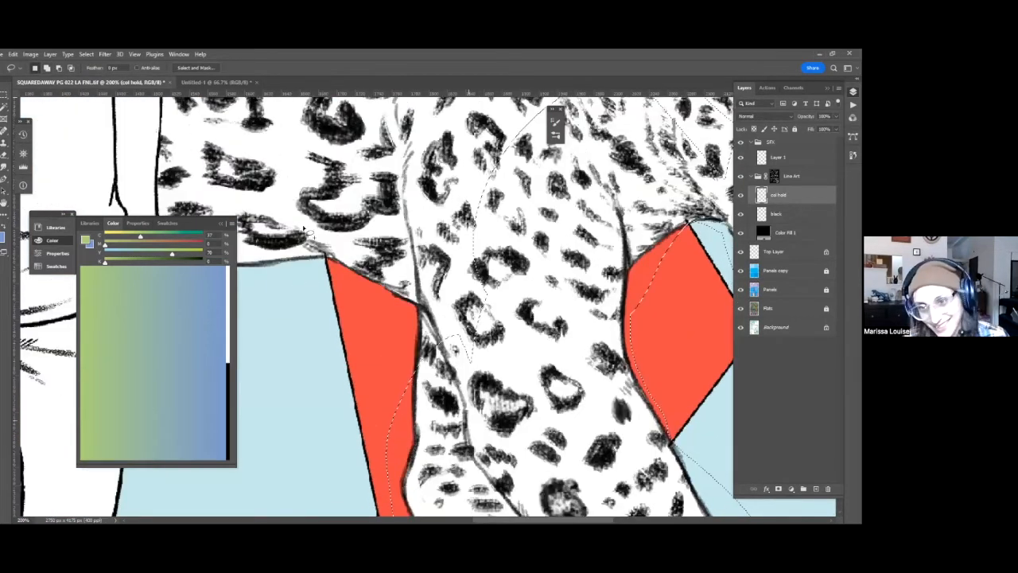
pyautogui.moveTo(509, 301); pyautogui.dragTo(627, 318)
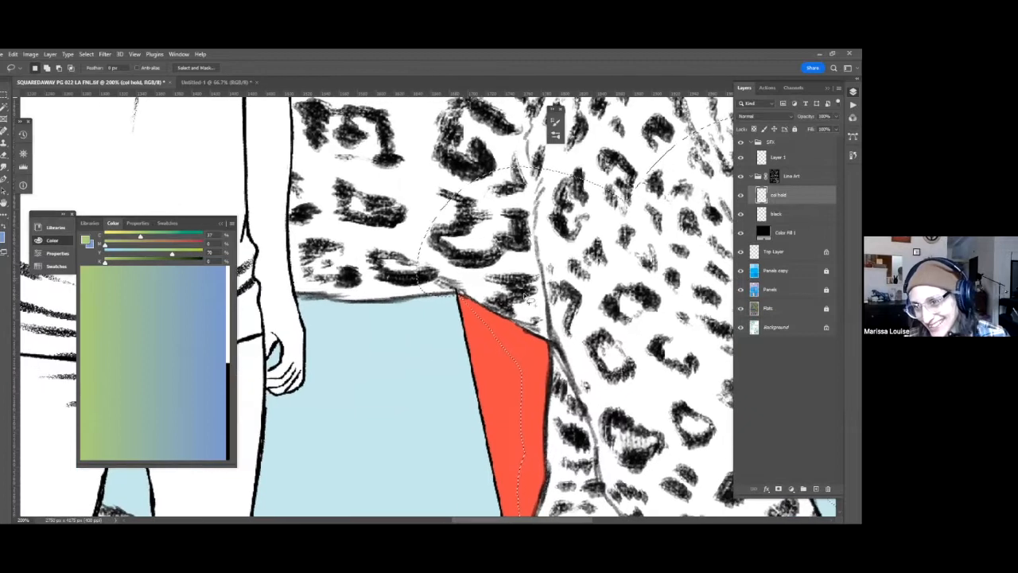
pyautogui.moveTo(509, 230)
pyautogui.mouseDown()
pyautogui.moveTo(372, 328)
pyautogui.moveTo(307, 305)
pyautogui.moveTo(291, 234)
pyautogui.moveTo(301, 137)
pyautogui.mouseUp()
pyautogui.scroll(5, 450, 409)
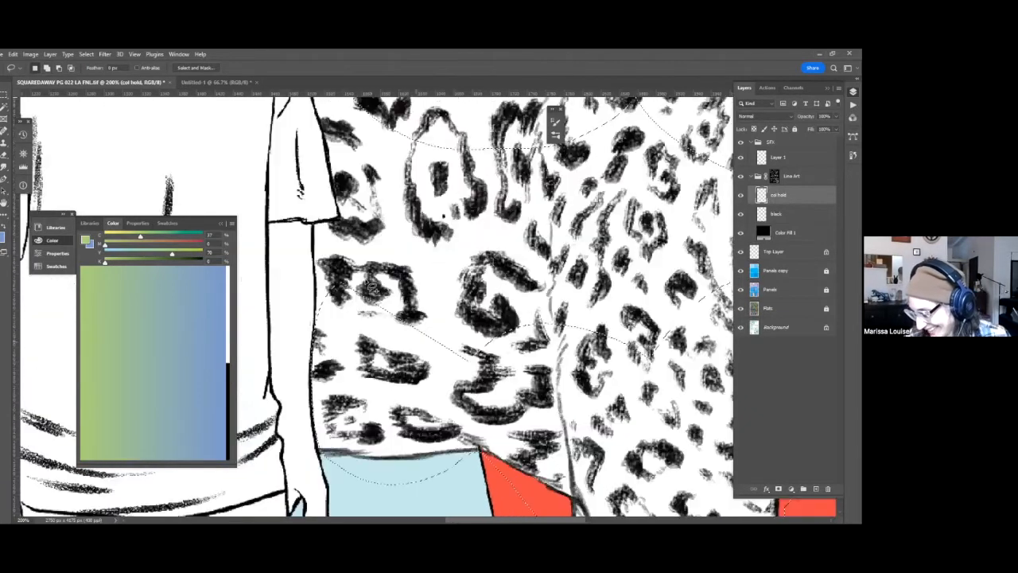
# Select the leopard's flank beside the boy, following the edge of his shoulder and sleeve.
pyautogui.scroll(3, 372, 286)
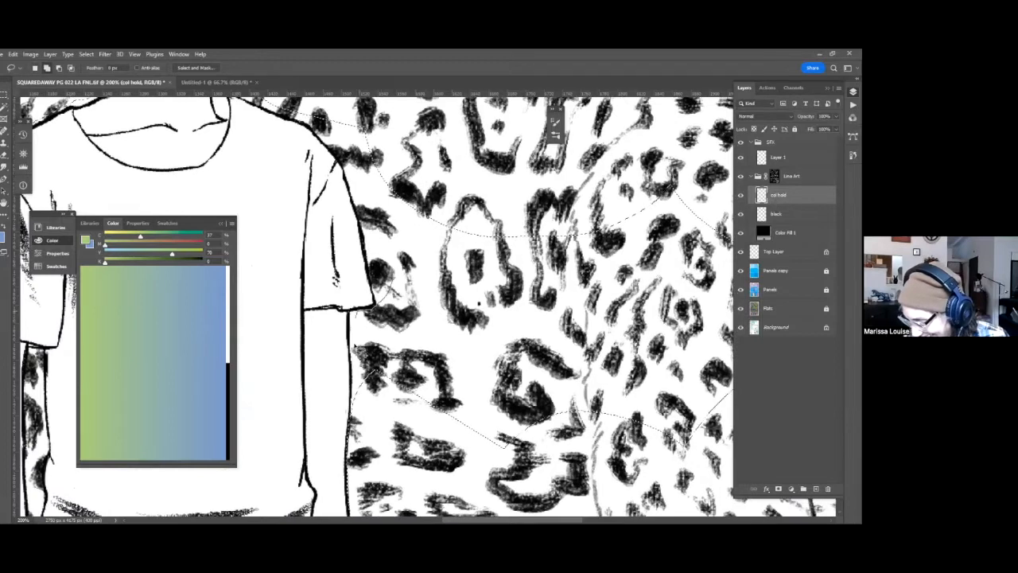
pyautogui.scroll(2, 565, 375)
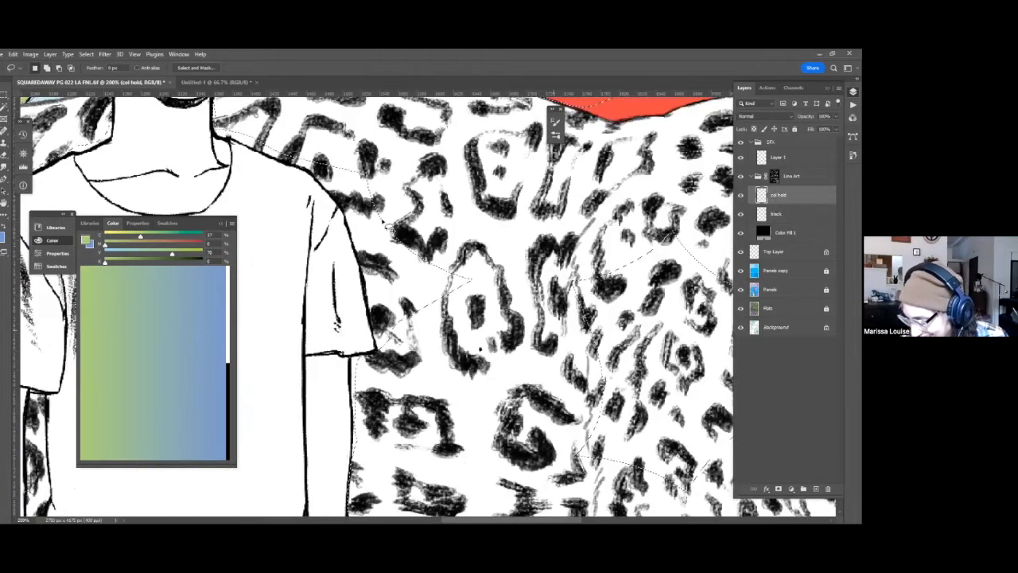
pyautogui.scroll(4, 278, 197)
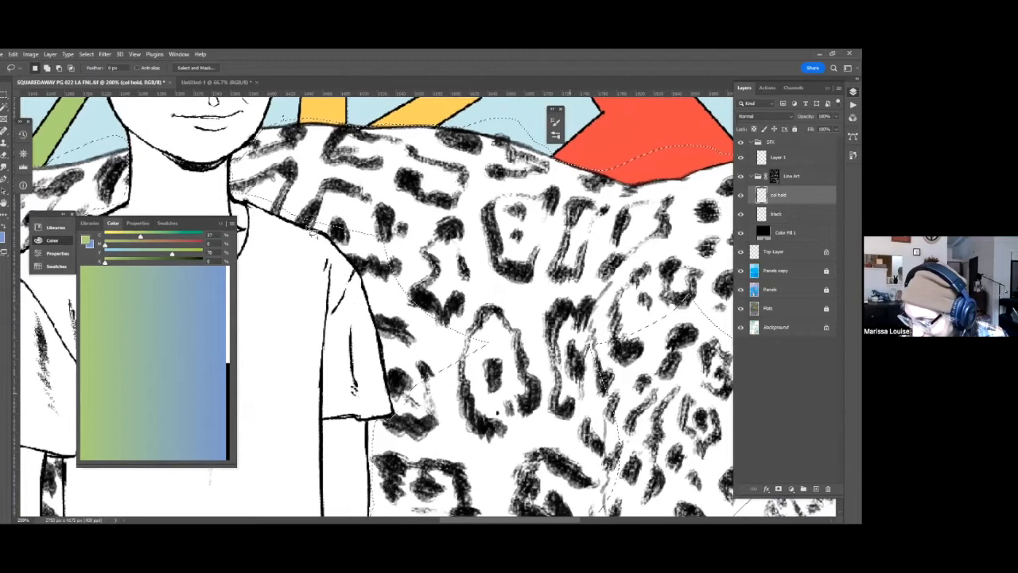
pyautogui.moveTo(336, 243)
pyautogui.mouseDown()
pyautogui.moveTo(374, 299)
pyautogui.moveTo(420, 460)
pyautogui.mouseUp()
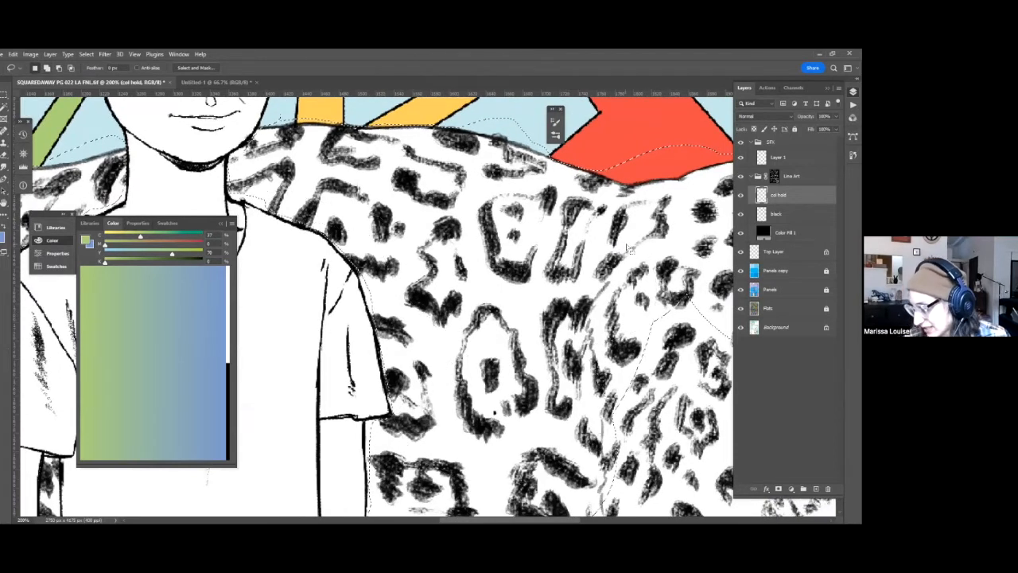
# Close the remaining gaps in the selection across the leopard's shoulder, neck and cheek.
pyautogui.hscroll(5, 359, 318)
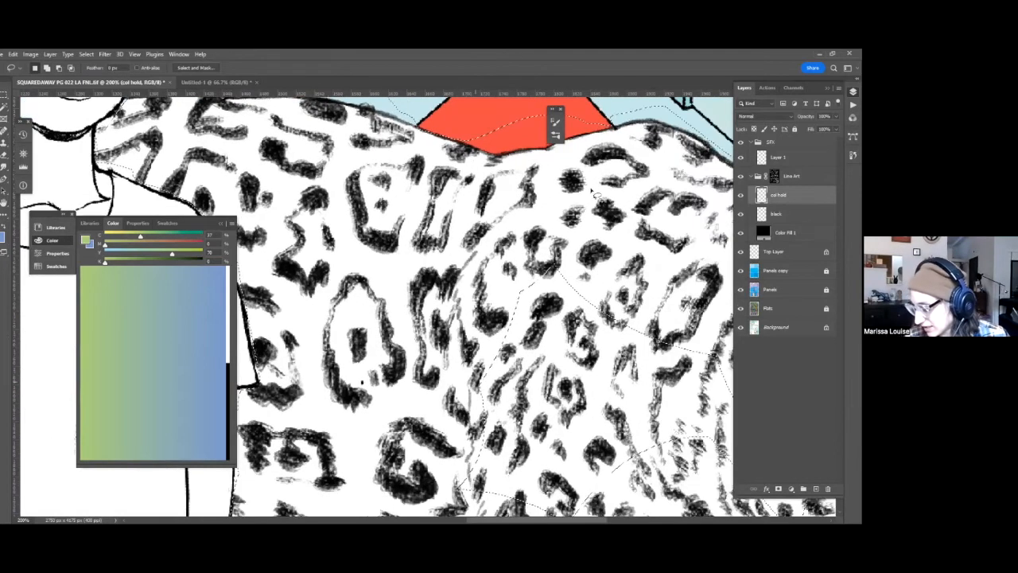
pyautogui.hscroll(2, 629, 362)
pyautogui.scroll(-3, 629, 362)
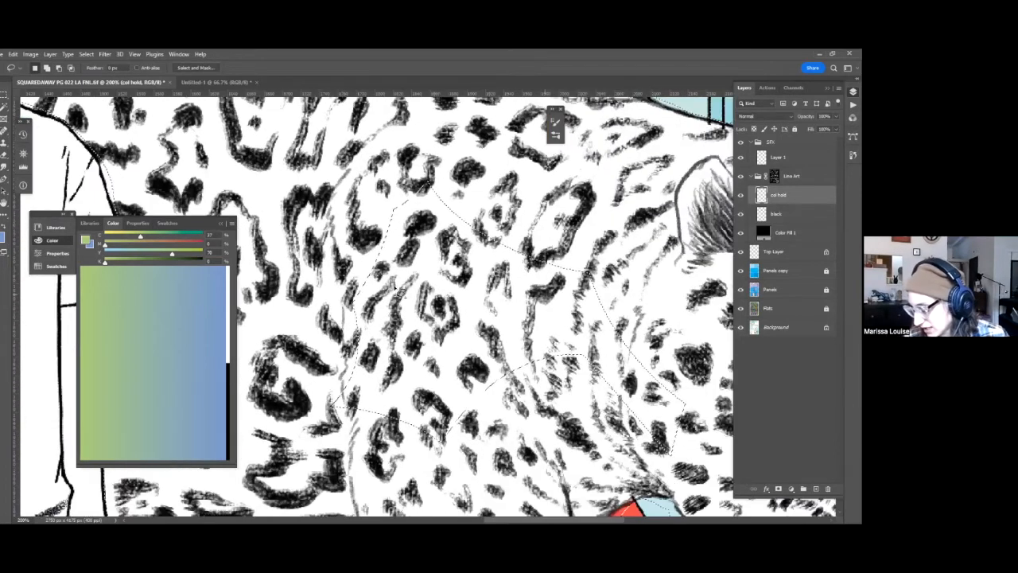
pyautogui.hscroll(3, 549, 313)
pyautogui.scroll(-2, 549, 313)
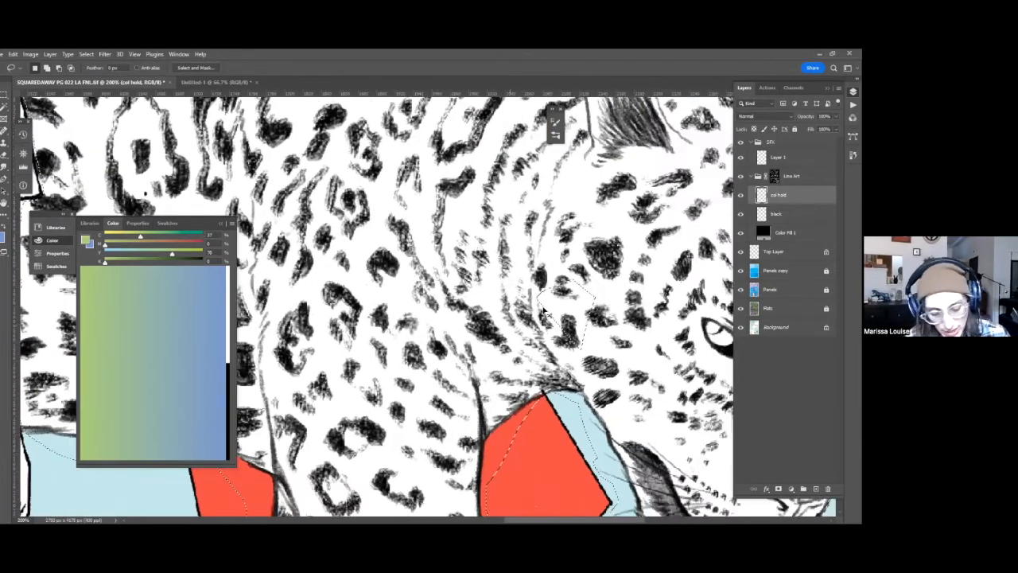
pyautogui.moveTo(456, 316); pyautogui.dragTo(327, 277)
# Check the coverage of the whole leopard selection with a Quick Mask preview.
pyautogui.hotkey('ctrl', '-')
pyautogui.hotkey('ctrl', '-')
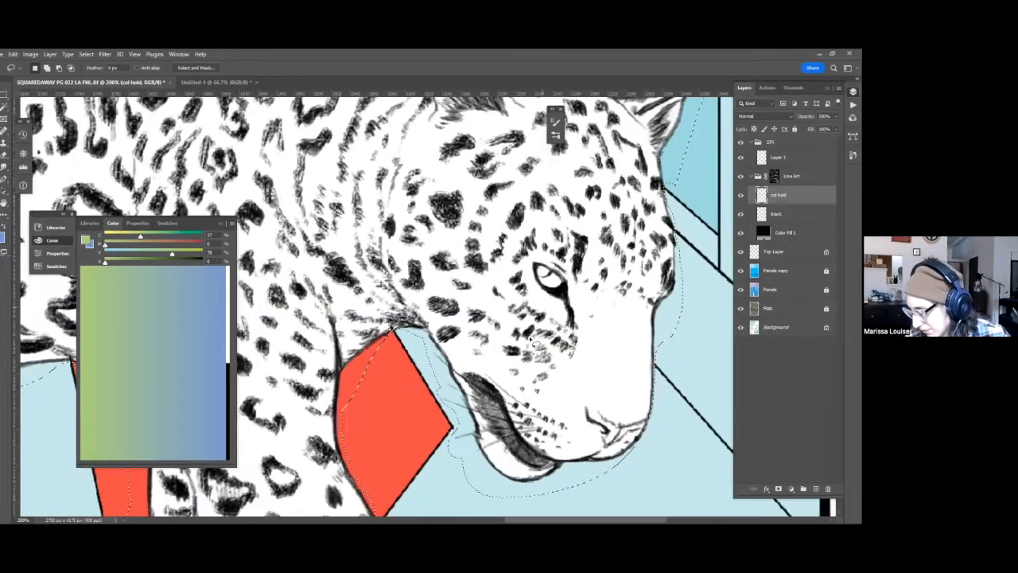
pyautogui.hotkey('ctrl', '-')
pyautogui.hotkey('ctrl', '-')
pyautogui.hotkey('ctrl', '-')
pyautogui.hotkey('ctrl', '-')
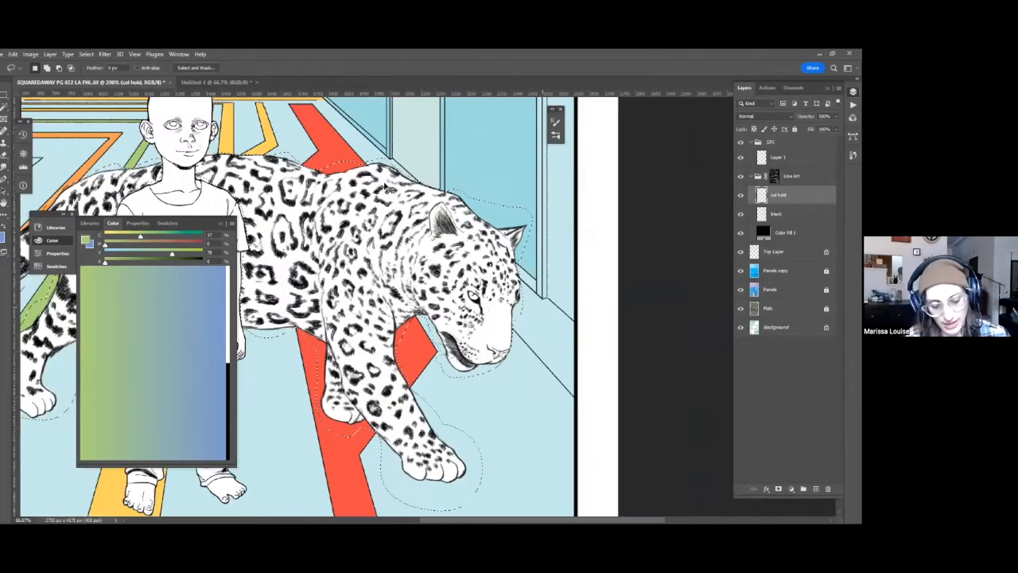
pyautogui.moveTo(530, 322); pyautogui.dragTo(709, 305)
pyautogui.press('q')
pyautogui.press('q')
# Fill the selected leopard line art on the col hold layer with lime green, using 37% cyan and 100% yellow.
pyautogui.moveTo(367, 162)
pyautogui.mouseDown()
pyautogui.moveTo(310, 94)
pyautogui.moveTo(227, 65)
pyautogui.mouseUp()
pyautogui.scroll(3, 343, 281)
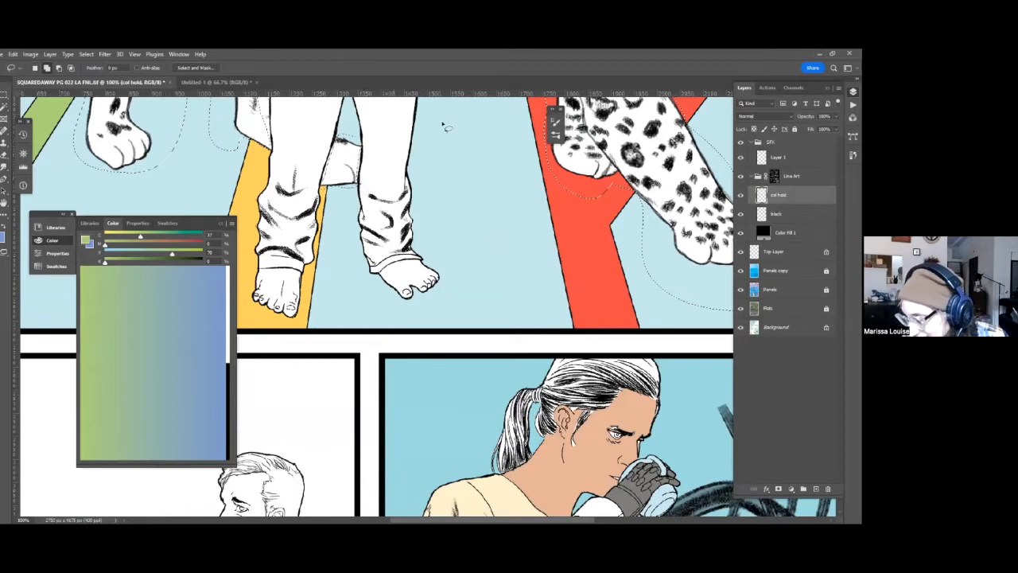
pyautogui.scroll(5, 490, 290)
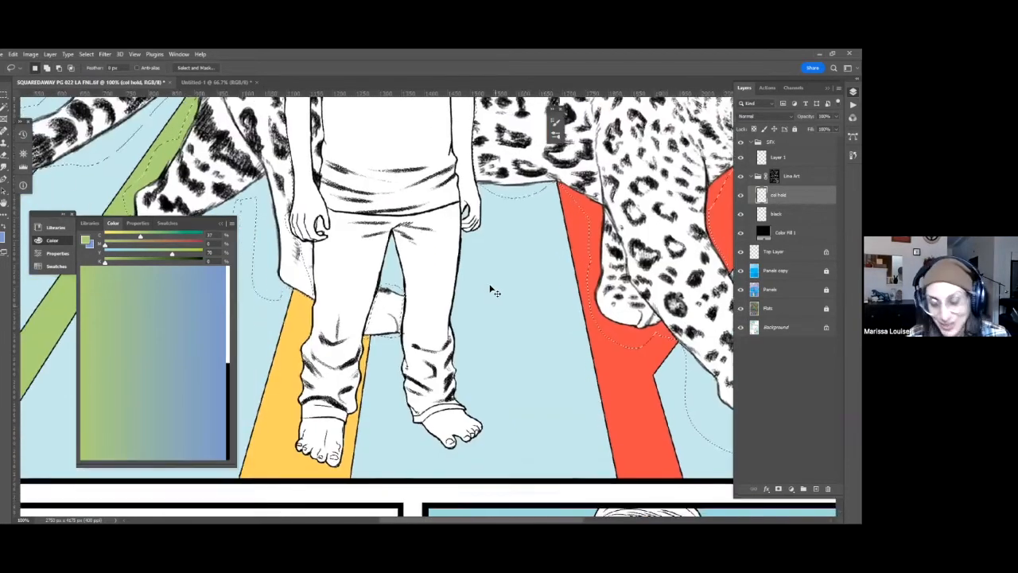
pyautogui.scroll(1, 491, 289)
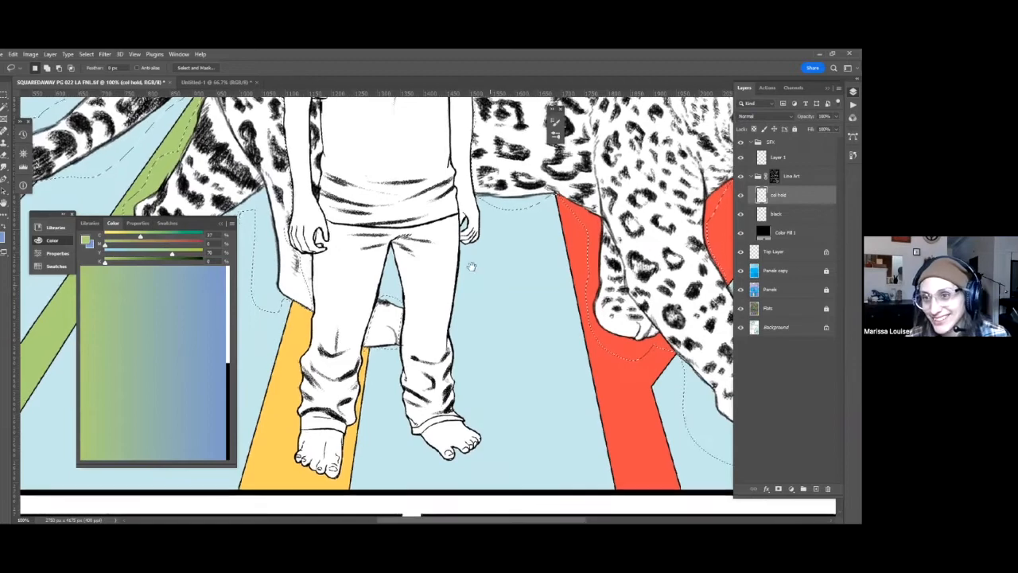
pyautogui.scroll(-3, 472, 271)
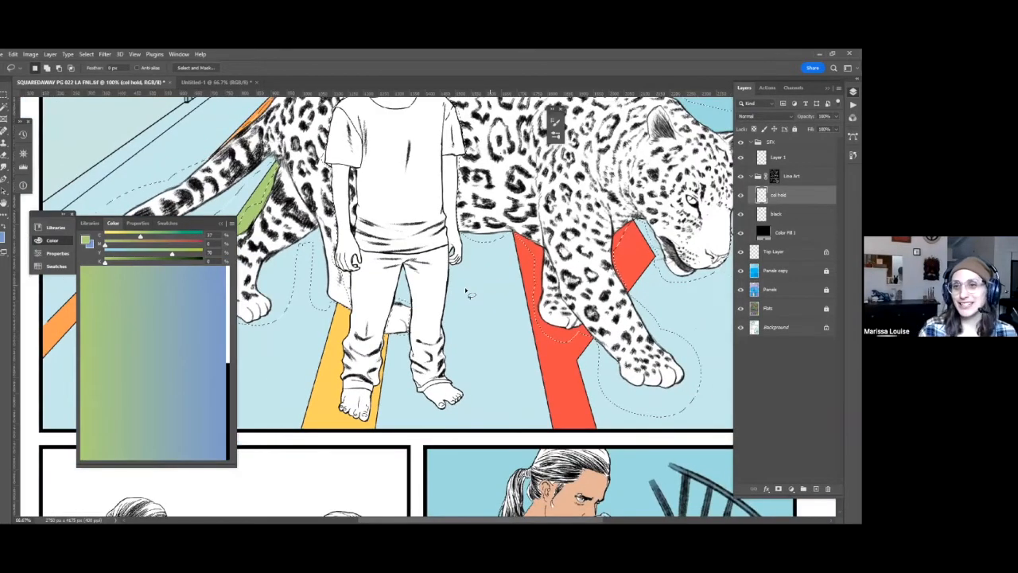
pyautogui.scroll(-4, 468, 293)
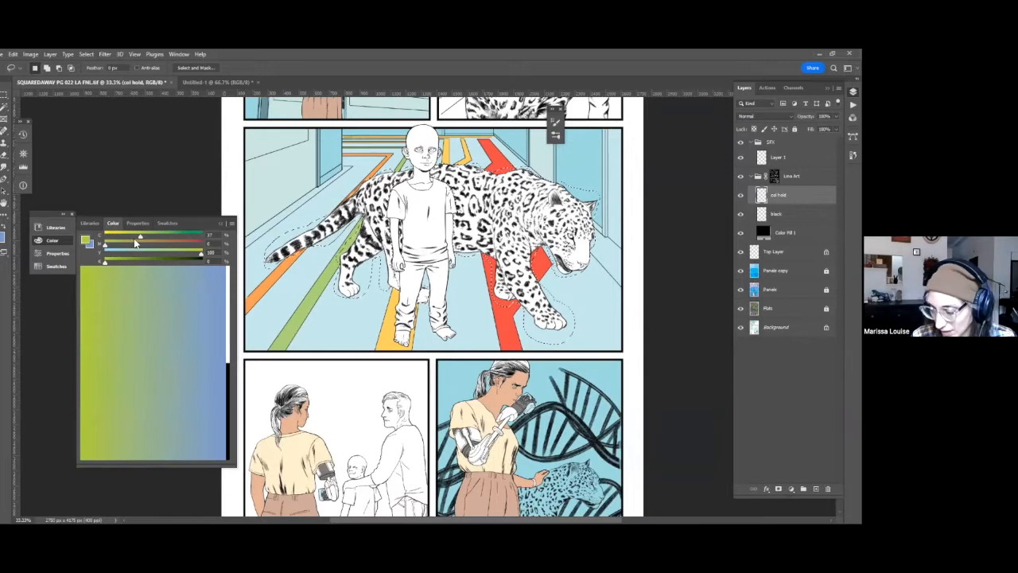
pyautogui.hotkey('alt', 'BackSpace')
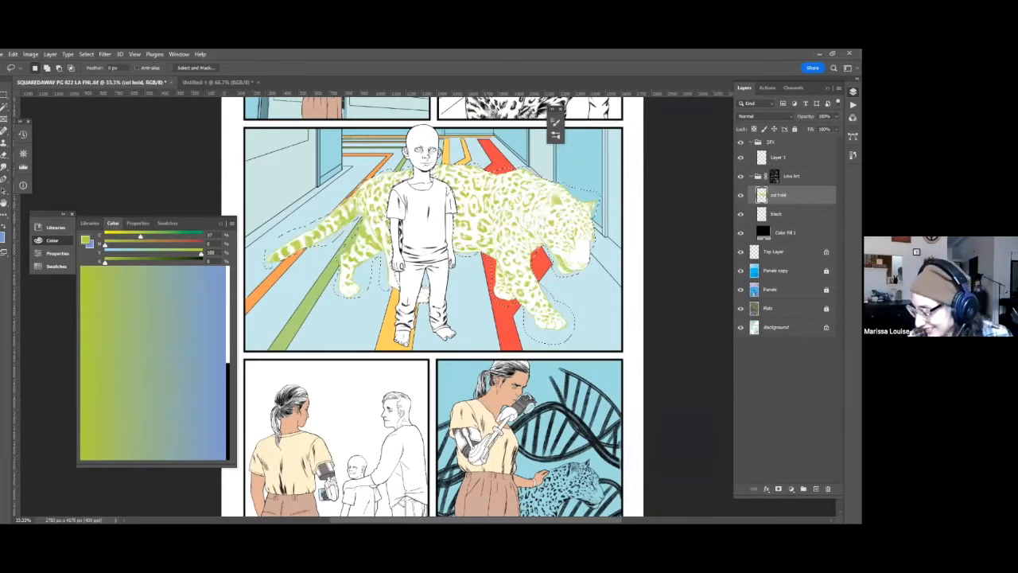
# Load the col hold artwork as a selection and shift its outline slightly sideways with Layer 1 active.
pyautogui.keyDown('ctrl'); pyautogui.click(761, 195); pyautogui.keyUp('ctrl')
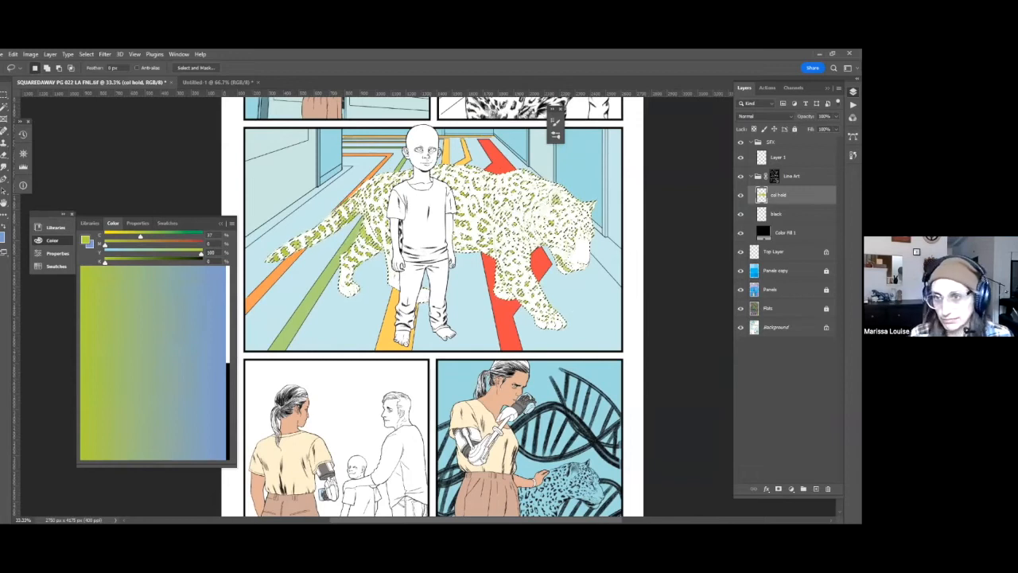
pyautogui.hotkey('ctrl', 'd')
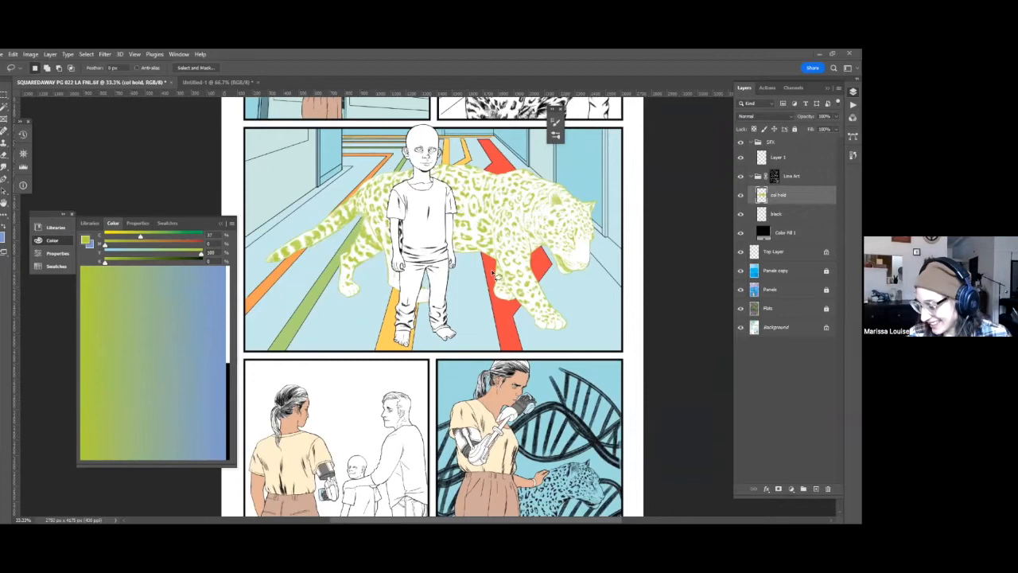
pyautogui.hotkey('ctrl', 'z')
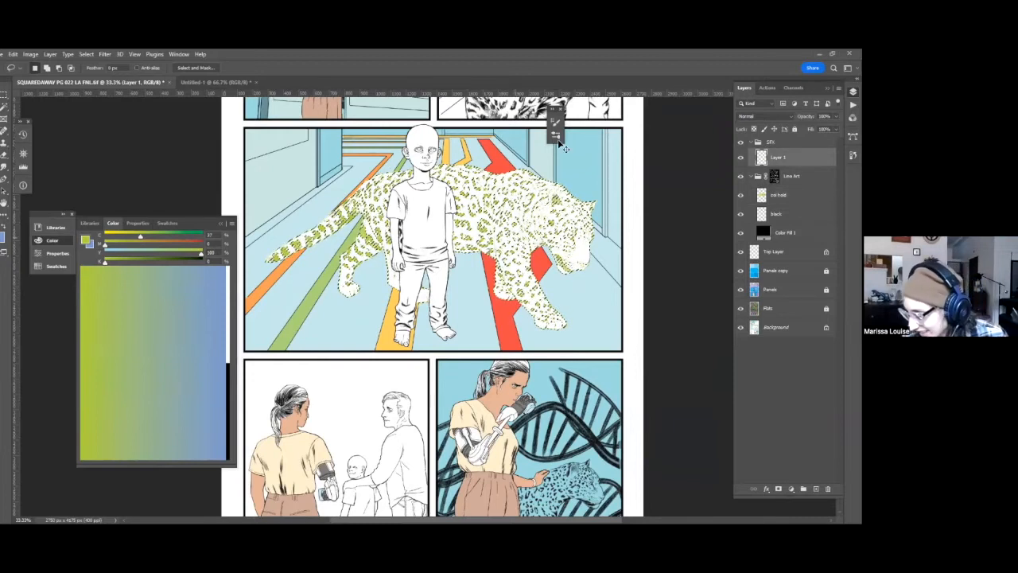
pyautogui.press('v')
pyautogui.moveTo(545, 215); pyautogui.dragTo(555, 213)
# Fill the offset selection on Layer 1 with orange, using 0% cyan, 37% magenta and 100% yellow, and deselect.
pyautogui.moveTo(140, 237); pyautogui.dragTo(105, 236)
pyautogui.click(141, 244)
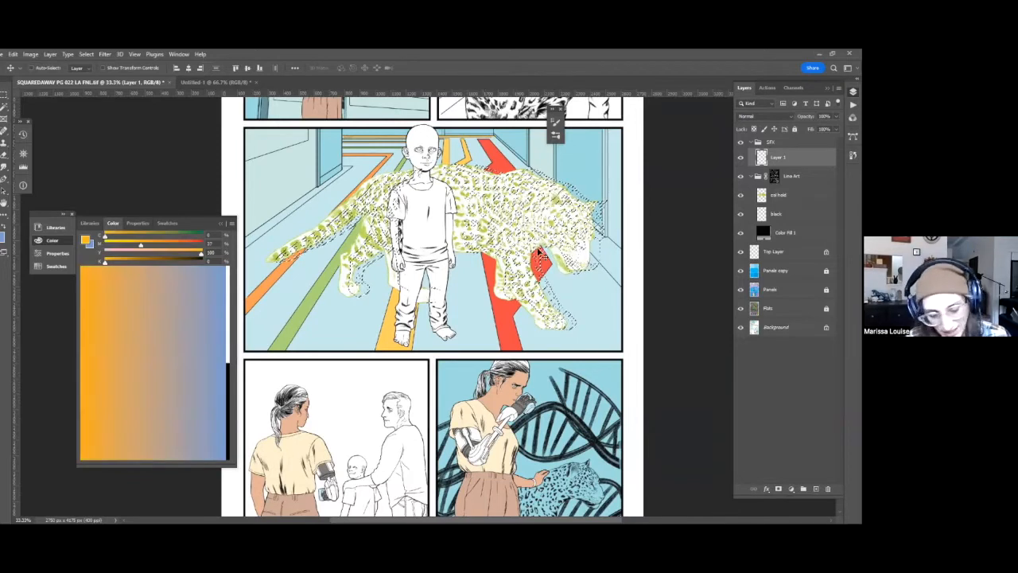
pyautogui.hotkey('alt', 'BackSpace')
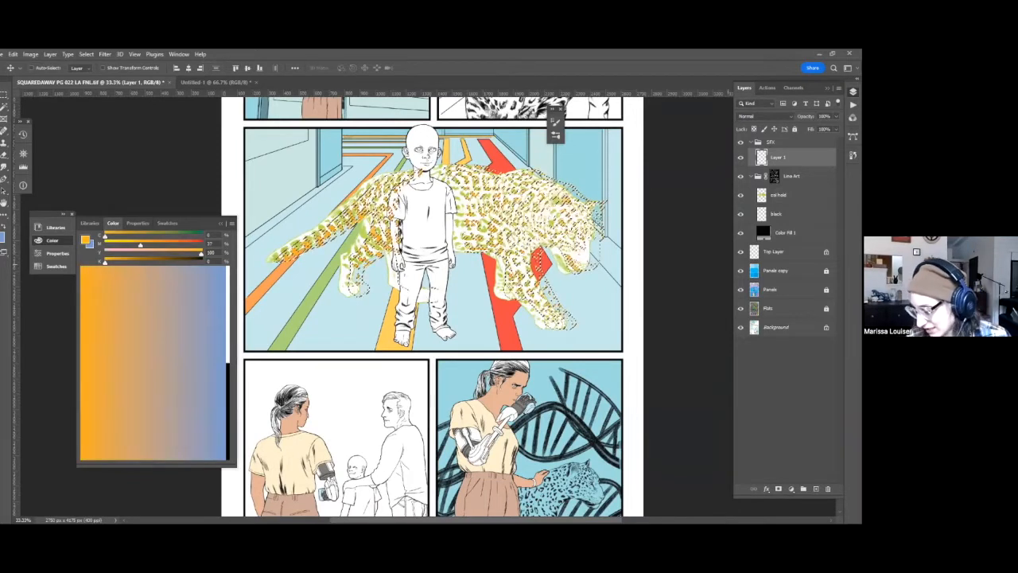
pyautogui.hotkey('ctrl', 'd')
# Darken the orange leopard artwork on Layer 1 with Hue/Saturation, setting Lightness to -51.
pyautogui.moveTo(672, 332); pyautogui.dragTo(566, 306)
pyautogui.press('w')
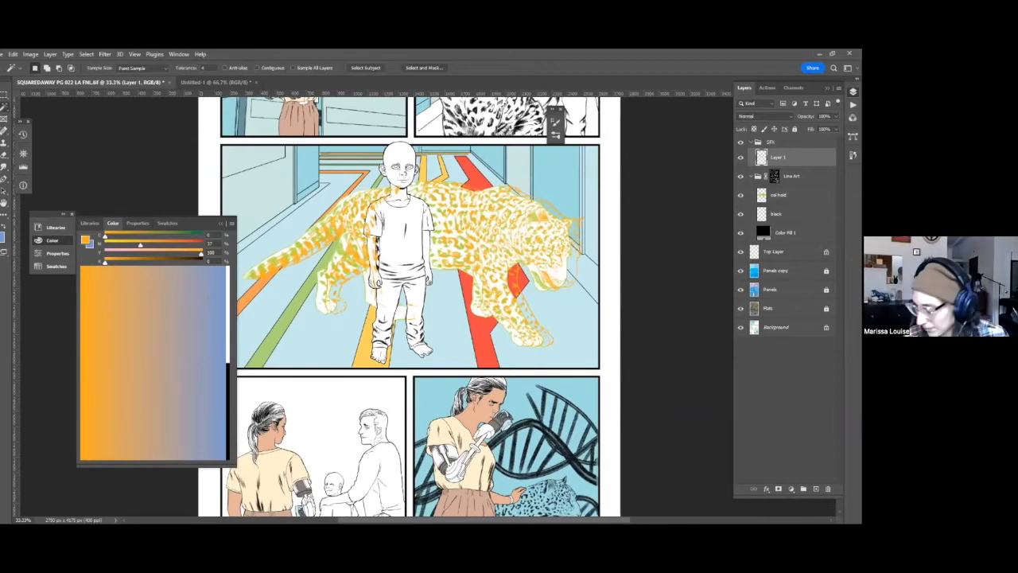
pyautogui.hotkey('ctrl', 'u')
pyautogui.moveTo(715, 291); pyautogui.dragTo(692, 291)
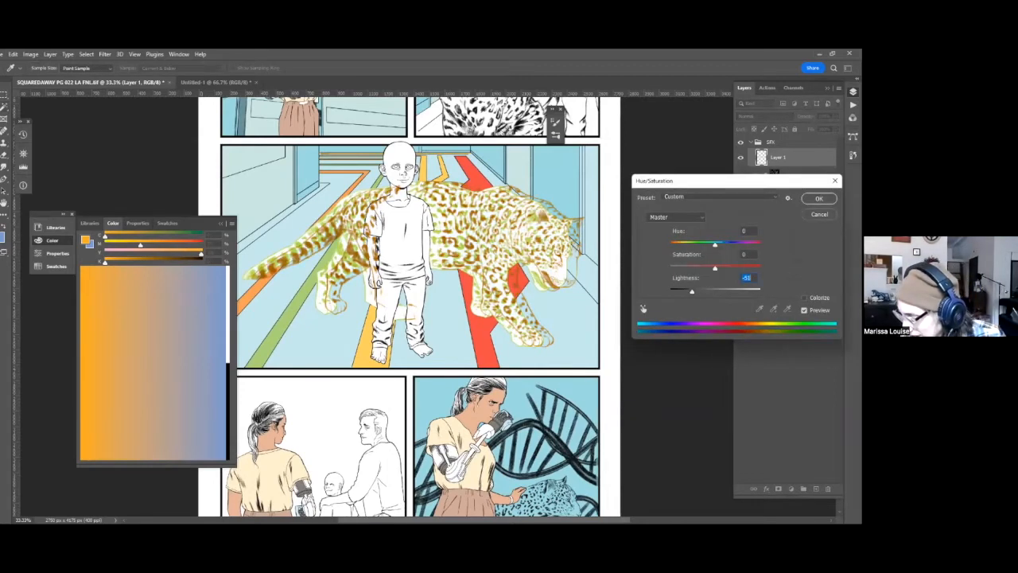
pyautogui.press('Return')
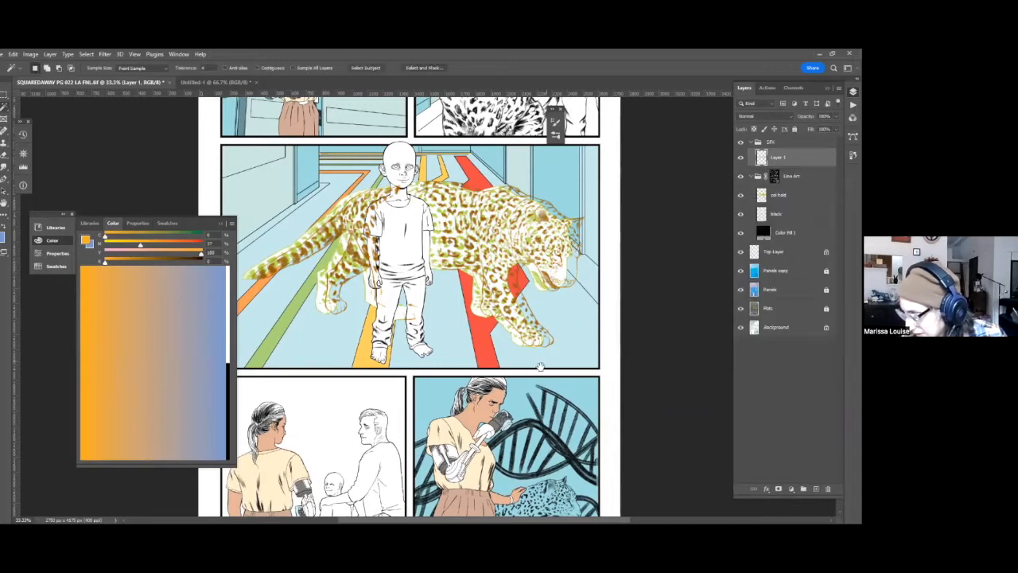
pyautogui.moveTo(547, 362); pyautogui.dragTo(563, 332)
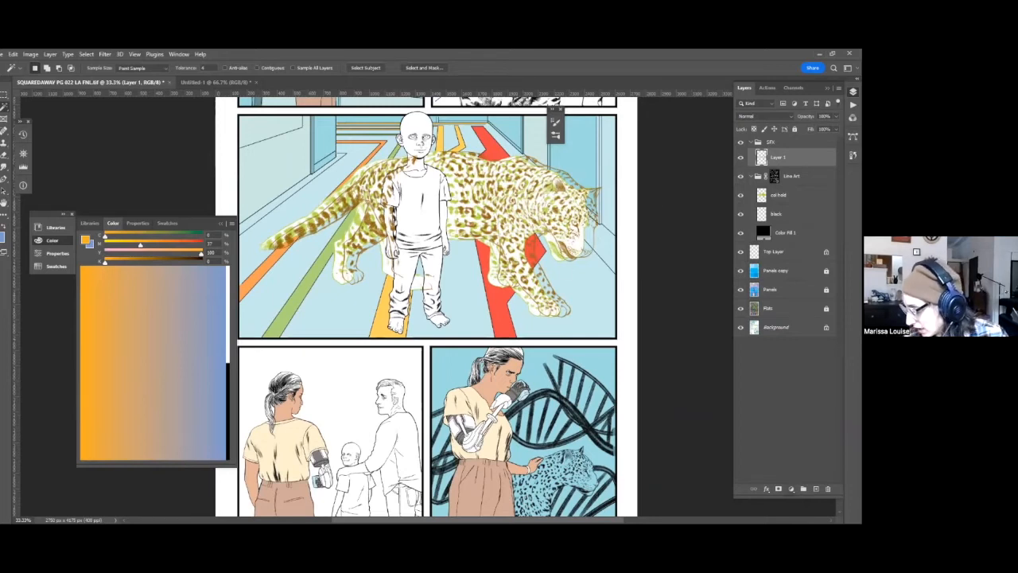
# Add a layer mask to Layer 1 and set the Soft Round Pressure Opacity and Flow brush to 200 px with a darker gray.
pyautogui.click(779, 489)
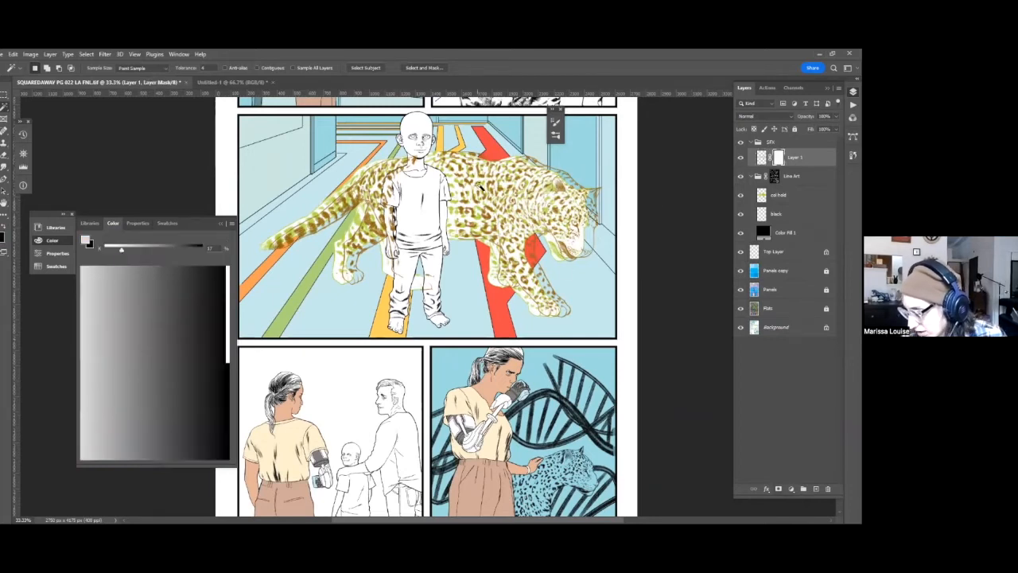
pyautogui.press('b')
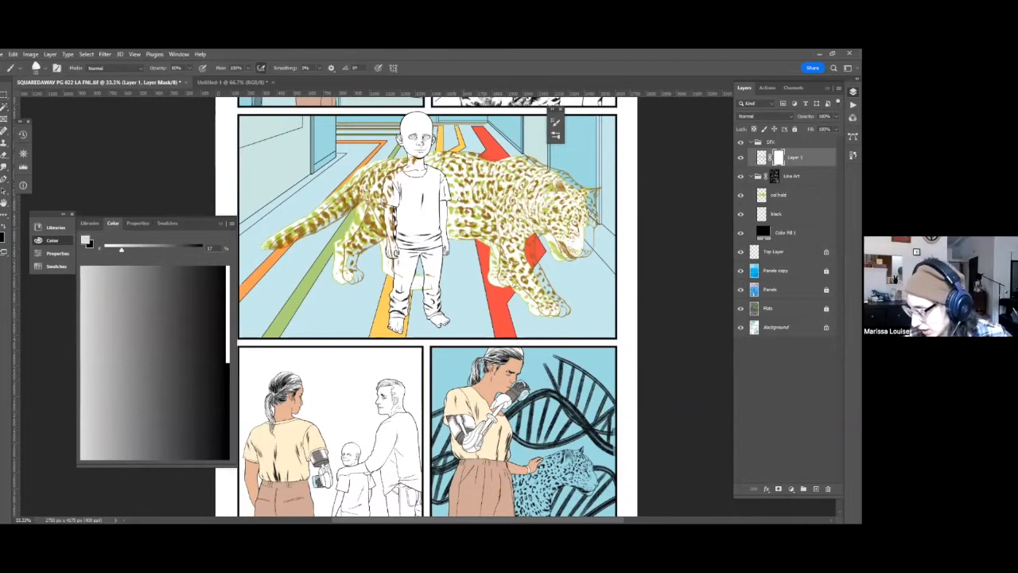
pyautogui.rightClick(464, 194)
pyautogui.rightClick(495, 198)
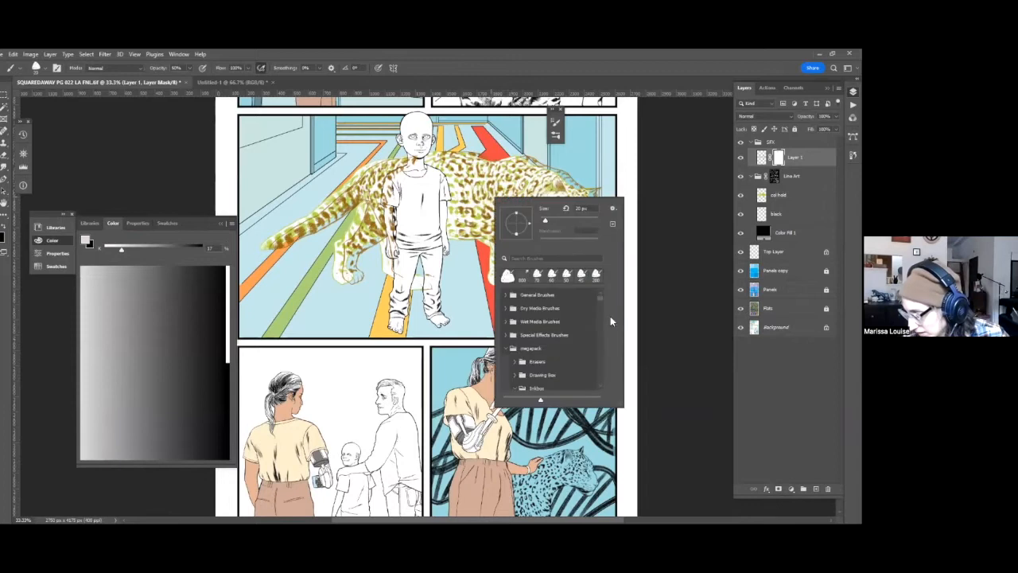
pyautogui.click(509, 296)
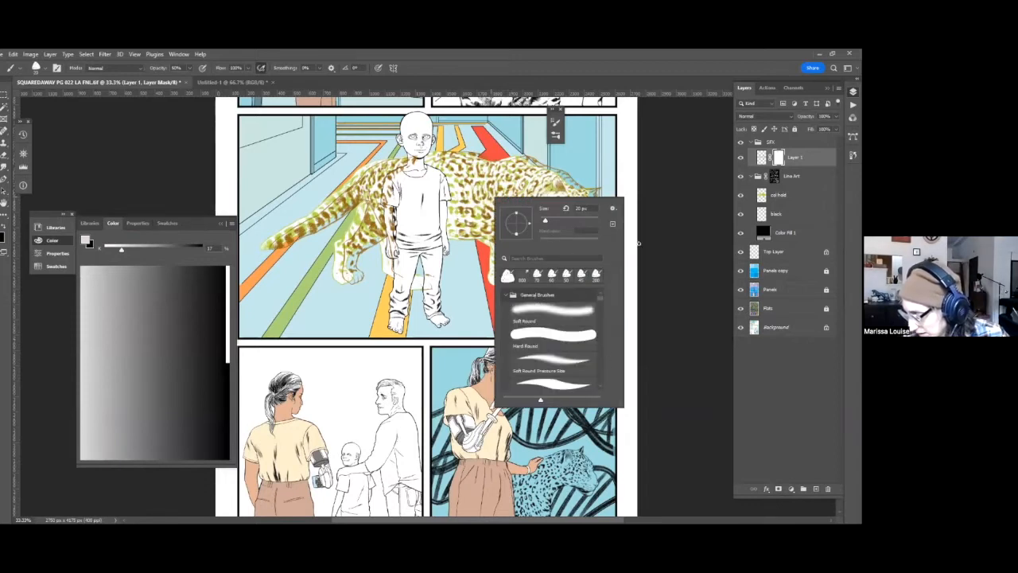
pyautogui.scroll(-5, 599, 302)
pyautogui.click(570, 370)
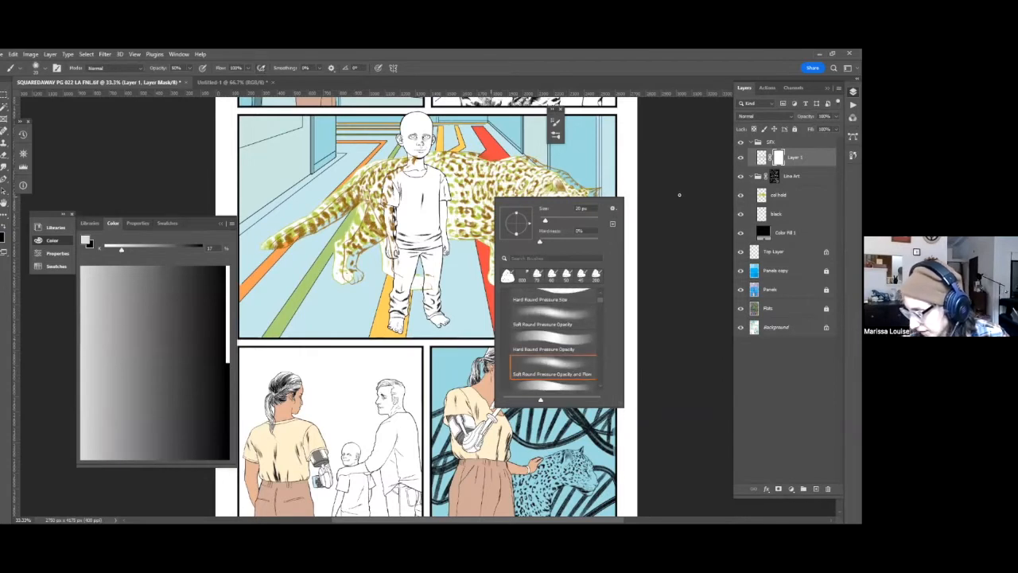
pyautogui.click(679, 195)
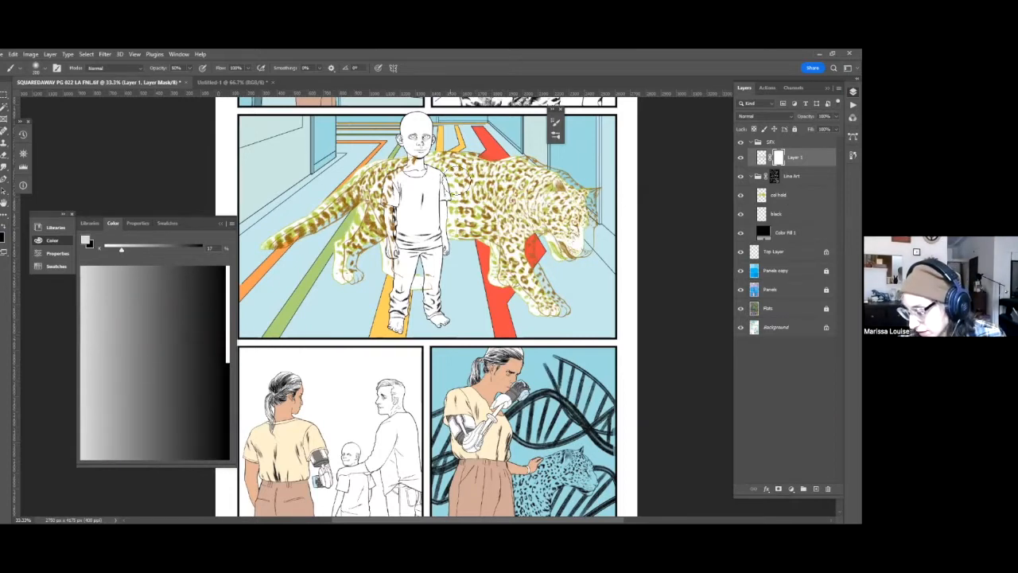
pyautogui.click(167, 249)
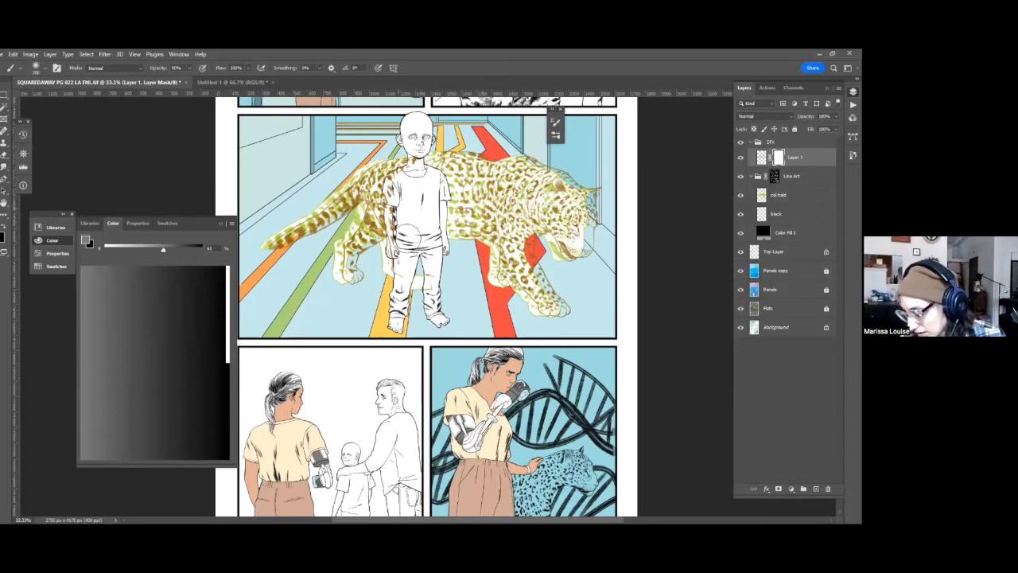
# Paint black at 100% opacity on Layer 1's mask with the inking brush to hide the leopard lines over the boy's face and neck.
pyautogui.click(771, 290)
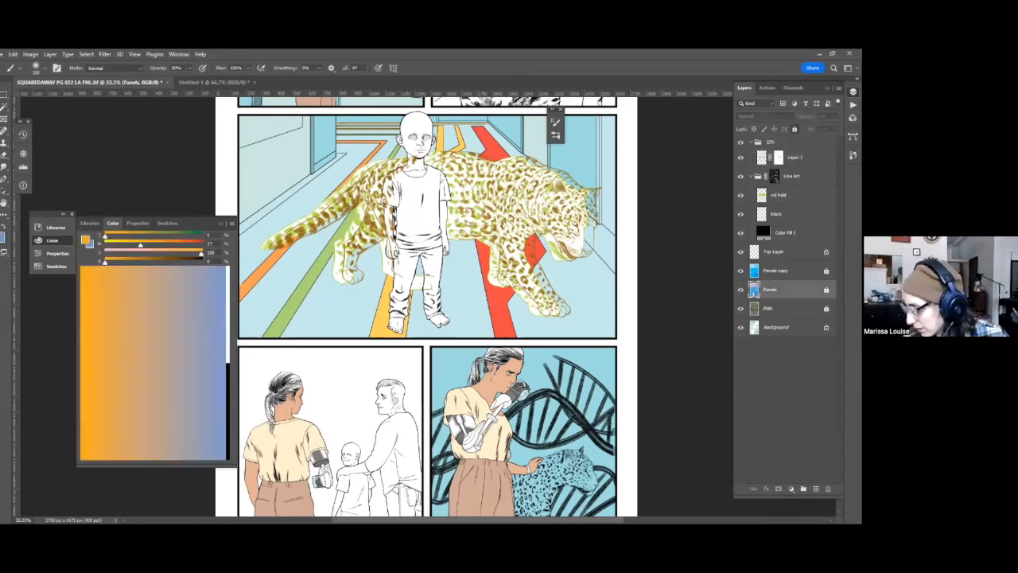
pyautogui.click(779, 157)
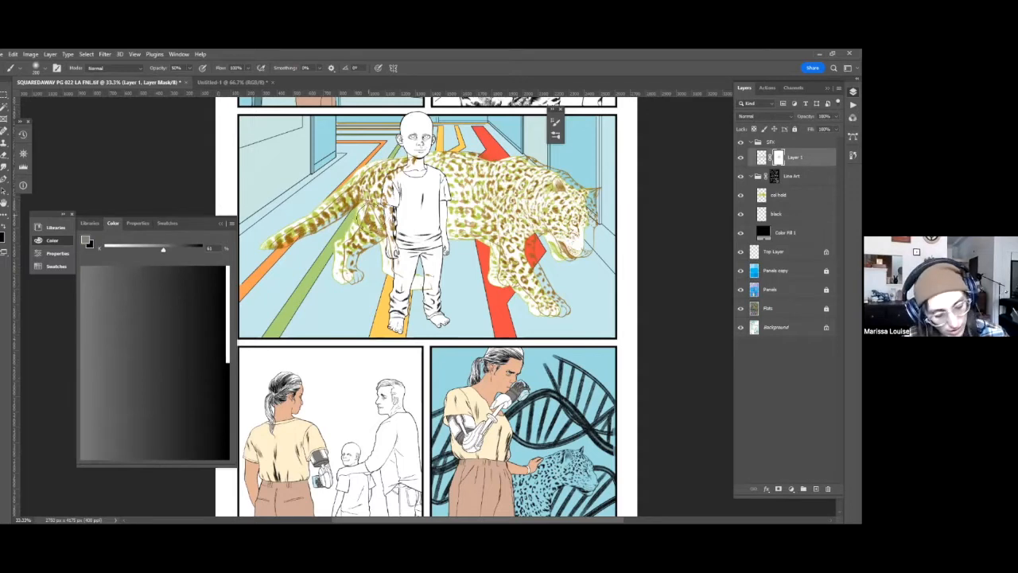
pyautogui.press('x')
pyautogui.rightClick(398, 200)
pyautogui.click(426, 277)
pyautogui.hotkey('ctrl', '+')
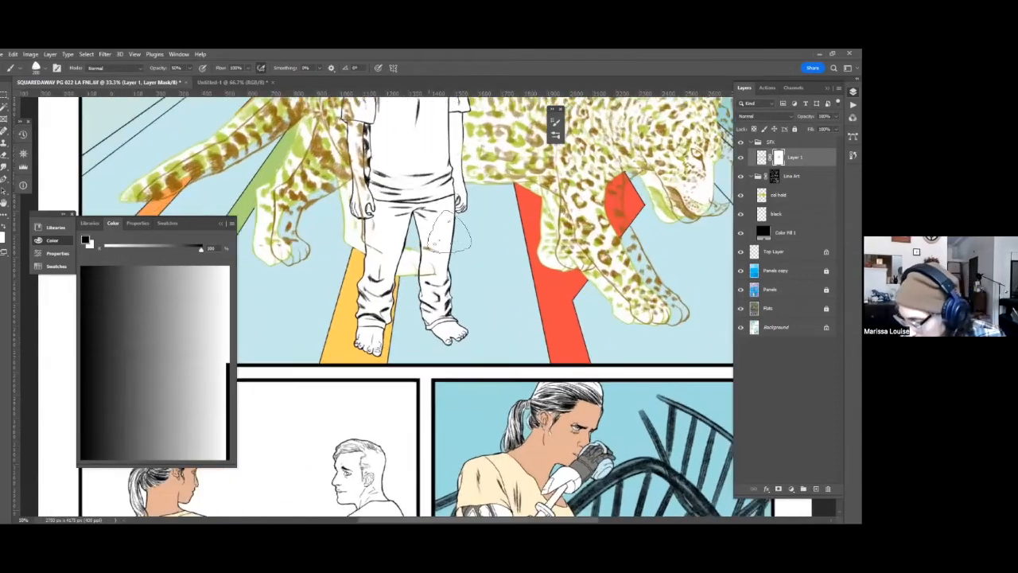
pyautogui.scroll(3, 450, 230)
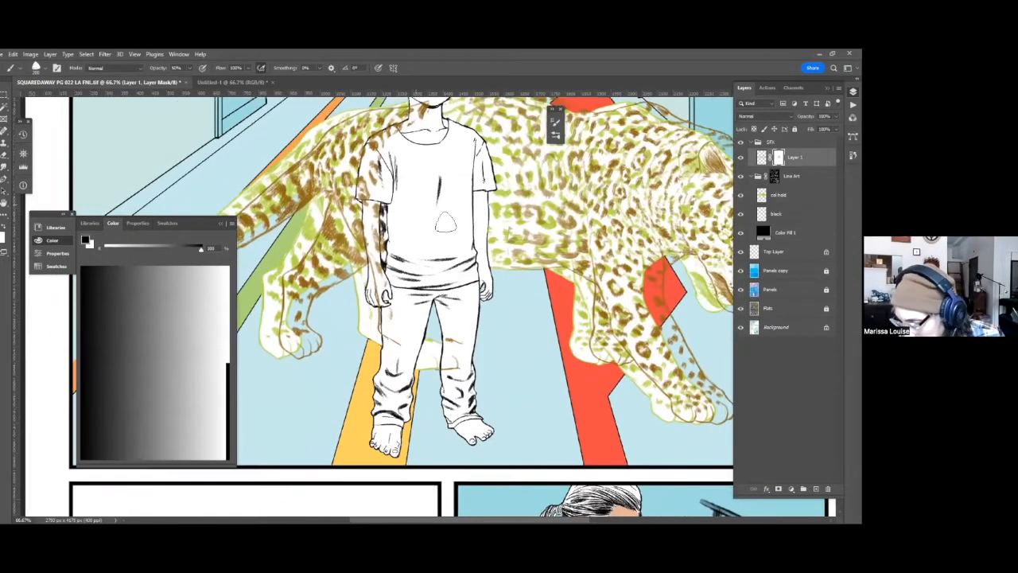
pyautogui.scroll(2, 446, 222)
pyautogui.scroll(2, 445, 223)
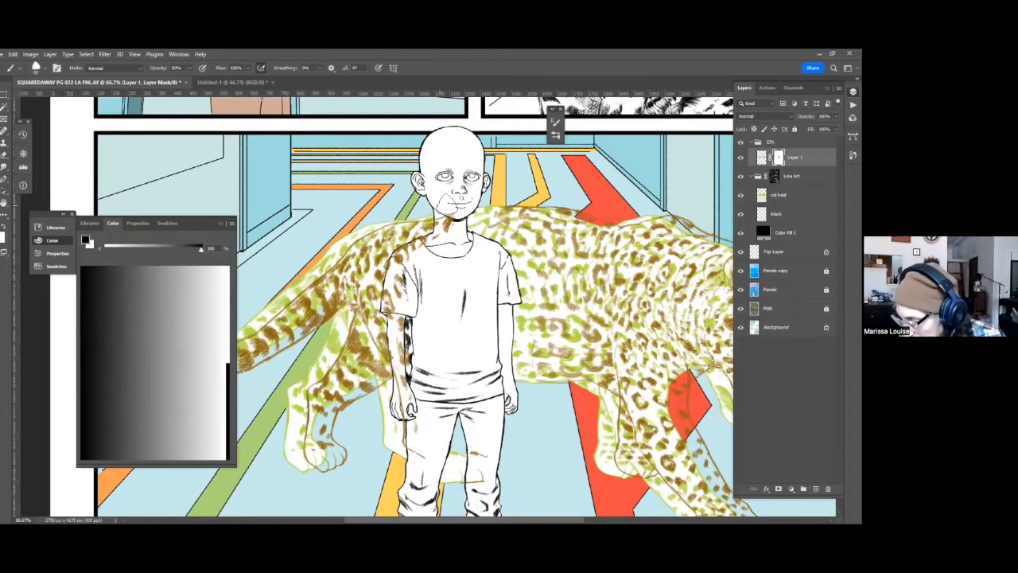
pyautogui.press('0')
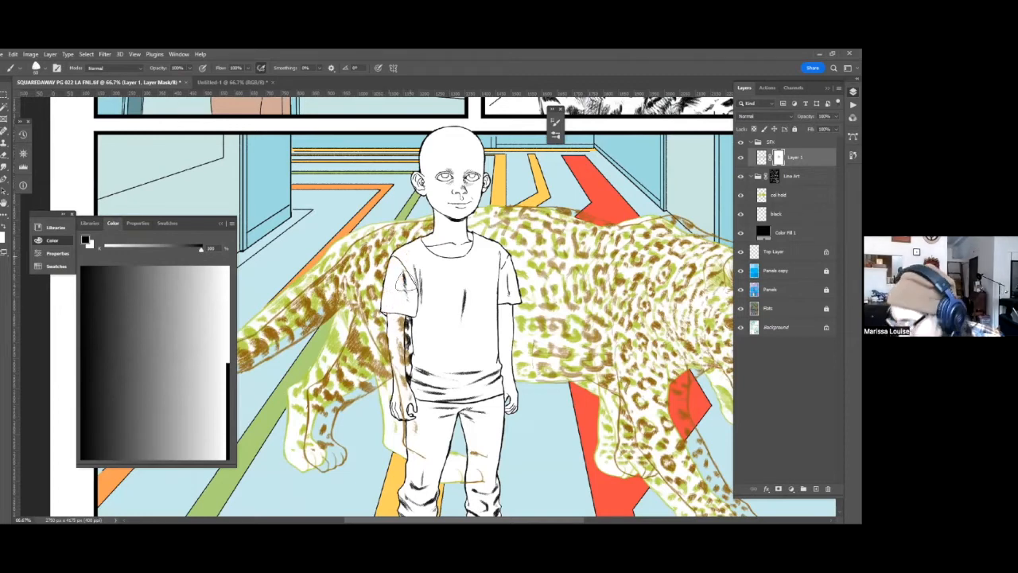
# Mask out the remaining orange leopard lines over the boy's shirt, arm and trousers on Layer 1's mask.
pyautogui.scroll(-4, 413, 191)
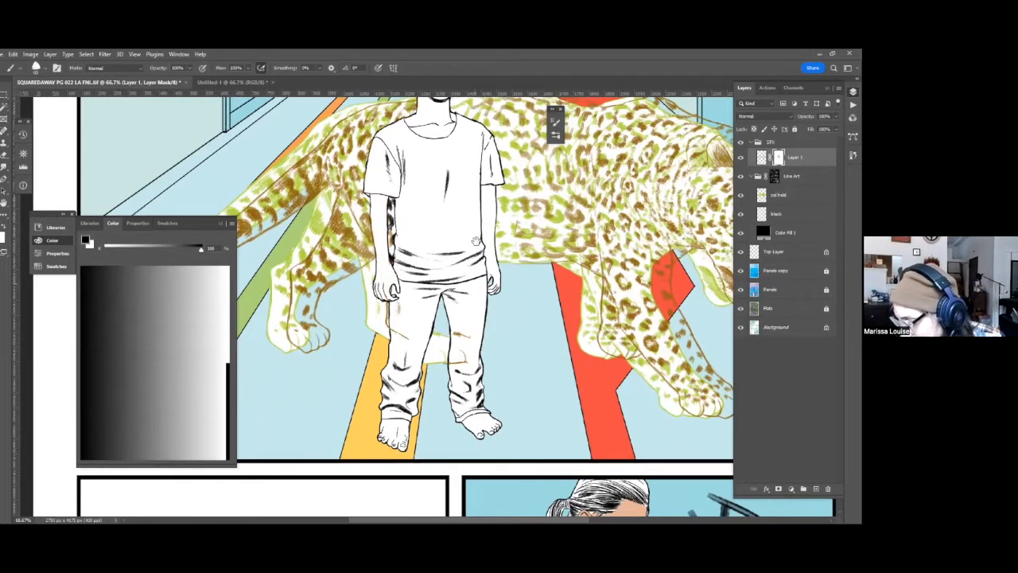
pyautogui.scroll(-1, 393, 266)
pyautogui.scroll(-3, 398, 279)
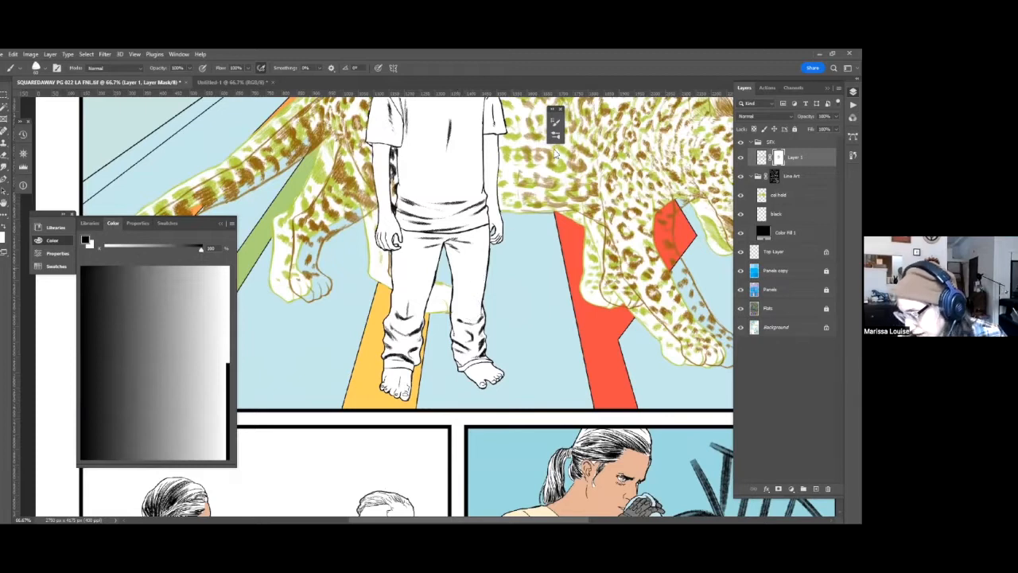
pyautogui.moveTo(559, 131); pyautogui.dragTo(473, 301)
pyautogui.moveTo(521, 328); pyautogui.dragTo(501, 362)
pyautogui.moveTo(545, 228); pyautogui.dragTo(500, 360)
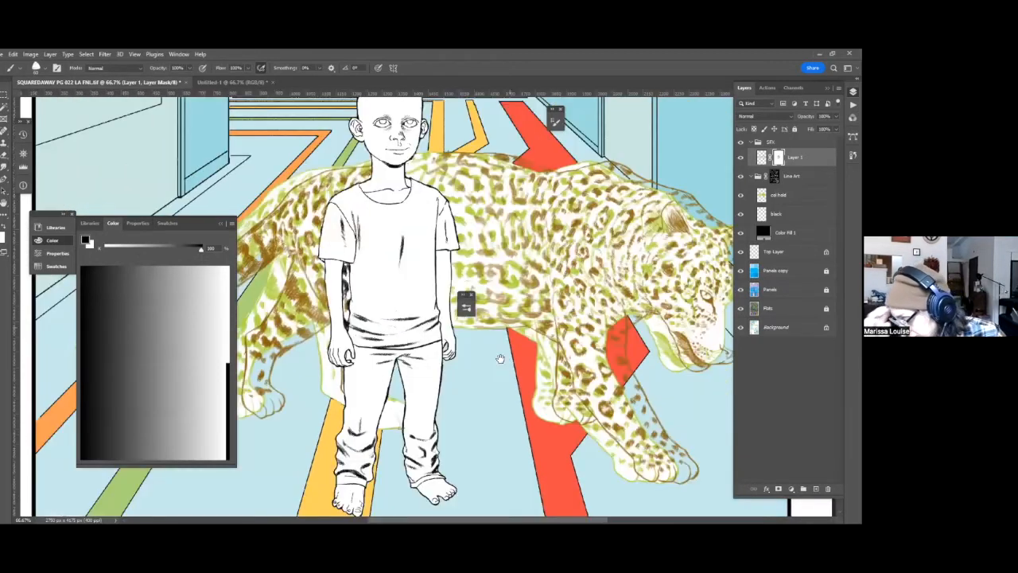
pyautogui.scroll(-5, 669, 299)
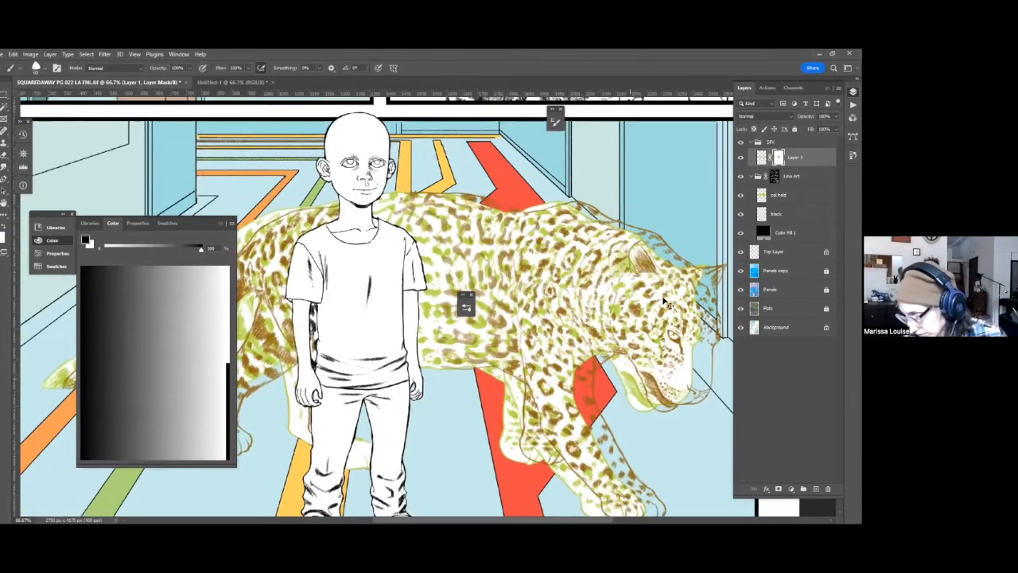
pyautogui.scroll(-4, 664, 303)
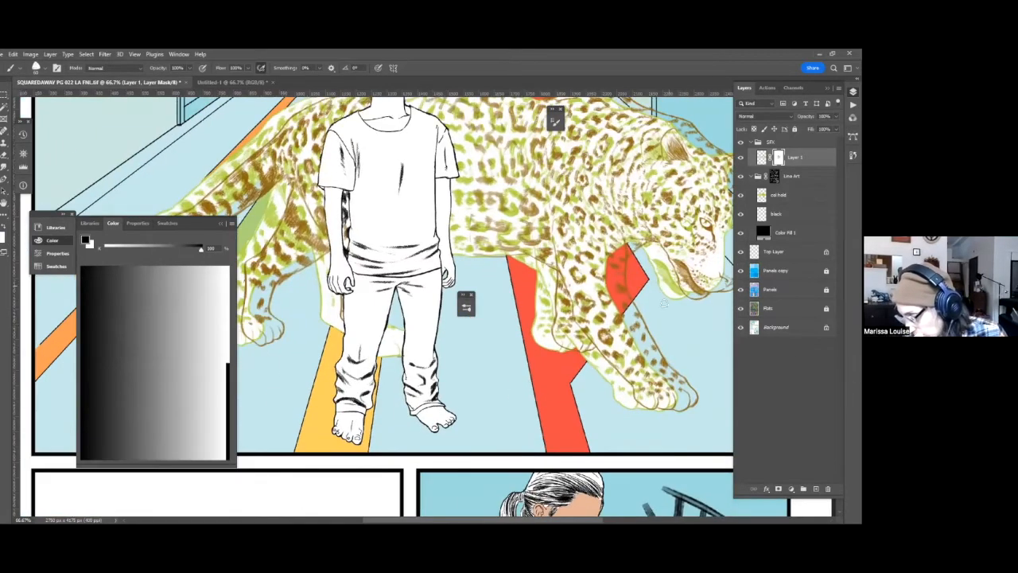
pyautogui.scroll(-4, 664, 303)
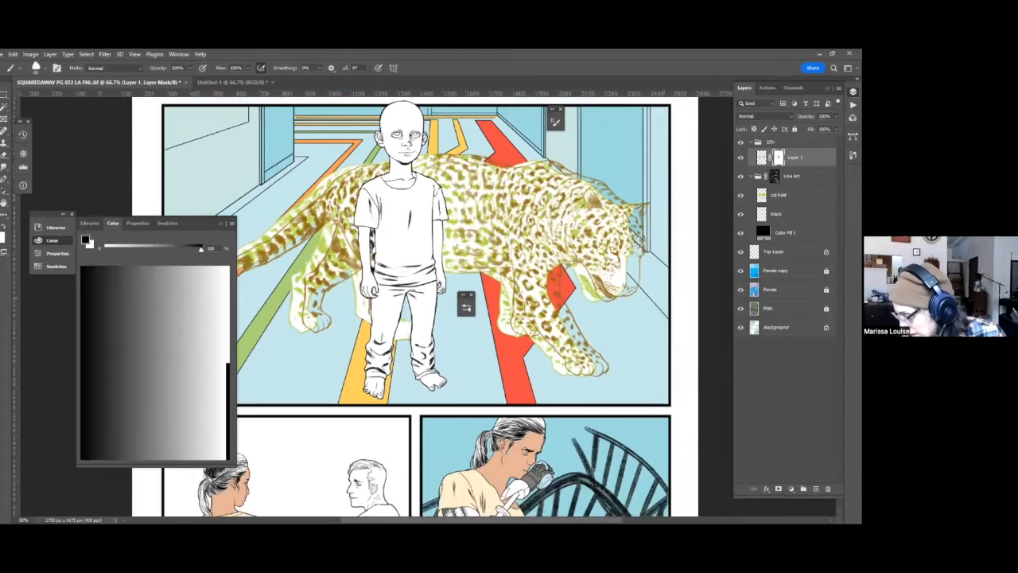
pyautogui.scroll(-1, 664, 304)
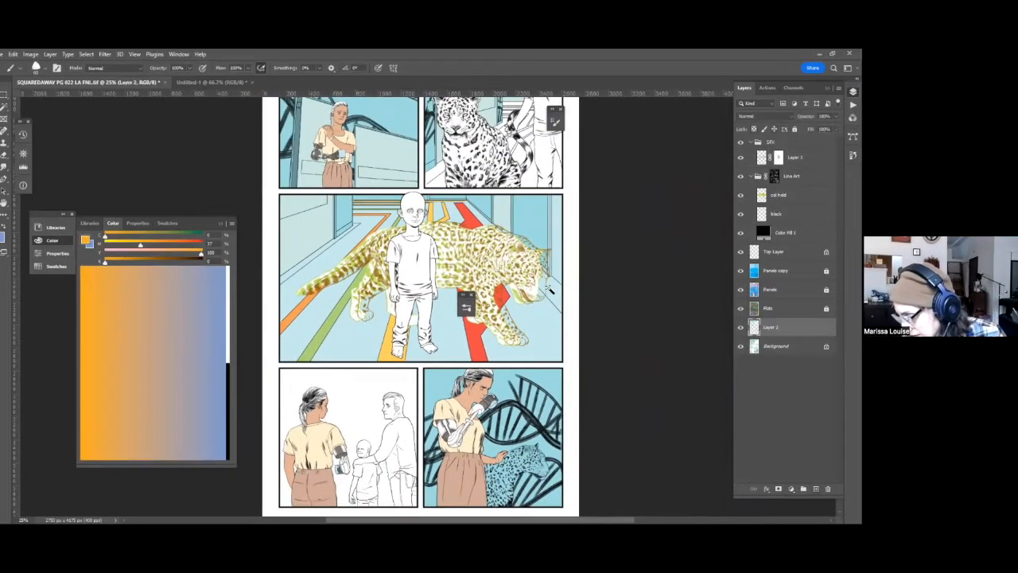
# Add a new layer beneath Flats, select the leopard's shape from the Panels layer and make the new layer active.
pyautogui.keyDown('ctrl'); pyautogui.click(571, 297); pyautogui.keyUp('ctrl')
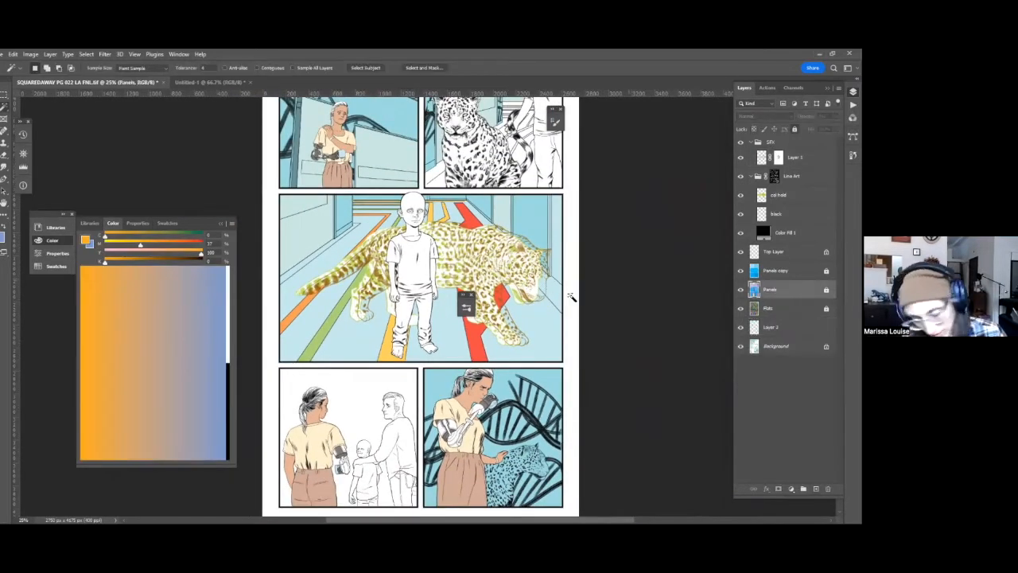
pyautogui.click(506, 259)
pyautogui.hotkey('alt', '[')
pyautogui.hotkey('alt', '[')
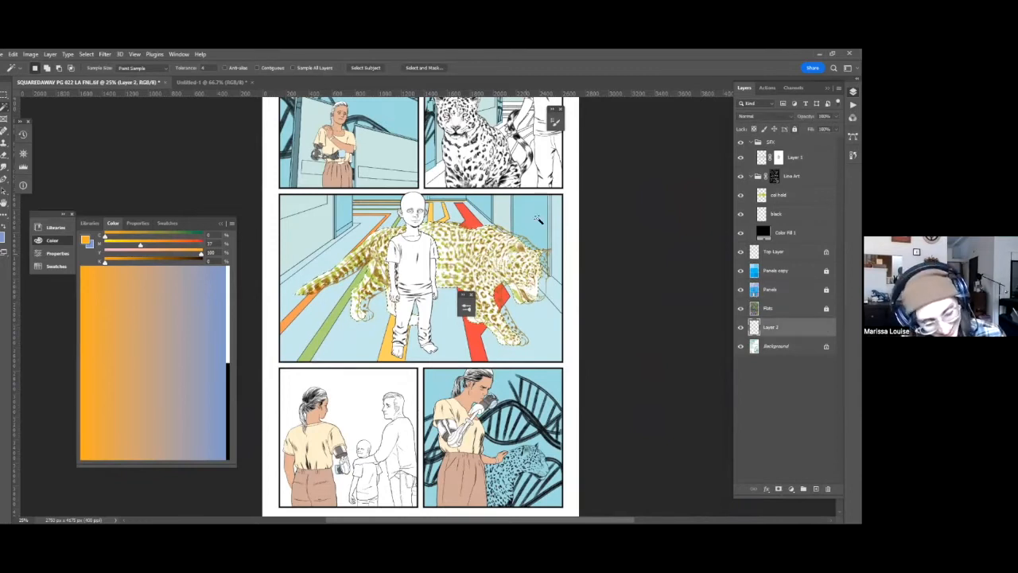
# Try to move the leopard selection sideways with the Move tool on the empty Layer 2.
pyautogui.press('v')
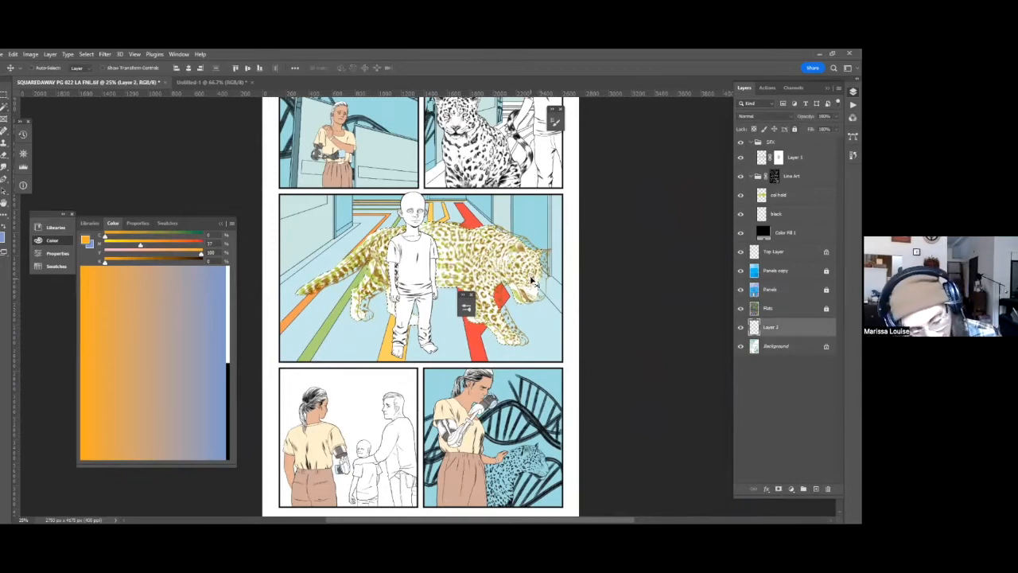
pyautogui.moveTo(535, 283); pyautogui.dragTo(551, 283)
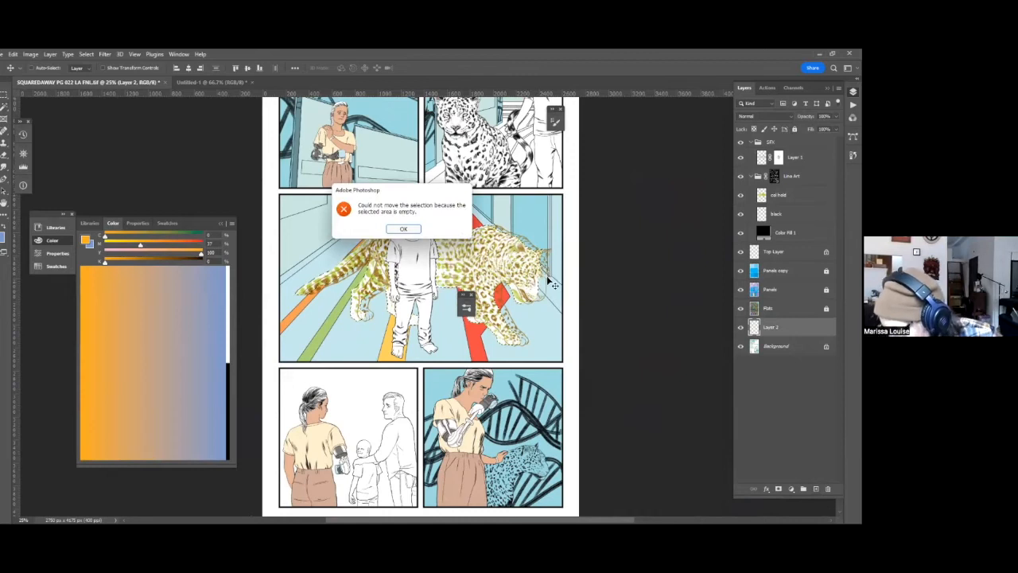
pyautogui.press('Return')
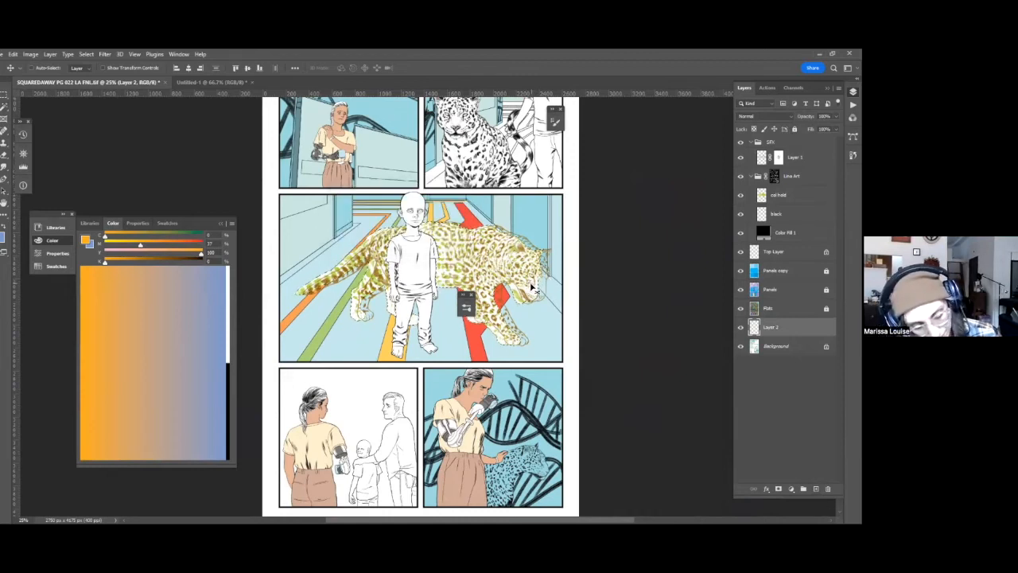
# Shift the leopard selection outline on Layer 2, trim it with an intersecting Lasso, and fill it with white.
pyautogui.press('m')
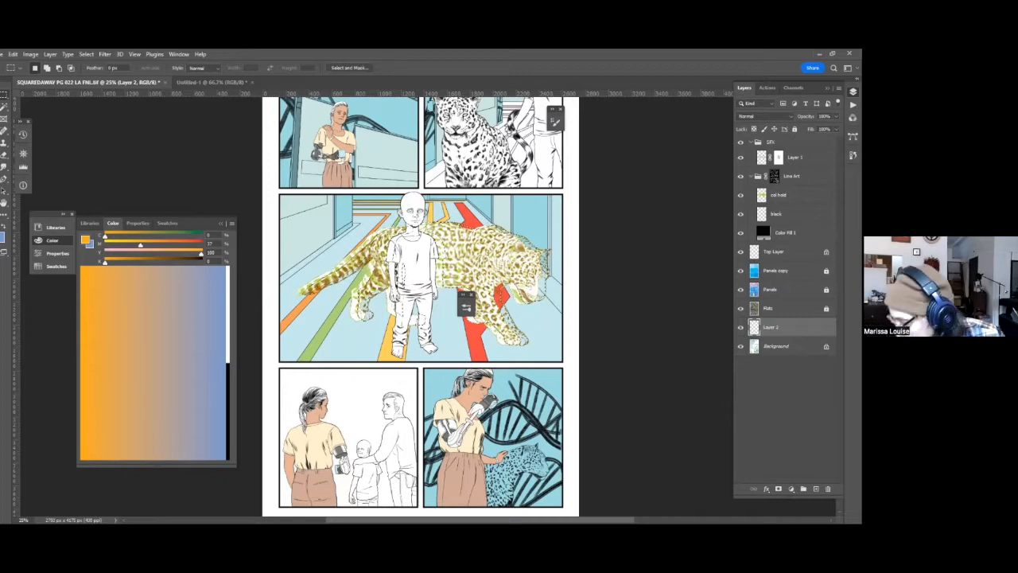
pyautogui.press('l')
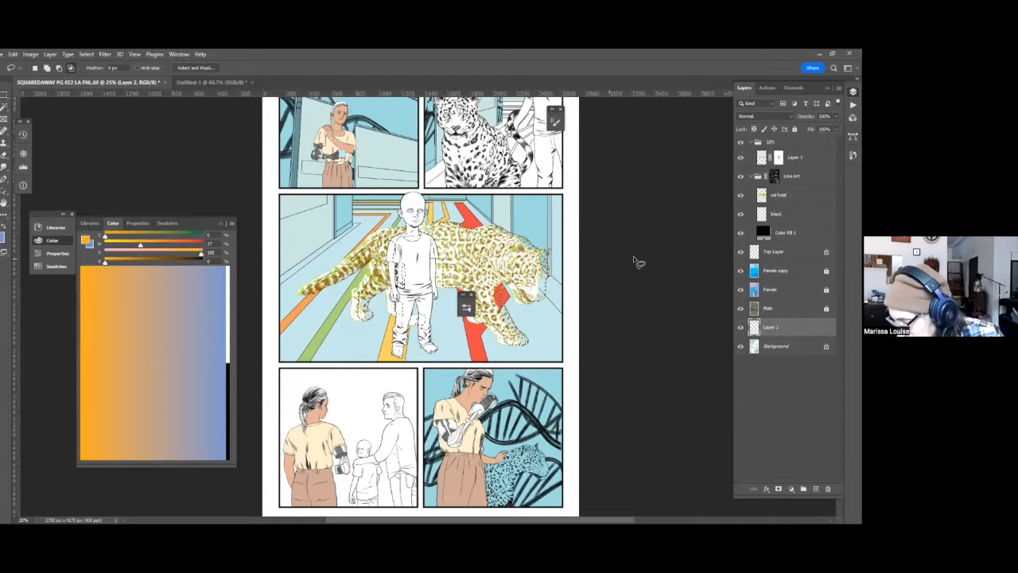
pyautogui.press('g')
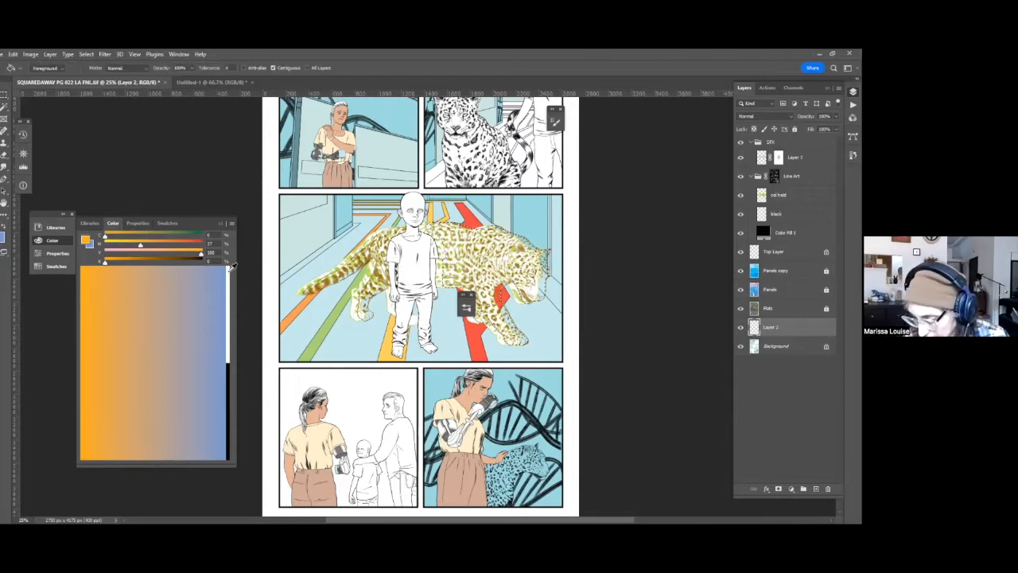
pyautogui.click(229, 269)
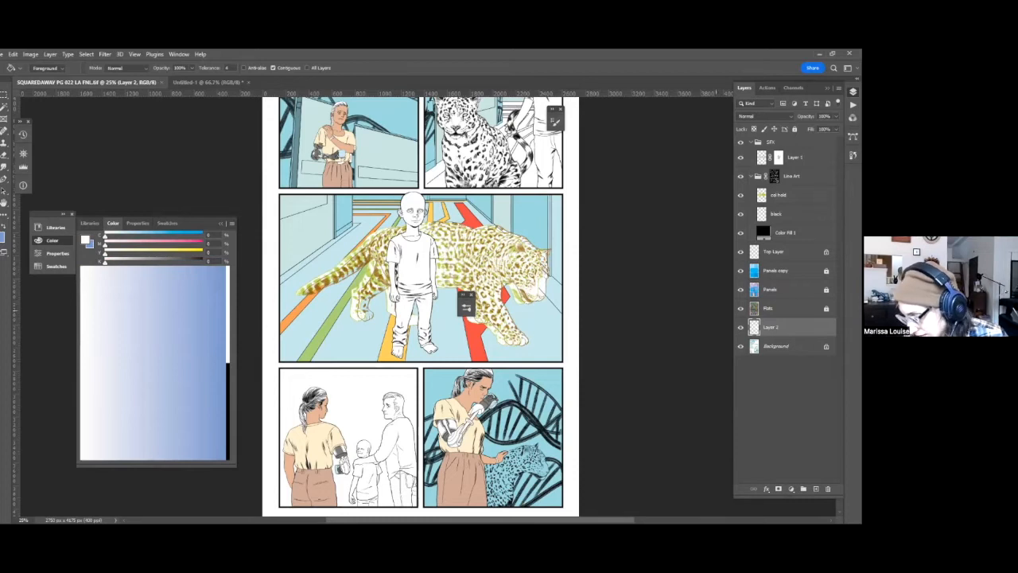
# Reselect the leopard's area from the Panels layer and adjust the selection outline with Layer 2 active.
pyautogui.click(755, 290)
pyautogui.press('w')
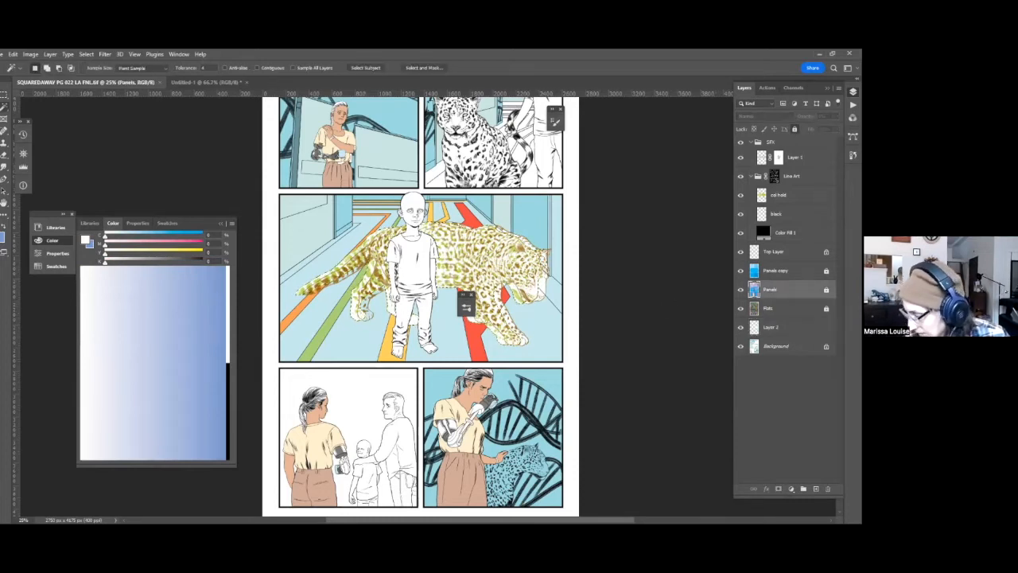
pyautogui.click(771, 327)
pyautogui.press('l')
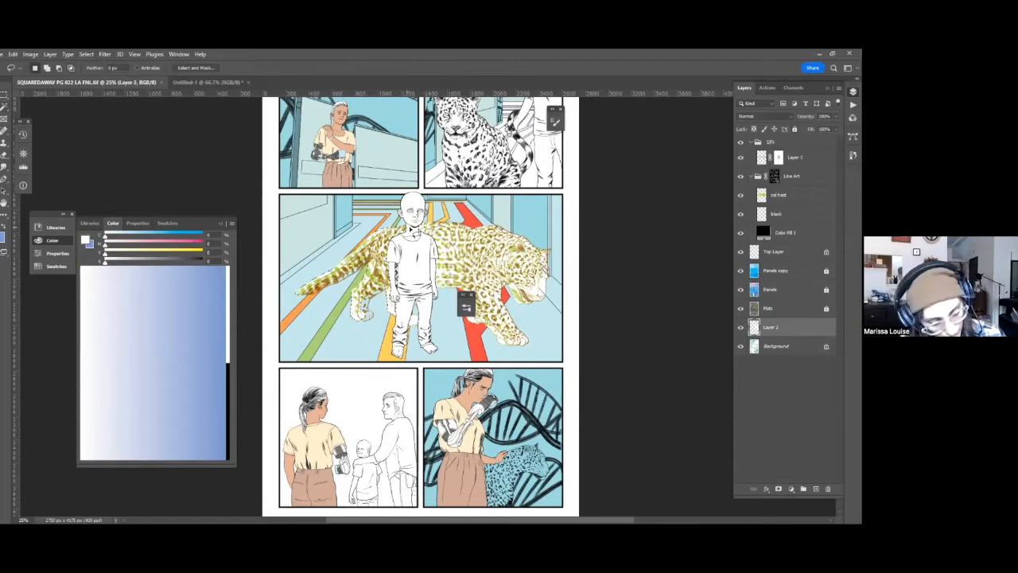
pyautogui.press('m')
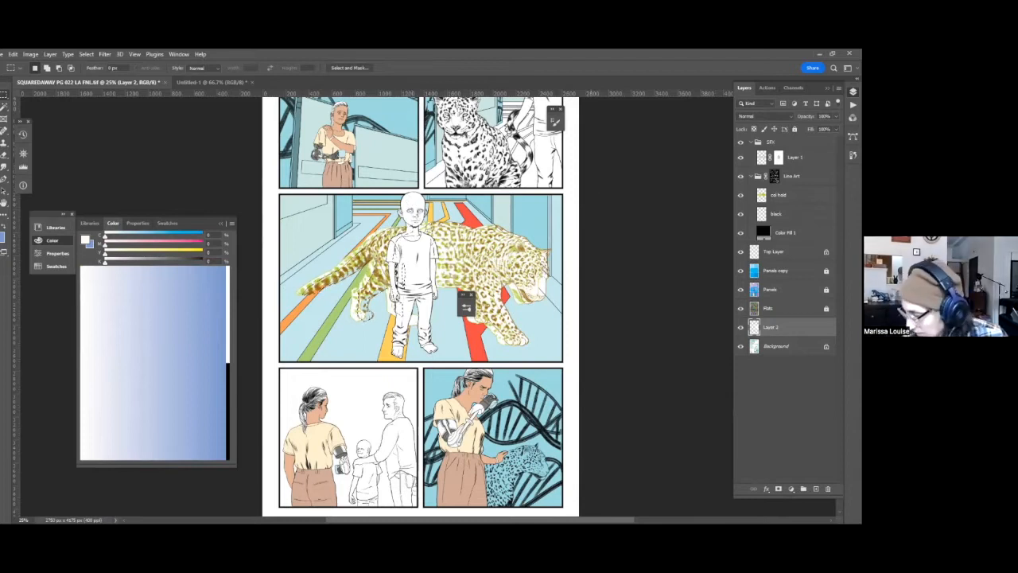
# Subtract unwanted areas from the selection using the Panels layer, and fill the remaining selection with white on Layer 2.
pyautogui.click(771, 289)
pyautogui.press('w')
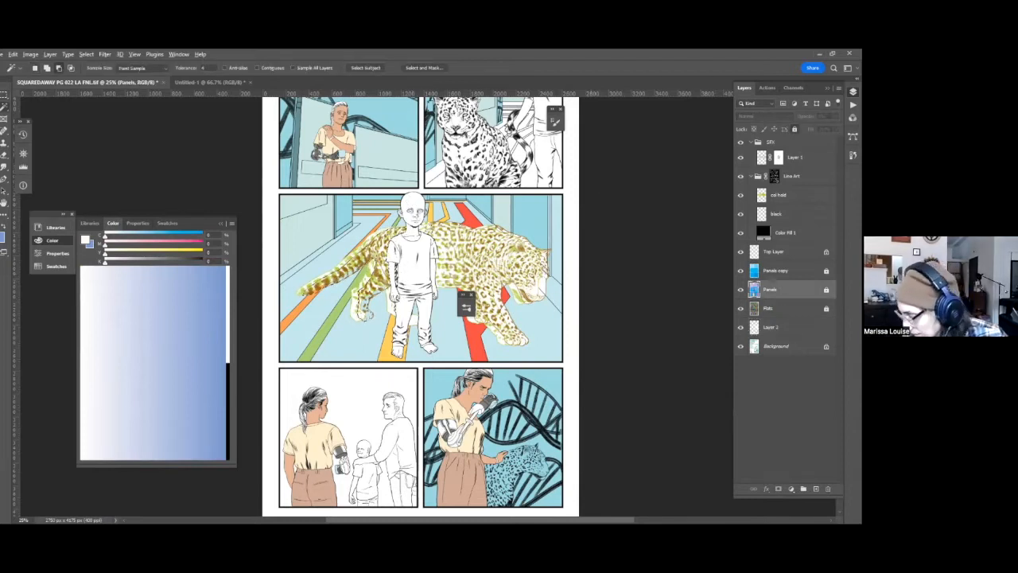
pyautogui.click(772, 327)
pyautogui.press('g')
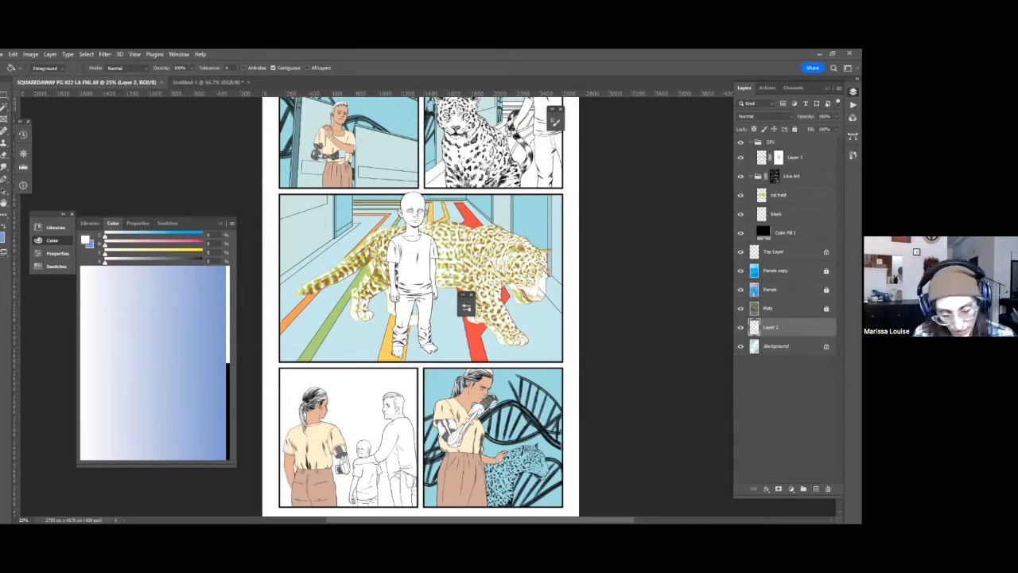
pyautogui.hotkey('ctrl', '-')
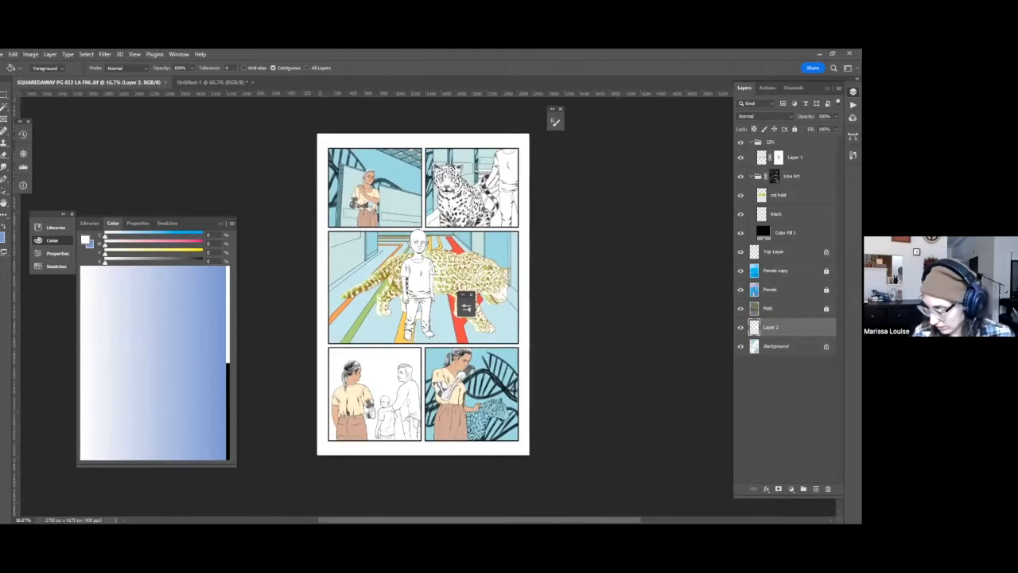
# Add a new layer above Layer 1 in the SFX group and choose a textured brush for it.
pyautogui.hotkey('ctrl', '+')
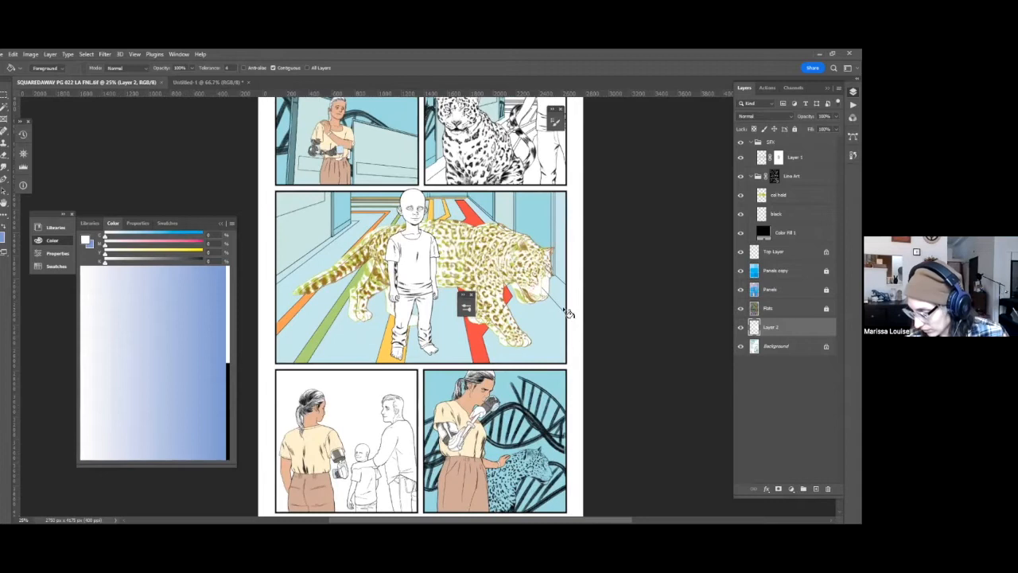
pyautogui.hotkey('ctrl', '+')
pyautogui.hotkey('ctrl', '+')
pyautogui.moveTo(606, 273); pyautogui.dragTo(568, 289)
pyautogui.click(796, 157)
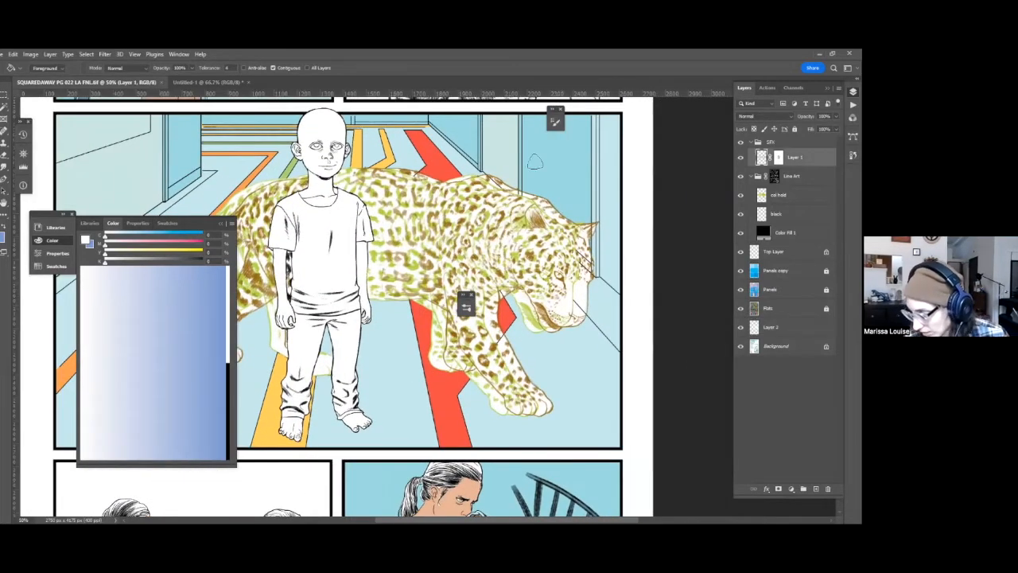
pyautogui.hotkey('ctrl', 'shift', 'alt', 'n')
pyautogui.press('b')
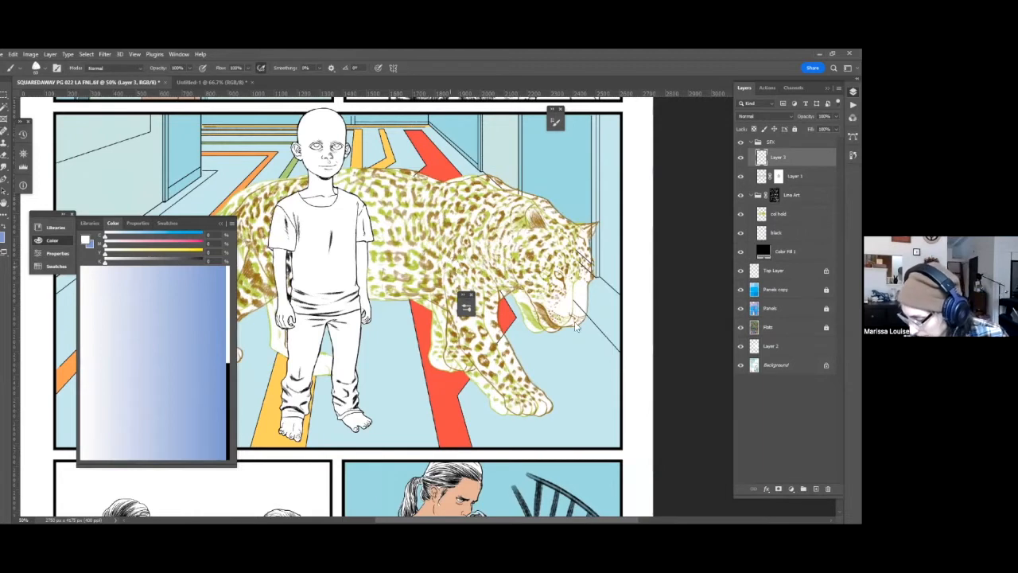
pyautogui.rightClick(569, 372)
pyautogui.moveTo(564, 370); pyautogui.dragTo(560, 387)
pyautogui.scroll(-2, 560, 388)
pyautogui.click(520, 390)
pyautogui.click(450, 221)
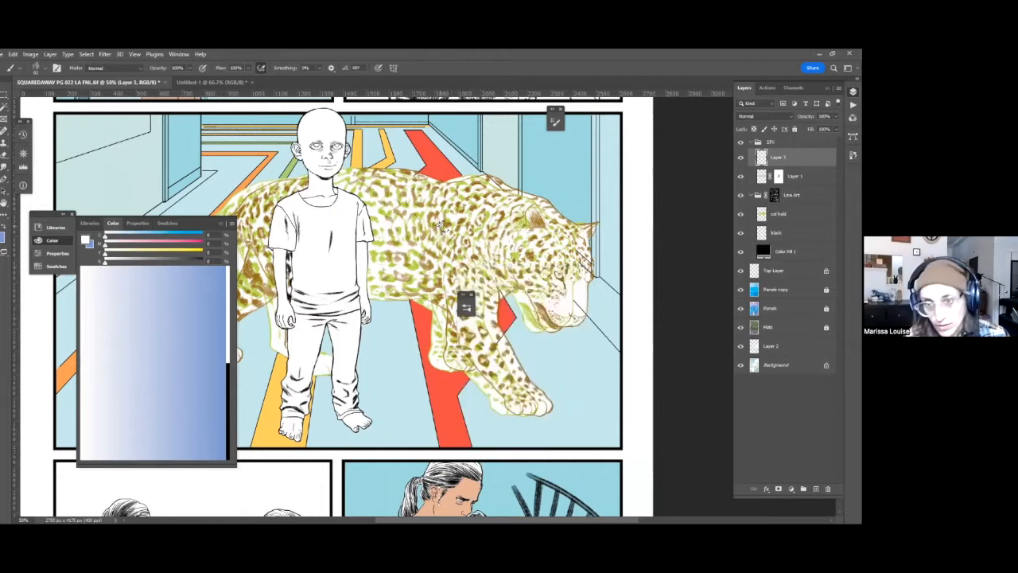
# Sample a tan-brown and dab textured brush marks over the leopard's spots beside the boy's shoulder on the new layer.
pyautogui.hotkey('ctrl', '+')
pyautogui.hotkey('ctrl', '+')
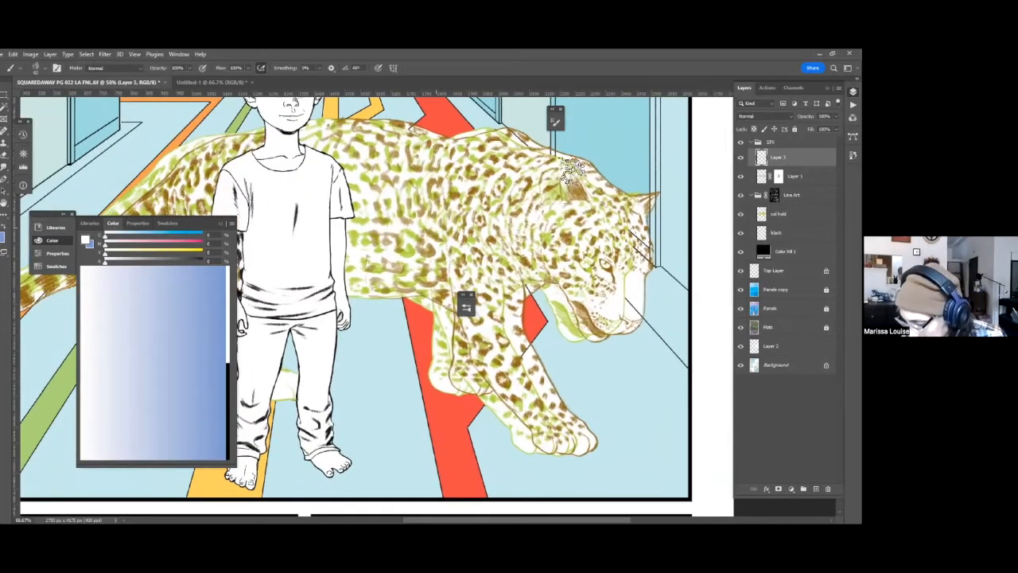
pyautogui.hotkey('ctrl', '+')
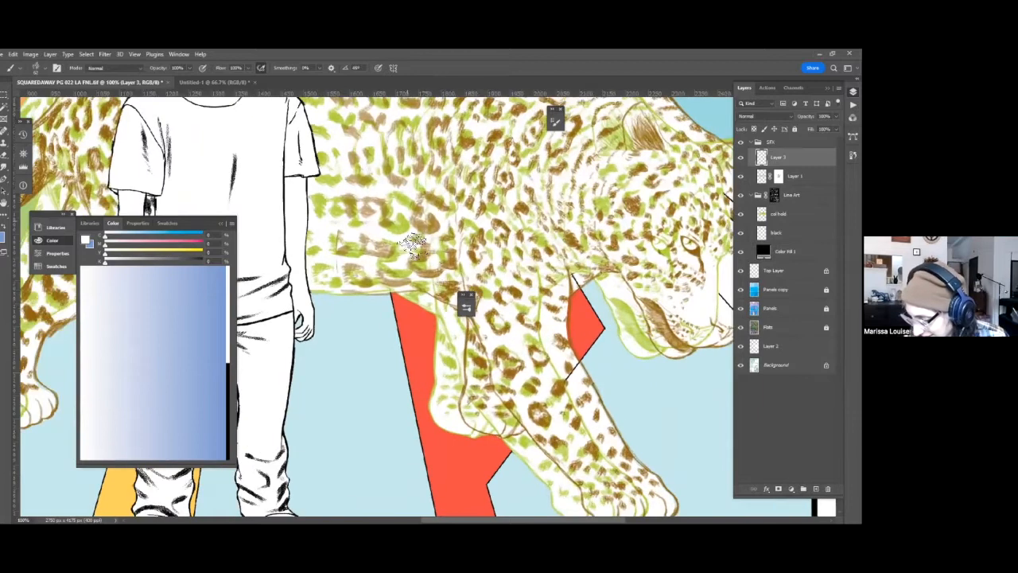
pyautogui.moveTo(370, 272); pyautogui.dragTo(372, 304)
pyautogui.hotkey('ctrl', '-')
pyautogui.keyDown('alt'); pyautogui.click(358, 309); pyautogui.keyUp('alt')
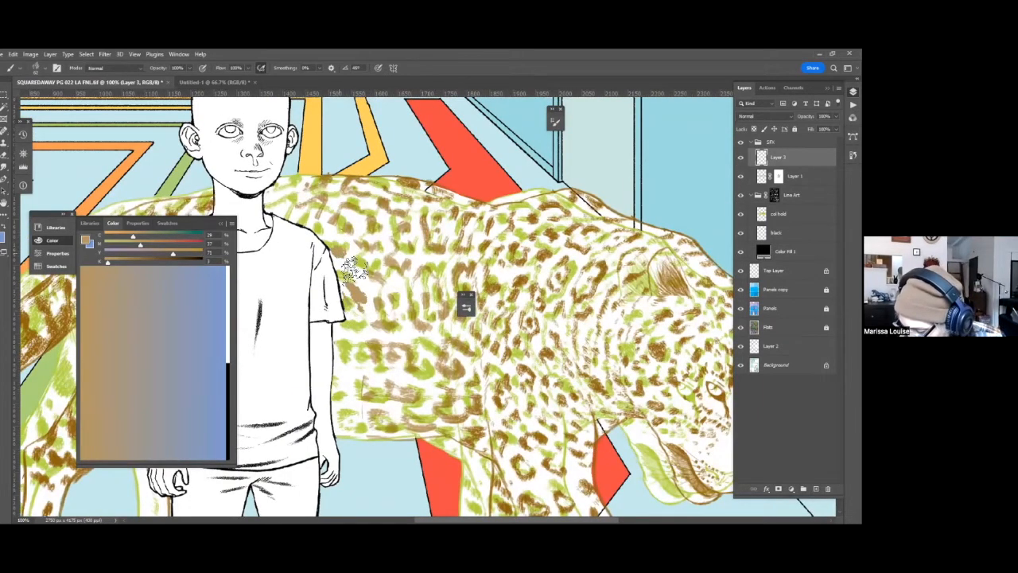
pyautogui.moveTo(430, 209)
pyautogui.mouseDown()
pyautogui.moveTo(407, 302)
pyautogui.moveTo(436, 288)
pyautogui.moveTo(470, 316)
pyautogui.mouseUp()
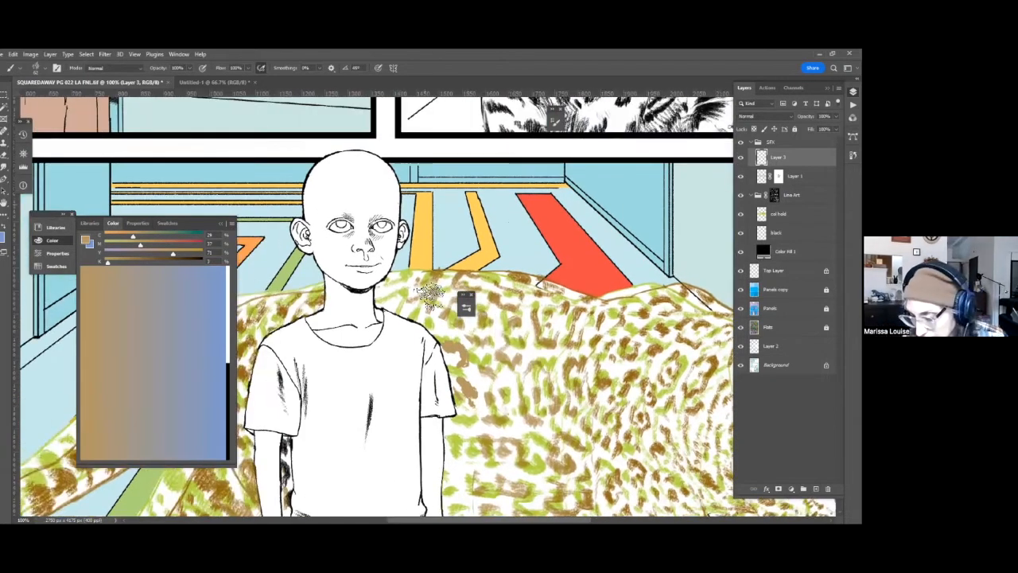
# Set the brush opacity to 50% and paint softer tan texture onto the leopard's body around the boy.
pyautogui.press('5')
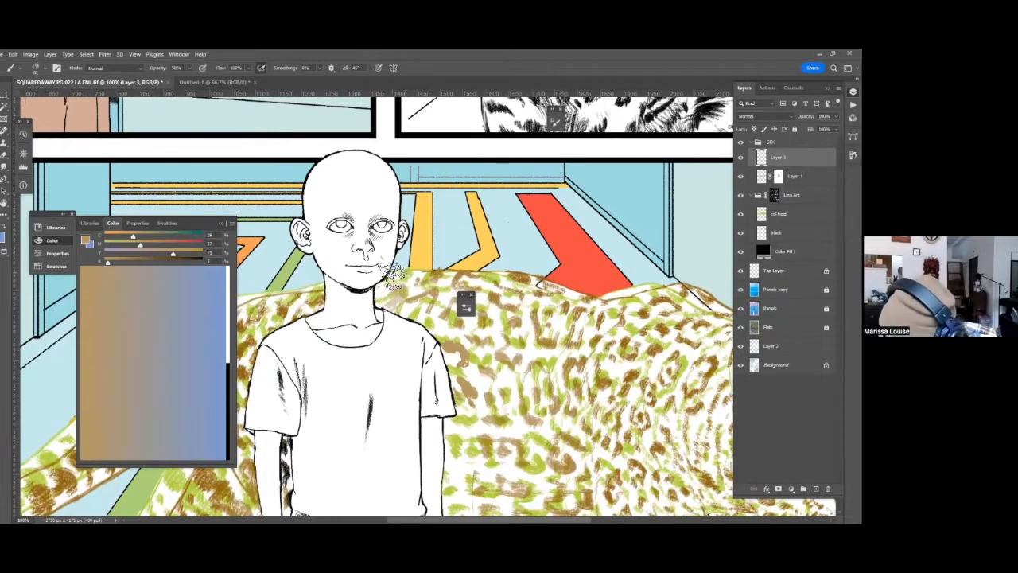
pyautogui.moveTo(506, 319); pyautogui.dragTo(486, 270)
pyautogui.moveTo(390, 213); pyautogui.dragTo(371, 92)
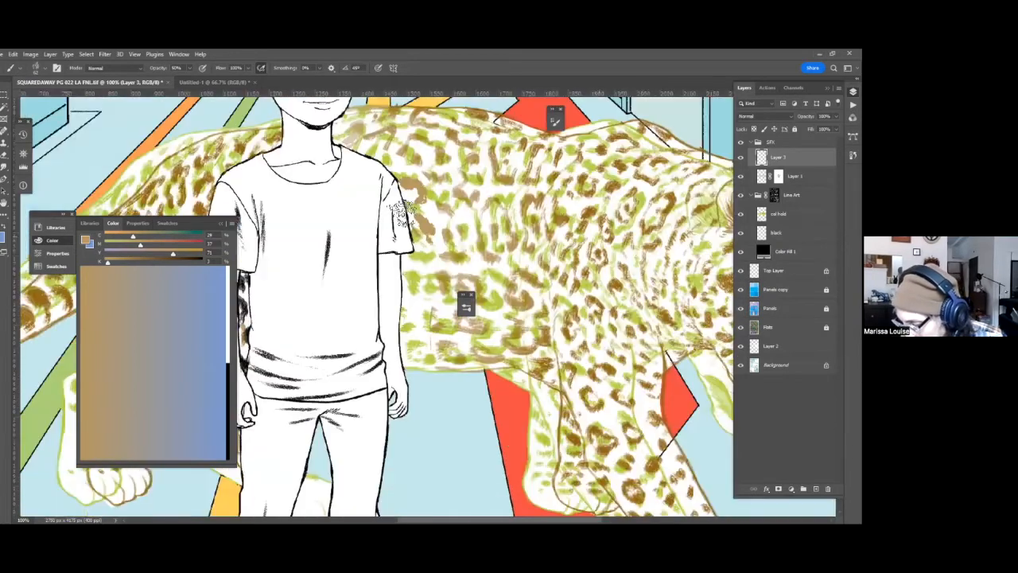
pyautogui.moveTo(382, 245); pyautogui.dragTo(348, 175)
pyautogui.moveTo(379, 273)
pyautogui.mouseDown()
pyautogui.moveTo(365, 260)
pyautogui.moveTo(348, 274)
pyautogui.mouseUp()
pyautogui.moveTo(573, 356); pyautogui.dragTo(463, 370)
pyautogui.moveTo(425, 463); pyautogui.dragTo(675, 403)
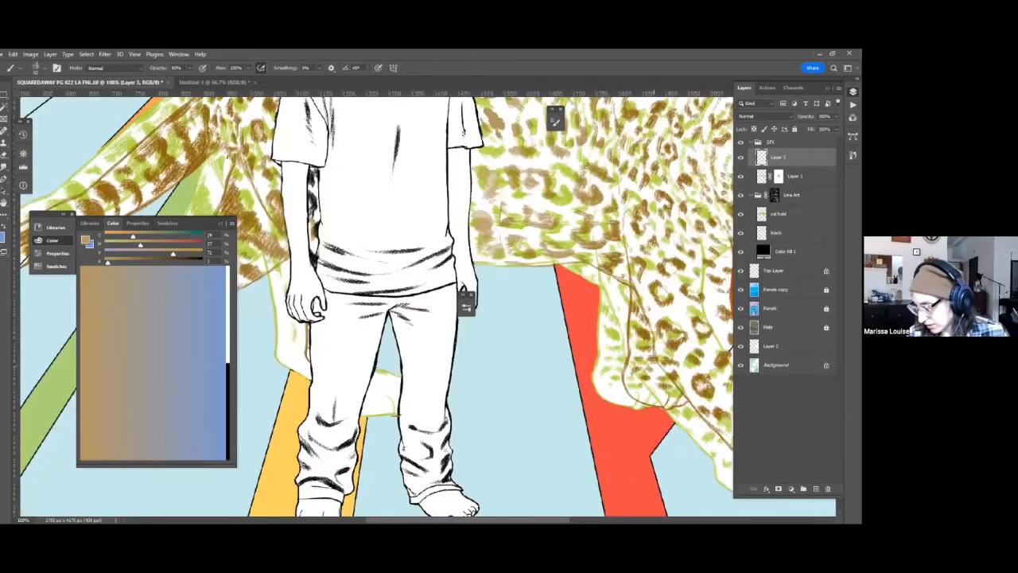
pyautogui.moveTo(413, 183); pyautogui.dragTo(615, 359)
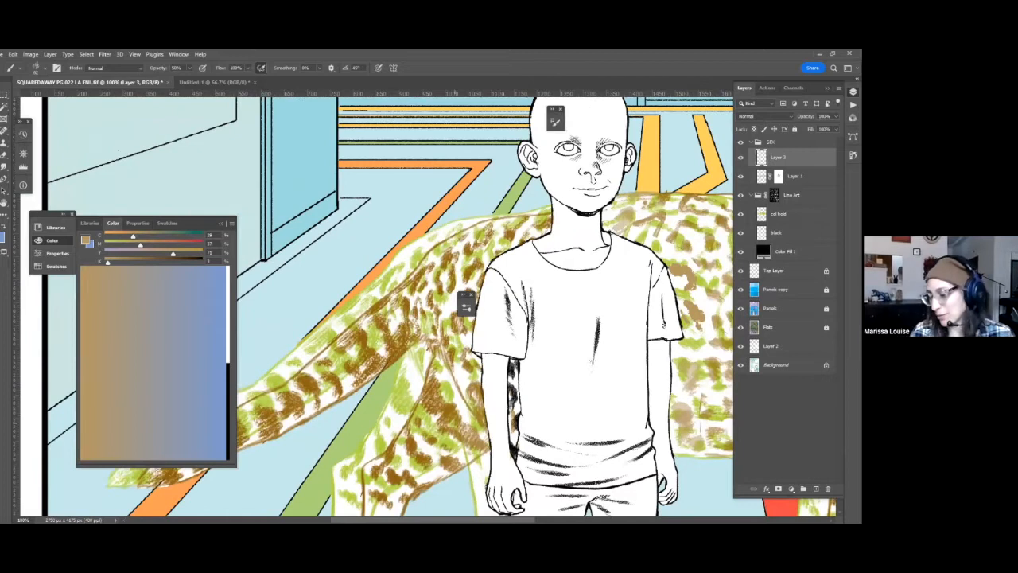
# Select the first panel's area from the Panels layer and make the Flats layer active.
pyautogui.hotkey('ctrl', '0')
pyautogui.click(771, 309)
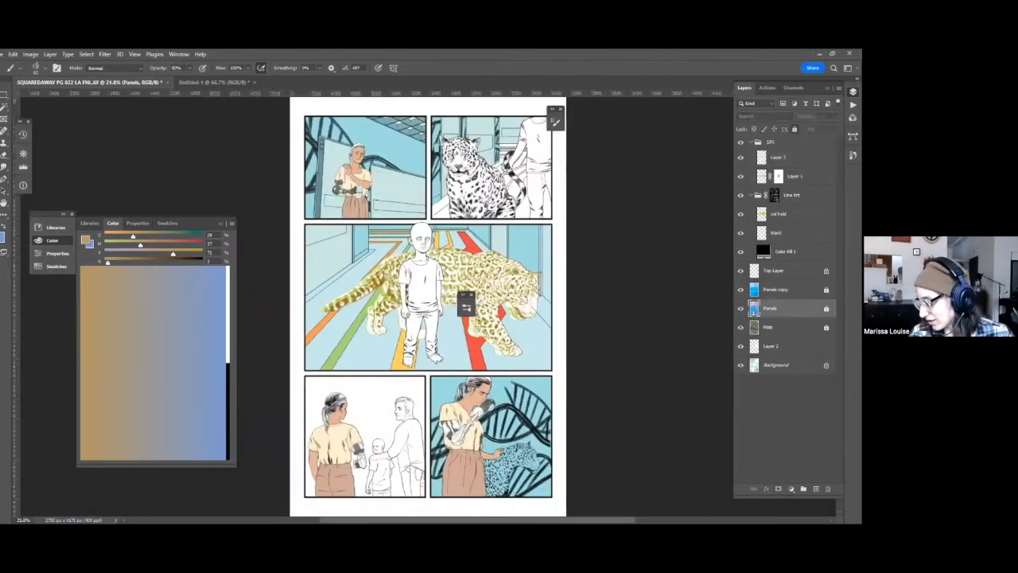
pyautogui.press('w')
pyautogui.click(404, 171)
pyautogui.press('q')
pyautogui.press('q')
pyautogui.hotkey('alt', '[')
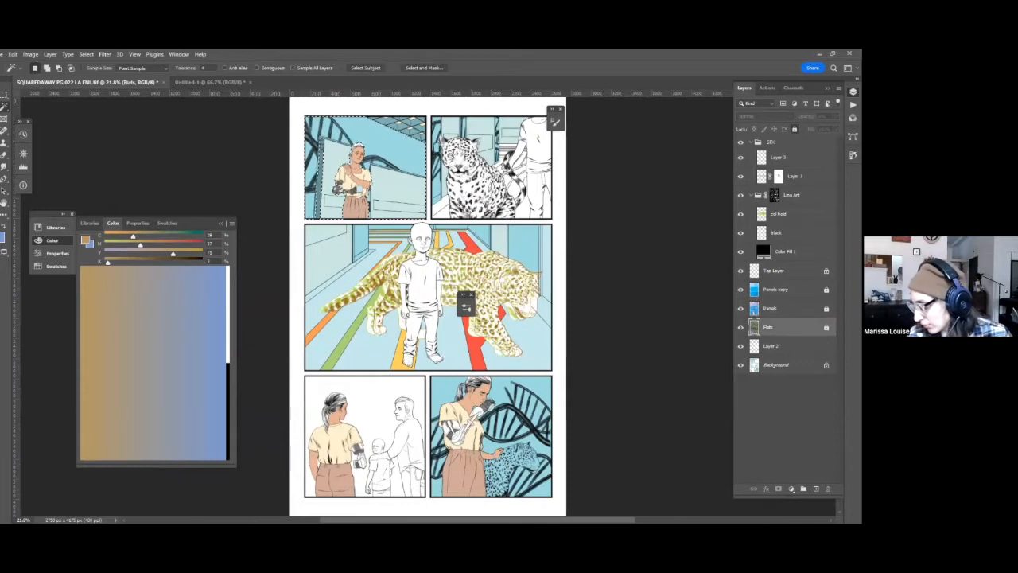
# Mix a red and start filling the woman's robotic arm details in the first panel on Layer 2.
pyautogui.hotkey('ctrl', '+')
pyautogui.hotkey('ctrl', '+')
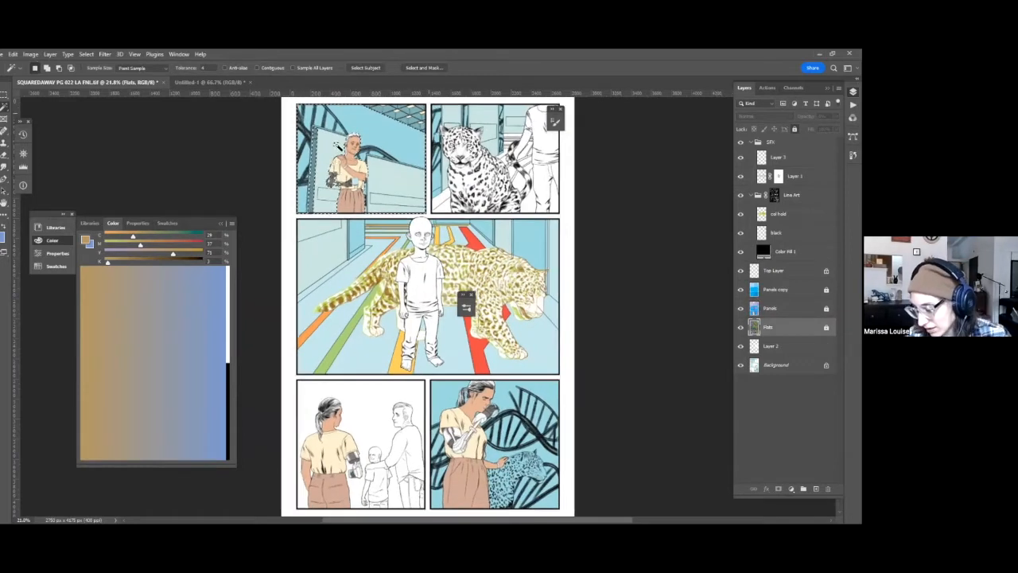
pyautogui.hotkey('ctrl', '+')
pyautogui.hotkey('ctrl', '+')
pyautogui.hotkey('ctrl', '+')
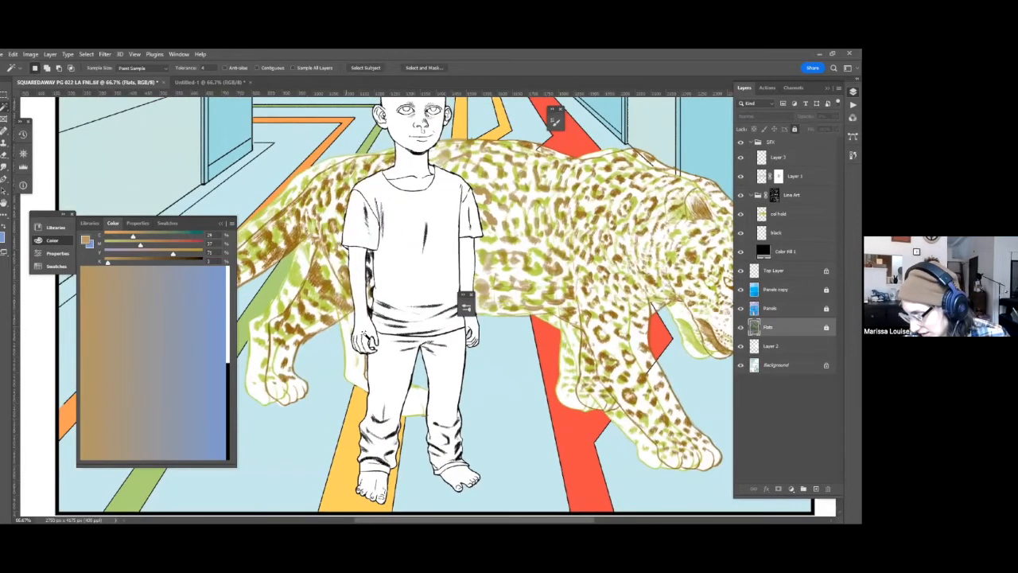
pyautogui.hotkey('ctrl', '+')
pyautogui.scroll(3, 401, 372)
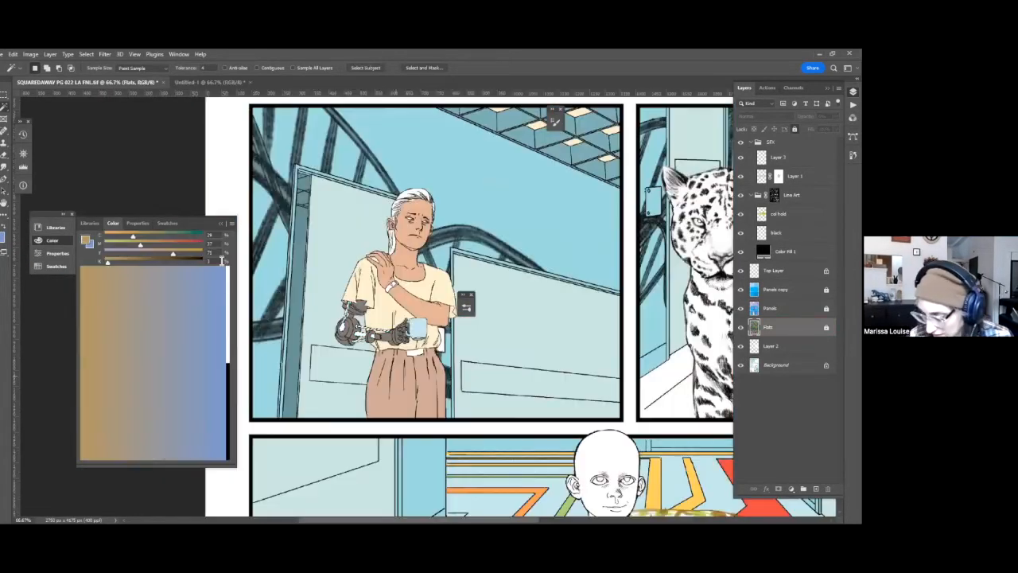
pyautogui.click(771, 346)
pyautogui.click(228, 280)
pyautogui.click(182, 244)
pyautogui.click(137, 255)
pyautogui.press('g')
pyautogui.click(361, 336)
# Intensify the red, fill the robotic arm's cables and joints with it at 100% opacity on Layer 2, and save the file.
pyautogui.click(199, 245)
pyautogui.click(179, 254)
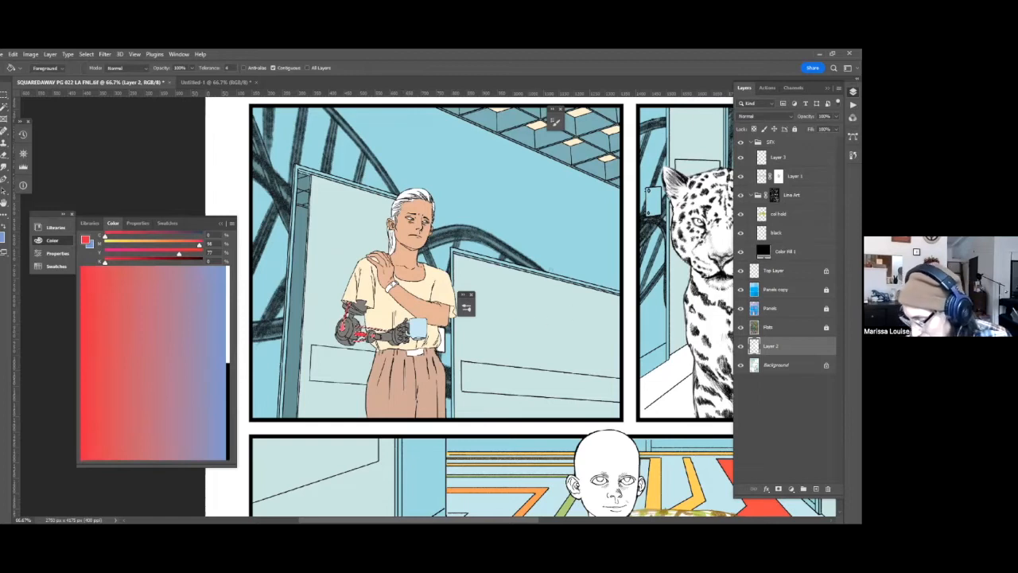
pyautogui.hotkey('shift', 'BackSpace')
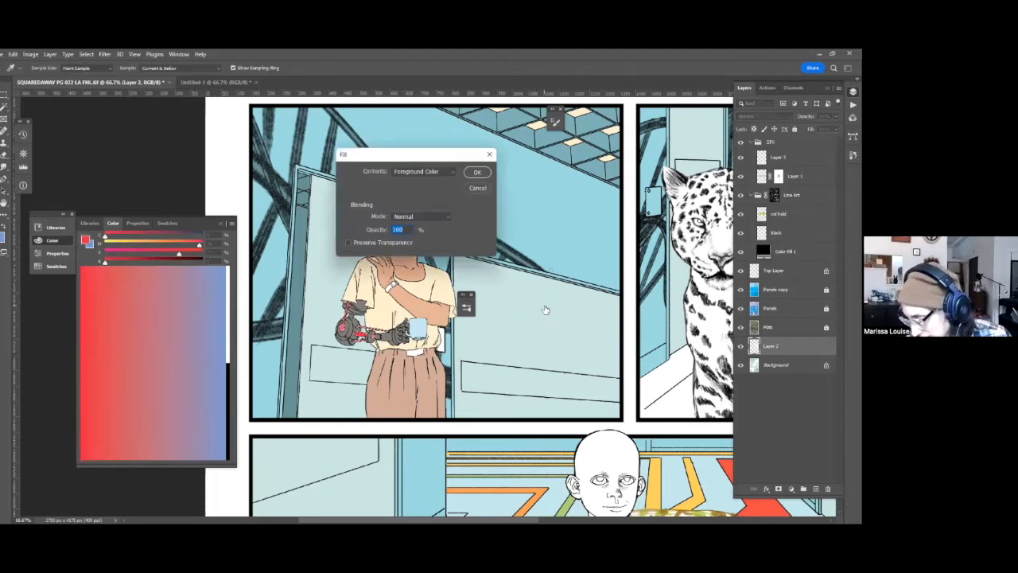
pyautogui.press('Return')
pyautogui.hotkey('ctrl', 's')
# Fill the woman's watch strap with the skirt's brown on the Background layer.
pyautogui.press('w')
pyautogui.hotkey('alt', ']')
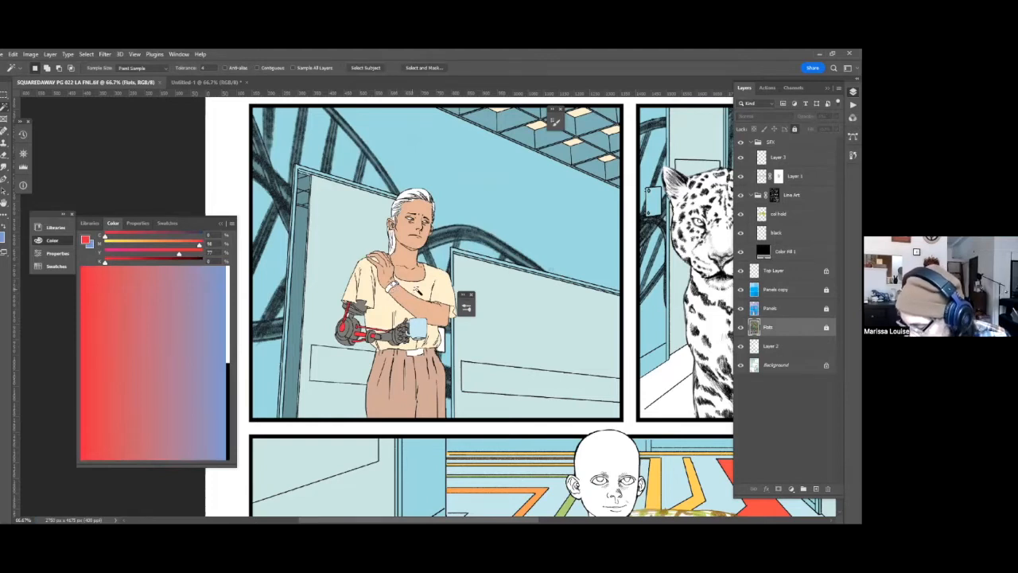
pyautogui.scroll(4, 409, 307)
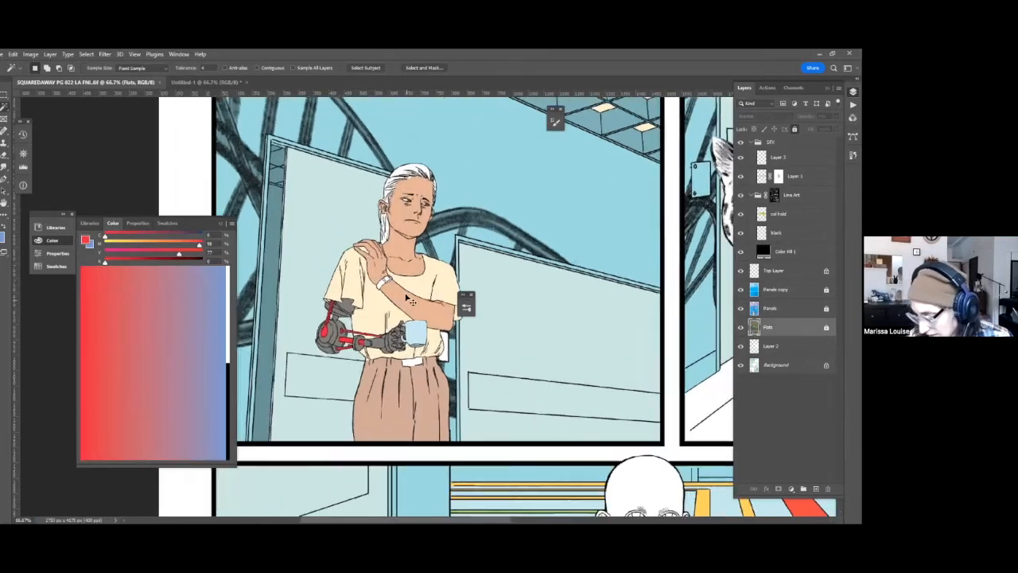
pyautogui.scroll(3, 328, 240)
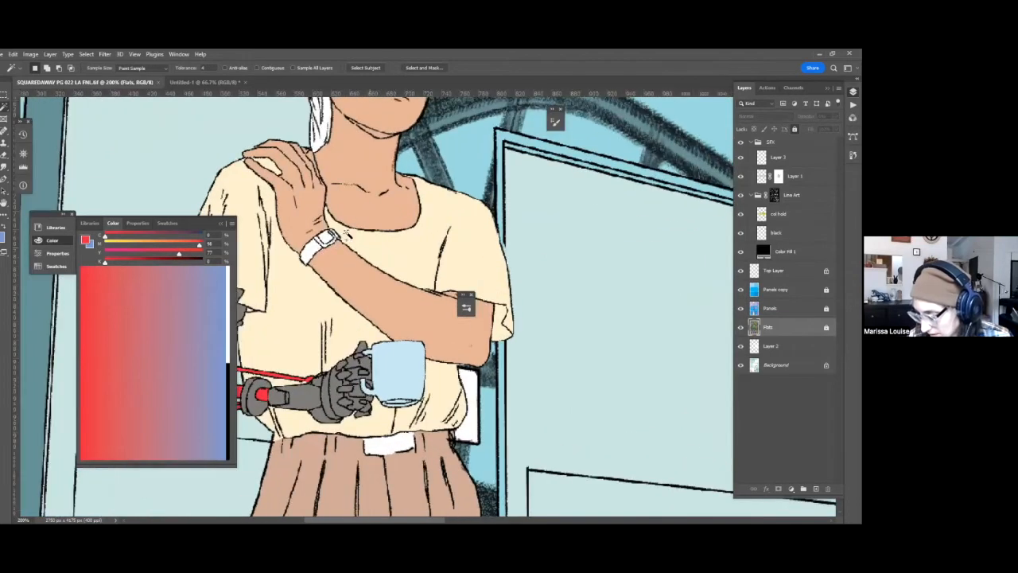
pyautogui.hotkey('alt', '[')
pyautogui.hotkey('alt', '[')
pyautogui.press('g')
pyautogui.keyDown('alt'); pyautogui.click(380, 470); pyautogui.keyUp('alt')
pyautogui.click(318, 250)
# Mix a dark muted brown and fill the woman's hair in the first panel with it on the Background layer.
pyautogui.moveTo(379, 250); pyautogui.dragTo(431, 408)
pyautogui.press('w')
pyautogui.hotkey('alt', ']')
pyautogui.hotkey('alt', ']')
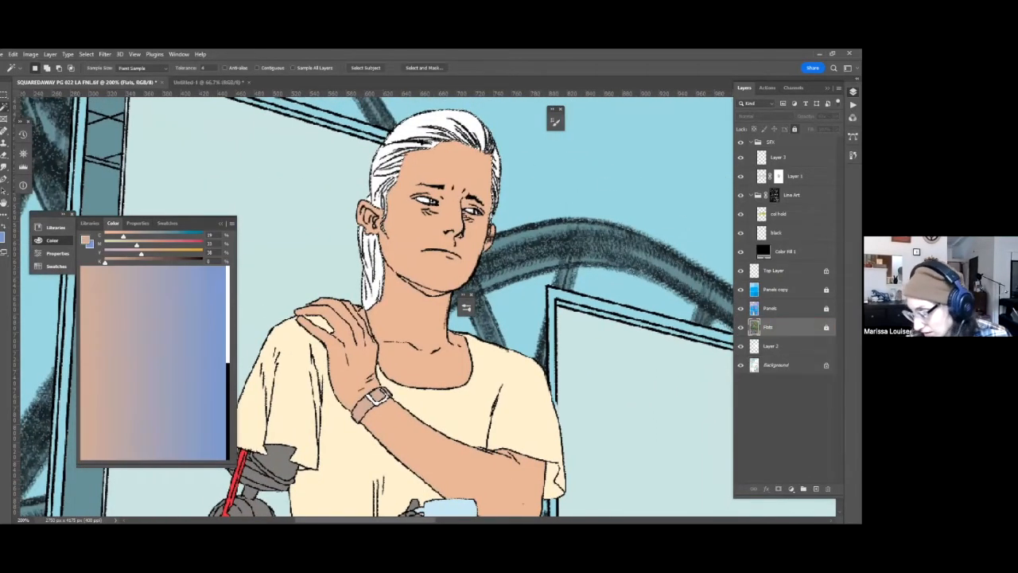
pyautogui.hotkey('alt', '[')
pyautogui.hotkey('alt', '[')
pyautogui.click(168, 252)
pyautogui.click(167, 243)
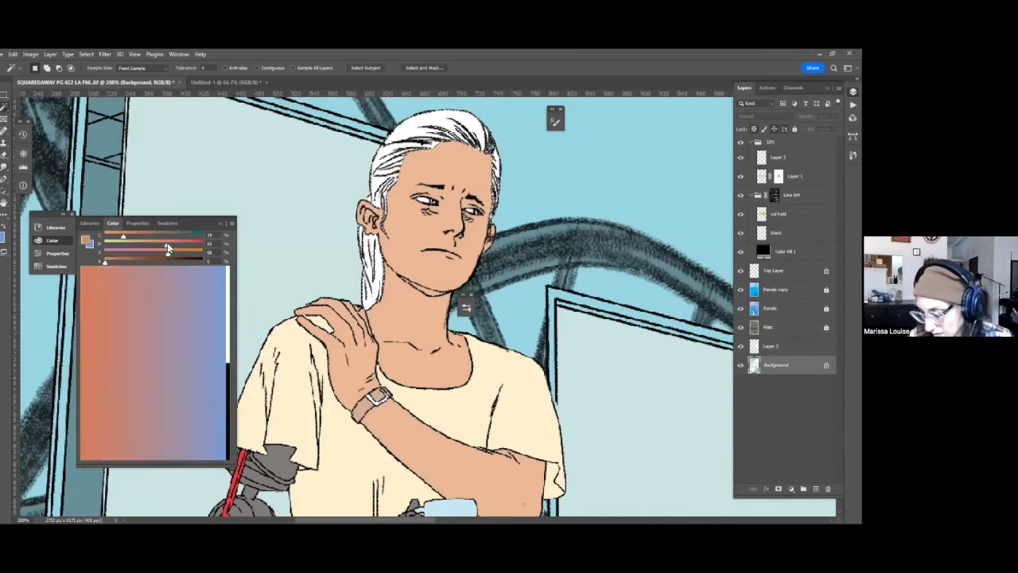
pyautogui.click(148, 236)
pyautogui.click(163, 235)
pyautogui.press('g')
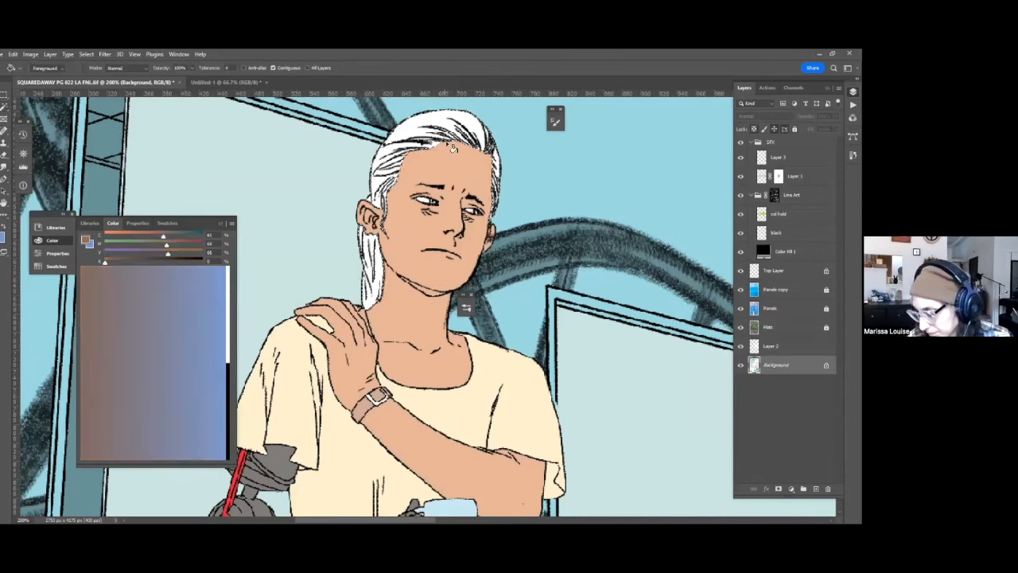
pyautogui.click(389, 143)
pyautogui.click(382, 269)
pyautogui.click(373, 267)
pyautogui.moveTo(574, 388)
pyautogui.mouseDown()
pyautogui.moveTo(629, 355)
pyautogui.moveTo(610, 297)
pyautogui.mouseUp()
pyautogui.hotkey('ctrl', 'd')
# Mix a light gray for the woman's watch with the Background layer active, and save the file.
pyautogui.press('w')
pyautogui.moveTo(644, 415); pyautogui.dragTo(654, 297)
pyautogui.moveTo(619, 354); pyautogui.dragTo(632, 313)
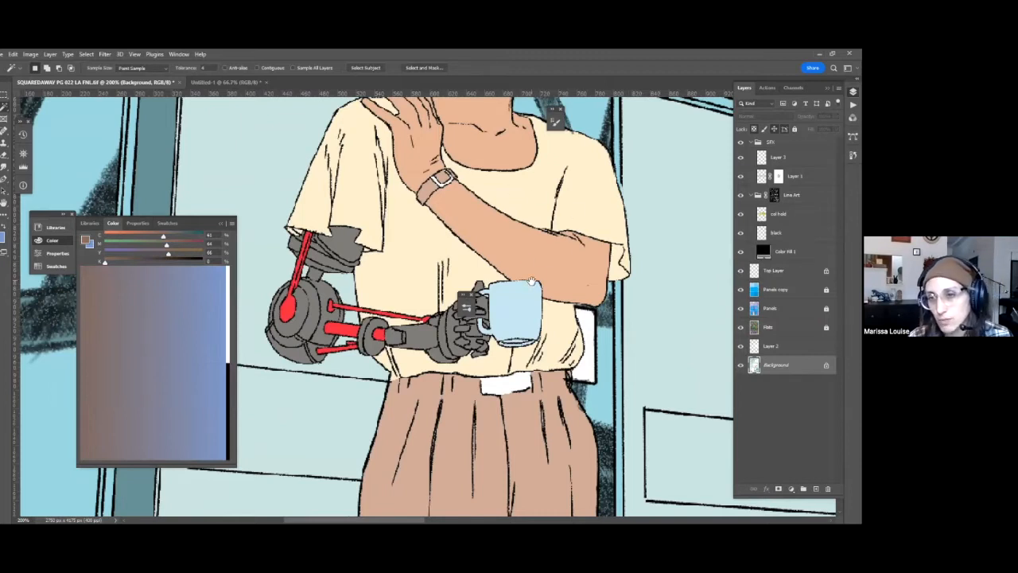
pyautogui.moveTo(545, 445); pyautogui.dragTo(505, 572)
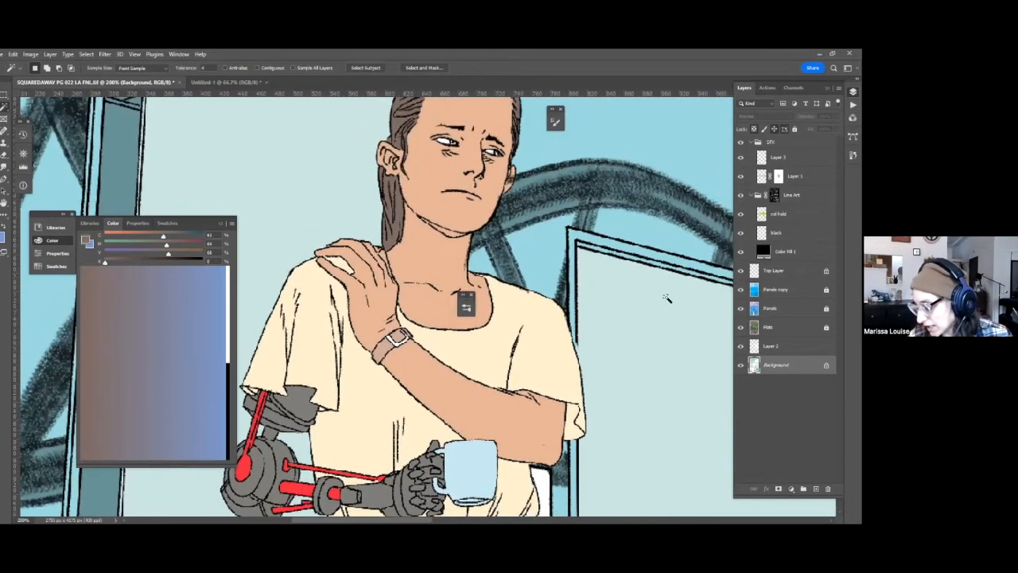
pyautogui.hotkey('alt', ']')
pyautogui.hotkey('alt', ']')
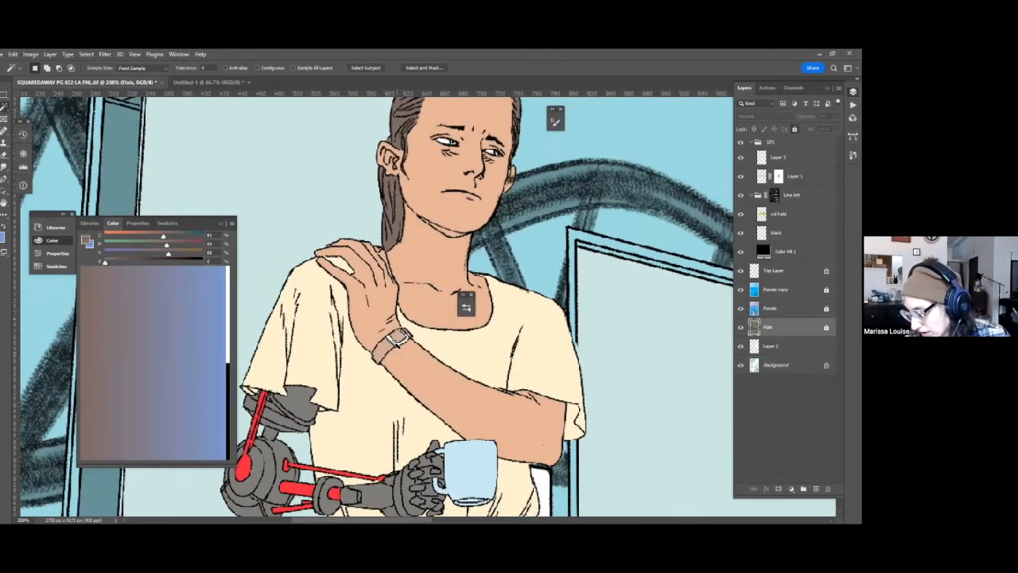
pyautogui.hotkey('alt', '[')
pyautogui.hotkey('alt', '[')
pyautogui.press('g')
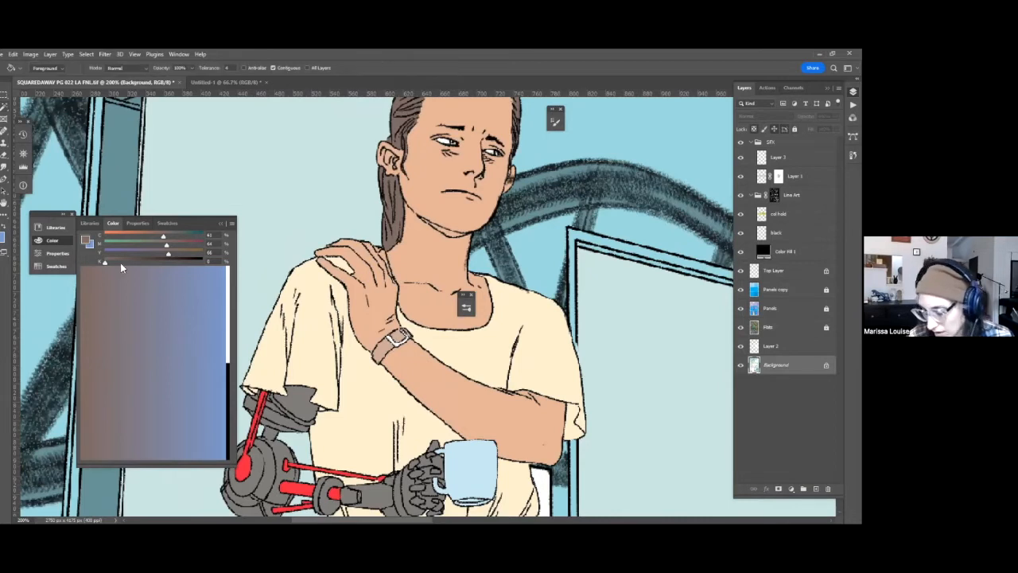
pyautogui.click(229, 282)
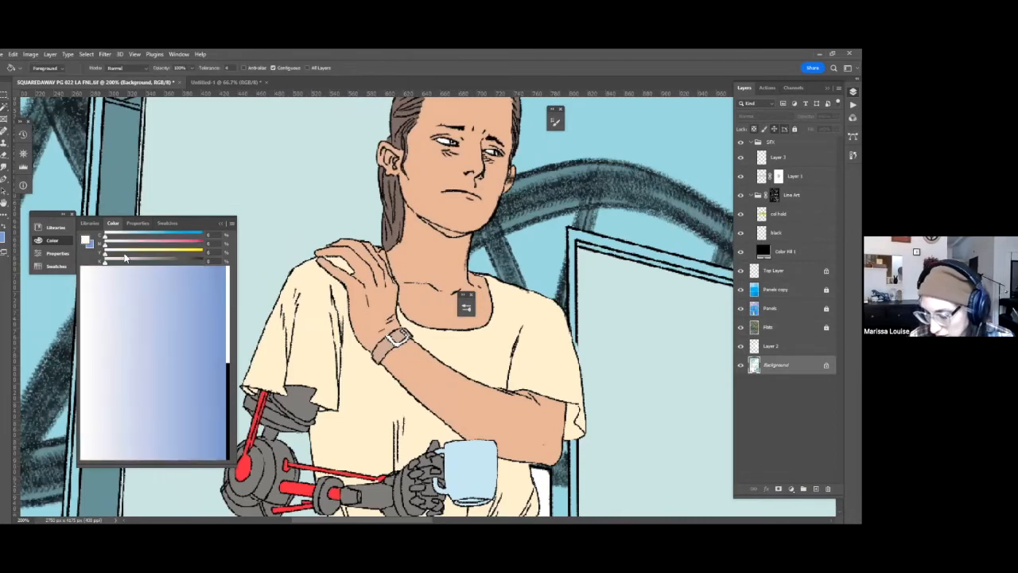
pyautogui.click(123, 252)
pyautogui.click(119, 244)
pyautogui.click(129, 235)
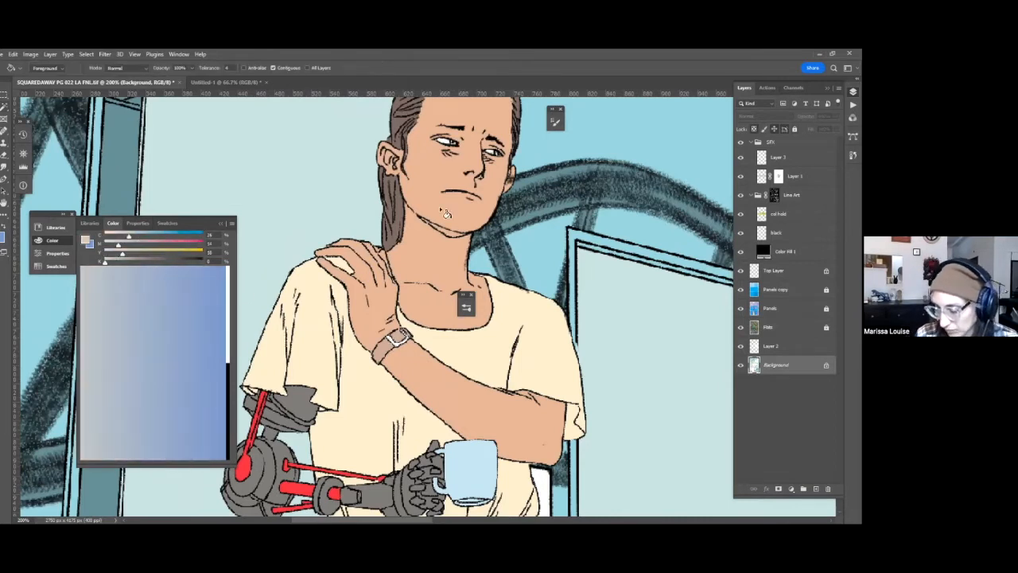
pyautogui.hotkey('ctrl', 's')
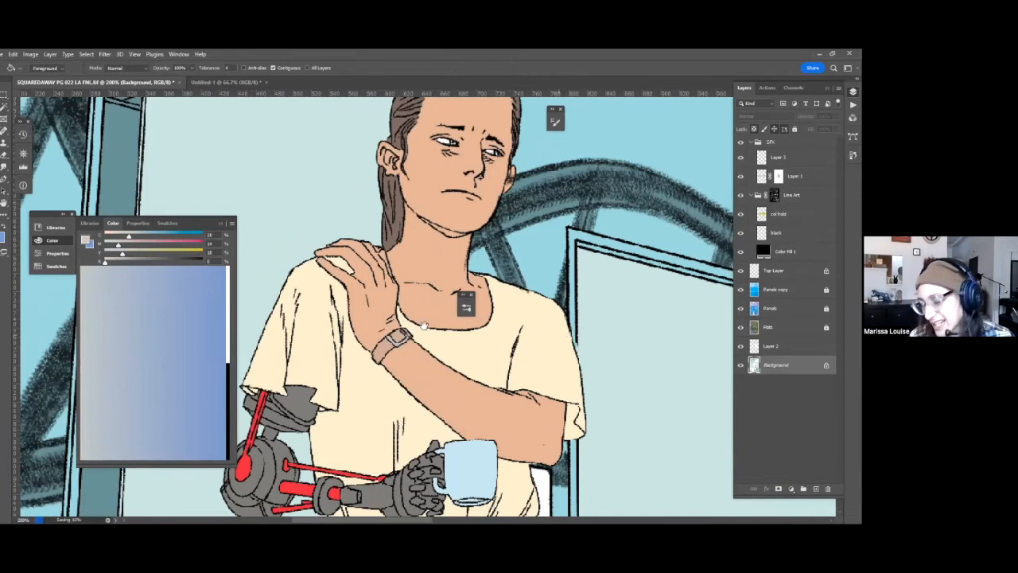
# Mix a light orange and fill the woman's watch with it inside a loose lasso selection on the Background layer.
pyautogui.moveTo(297, 205); pyautogui.dragTo(313, 185)
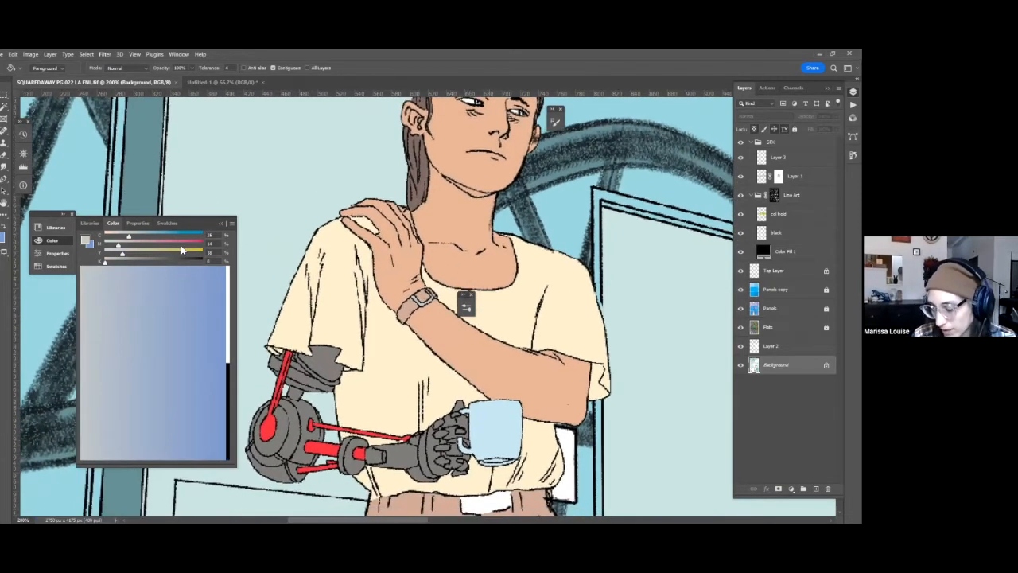
pyautogui.click(156, 244)
pyautogui.click(173, 253)
pyautogui.click(117, 236)
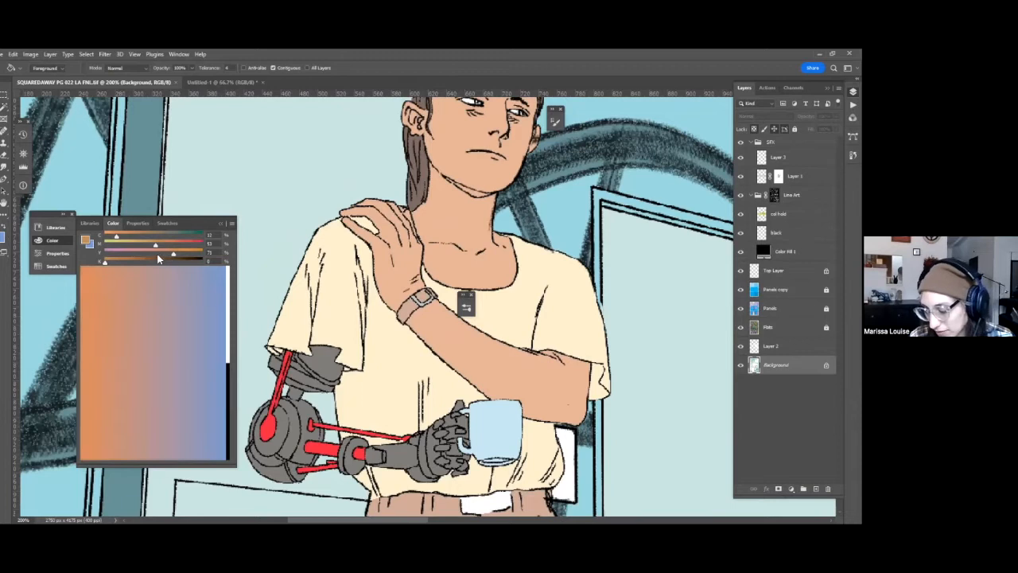
pyautogui.moveTo(155, 247); pyautogui.dragTo(135, 244)
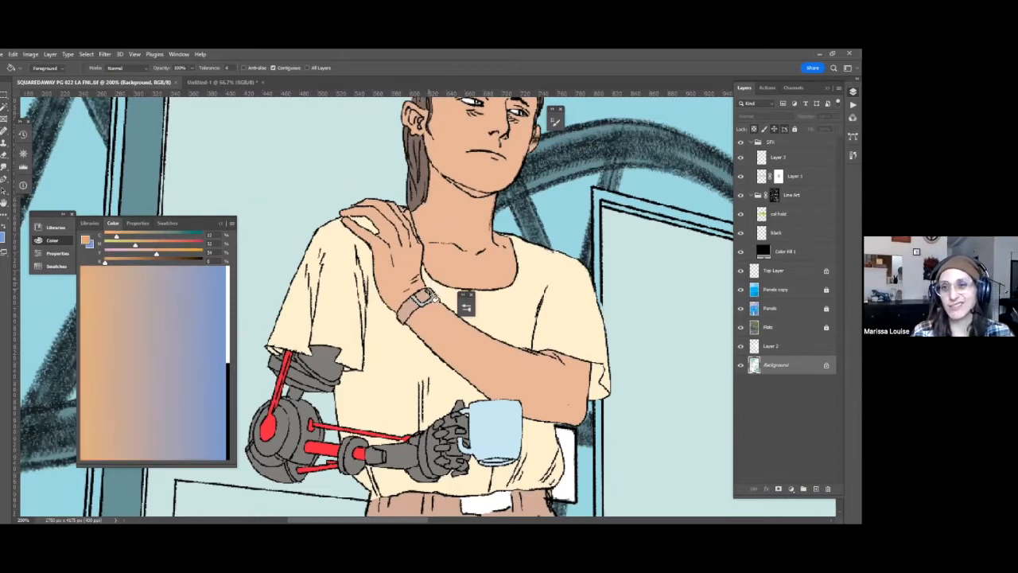
pyautogui.press('l')
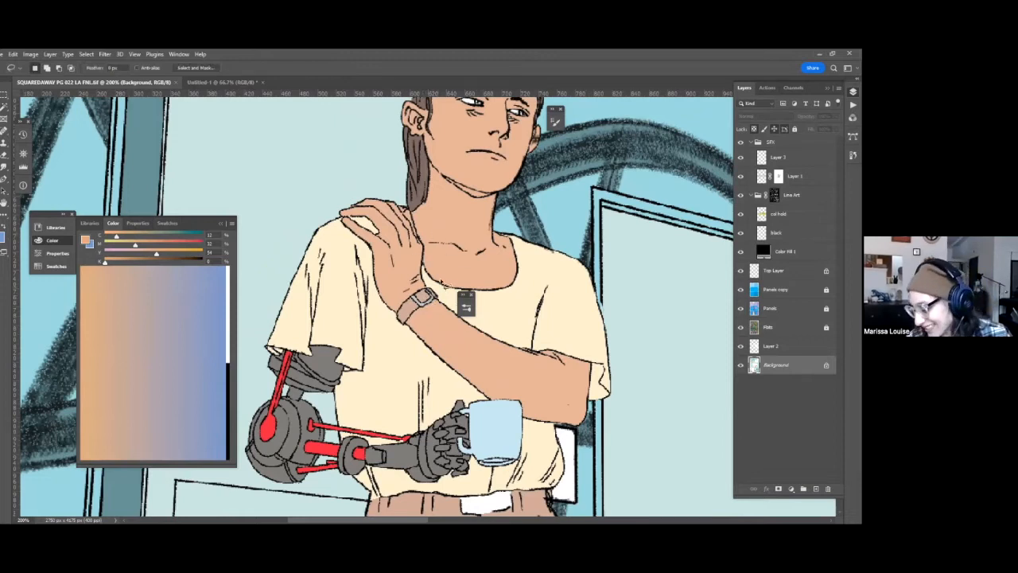
pyautogui.moveTo(430, 275); pyautogui.dragTo(431, 277)
pyautogui.press('g')
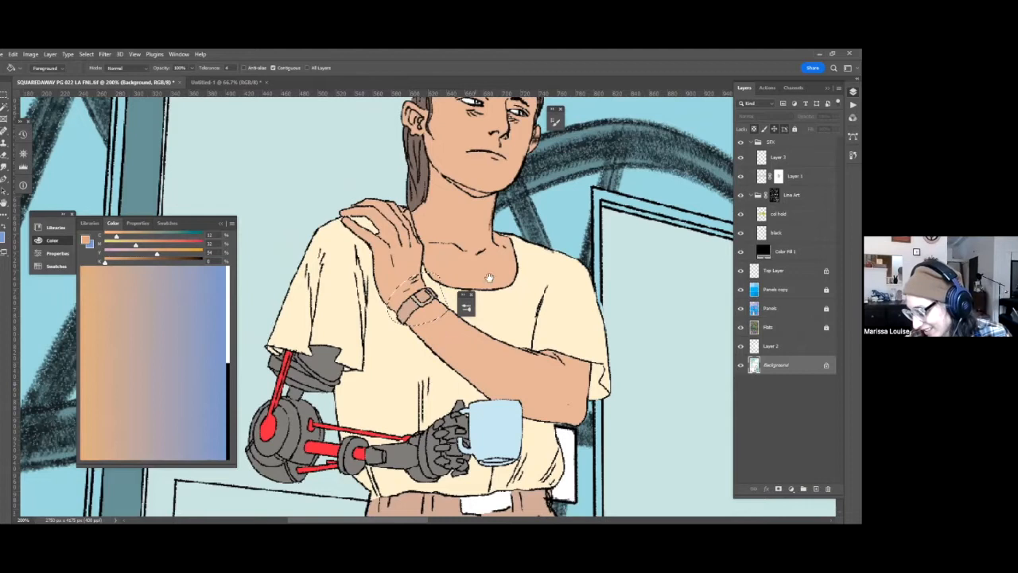
pyautogui.scroll(-5, 489, 278)
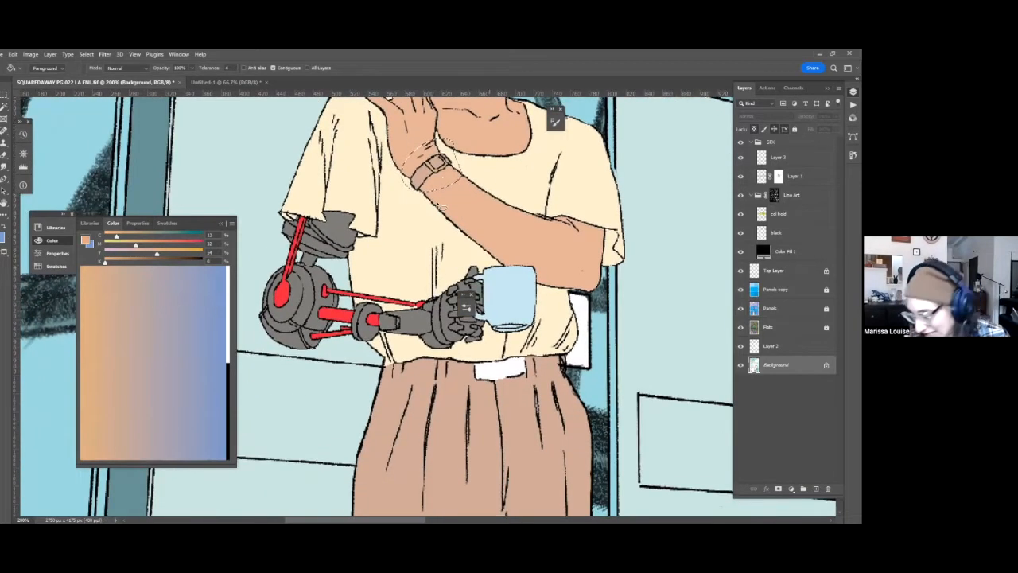
pyautogui.scroll(5, 442, 205)
# Remove the magenta to get a pale yellow, fill the woman's watch face with it, and save the file.
pyautogui.press('l')
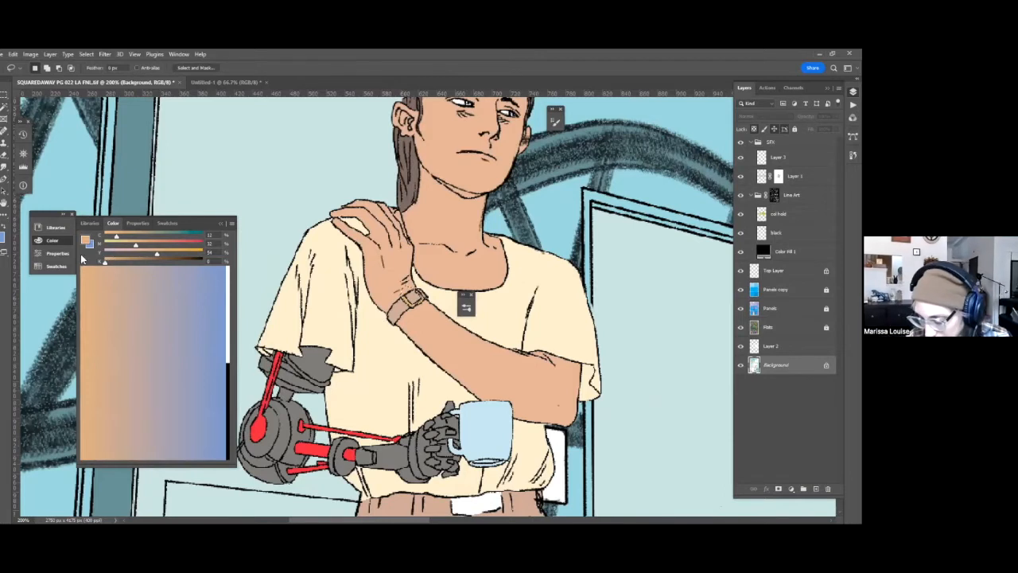
pyautogui.moveTo(135, 245); pyautogui.dragTo(80, 254)
pyautogui.press('g')
pyautogui.click(413, 299)
pyautogui.moveTo(497, 310)
pyautogui.mouseDown()
pyautogui.moveTo(509, 239)
pyautogui.moveTo(477, 258)
pyautogui.moveTo(461, 389)
pyautogui.moveTo(472, 433)
pyautogui.mouseUp()
pyautogui.hotkey('ctrl', 's')
# Add a Solid Color fill layer directly above the Panels layer and choose the muted slate blue #676c7c for it.
pyautogui.press('w')
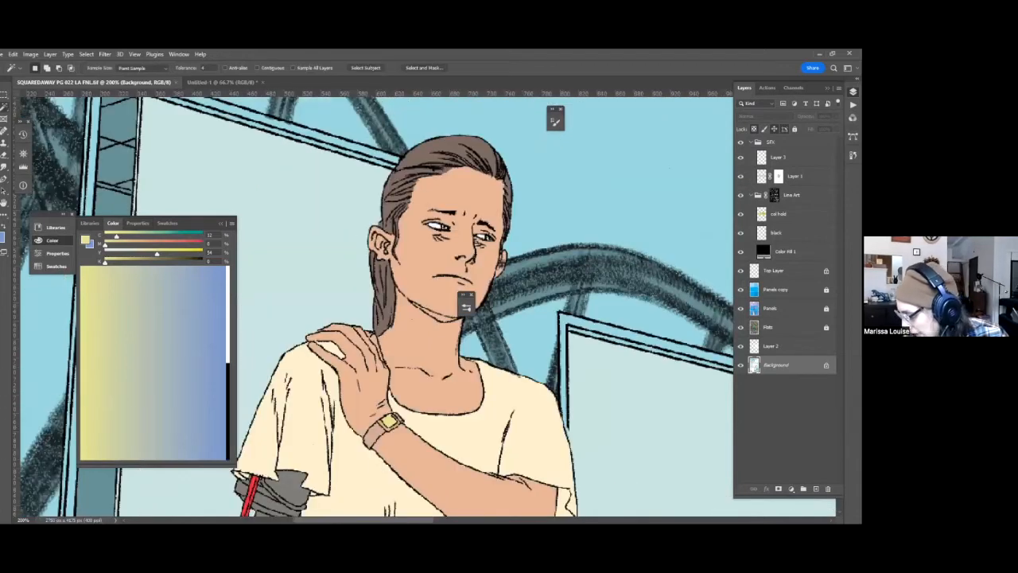
pyautogui.click(754, 310)
pyautogui.click(792, 488)
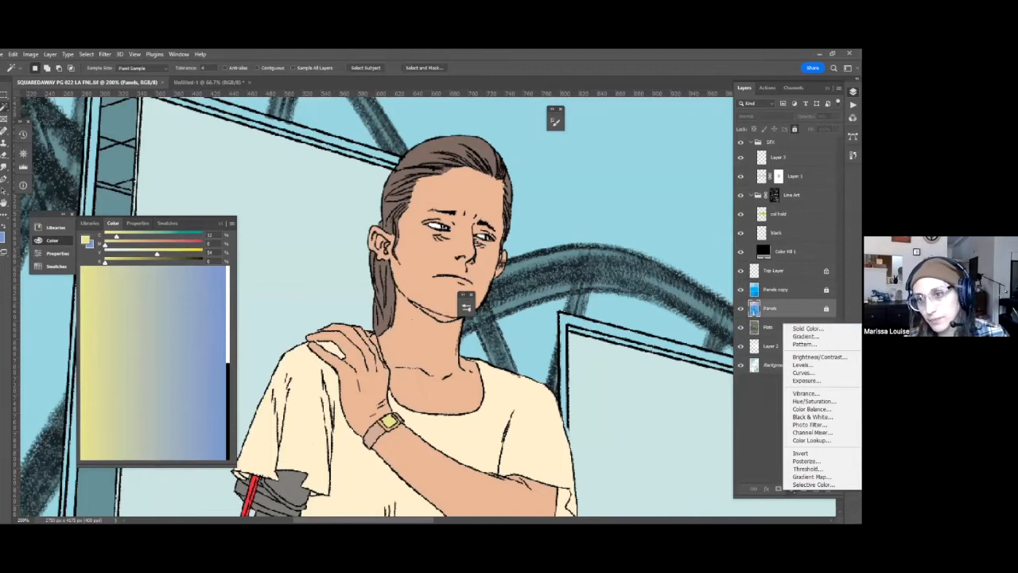
pyautogui.click(807, 328)
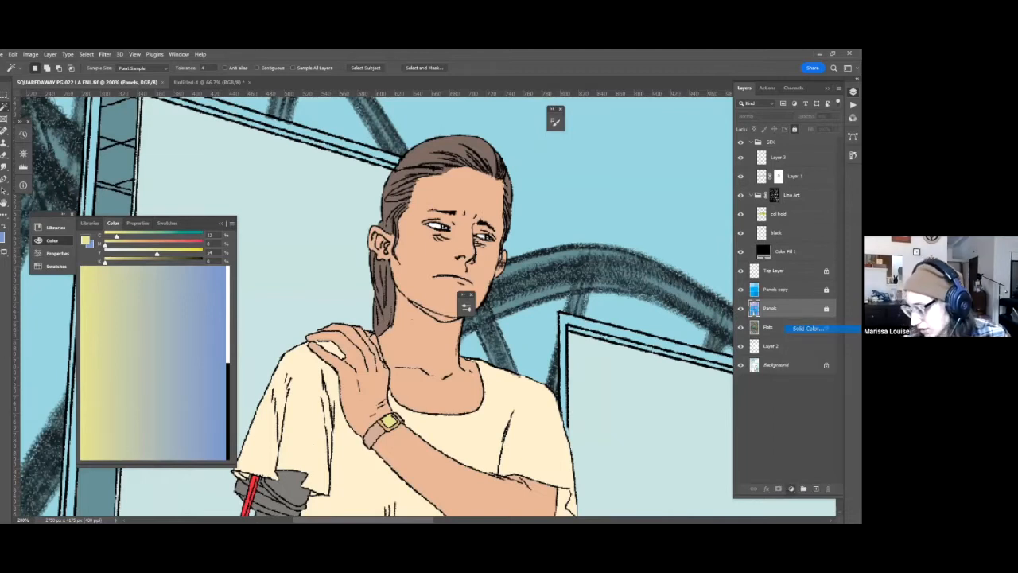
pyautogui.moveTo(707, 163)
pyautogui.mouseDown()
pyautogui.moveTo(706, 176)
pyautogui.moveTo(707, 164)
pyautogui.mouseUp()
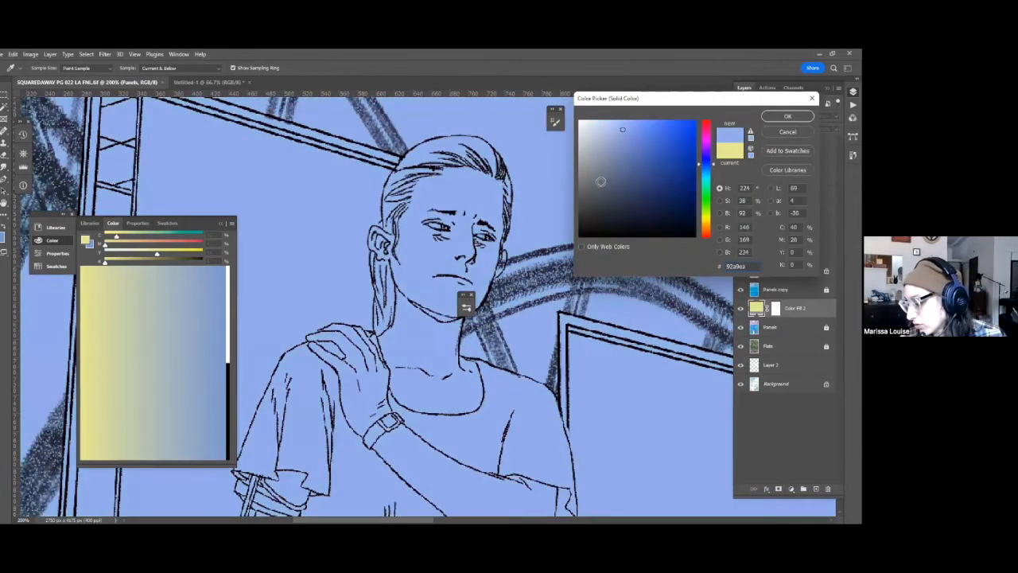
pyautogui.click(603, 184)
pyautogui.click(598, 180)
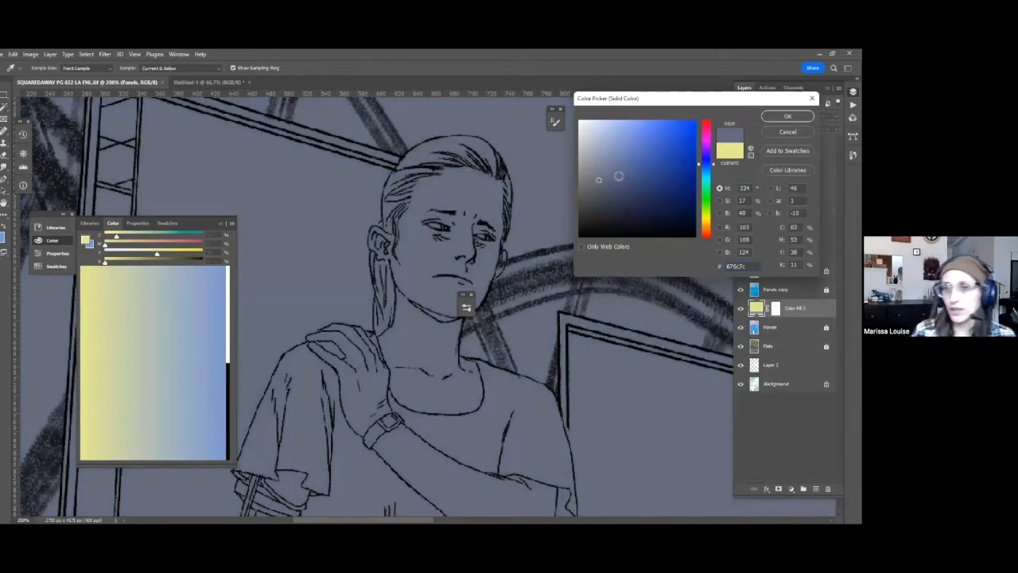
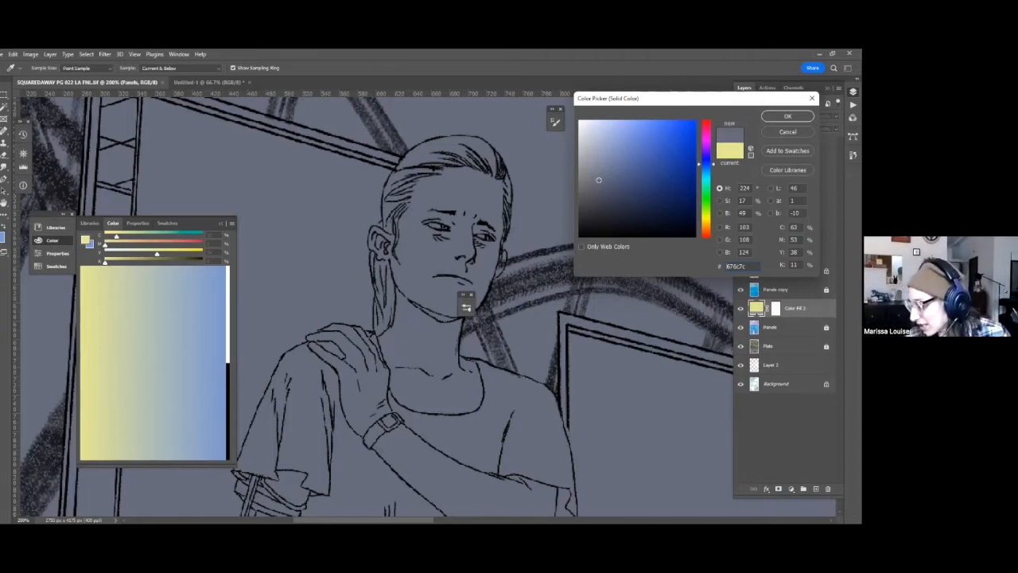
# Darken the fill layer's color to the slate gray #4b4e56 and set its blending mode to Hard Light.
pyautogui.click(594, 197)
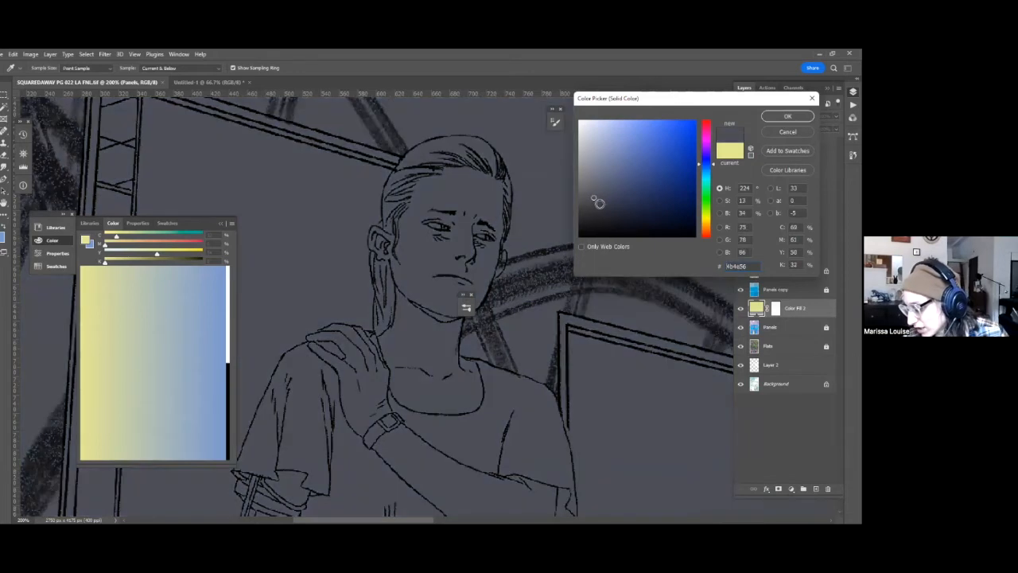
pyautogui.press('Return')
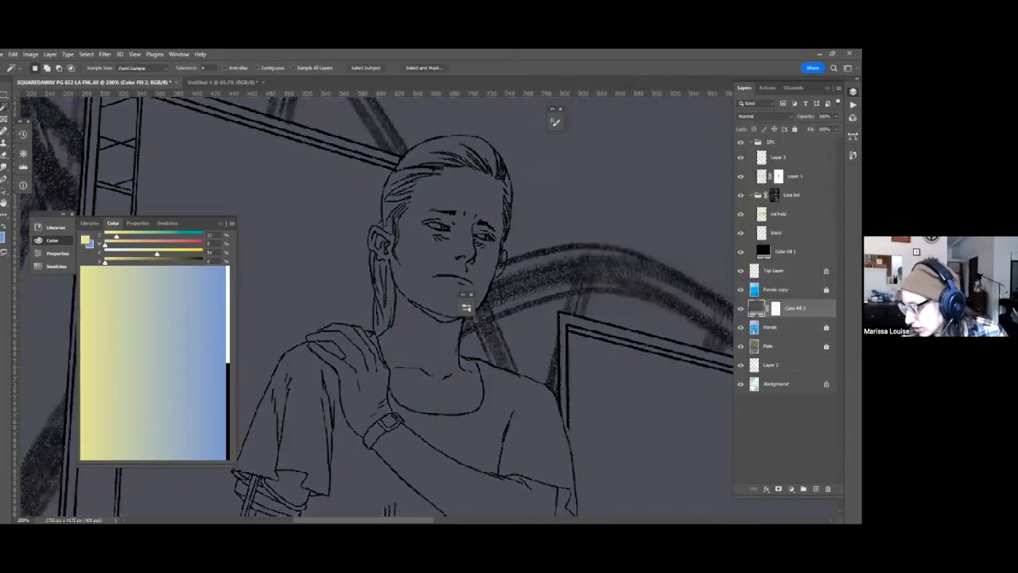
pyautogui.click(762, 116)
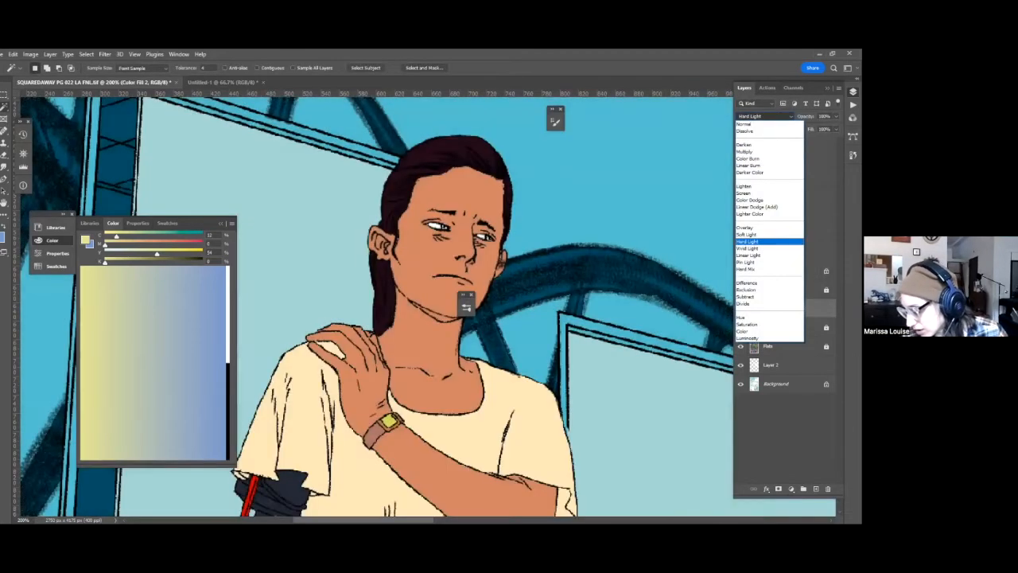
pyautogui.click(748, 242)
# Invert the Hard Light fill layer's mask to black to hide the dark tint across the page.
pyautogui.click(776, 308)
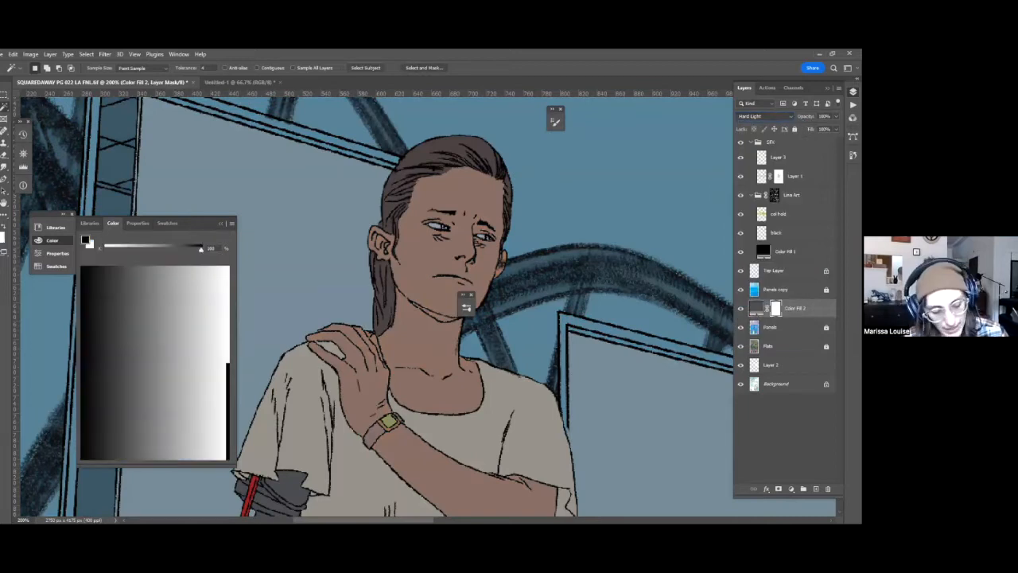
pyautogui.hotkey('ctrl', 'i')
pyautogui.click(771, 327)
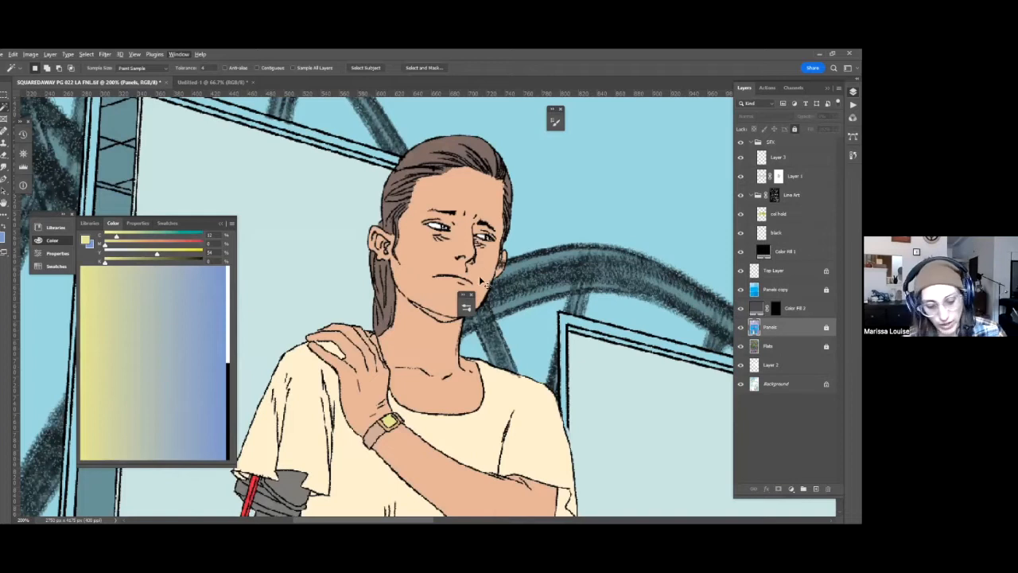
pyautogui.hotkey('ctrl', '0')
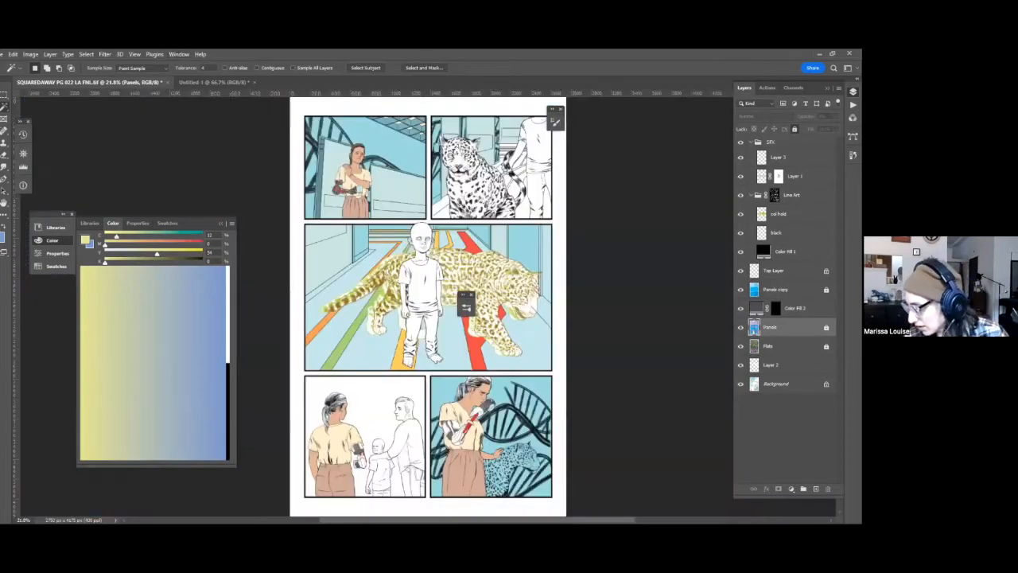
pyautogui.click(776, 309)
pyautogui.click(179, 54)
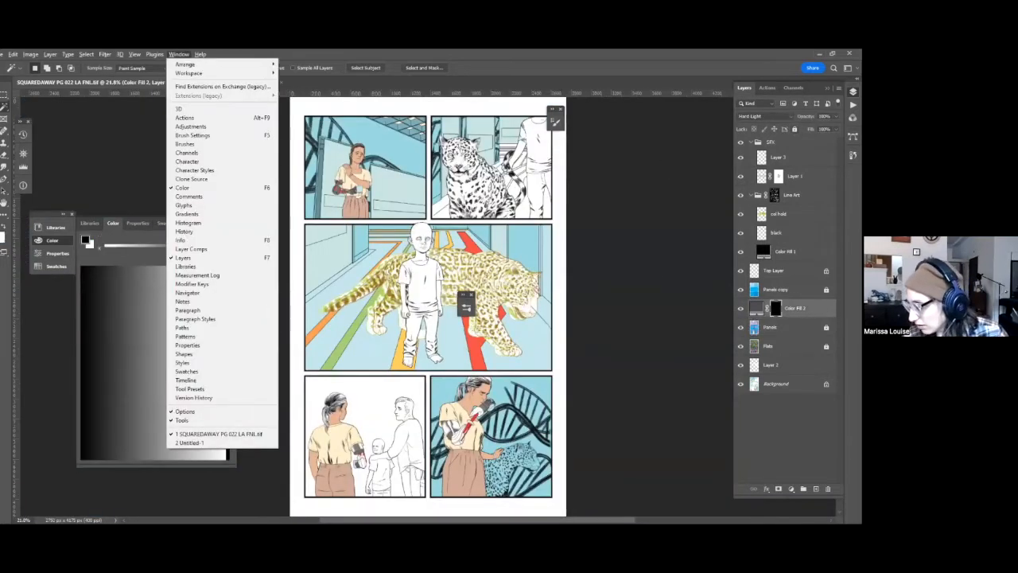
# Add a new layer above Layer 3 and marquee-select the whole page area outside the first panel.
pyautogui.click(778, 157)
pyautogui.hotkey('ctrl', 'shift', 'alt', 'n')
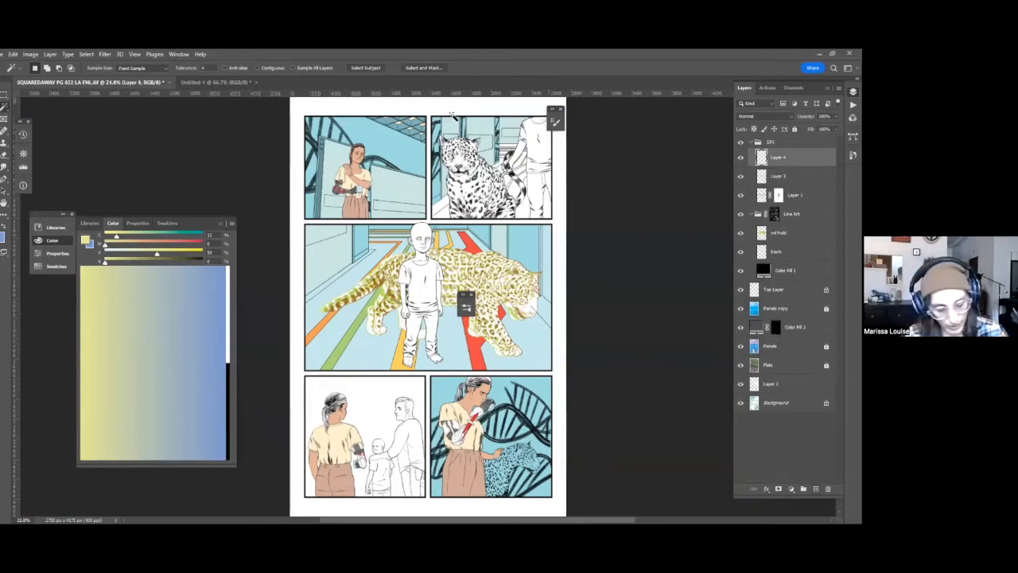
pyautogui.press('m')
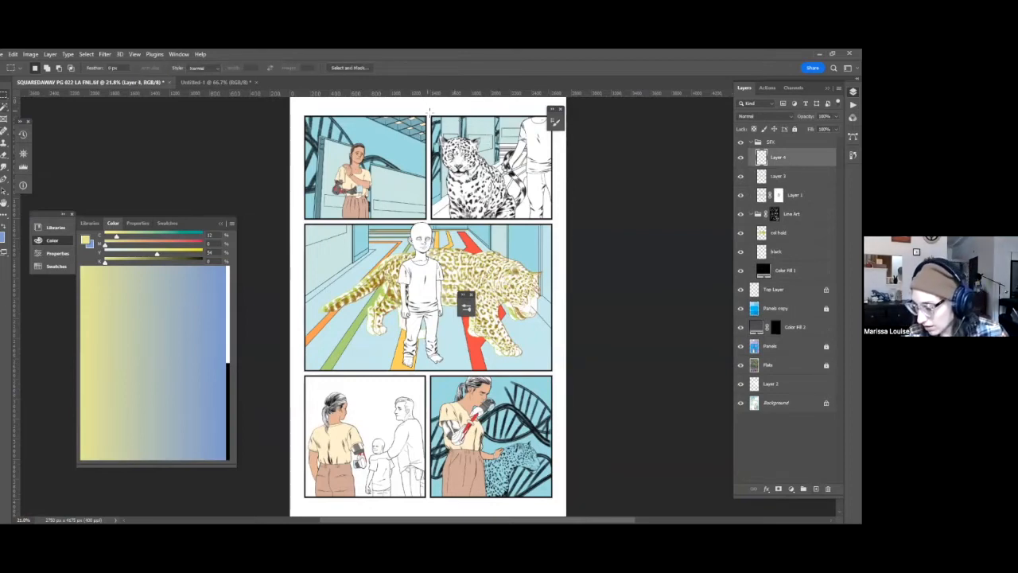
pyautogui.moveTo(564, 229); pyautogui.dragTo(428, 112)
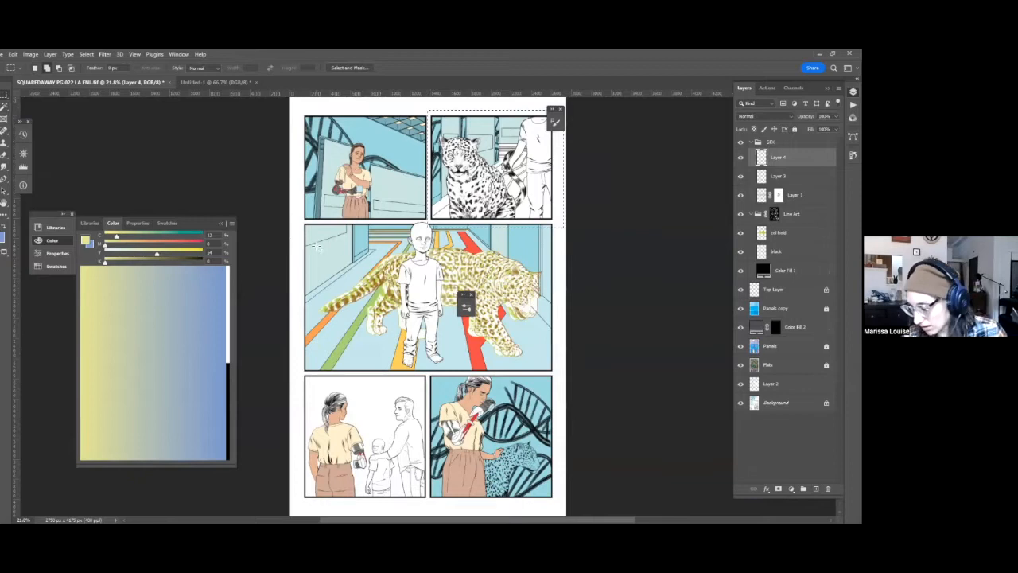
pyautogui.moveTo(575, 363); pyautogui.dragTo(667, 522)
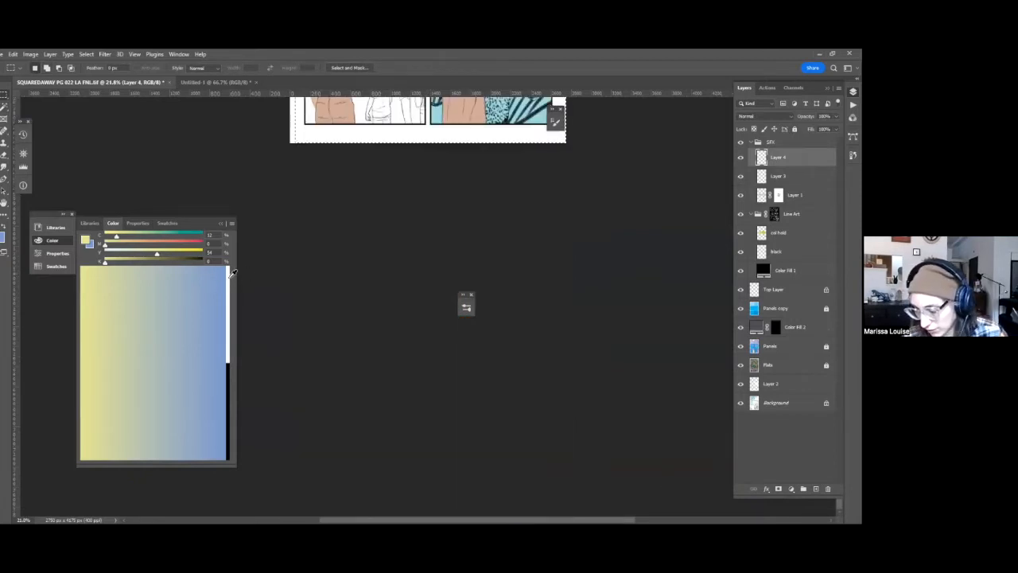
# Fill the selected area around the first panel with white on the new layer and deselect.
pyautogui.click(228, 272)
pyautogui.hotkey('alt', 'BackSpace')
pyautogui.moveTo(506, 200); pyautogui.dragTo(505, 517)
pyautogui.moveTo(528, 104); pyautogui.dragTo(573, 257)
pyautogui.hotkey('ctrl', 'd')
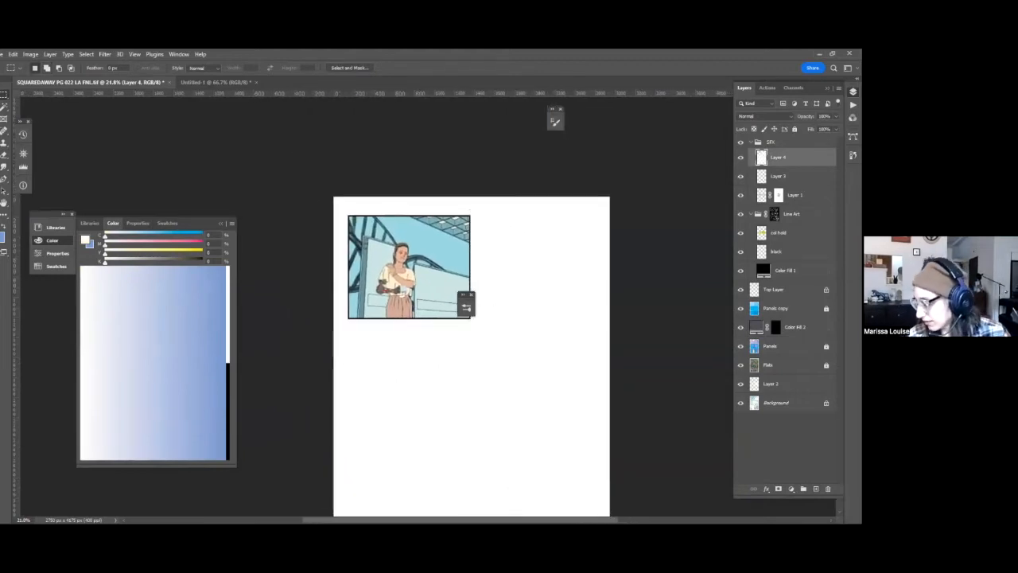
# Select the first panel's background from the Panels layer and brush 41% gray shading into the fill layer's mask around its corners.
pyautogui.click(770, 346)
pyautogui.press('w')
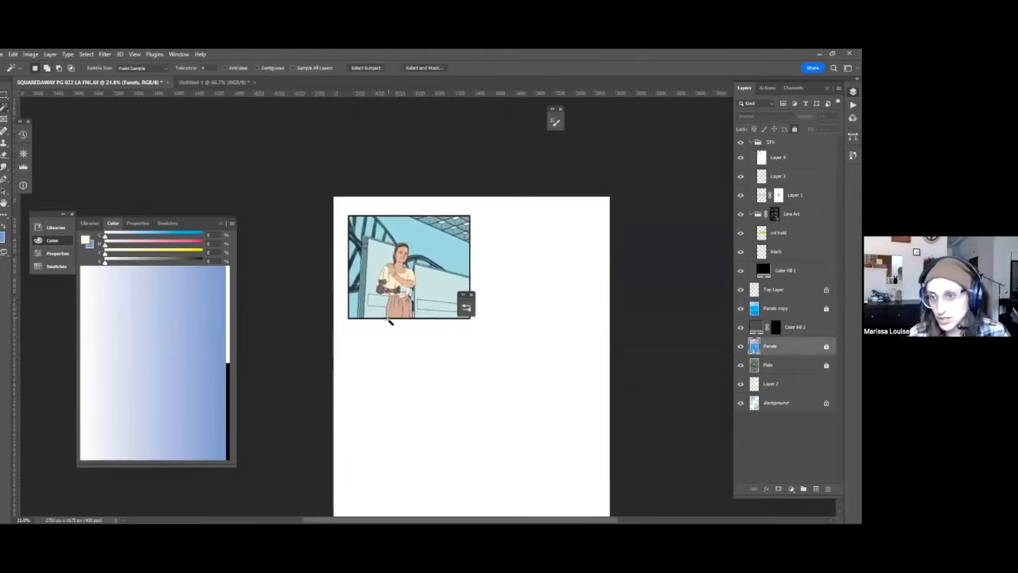
pyautogui.click(459, 260)
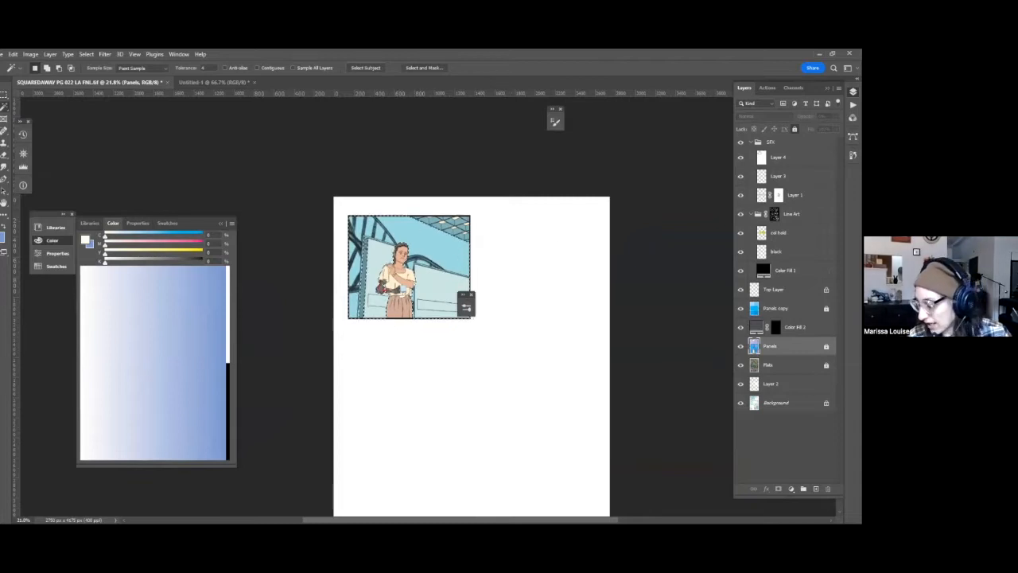
pyautogui.click(776, 327)
pyautogui.press('b')
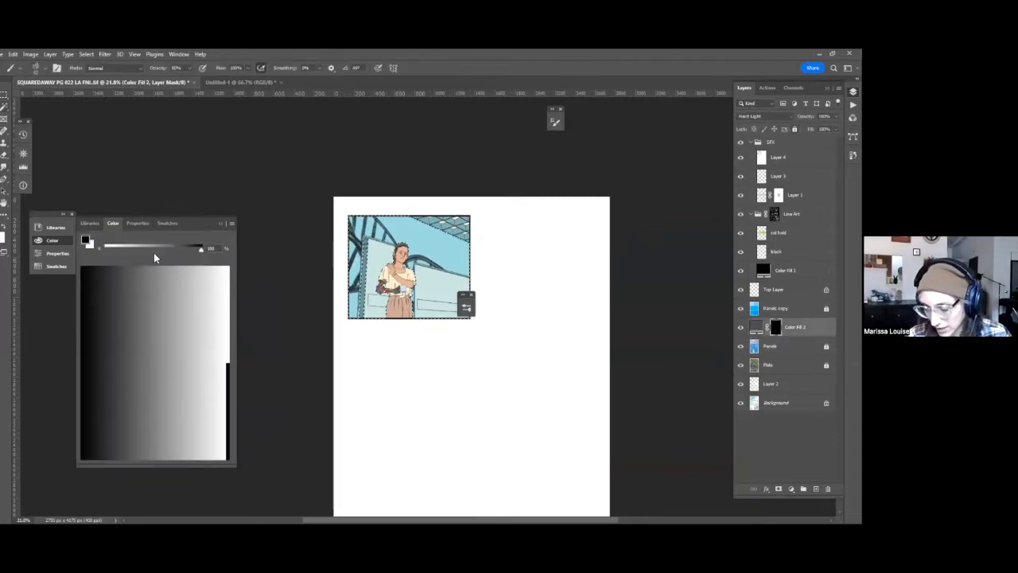
pyautogui.click(156, 244)
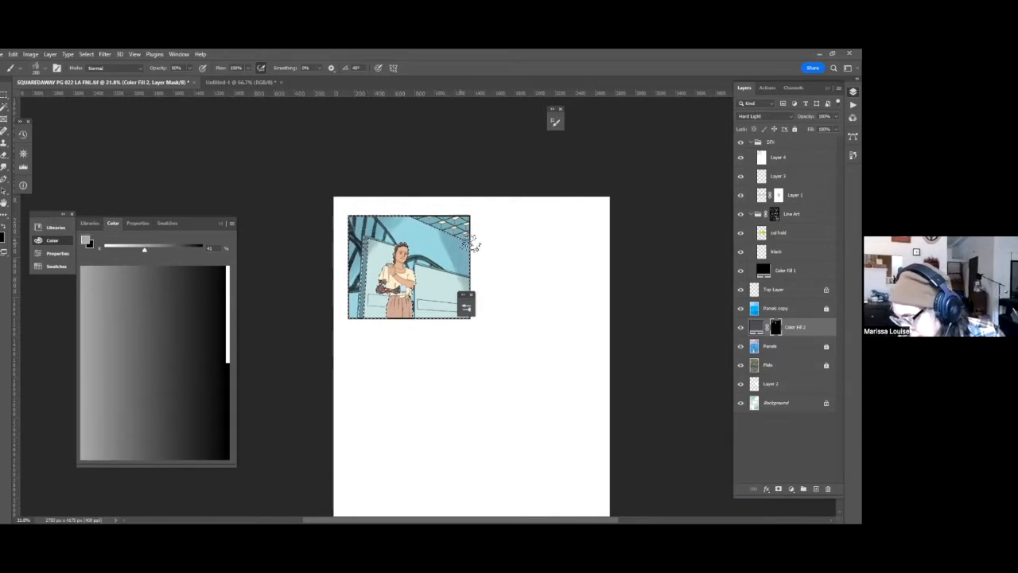
# Replace the textured brush with a solid brush preset at 100% opacity for painting on the fill layer's mask.
pyautogui.press('g')
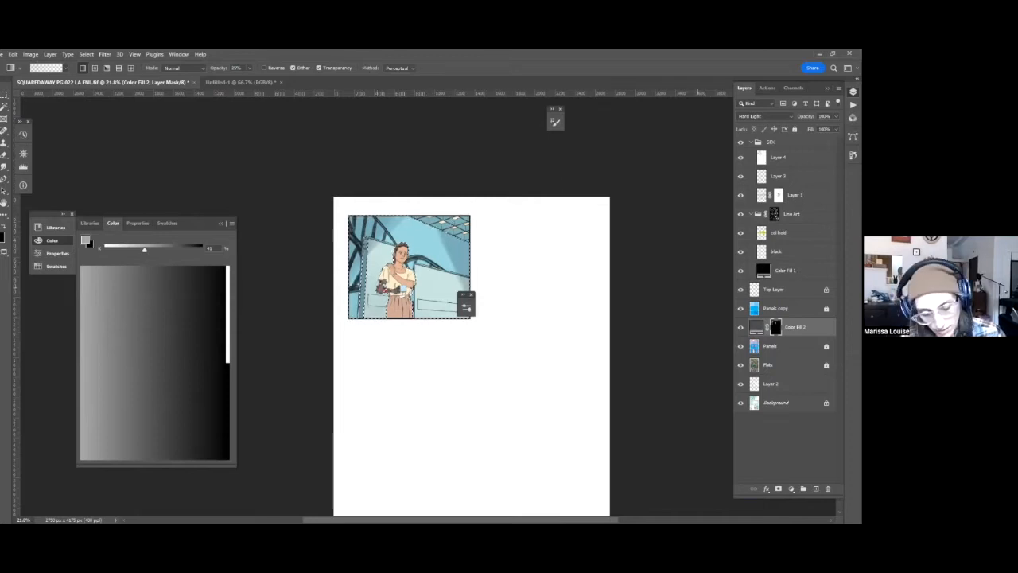
pyautogui.hotkey('ctrl', '+')
pyautogui.hotkey('ctrl', '+')
pyautogui.hotkey('ctrl', '+')
pyautogui.hotkey('ctrl', '+')
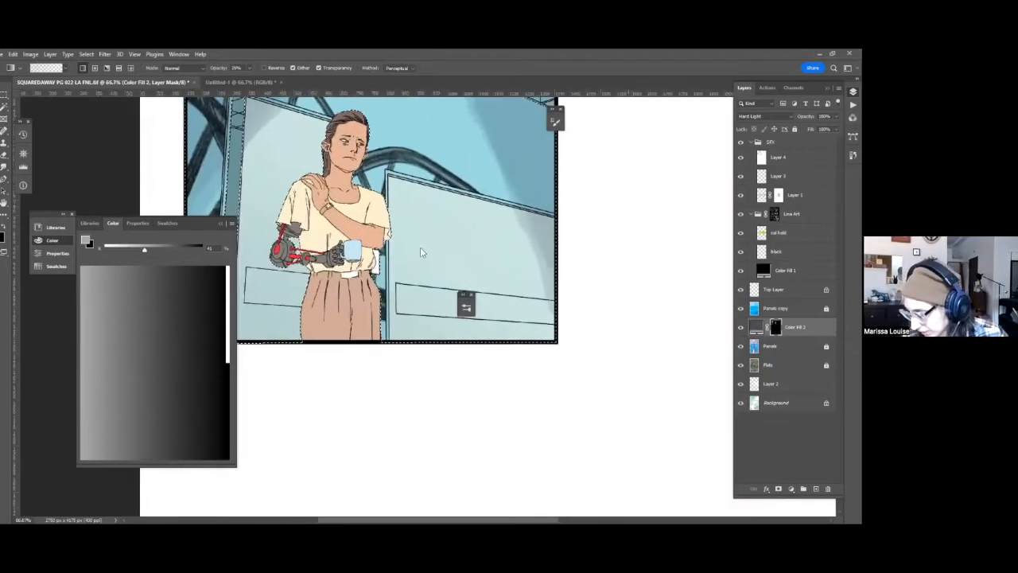
pyautogui.rightClick(439, 237)
pyautogui.press('b')
pyautogui.rightClick(467, 242)
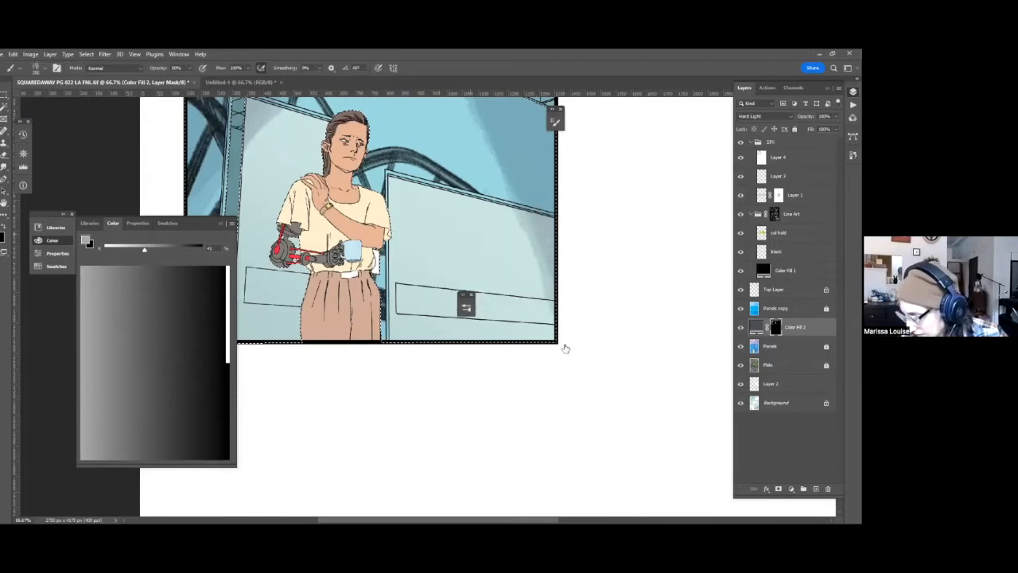
pyautogui.click(524, 320)
# Select the woman's figure from the Panels layer with the Magic Wand and reactivate the fill layer's mask for brushing.
pyautogui.click(784, 346)
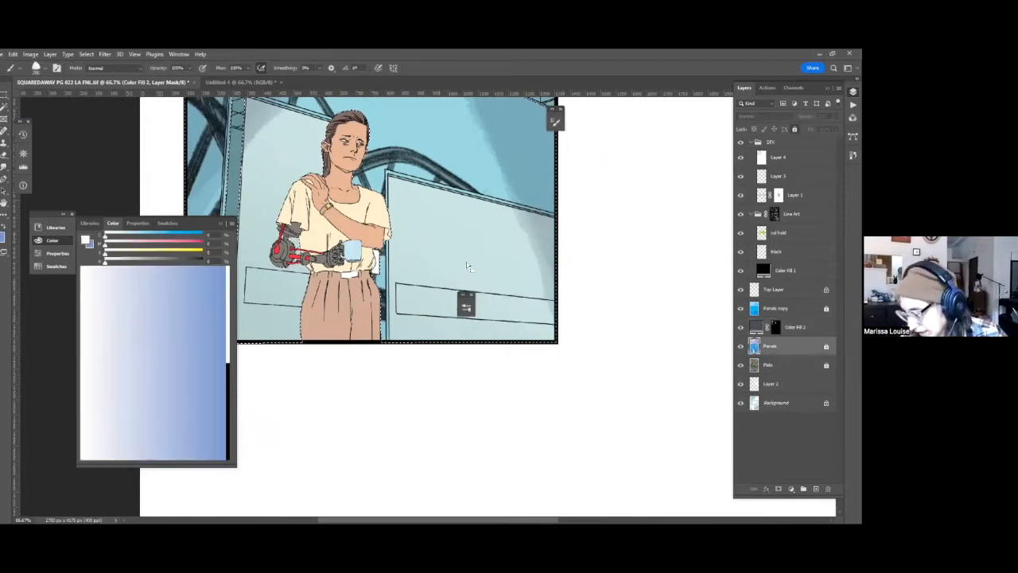
pyautogui.press('w')
pyautogui.click(337, 254)
pyautogui.click(777, 327)
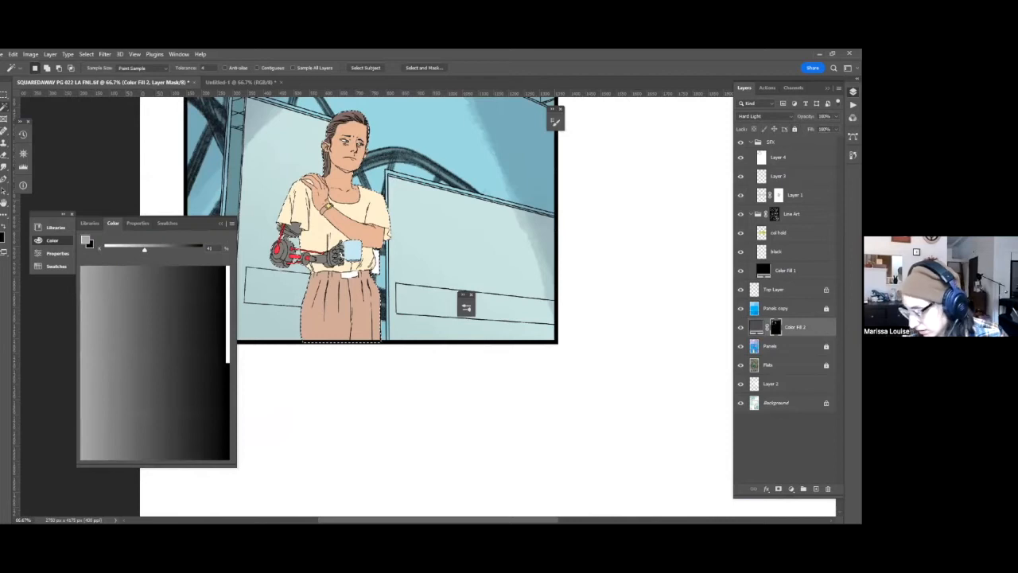
pyautogui.press('b')
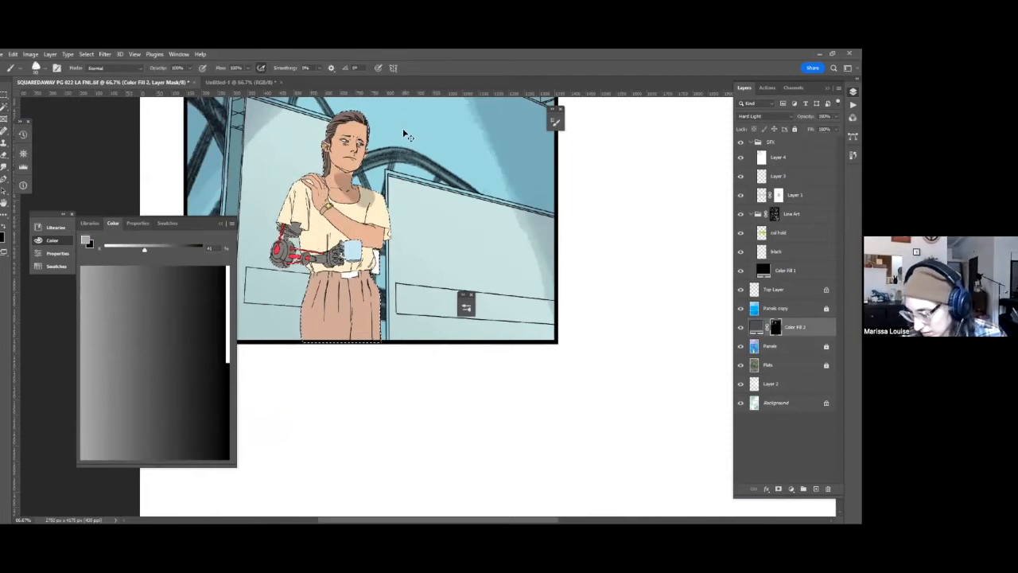
pyautogui.hotkey('ctrl', '+')
pyautogui.hotkey('ctrl', '+')
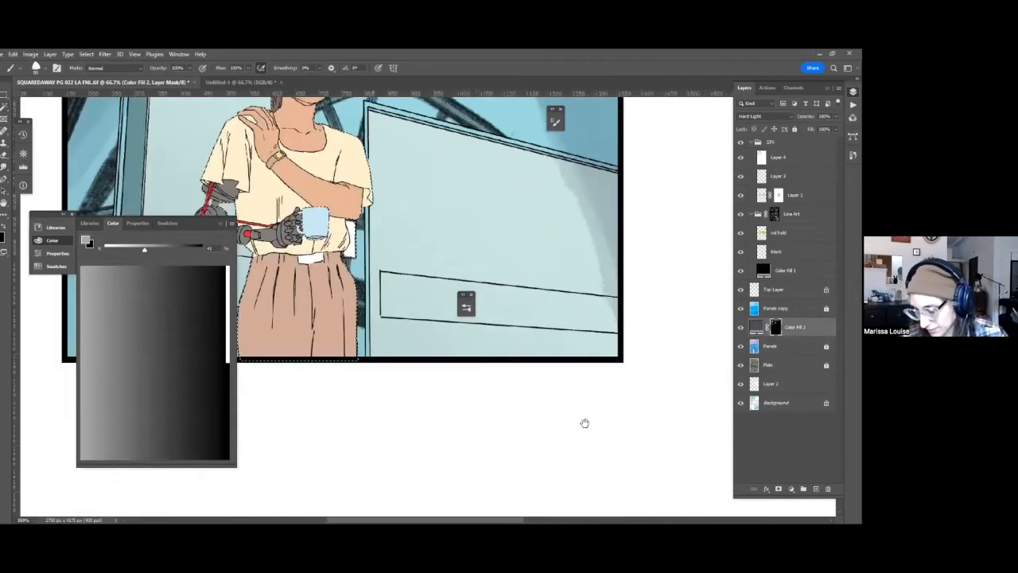
pyautogui.hotkey('ctrl', '+')
# Brush gray shadow into the fill layer's mask on the woman's head, including along her forehead hairline.
pyautogui.moveTo(298, 144); pyautogui.dragTo(650, 414)
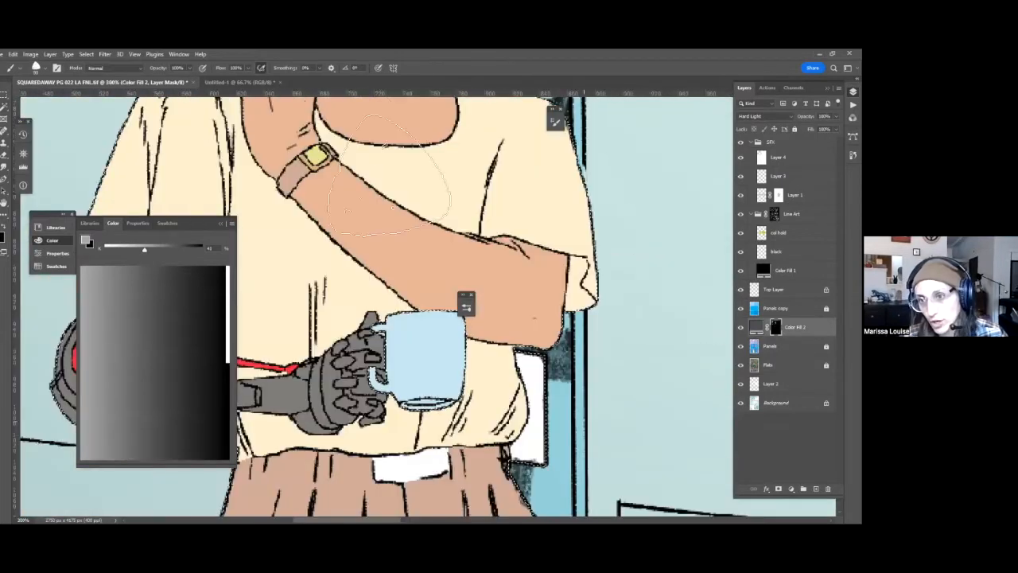
pyautogui.moveTo(362, 198); pyautogui.dragTo(327, 341)
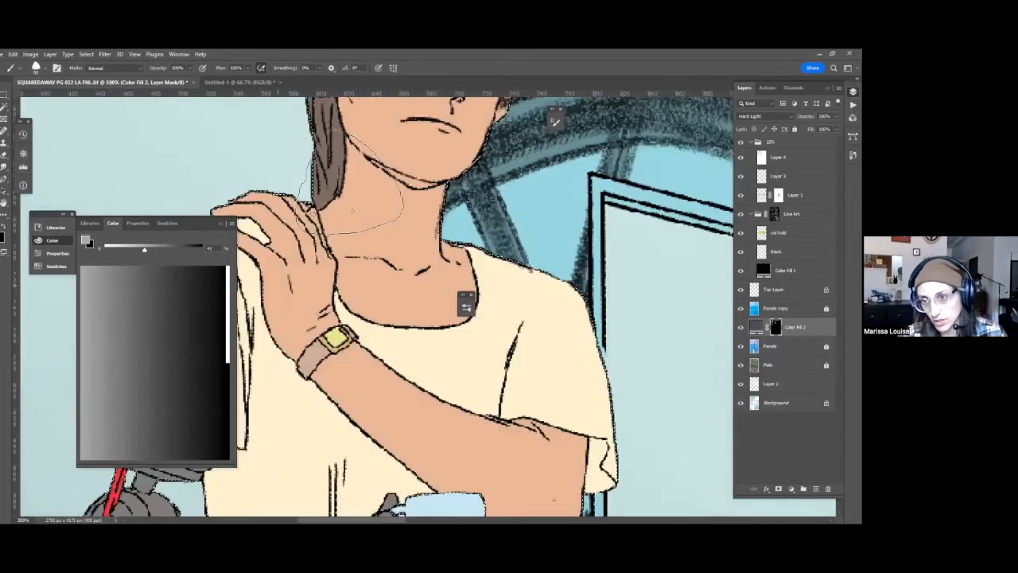
pyautogui.moveTo(302, 212)
pyautogui.mouseDown()
pyautogui.moveTo(350, 183)
pyautogui.moveTo(366, 152)
pyautogui.mouseUp()
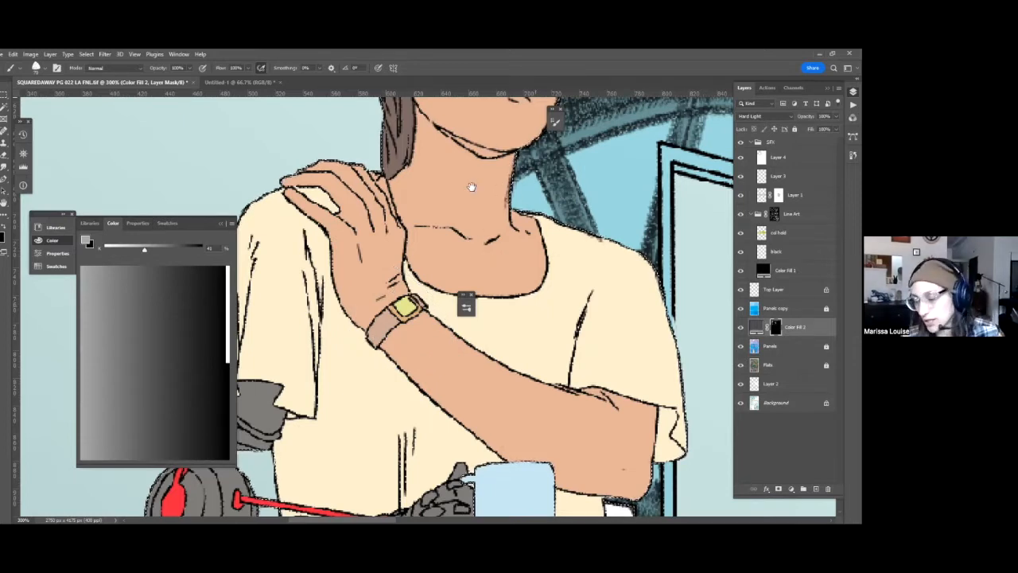
pyautogui.scroll(5, 458, 310)
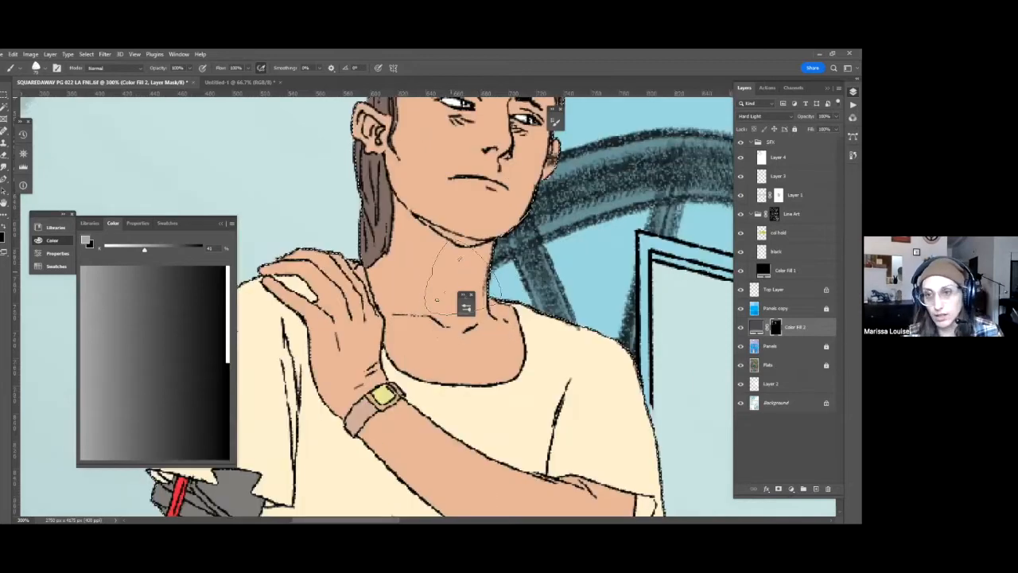
pyautogui.scroll(1, 397, 238)
pyautogui.scroll(2, 361, 199)
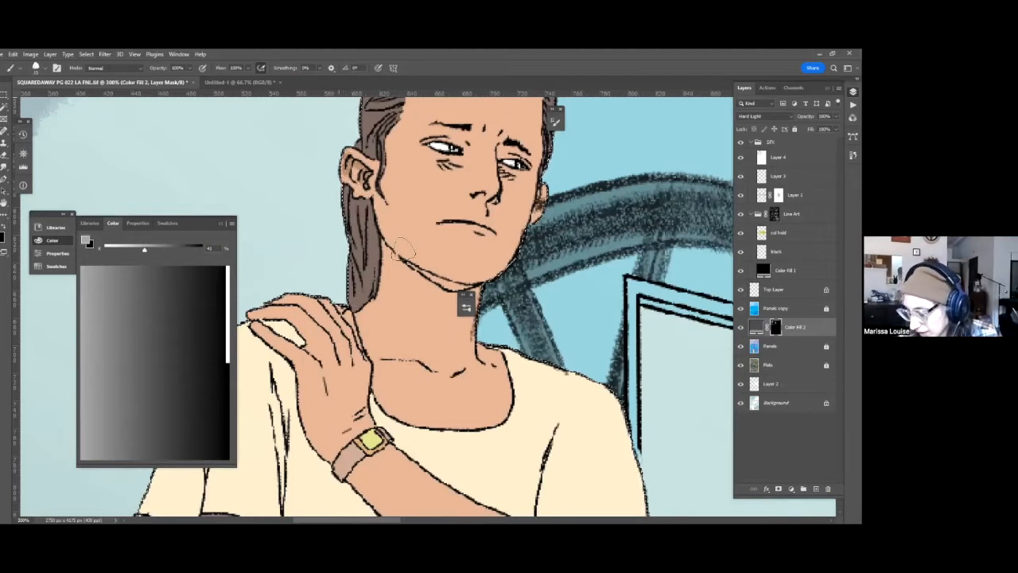
pyautogui.moveTo(358, 250); pyautogui.dragTo(333, 370)
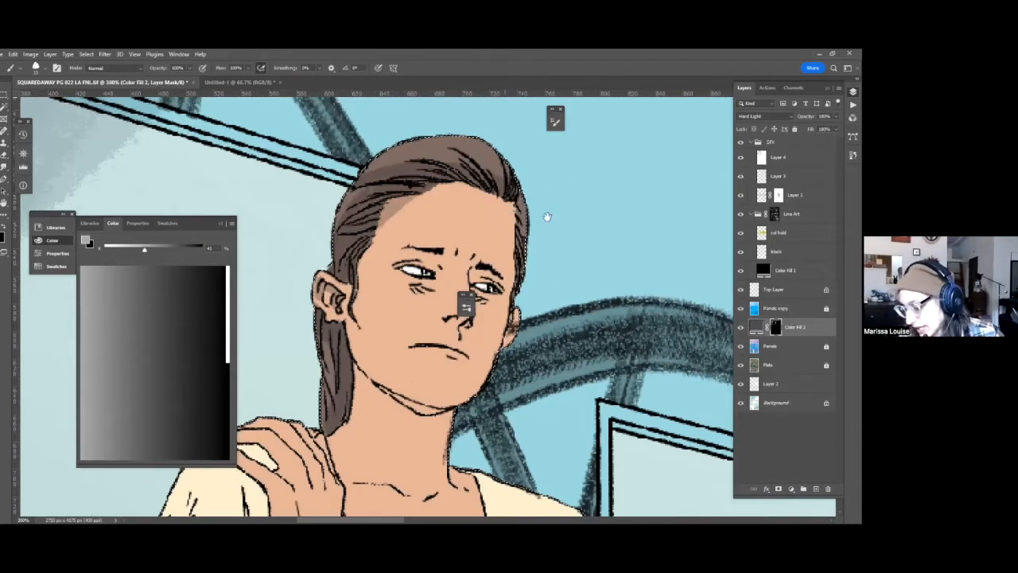
pyautogui.moveTo(471, 304); pyautogui.dragTo(492, 289)
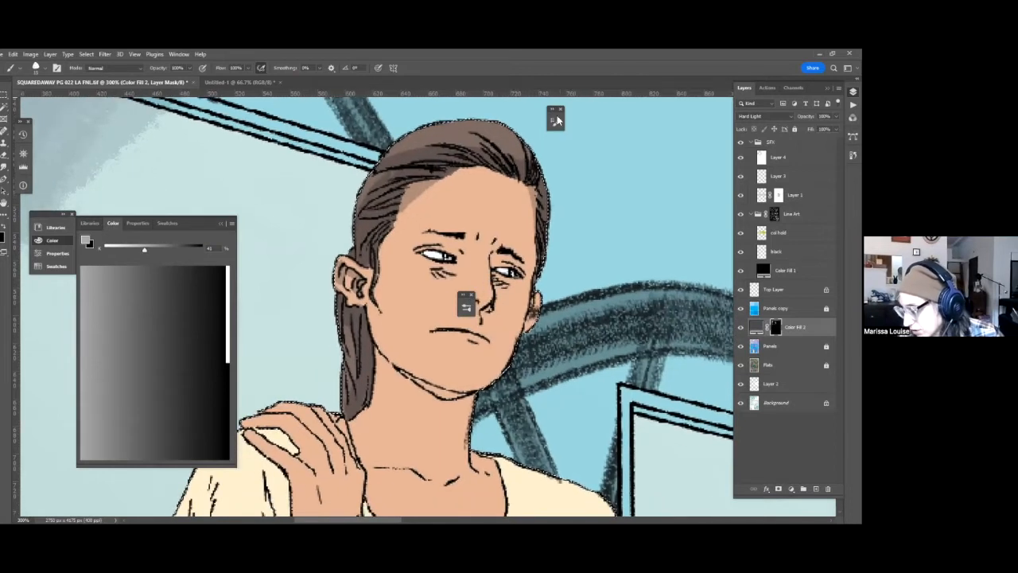
# Move the collapsed floating panel off the woman's face and brush gray shadow into the mask under her nose and around the inner eye.
pyautogui.moveTo(466, 296)
pyautogui.mouseDown()
pyautogui.moveTo(556, 113)
pyautogui.moveTo(702, 104)
pyautogui.mouseUp()
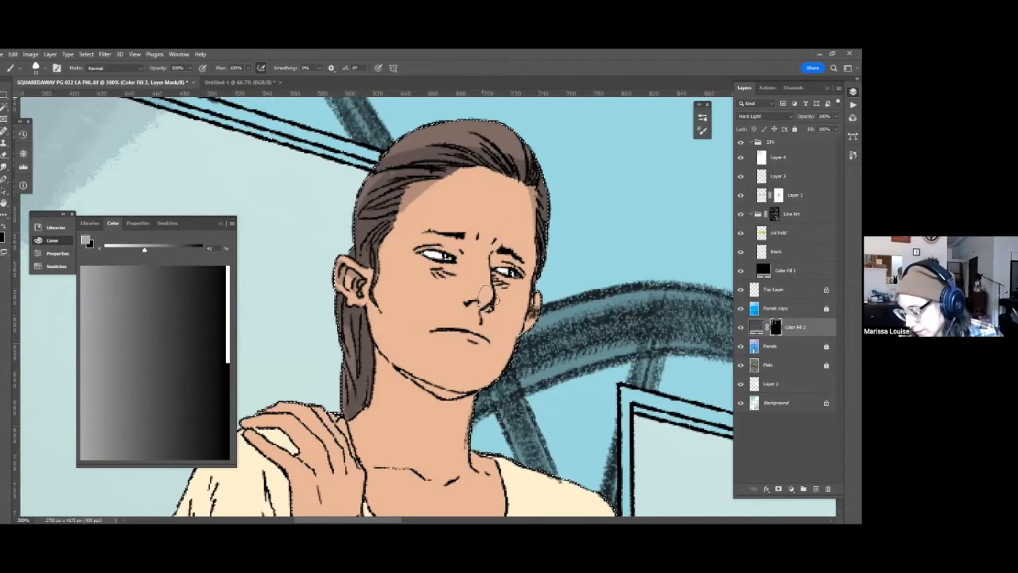
pyautogui.moveTo(467, 301); pyautogui.dragTo(479, 298)
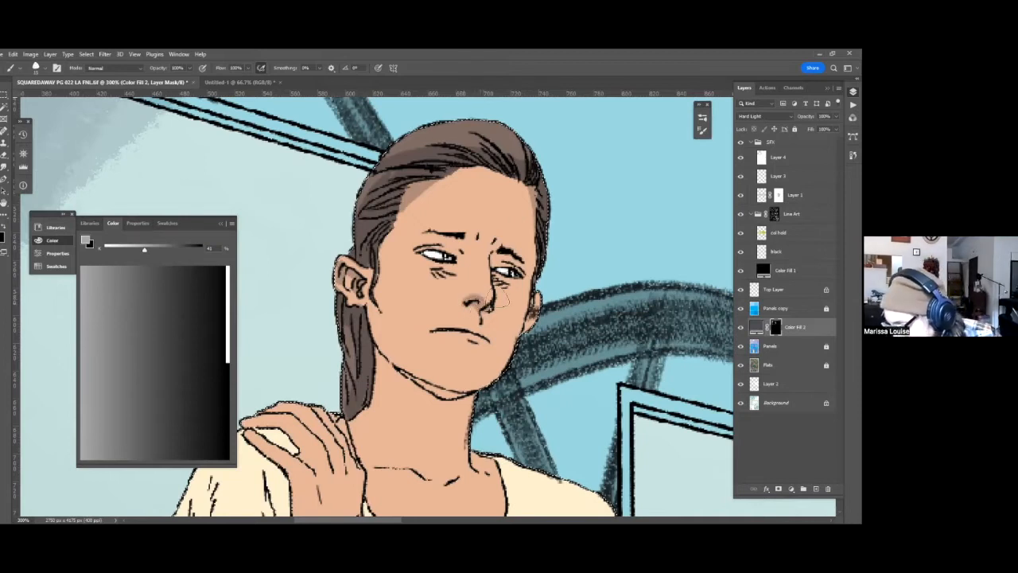
pyautogui.moveTo(472, 247)
pyautogui.mouseDown()
pyautogui.moveTo(437, 242)
pyautogui.moveTo(459, 251)
pyautogui.moveTo(474, 243)
pyautogui.moveTo(458, 264)
pyautogui.moveTo(472, 249)
pyautogui.moveTo(499, 266)
pyautogui.mouseUp()
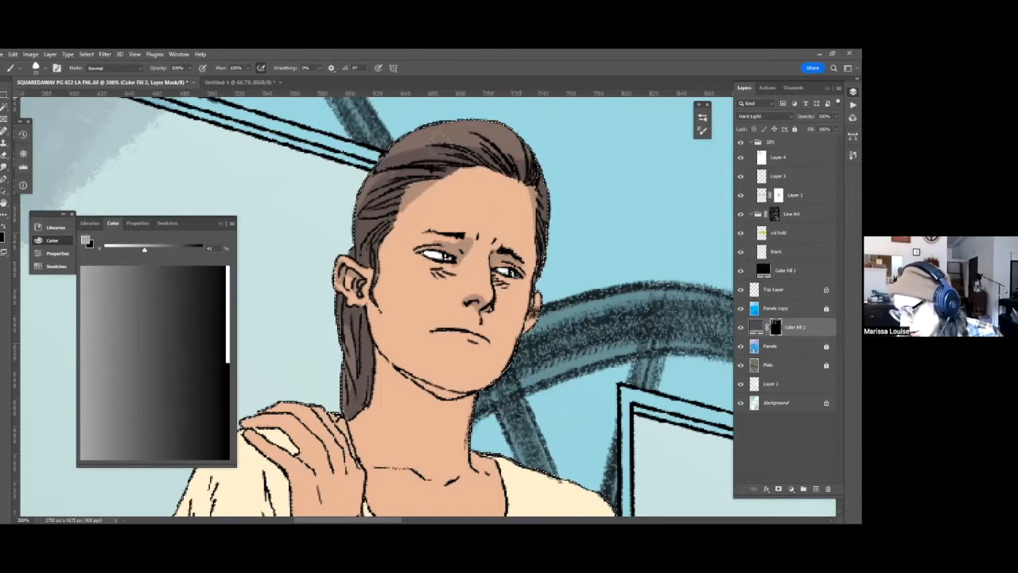
# Brush gray shadow into the fill layer's mask on the woman's neck, beneath her chin and jaw.
pyautogui.moveTo(409, 255); pyautogui.dragTo(427, 234)
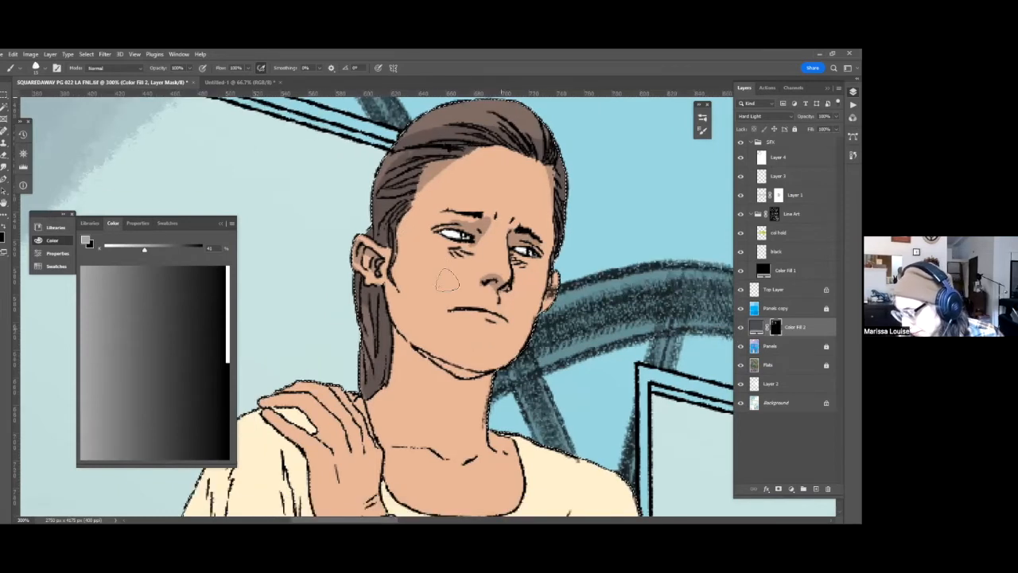
pyautogui.moveTo(502, 331); pyautogui.dragTo(512, 321)
pyautogui.moveTo(419, 293); pyautogui.dragTo(448, 271)
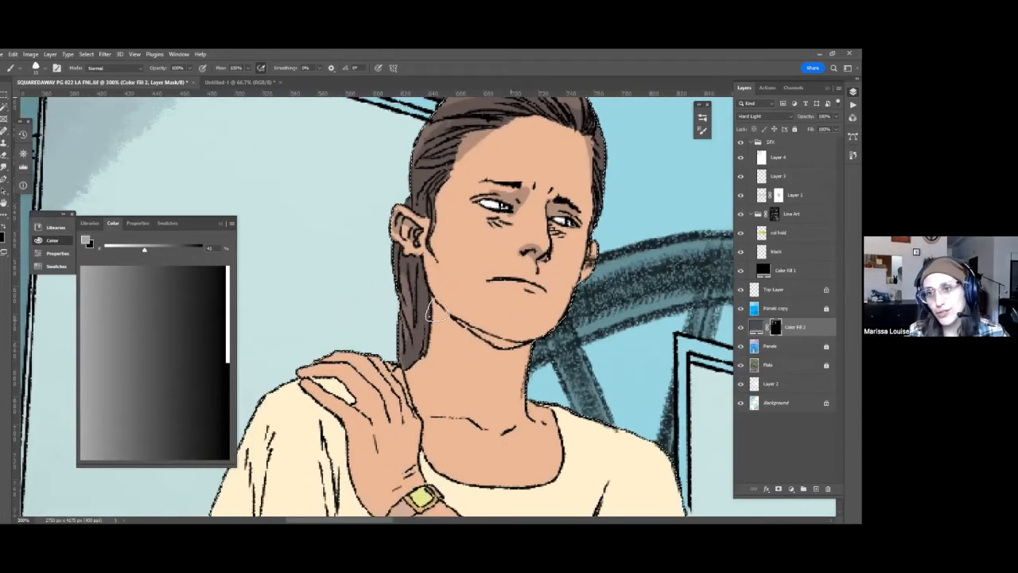
pyautogui.moveTo(432, 316); pyautogui.dragTo(437, 310)
pyautogui.moveTo(432, 245); pyautogui.dragTo(434, 258)
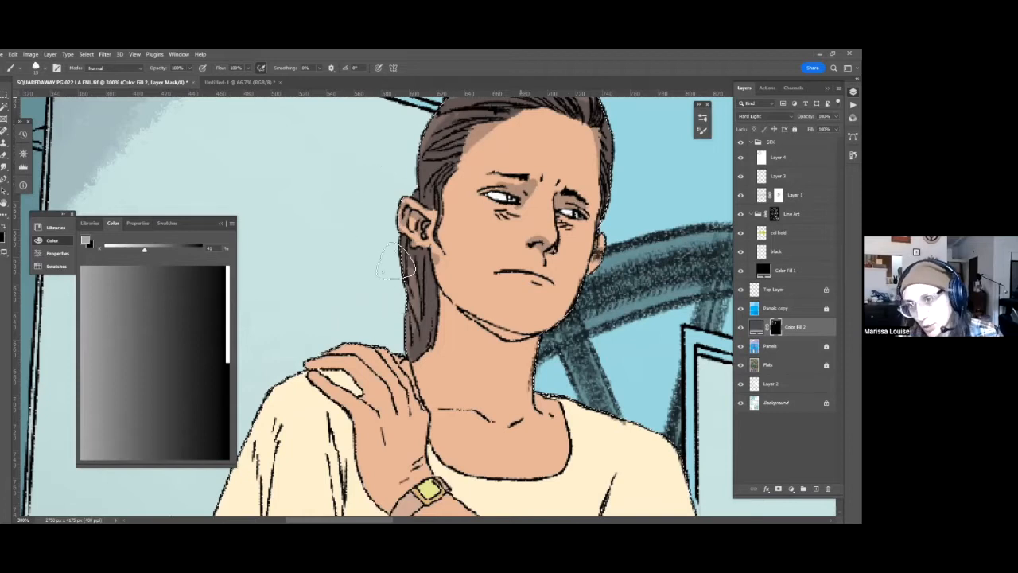
pyautogui.moveTo(430, 311); pyautogui.dragTo(362, 264)
pyautogui.press('x')
pyautogui.press('x')
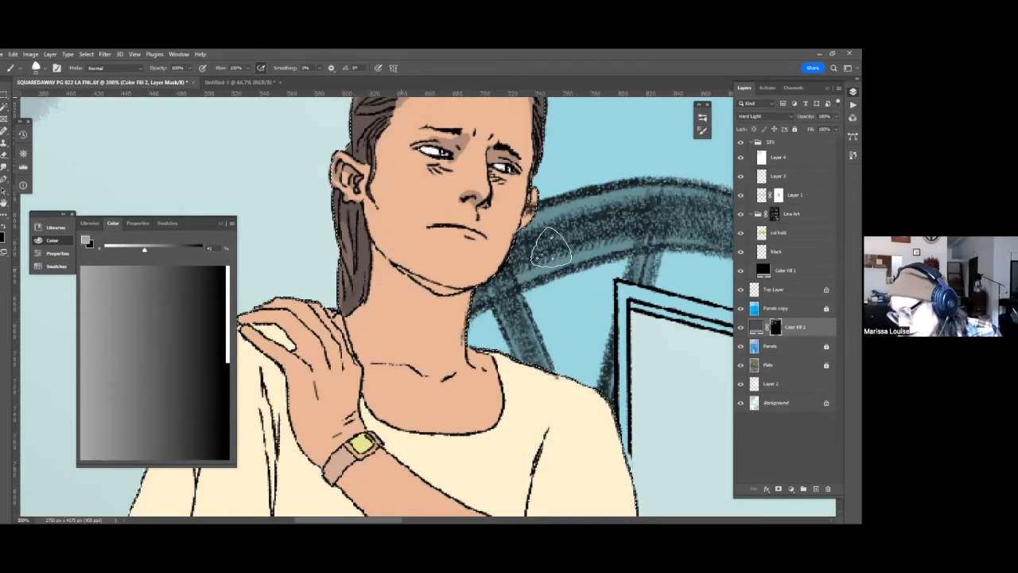
pyautogui.moveTo(394, 258)
pyautogui.mouseDown()
pyautogui.moveTo(421, 302)
pyautogui.moveTo(533, 236)
pyautogui.mouseUp()
pyautogui.moveTo(457, 313); pyautogui.dragTo(484, 243)
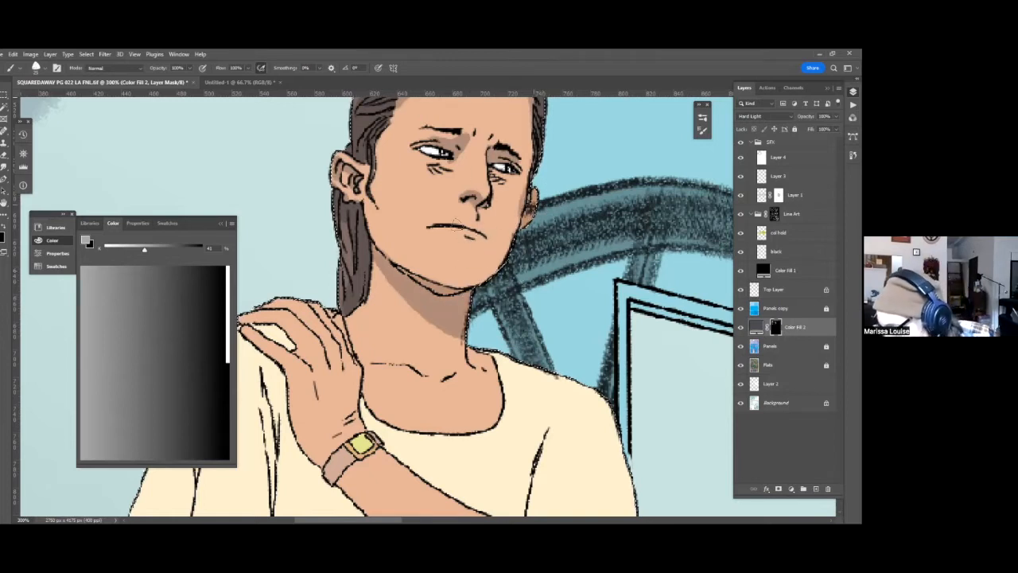
# Brush gray shadow into the fill layer's mask on the woman's upper lip and below her lower lip.
pyautogui.moveTo(480, 234)
pyautogui.mouseDown()
pyautogui.moveTo(442, 238)
pyautogui.moveTo(469, 223)
pyautogui.mouseUp()
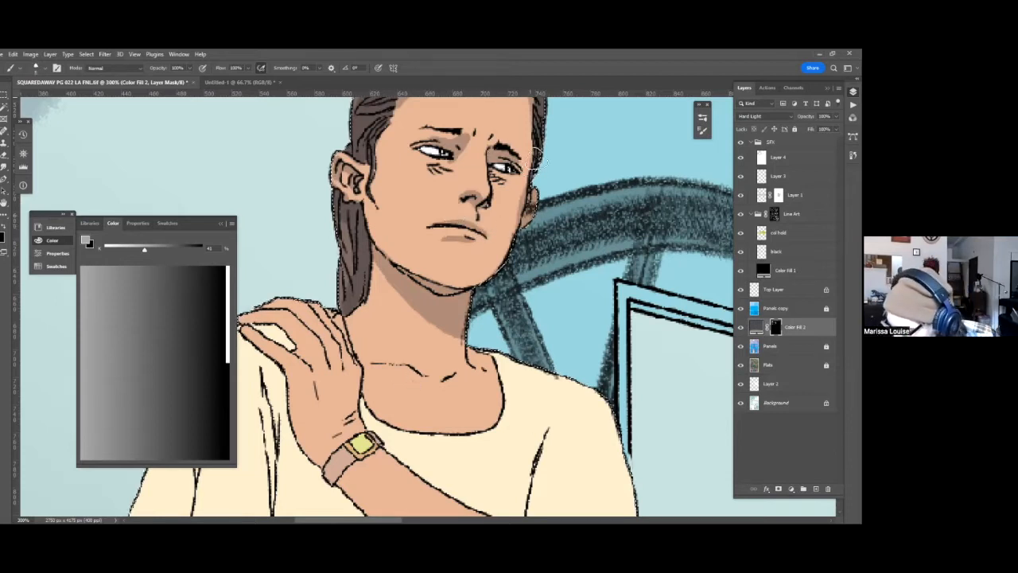
pyautogui.moveTo(535, 159); pyautogui.dragTo(557, 136)
pyautogui.moveTo(524, 279); pyautogui.dragTo(538, 261)
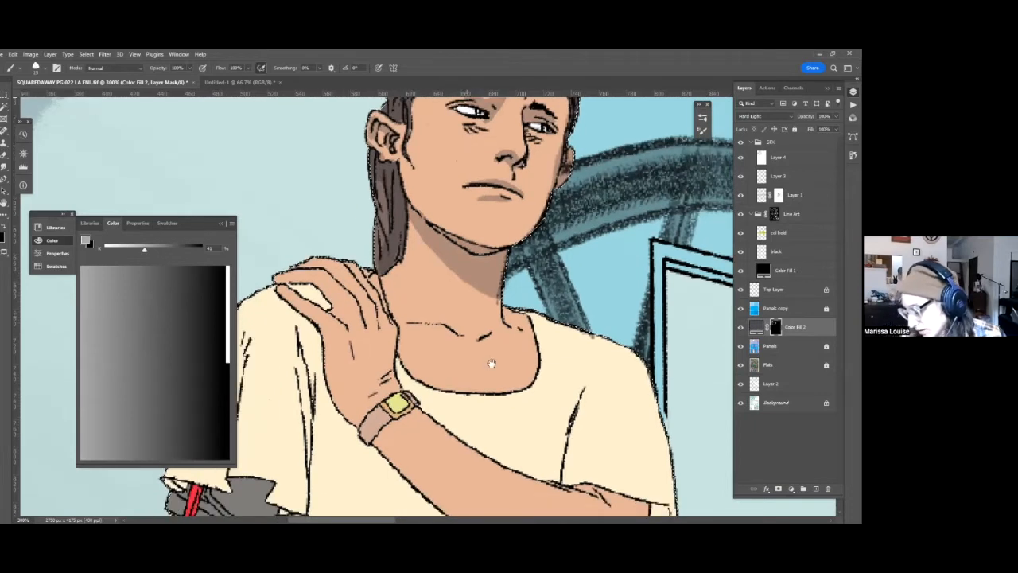
pyautogui.moveTo(442, 191); pyautogui.dragTo(456, 182)
pyautogui.moveTo(432, 244); pyautogui.dragTo(333, 370)
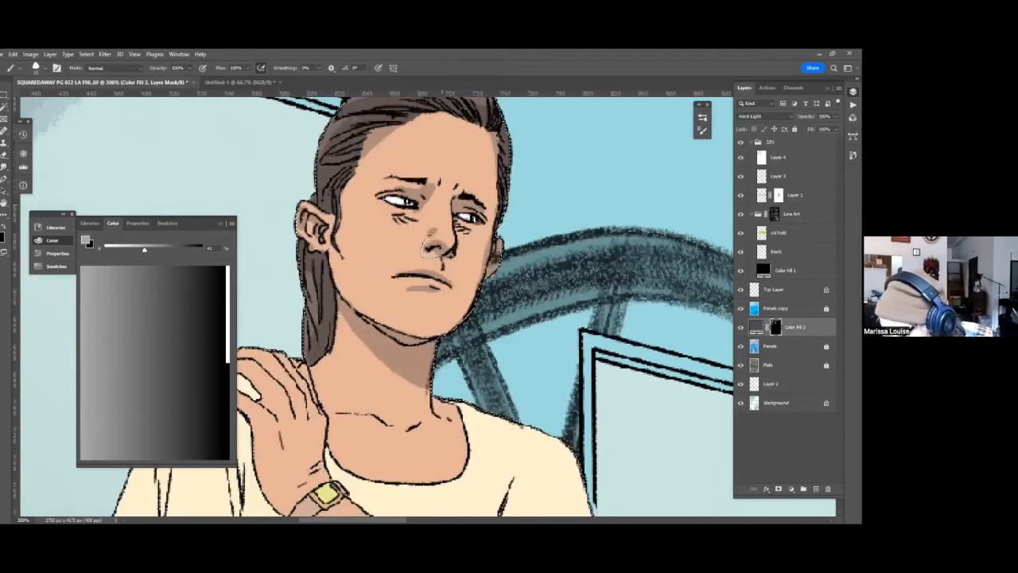
# Lower the brush opacity to 50% and paint softer shading along the woman's nose bridge and the far side of her face.
pyautogui.press('5')
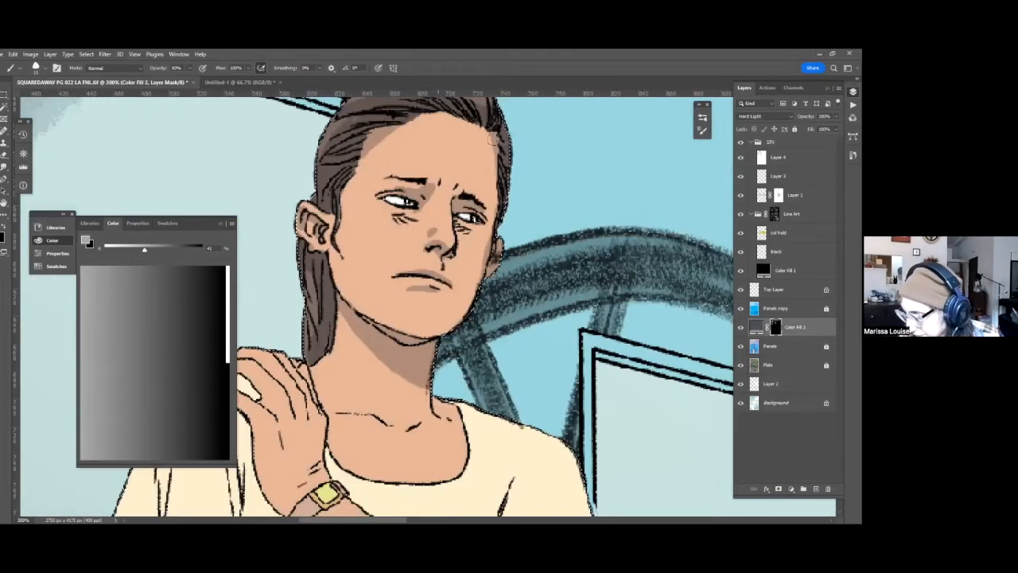
pyautogui.moveTo(542, 312); pyautogui.dragTo(599, 310)
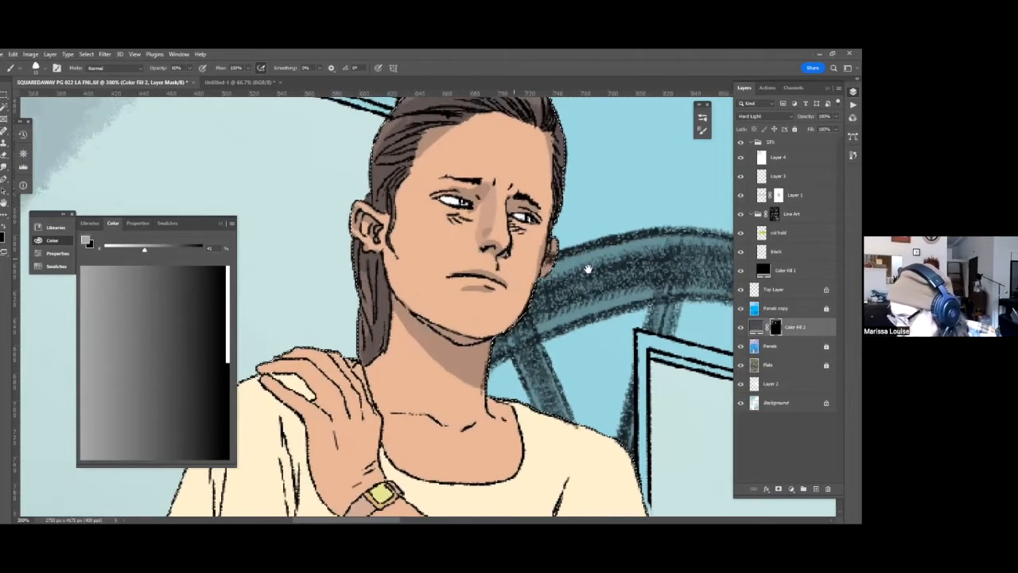
pyautogui.moveTo(588, 269); pyautogui.dragTo(580, 277)
pyautogui.moveTo(564, 219); pyautogui.dragTo(589, 219)
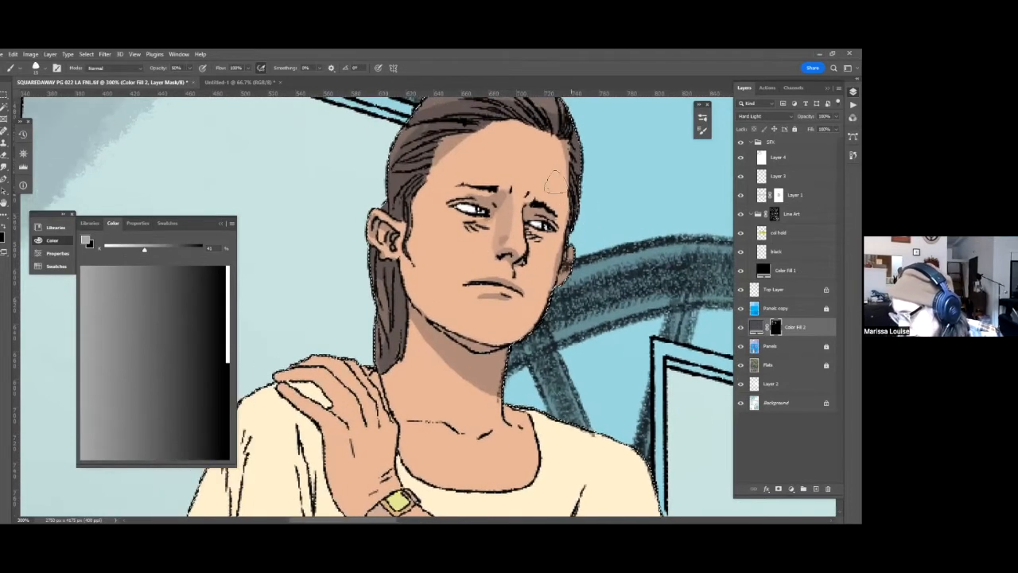
pyautogui.moveTo(440, 202); pyautogui.dragTo(451, 213)
pyautogui.moveTo(477, 119); pyautogui.dragTo(491, 130)
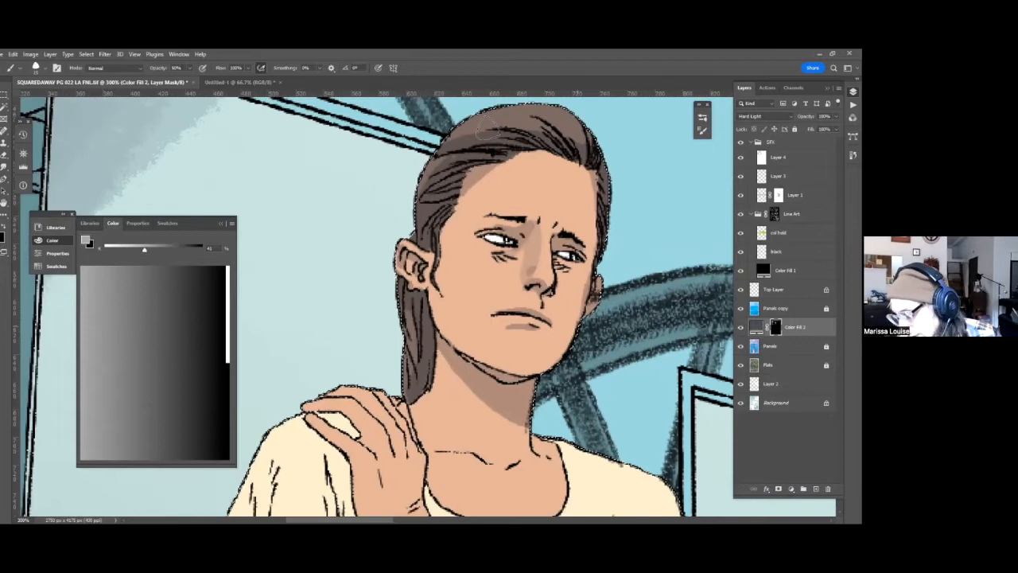
# Brush shading down the woman's near cheek beside the ear and fade the stroke to 50% opacity in Normal mode.
pyautogui.moveTo(433, 222); pyautogui.dragTo(417, 206)
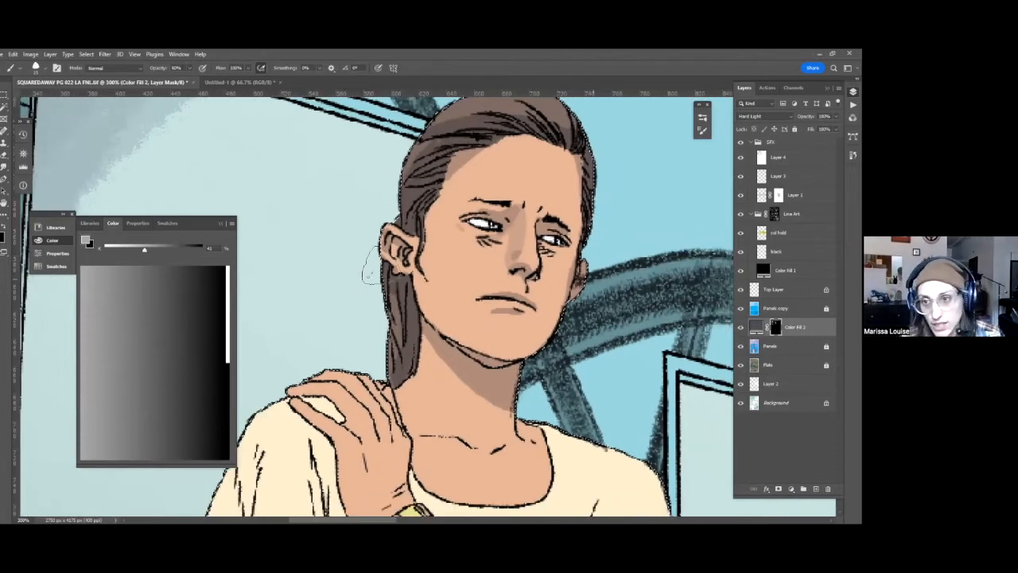
pyautogui.moveTo(412, 242); pyautogui.dragTo(390, 216)
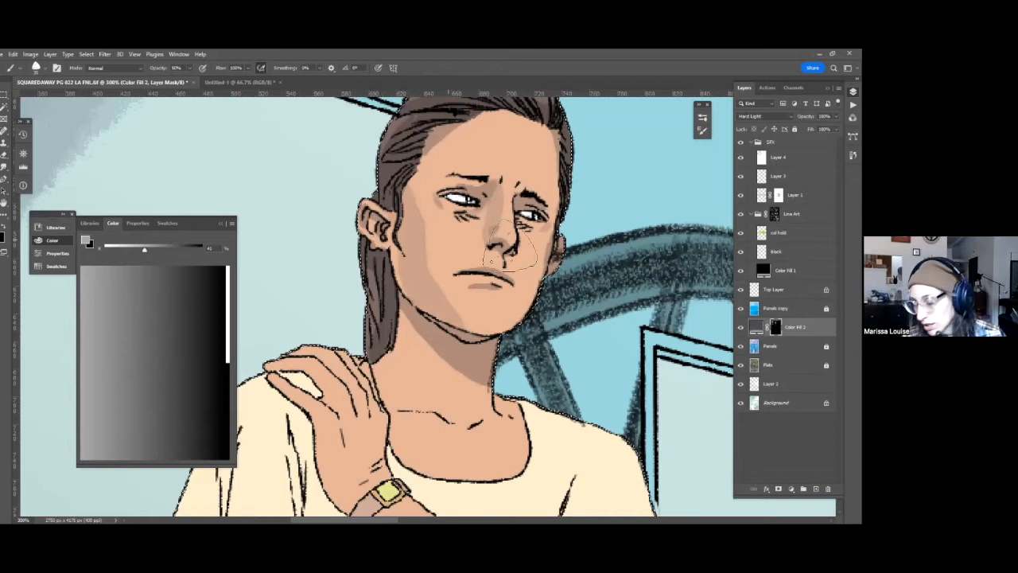
pyautogui.hotkey('ctrl', 'shift', 'f')
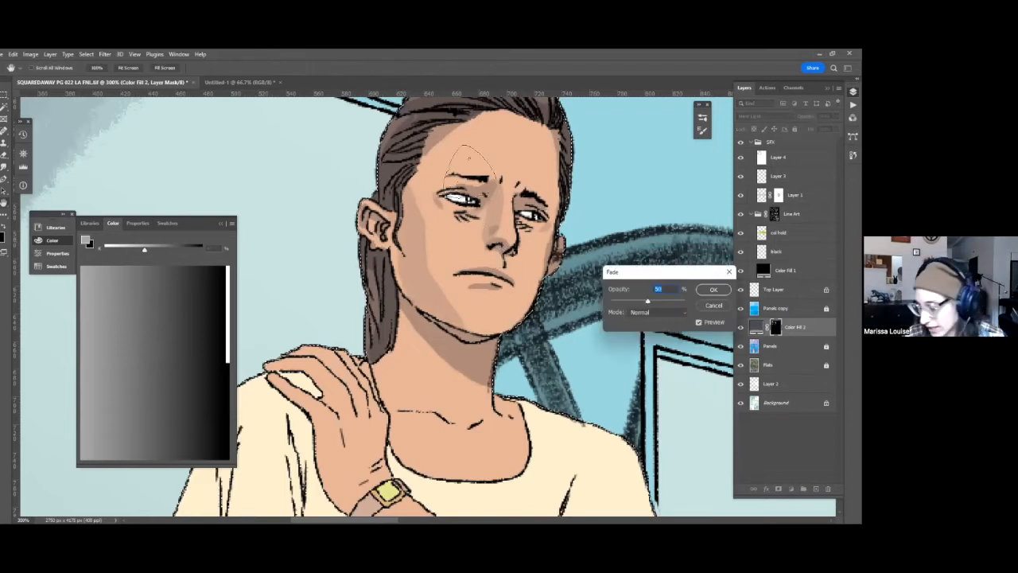
pyautogui.press('Return')
# Sample gray tones from the mask and refine the light shading over the woman's temple, forehead and near cheek.
pyautogui.keyDown('alt'); pyautogui.click(386, 275); pyautogui.keyUp('alt')
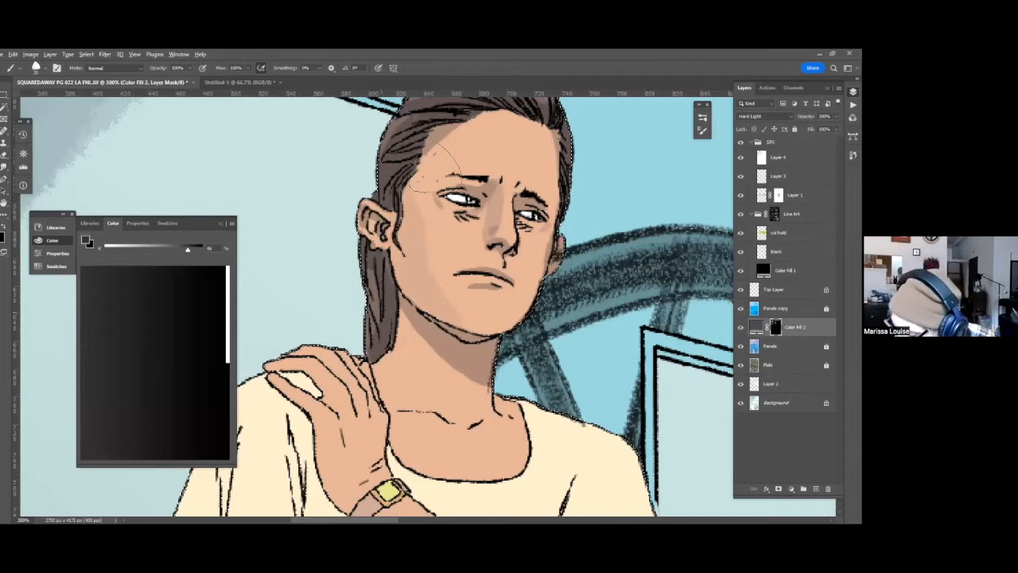
pyautogui.keyDown('alt'); pyautogui.click(421, 218); pyautogui.keyUp('alt')
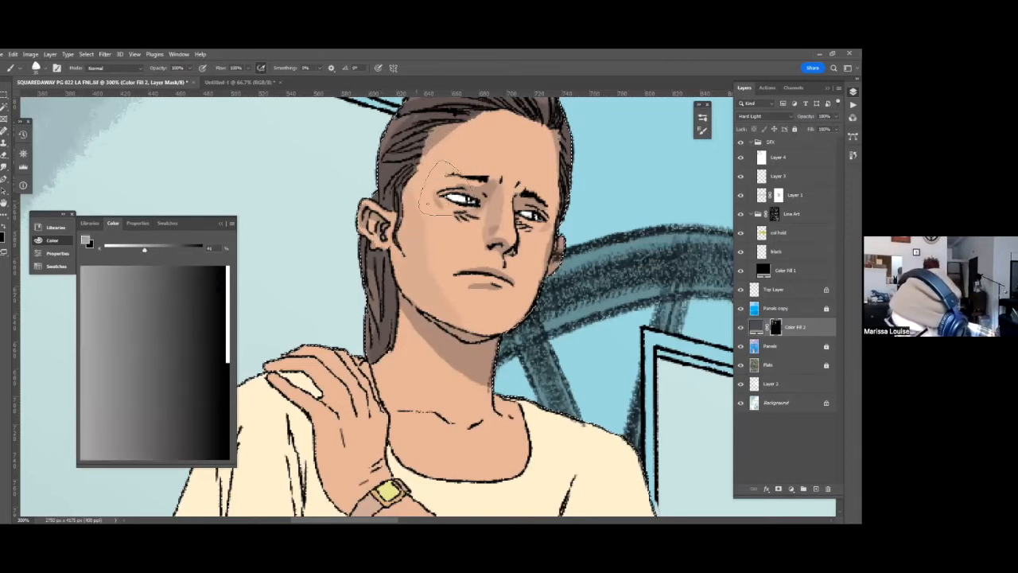
pyautogui.keyDown('alt'); pyautogui.click(541, 219); pyautogui.keyUp('alt')
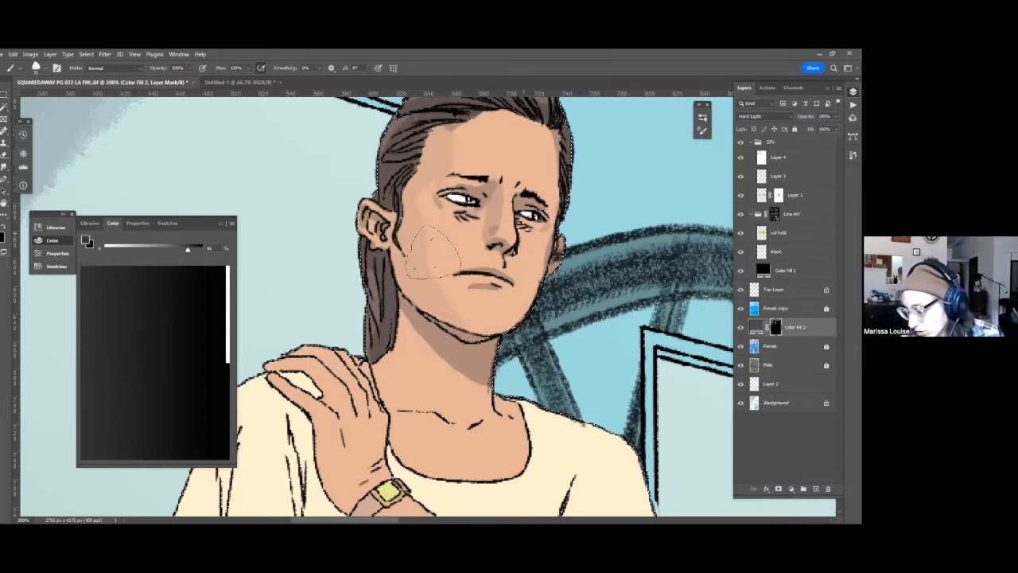
# Set the brush gray to 76% and paint light shading into the mask on the woman's raised hand and the adjoining shirt.
pyautogui.moveTo(189, 249); pyautogui.dragTo(177, 249)
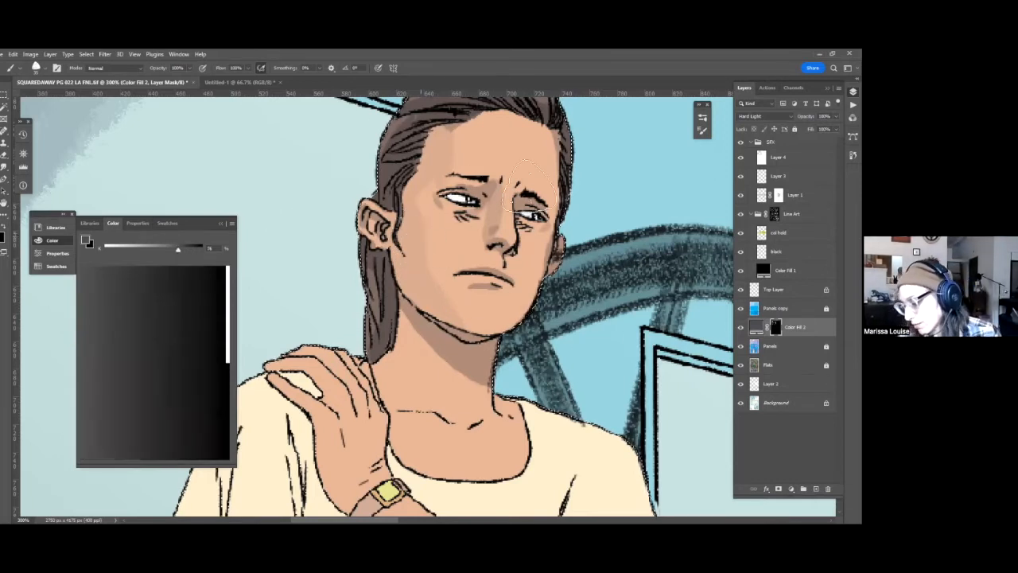
pyautogui.moveTo(583, 207); pyautogui.dragTo(580, 175)
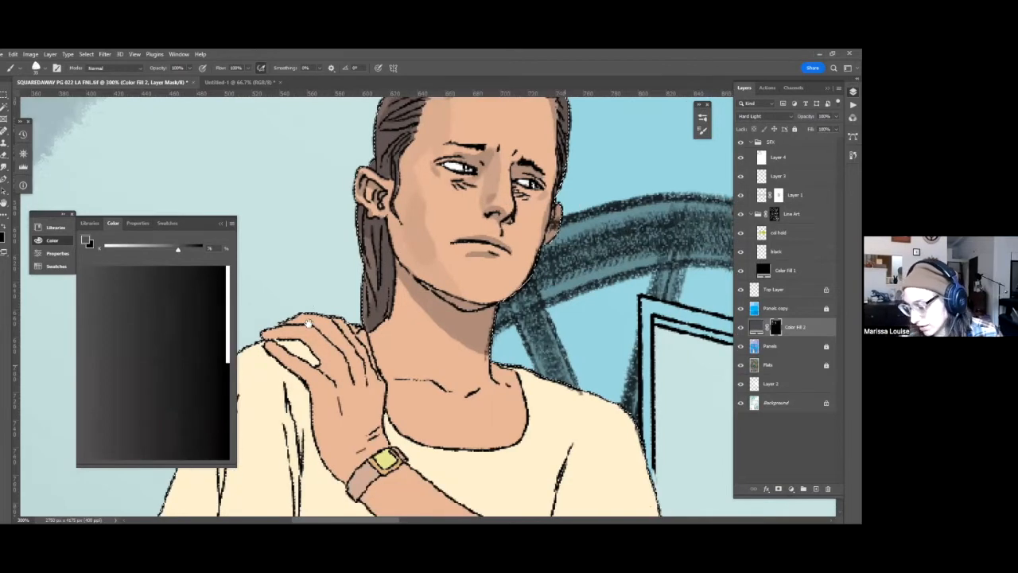
pyautogui.moveTo(400, 439); pyautogui.dragTo(369, 403)
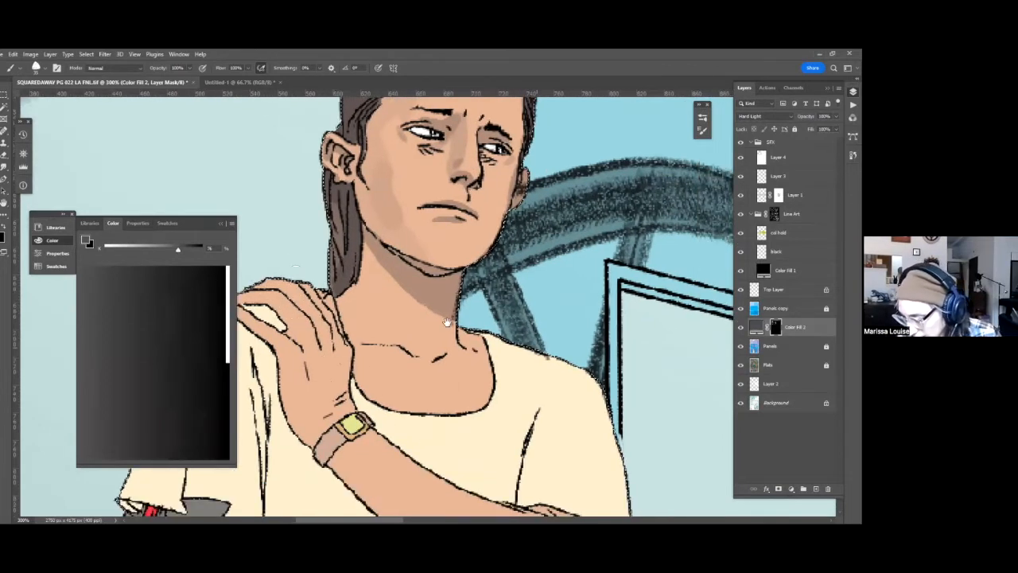
pyautogui.moveTo(418, 156); pyautogui.dragTo(431, 278)
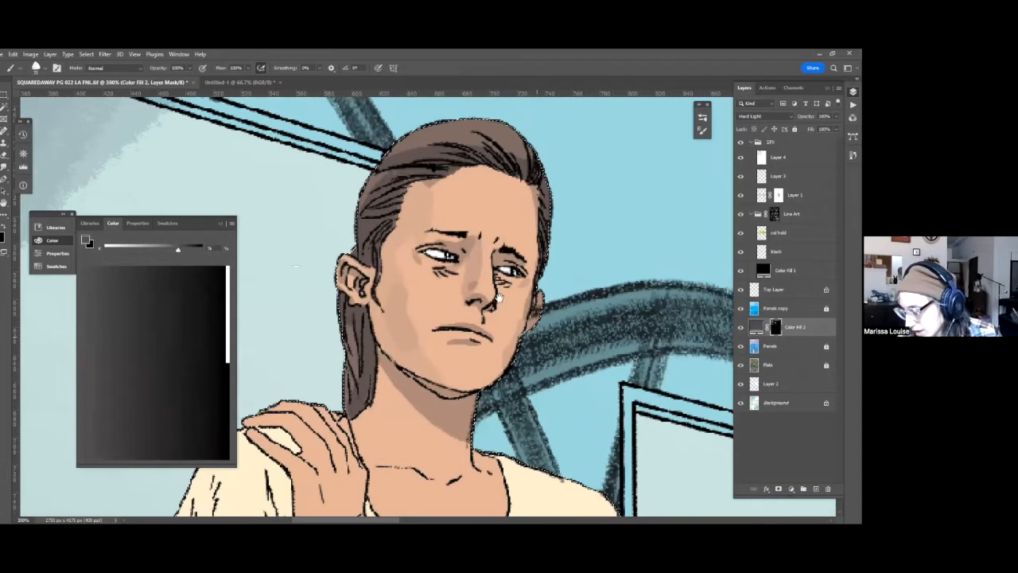
pyautogui.moveTo(499, 298); pyautogui.dragTo(527, 216)
pyautogui.moveTo(512, 327); pyautogui.dragTo(527, 282)
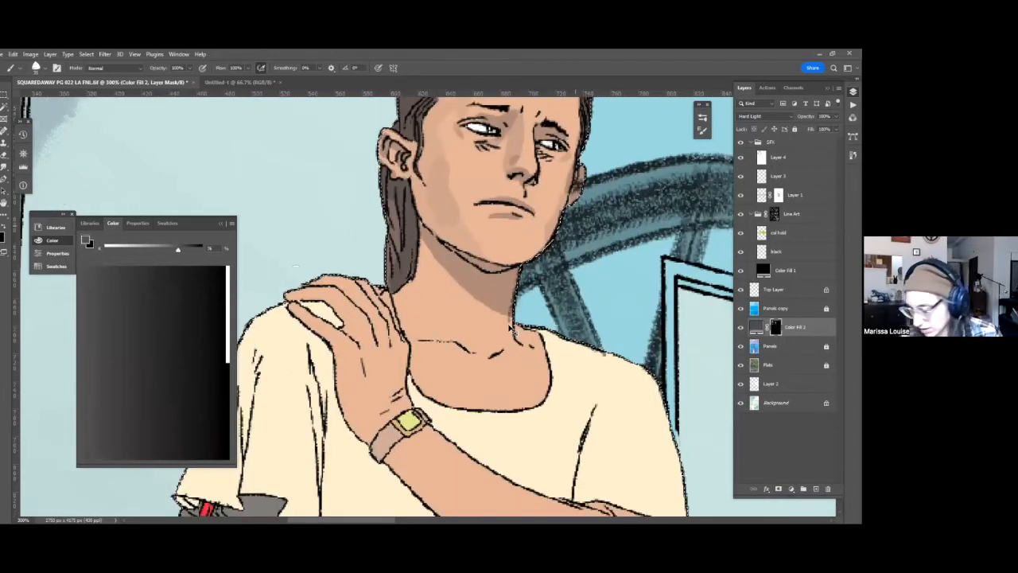
pyautogui.moveTo(513, 322); pyautogui.dragTo(577, 308)
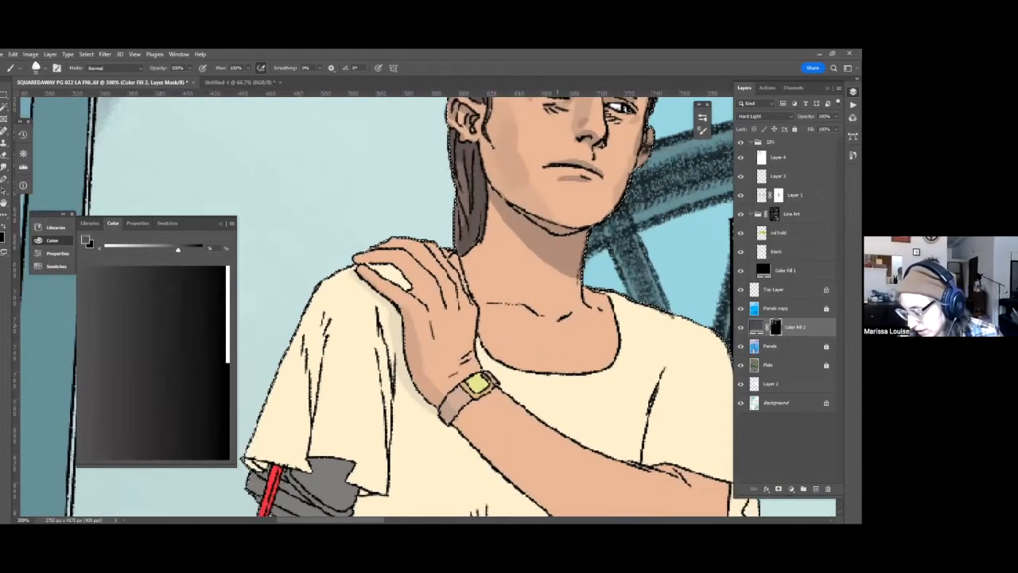
# Set the brush gray to 57% and paint shading into the mask on the woman's trousers.
pyautogui.hotkey('ctrl', '-')
pyautogui.hotkey('ctrl', '-')
pyautogui.hotkey('ctrl', '-')
pyautogui.hotkey('ctrl', '-')
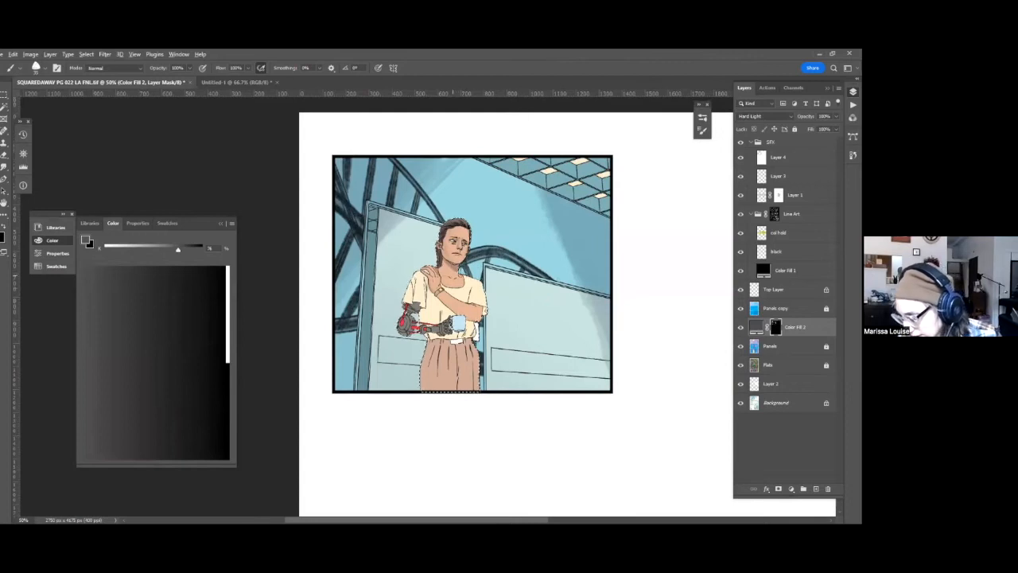
pyautogui.keyDown('alt'); pyautogui.click(500, 236); pyautogui.keyUp('alt')
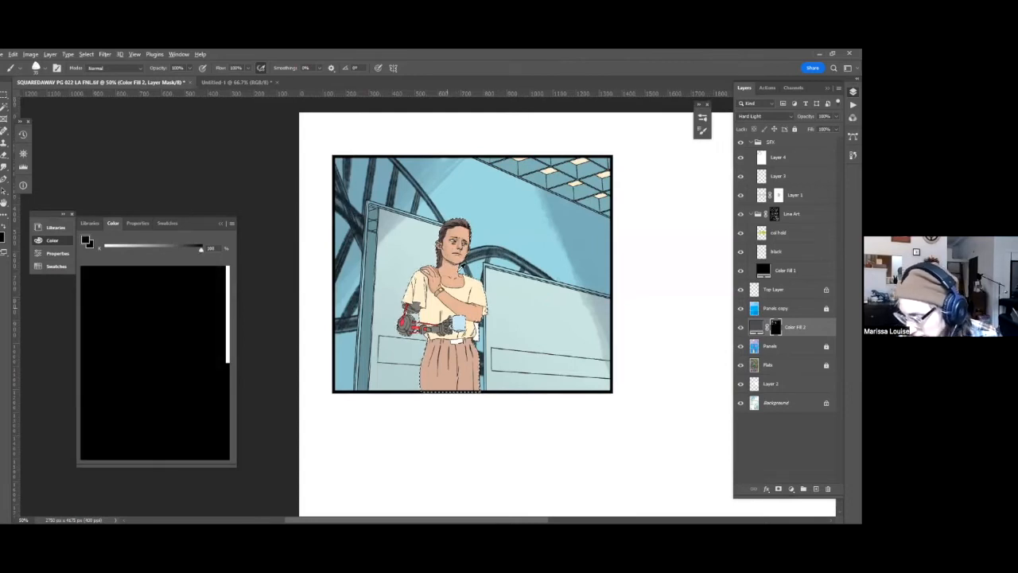
pyautogui.click(159, 251)
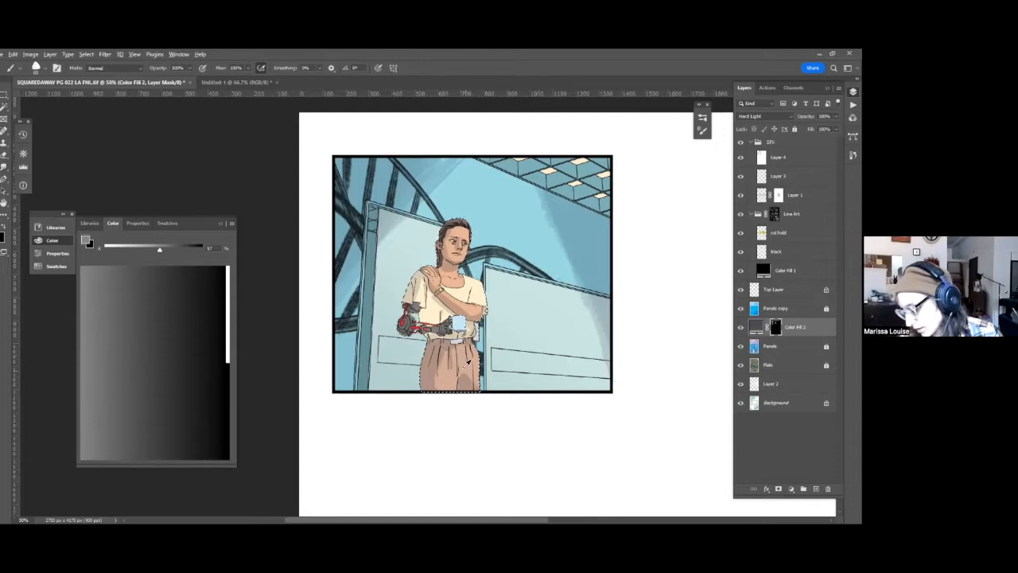
pyautogui.press('x')
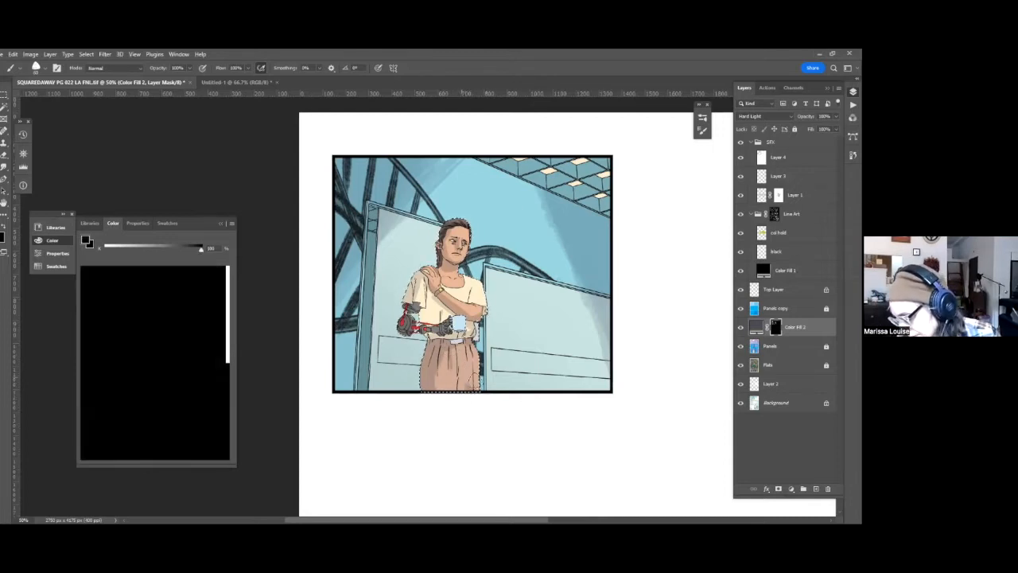
pyautogui.press('x')
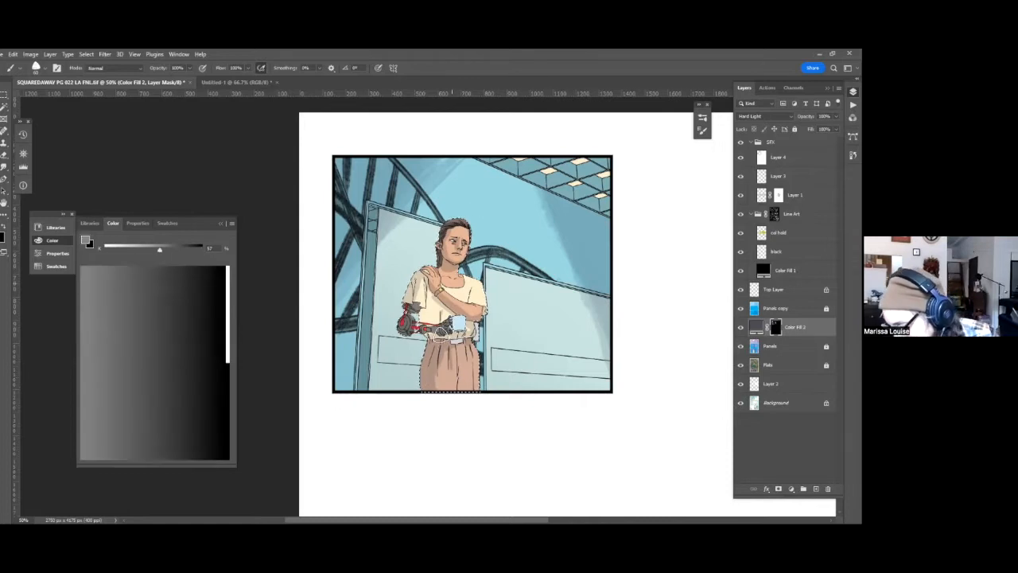
# Paint shading into the mask on the shirt's sleeves, its lower folds and the underside of the raised arm.
pyautogui.hotkey('ctrl', '+')
pyautogui.hotkey('ctrl', '+')
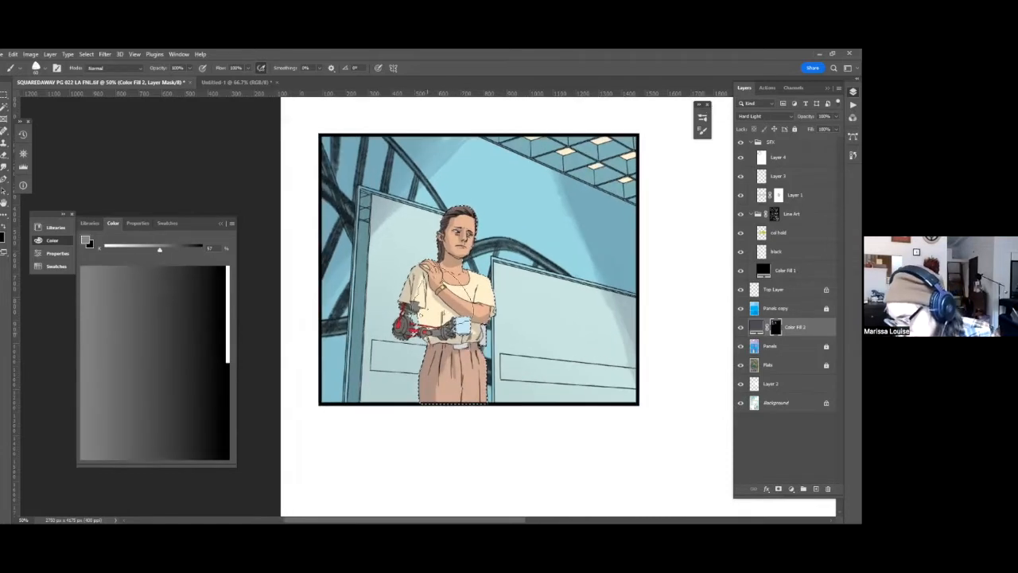
pyautogui.hotkey('ctrl', '+')
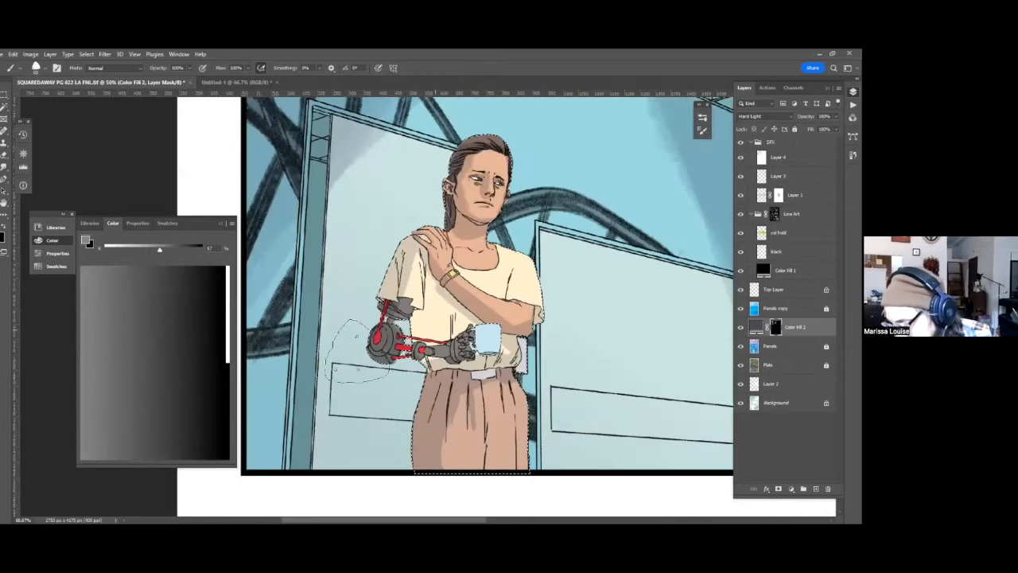
pyautogui.hotkey('ctrl', '+')
pyautogui.hotkey('ctrl', '+')
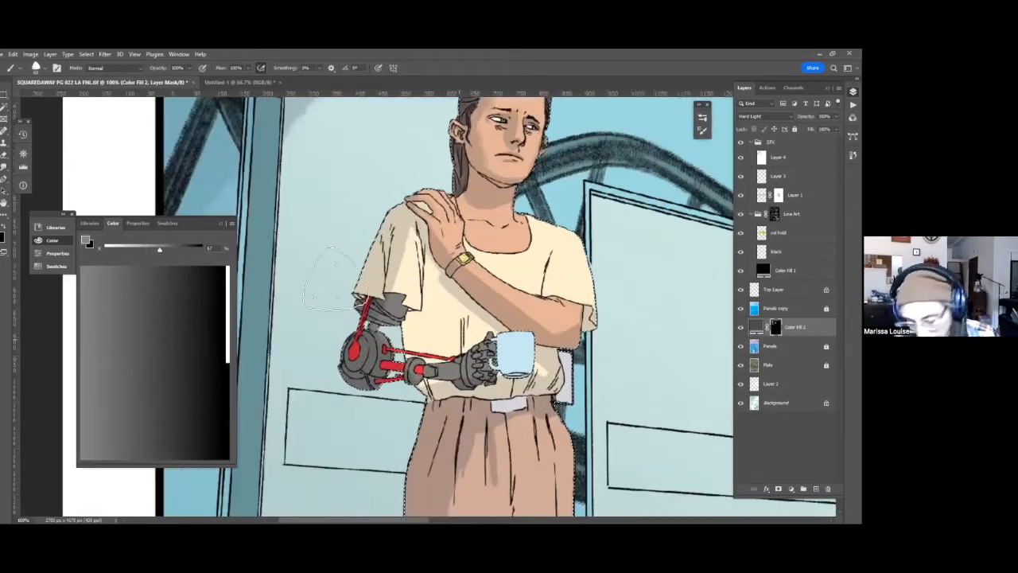
pyautogui.hotkey('ctrl', '+')
pyautogui.hotkey('ctrl', '+')
# Reset the brush to black, clean up the shading edges on the shirt front, and resample the 57% gray.
pyautogui.press('d')
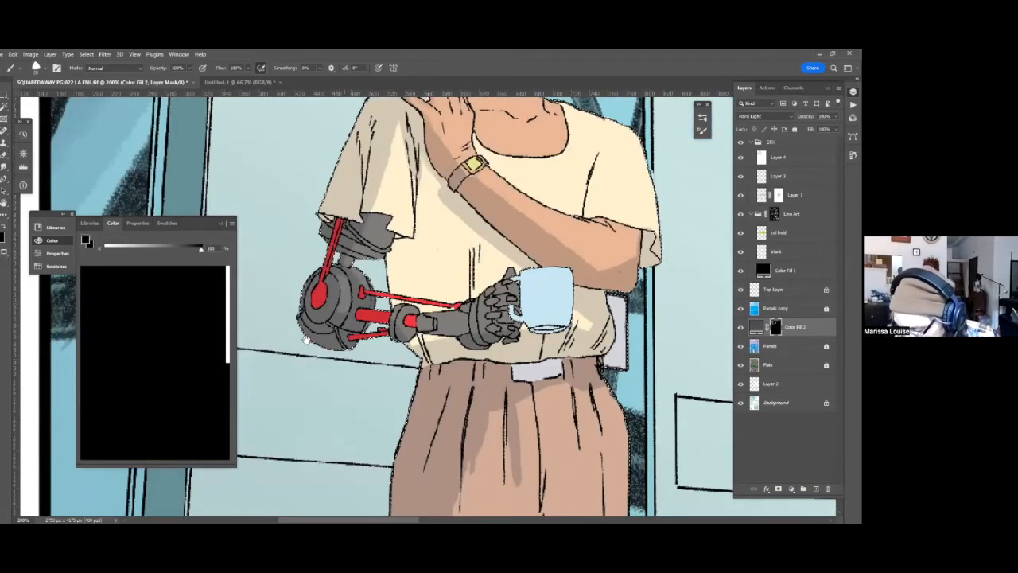
pyautogui.moveTo(307, 340); pyautogui.dragTo(285, 358)
pyautogui.moveTo(369, 283); pyautogui.dragTo(356, 292)
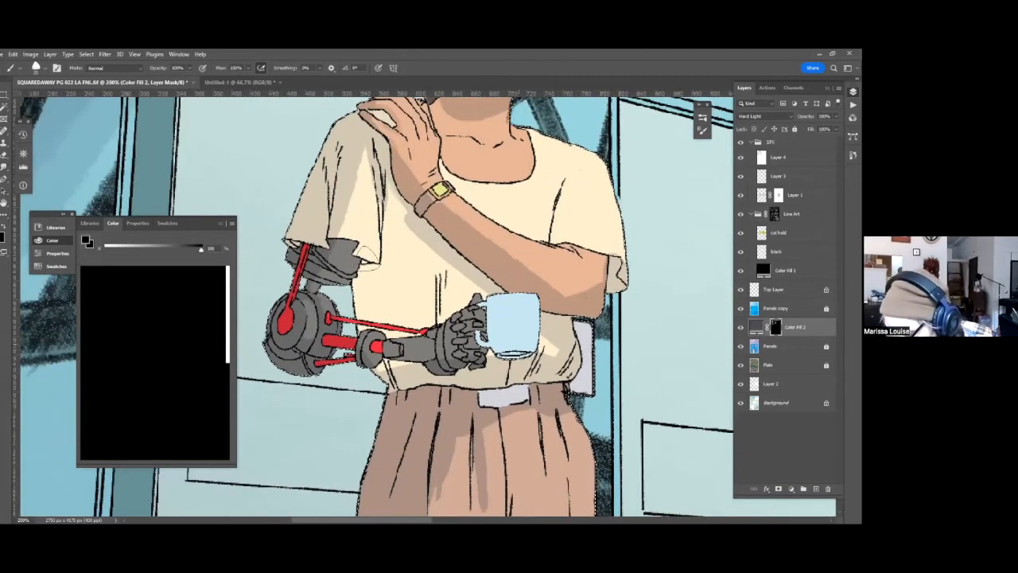
pyautogui.moveTo(416, 238); pyautogui.dragTo(371, 272)
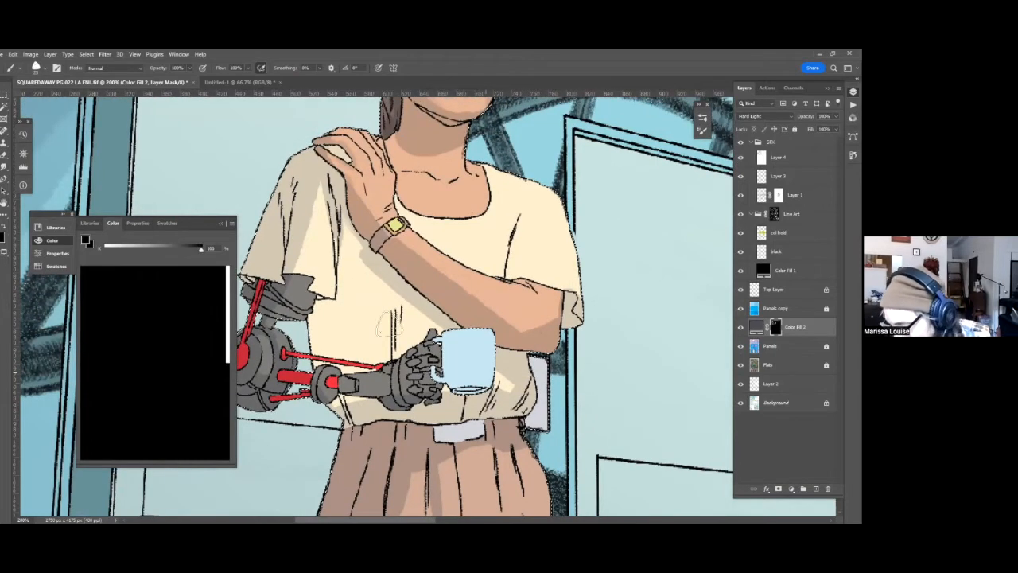
pyautogui.moveTo(390, 325); pyautogui.dragTo(372, 352)
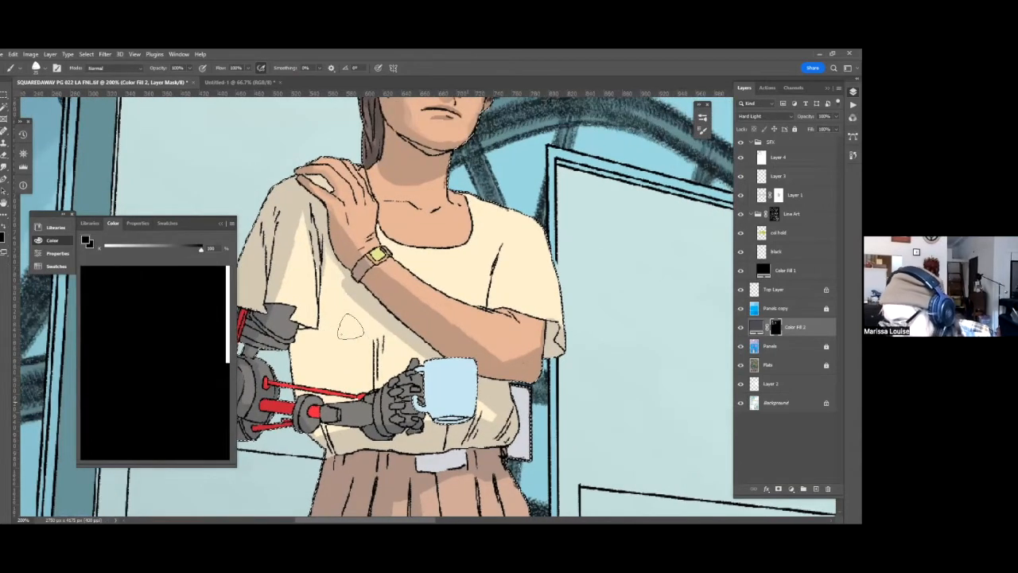
pyautogui.moveTo(324, 407); pyautogui.dragTo(356, 311)
pyautogui.keyDown('alt'); pyautogui.click(357, 311); pyautogui.keyUp('alt')
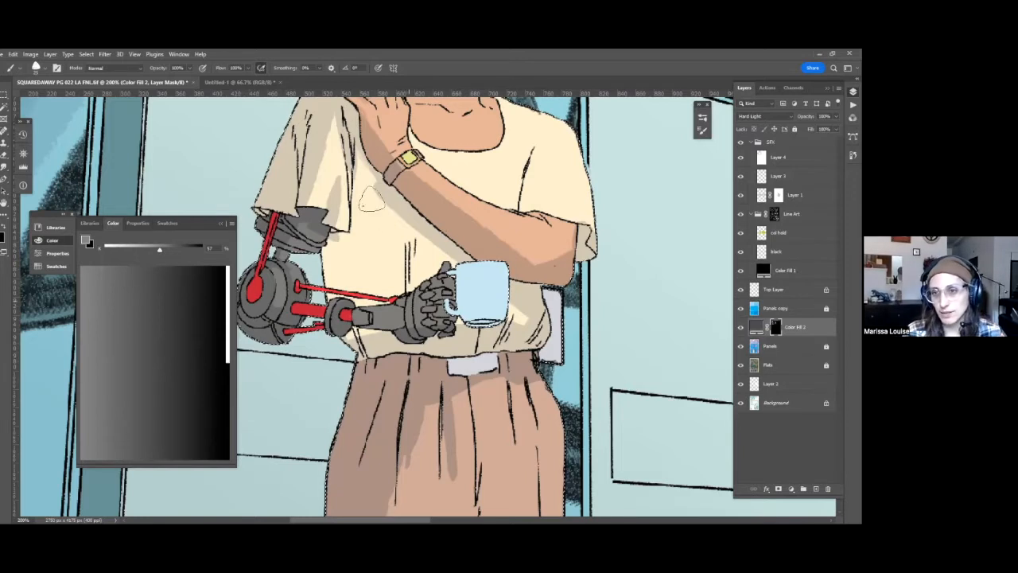
# Refine the gray shading on the sleeve folds and lower shirt, and sample a lighter gray from the mask.
pyautogui.moveTo(440, 317); pyautogui.dragTo(361, 310)
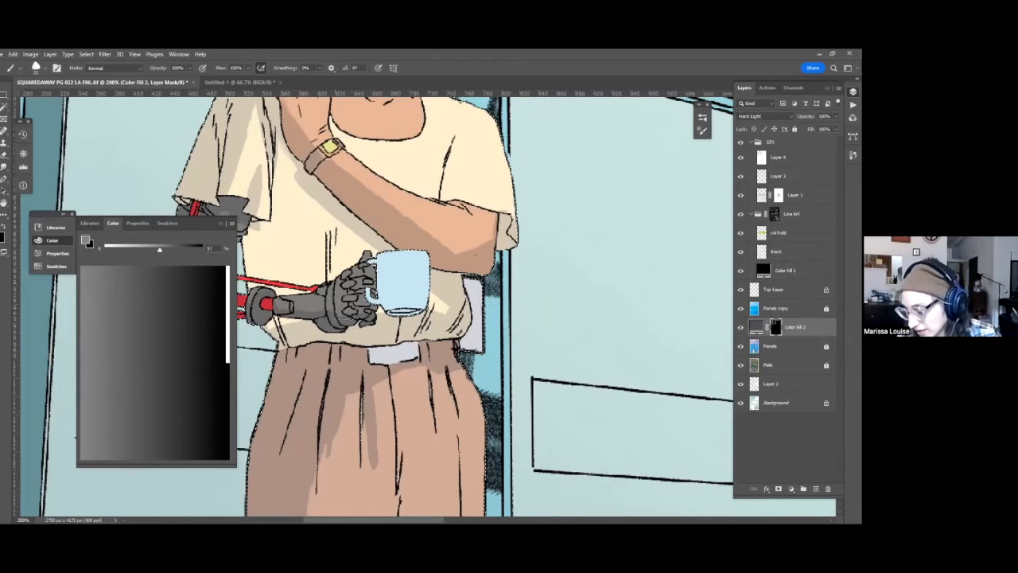
pyautogui.moveTo(524, 386); pyautogui.dragTo(596, 358)
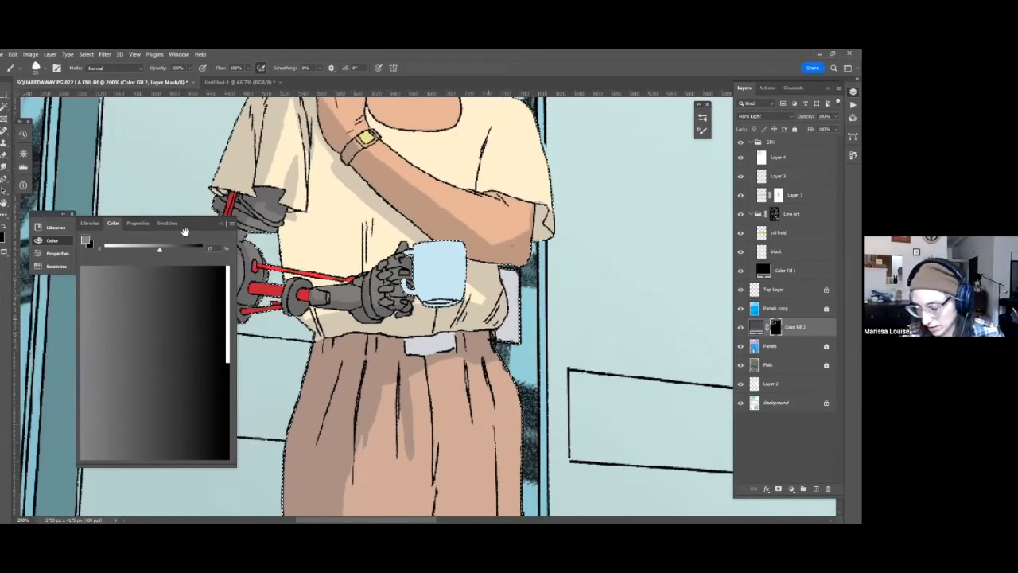
pyautogui.moveTo(552, 384)
pyautogui.mouseDown()
pyautogui.moveTo(545, 396)
pyautogui.moveTo(565, 352)
pyautogui.mouseUp()
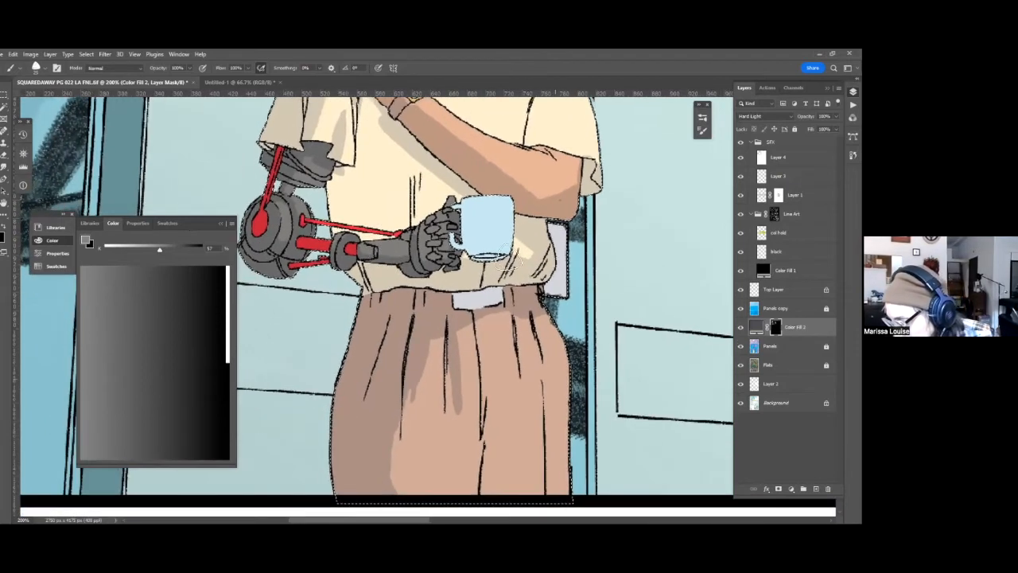
pyautogui.moveTo(475, 283); pyautogui.dragTo(476, 280)
pyautogui.keyDown('alt'); pyautogui.click(555, 273); pyautogui.keyUp('alt')
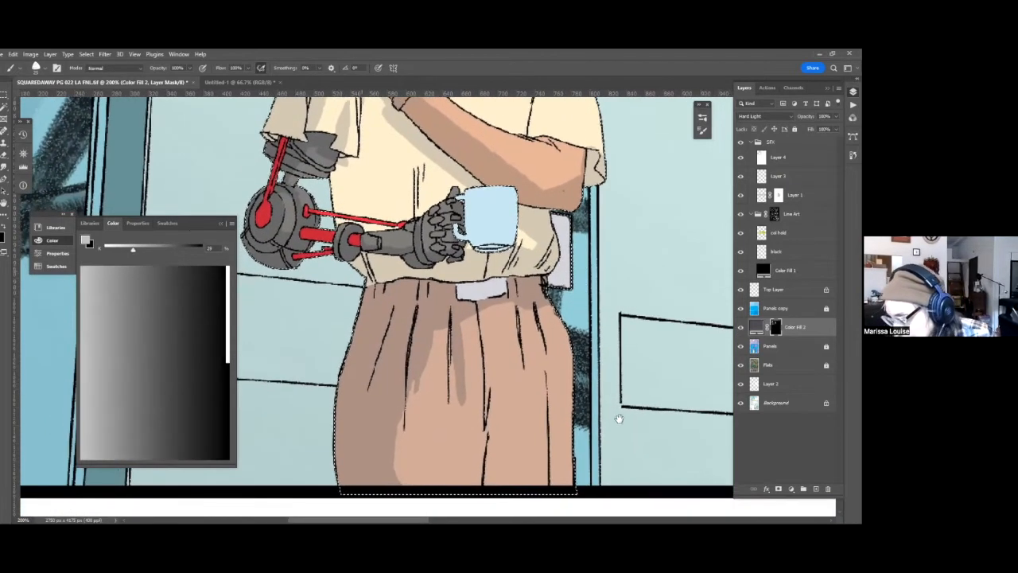
# Shade the side of the shirt beside the robotic arm, alternating black and 57% gray to shape the shadow.
pyautogui.scroll(1, 440, 321)
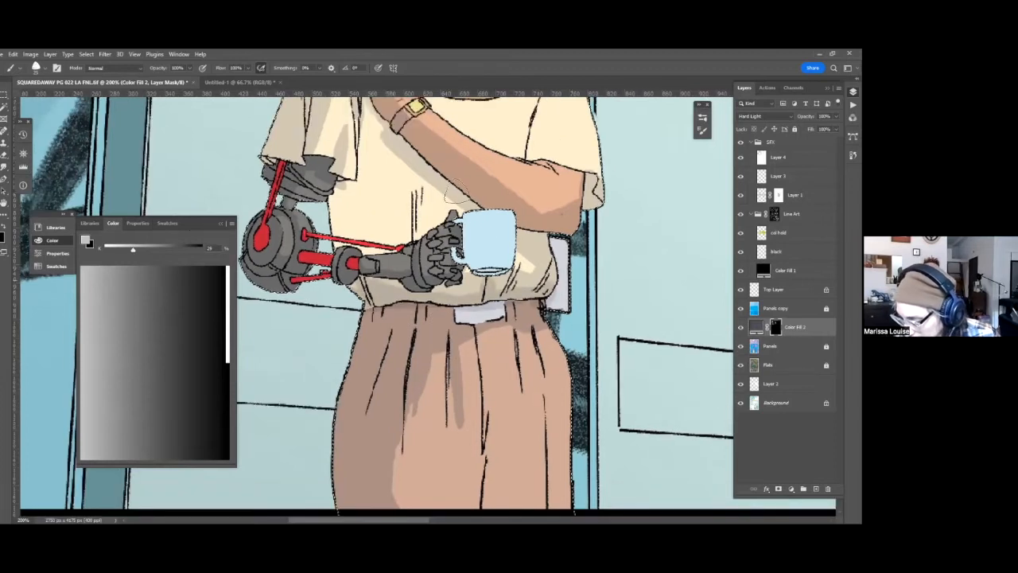
pyautogui.scroll(5, 430, 310)
pyautogui.scroll(6, 403, 264)
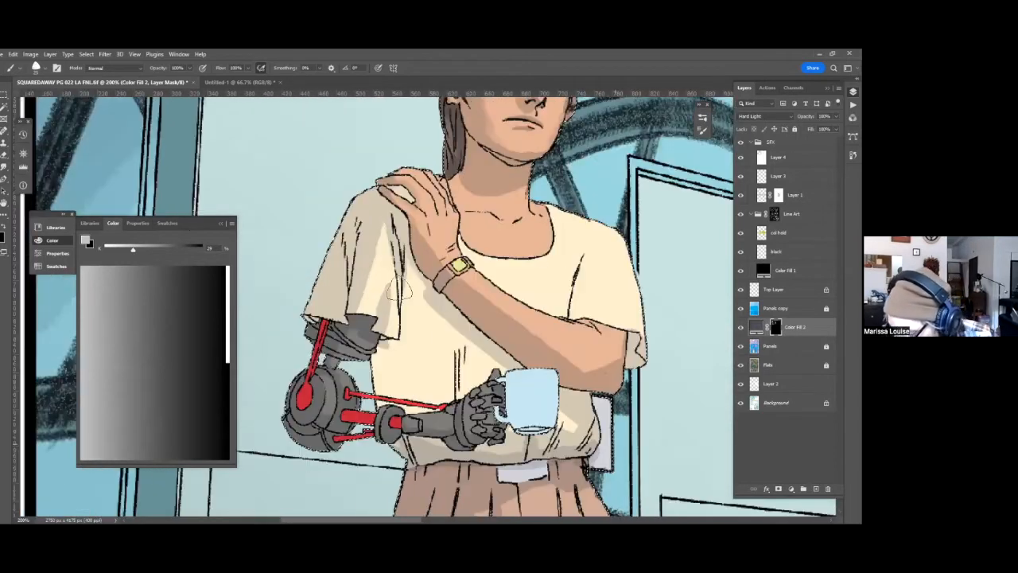
pyautogui.keyDown('alt'); pyautogui.click(375, 386); pyautogui.keyUp('alt')
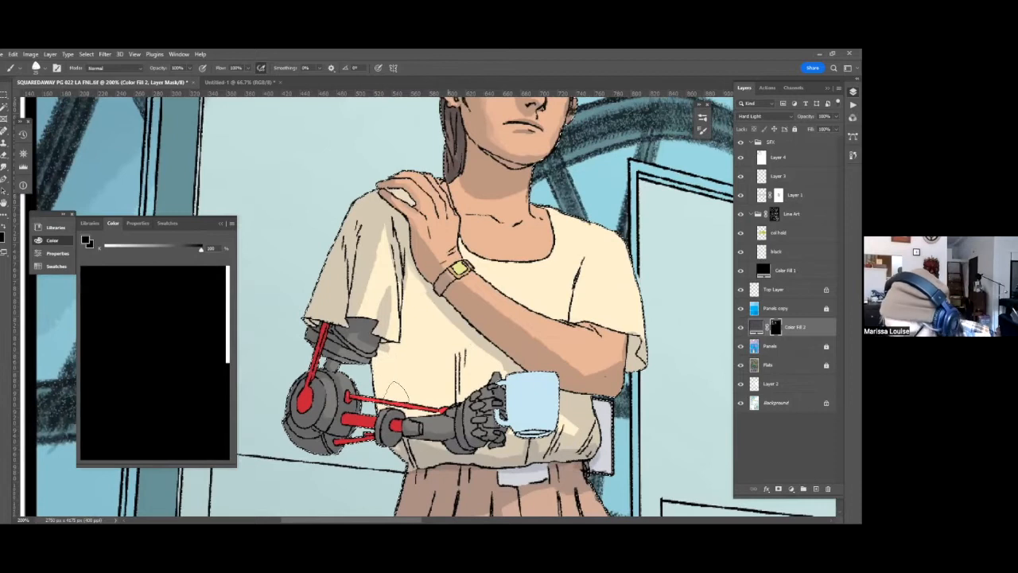
pyautogui.keyDown('alt'); pyautogui.click(413, 426); pyautogui.keyUp('alt')
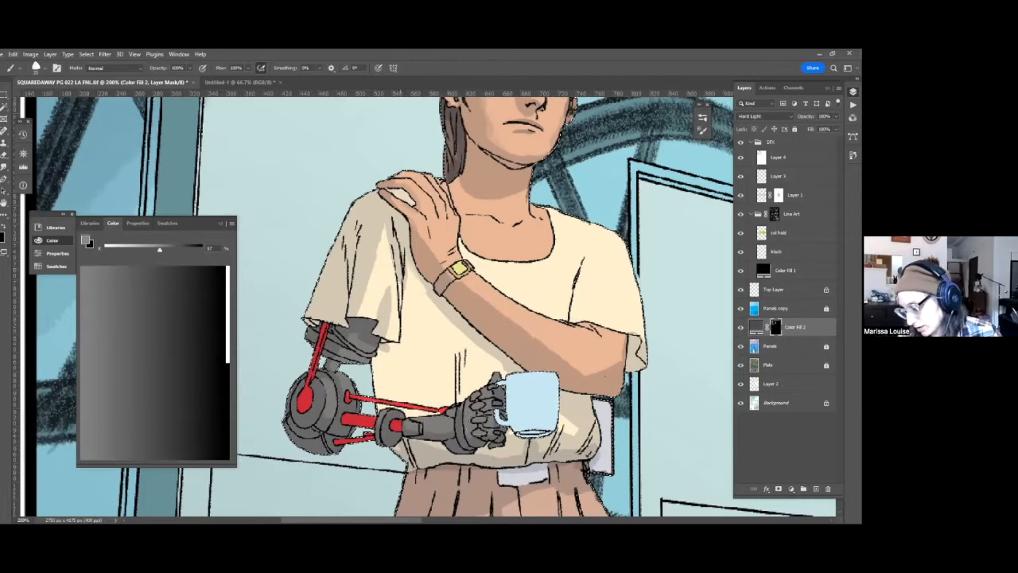
pyautogui.moveTo(549, 319); pyautogui.dragTo(518, 327)
pyautogui.moveTo(513, 402); pyautogui.dragTo(439, 426)
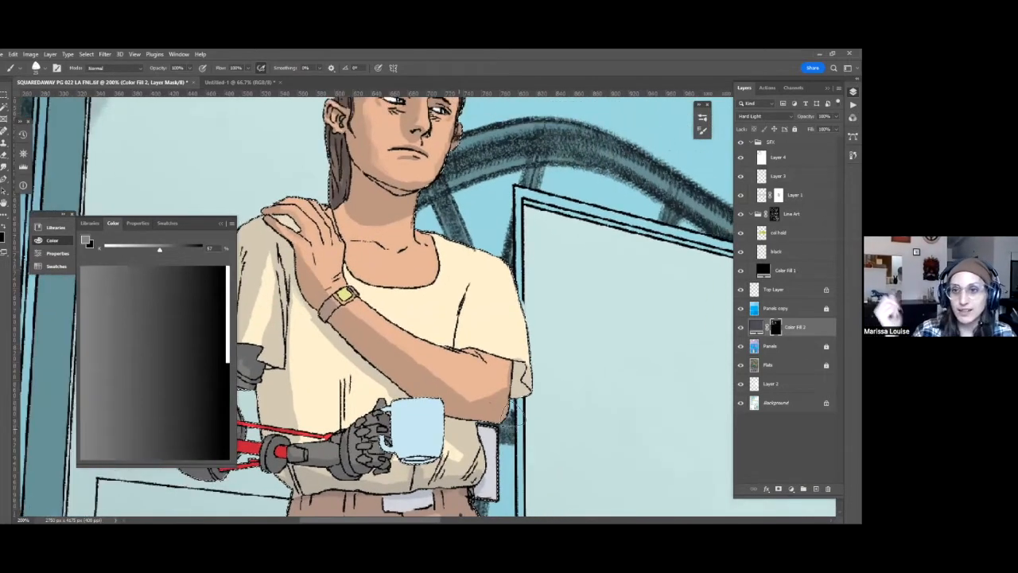
# Touch up the raised hand with 76% gray and paint 57% gray shading on the mug.
pyautogui.moveTo(419, 392); pyautogui.dragTo(513, 411)
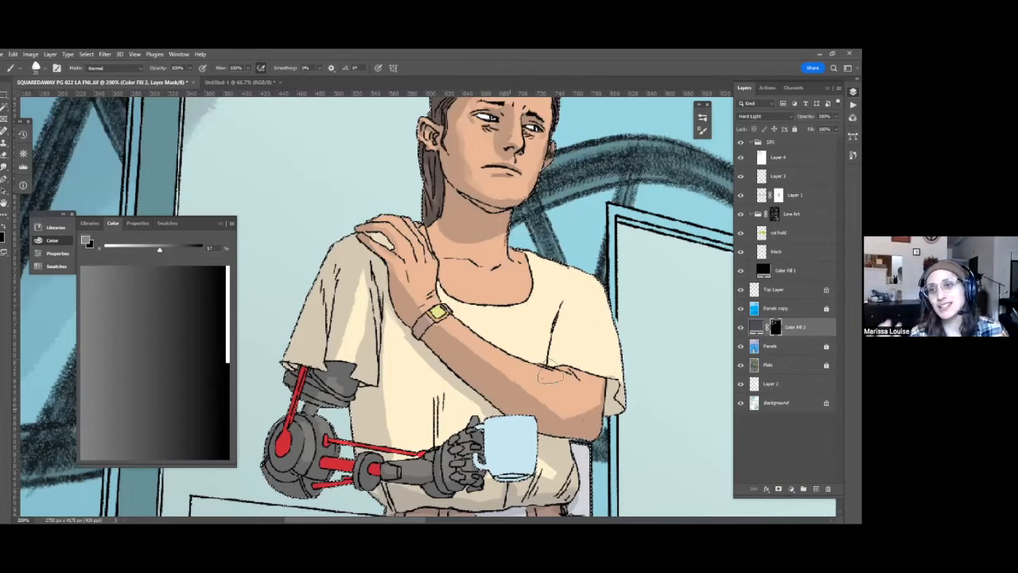
pyautogui.scroll(-1, 552, 374)
pyautogui.scroll(1, 350, 310)
pyautogui.moveTo(350, 295); pyautogui.dragTo(334, 321)
pyautogui.keyDown('alt'); pyautogui.click(378, 302); pyautogui.keyUp('alt')
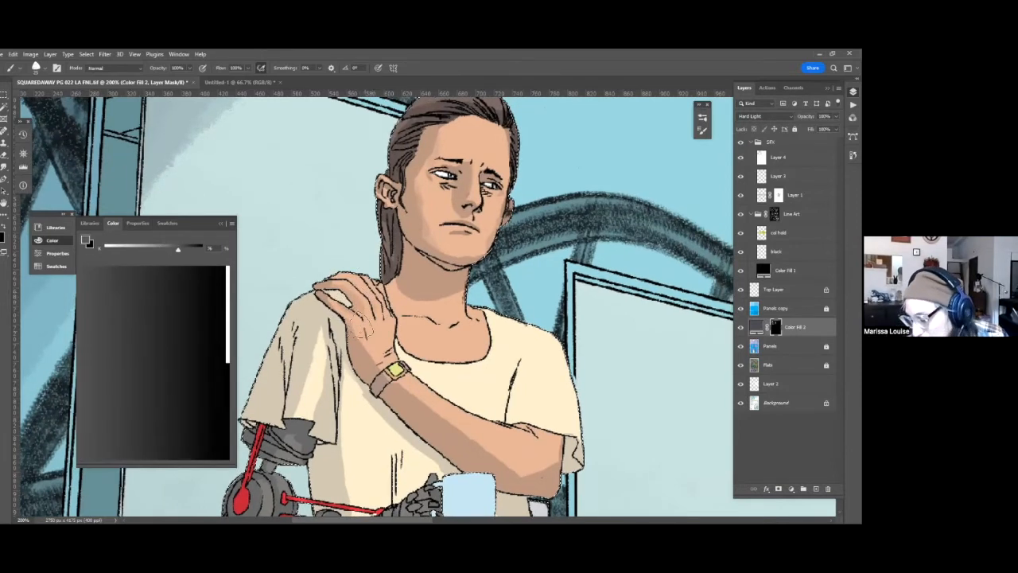
pyautogui.press('d')
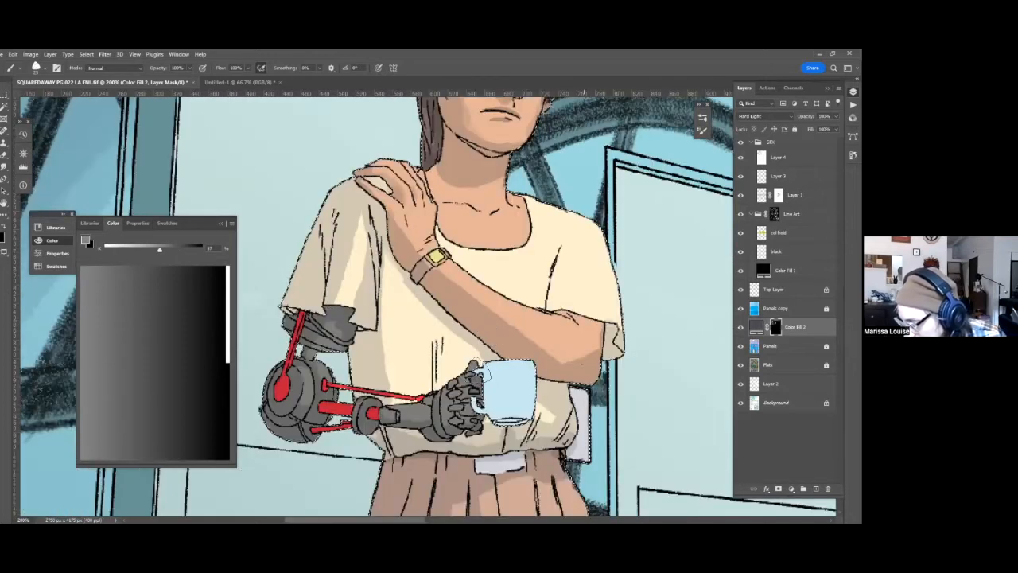
pyautogui.moveTo(486, 373)
pyautogui.mouseDown()
pyautogui.moveTo(478, 342)
pyautogui.moveTo(508, 328)
pyautogui.moveTo(509, 382)
pyautogui.mouseUp()
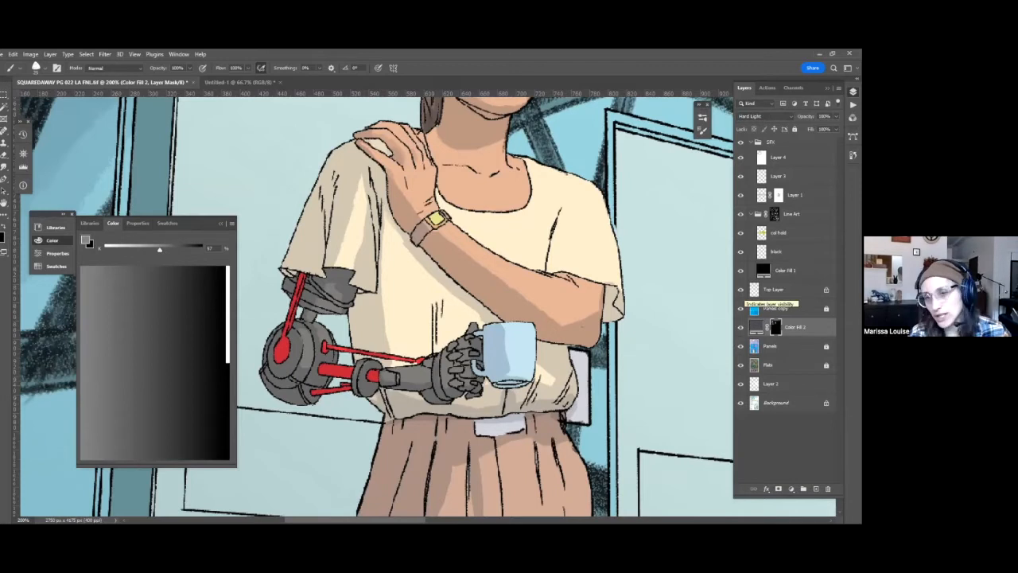
# Brush shading onto the raised hand above the watch and fade the stroke to roughly half opacity in Normal mode.
pyautogui.moveTo(406, 184)
pyautogui.mouseDown()
pyautogui.moveTo(426, 200)
pyautogui.moveTo(431, 180)
pyautogui.moveTo(437, 202)
pyautogui.mouseUp()
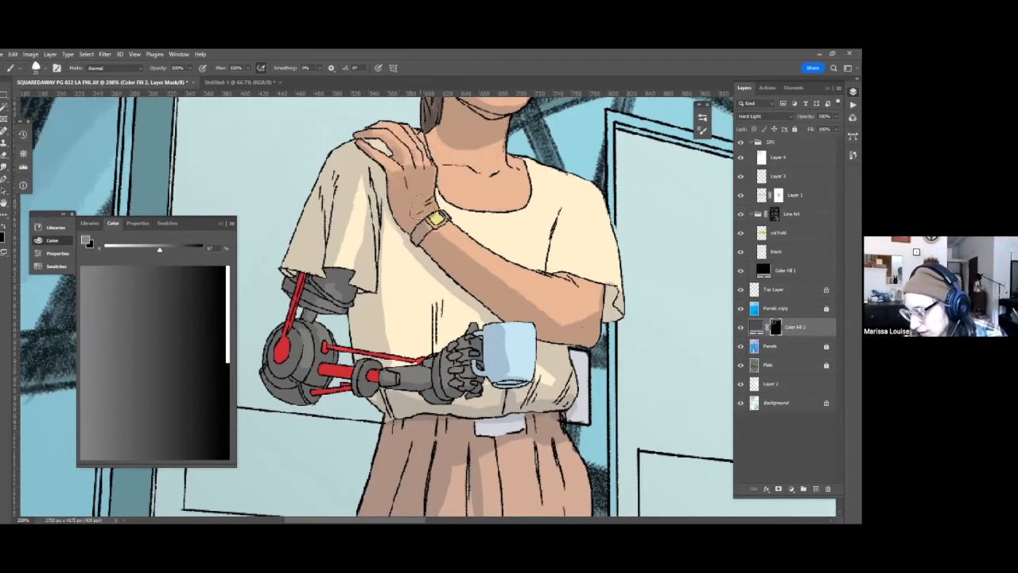
pyautogui.hotkey('ctrl', 'shift', 'f')
pyautogui.click(653, 306)
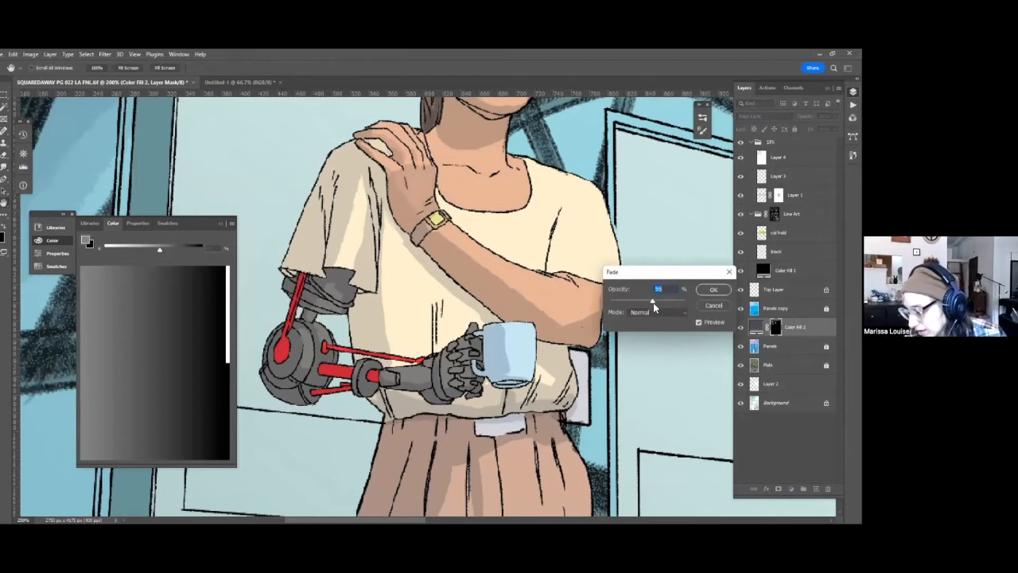
pyautogui.press('Return')
# Set the brush gray to 76% and touch up the light shading on the woman's skin.
pyautogui.scroll(3, 453, 323)
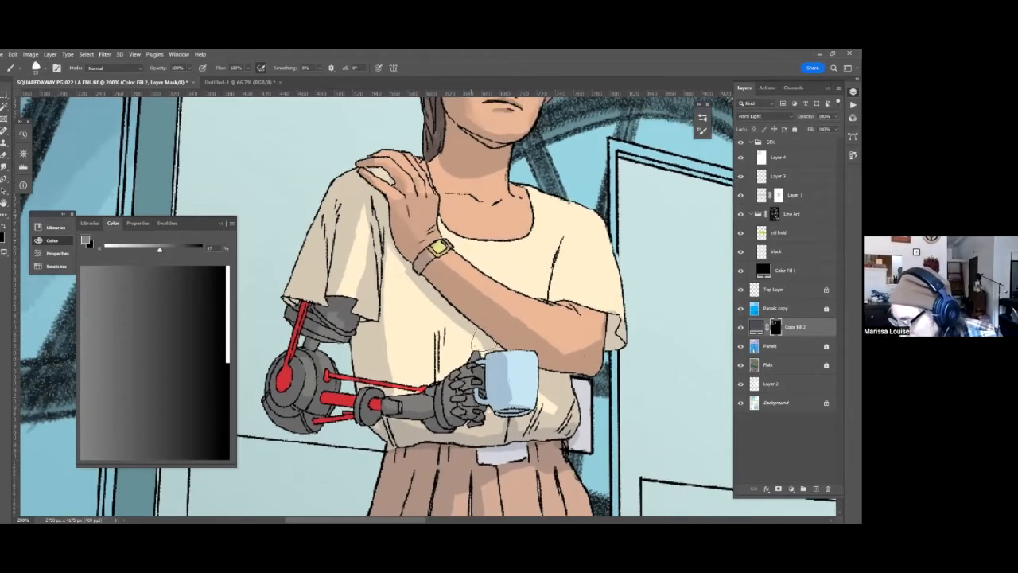
pyautogui.scroll(5, 692, 313)
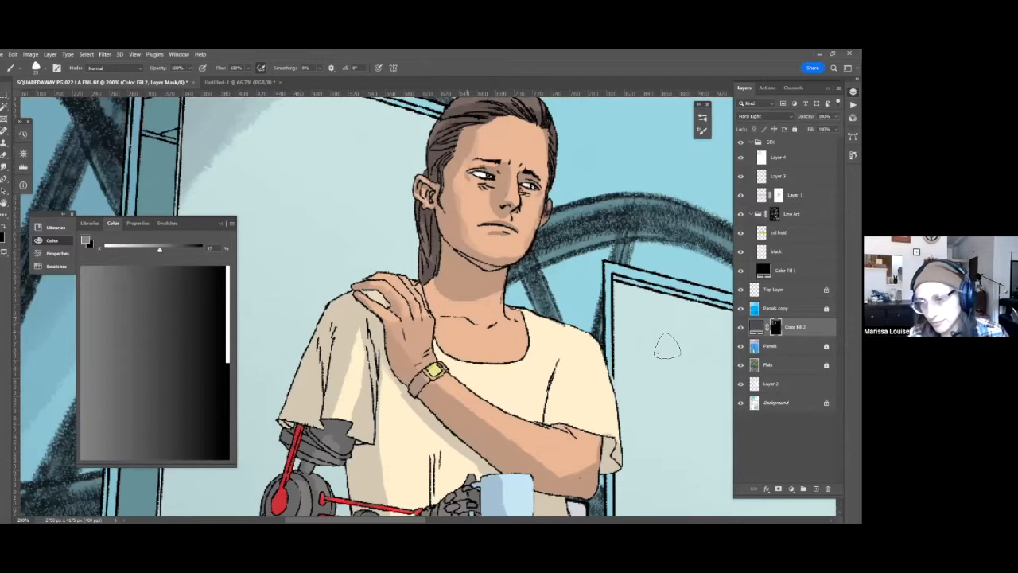
pyautogui.scroll(1, 665, 348)
pyautogui.keyDown('alt'); pyautogui.click(468, 344); pyautogui.keyUp('alt')
pyautogui.moveTo(468, 345); pyautogui.dragTo(505, 266)
pyautogui.moveTo(671, 323); pyautogui.dragTo(691, 270)
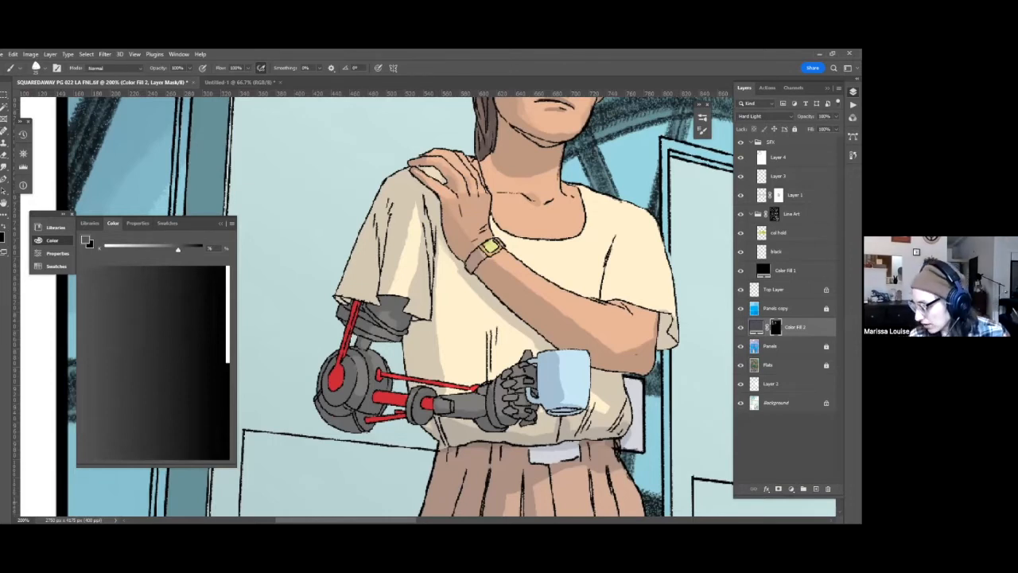
# Add a light green (a7ea93) Solid Color fill layer above the Hard Light shading fill layer.
pyautogui.click(791, 490)
pyautogui.click(807, 331)
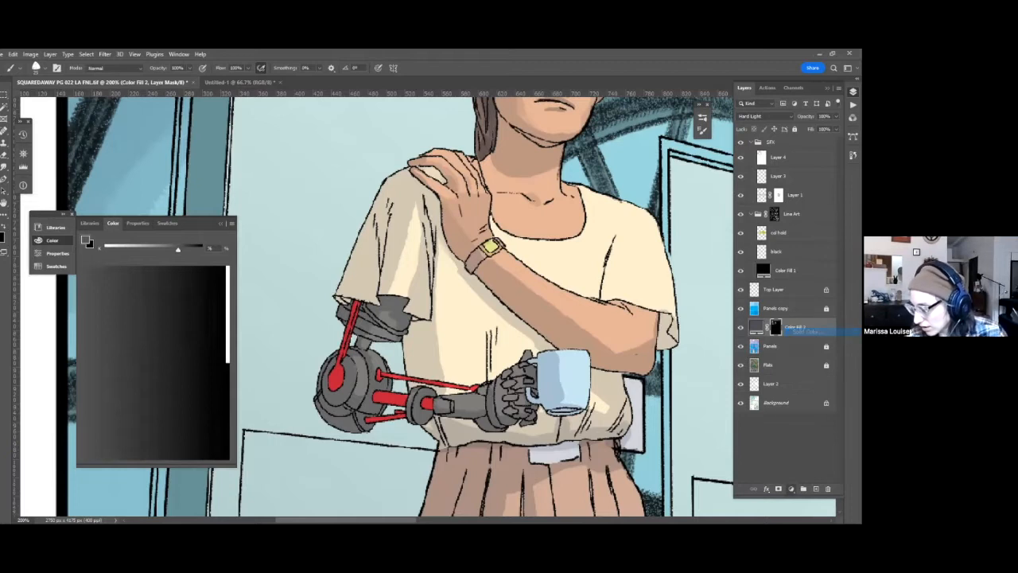
pyautogui.click(705, 176)
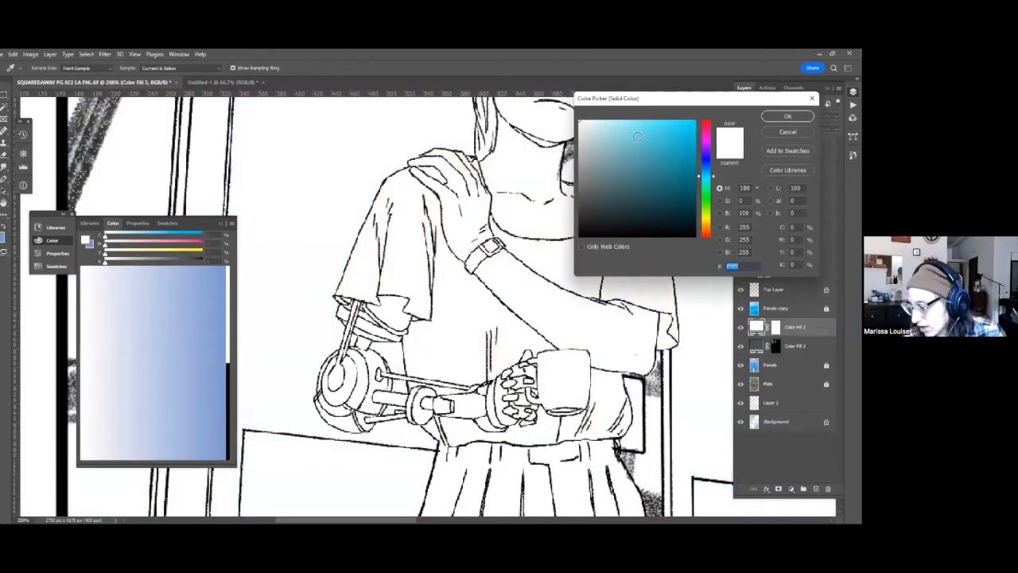
pyautogui.click(637, 135)
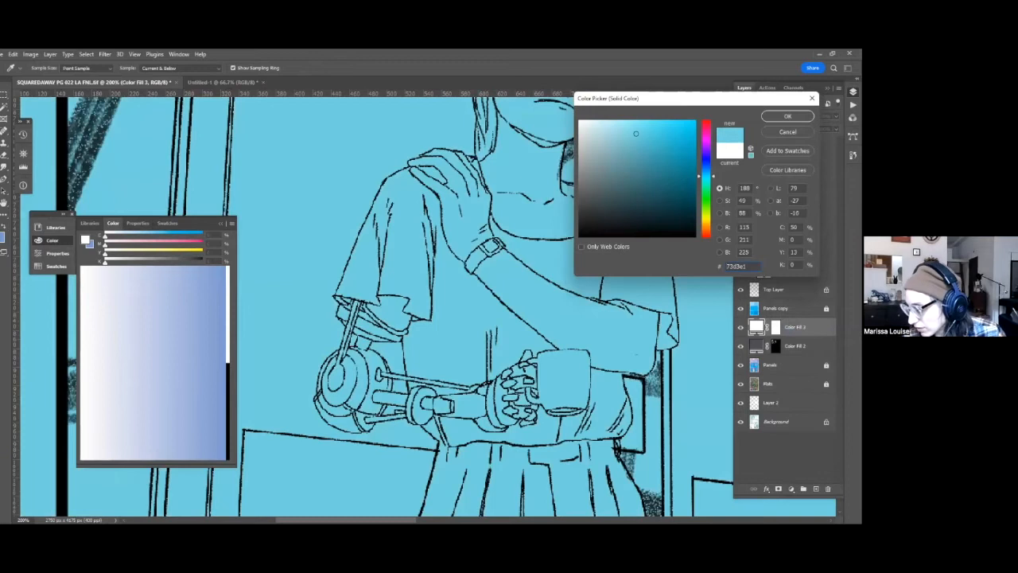
pyautogui.click(707, 203)
pyautogui.click(636, 134)
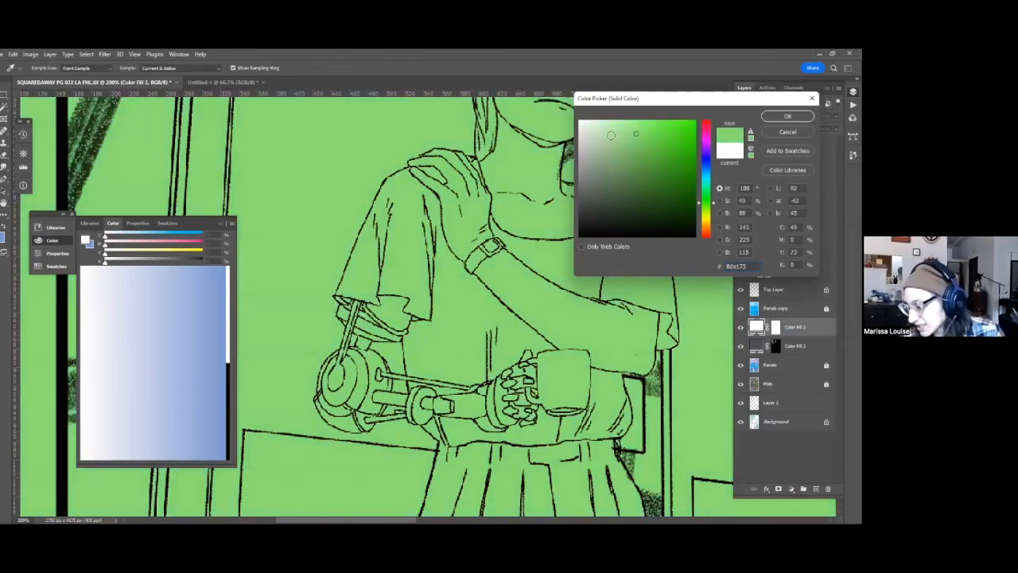
pyautogui.click(611, 135)
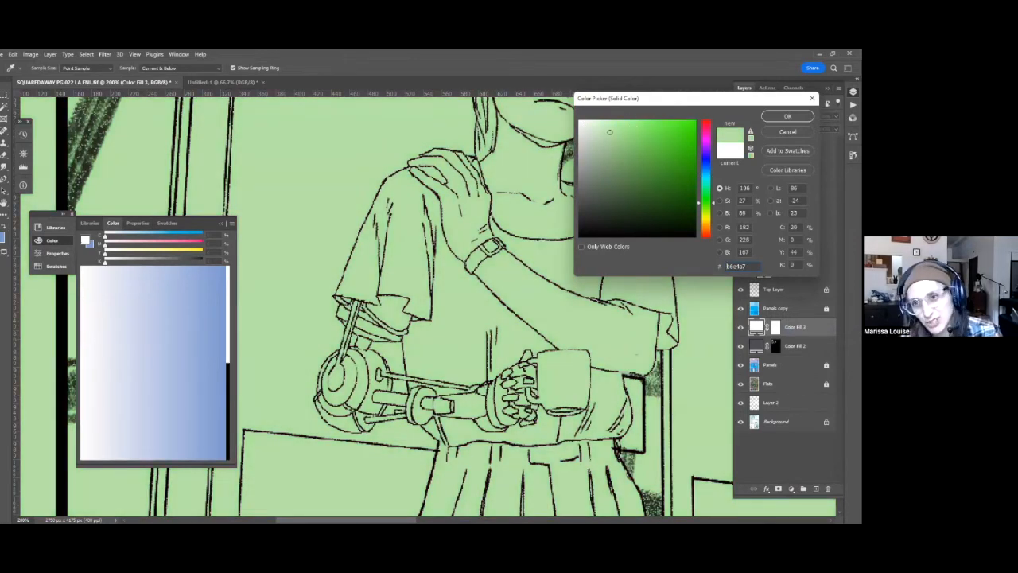
pyautogui.click(622, 129)
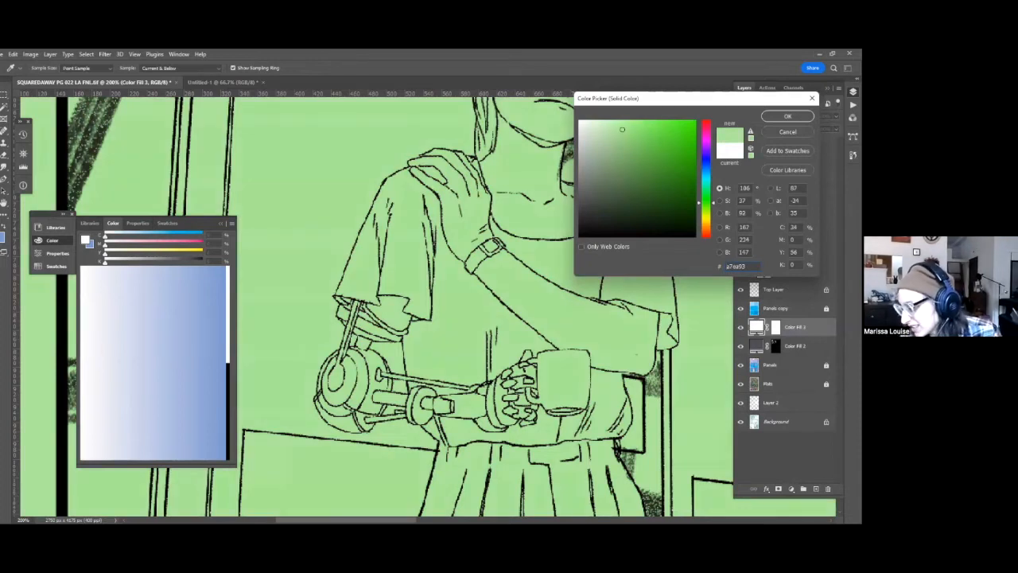
pyautogui.press('Return')
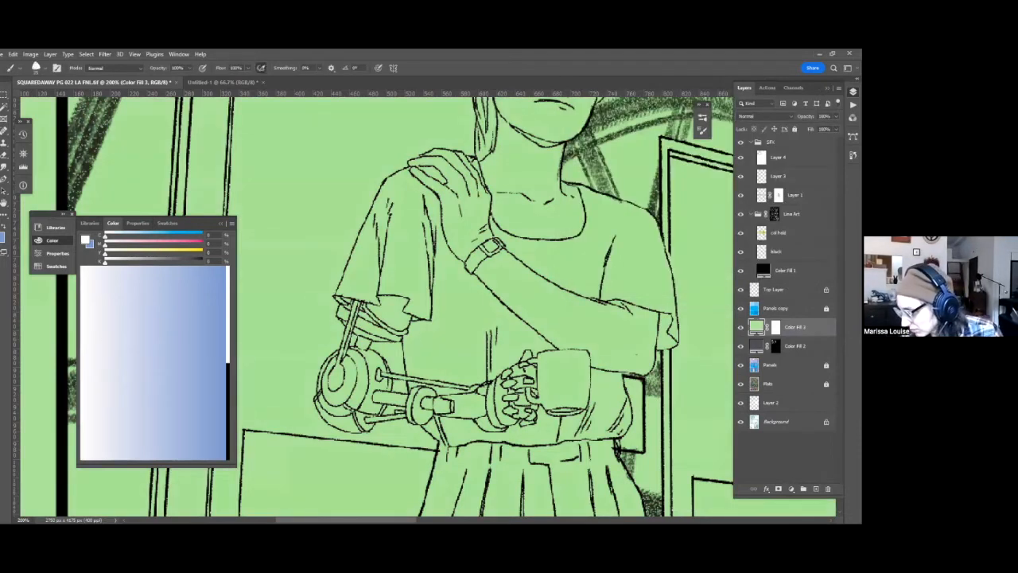
# Set the green fill layer's blend mode to Screen and change its color to a darker, muted green.
pyautogui.click(764, 116)
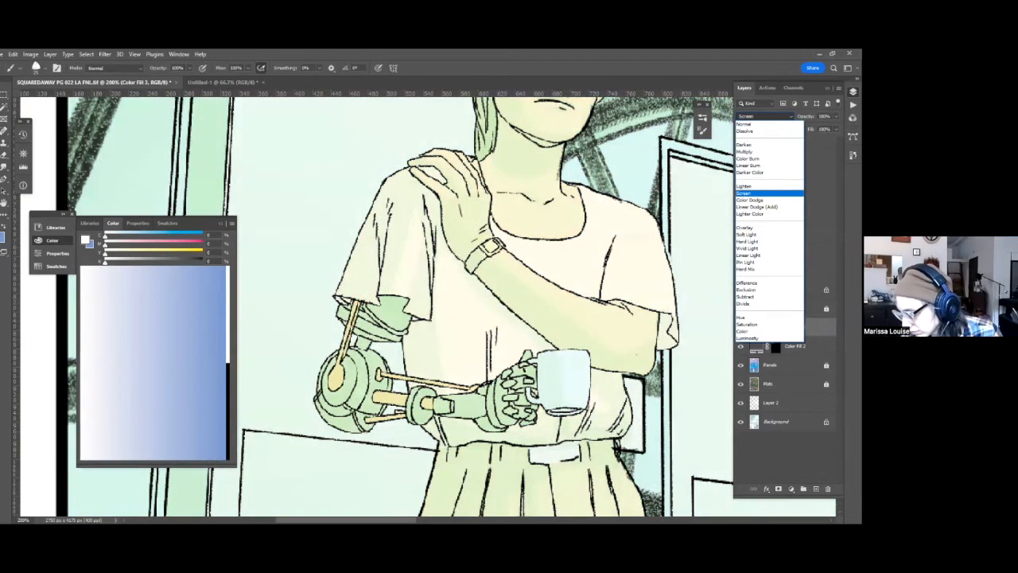
pyautogui.click(745, 193)
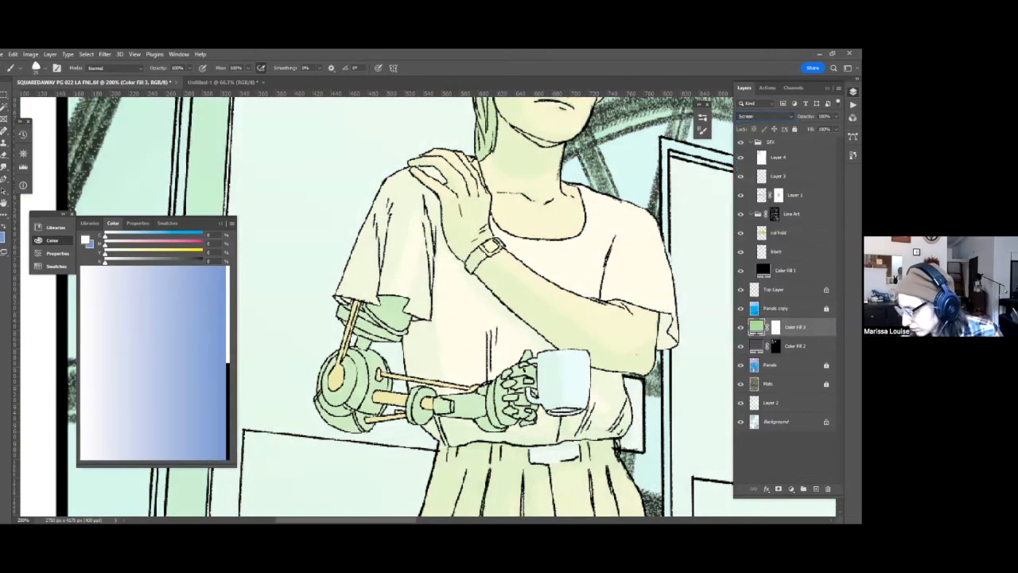
pyautogui.doubleClick(756, 327)
pyautogui.click(615, 155)
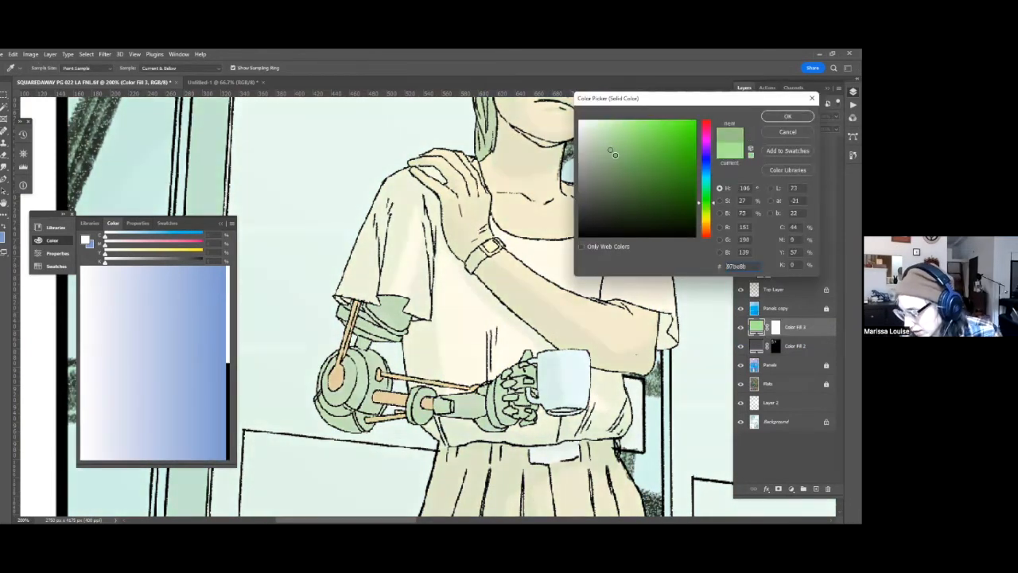
pyautogui.click(611, 156)
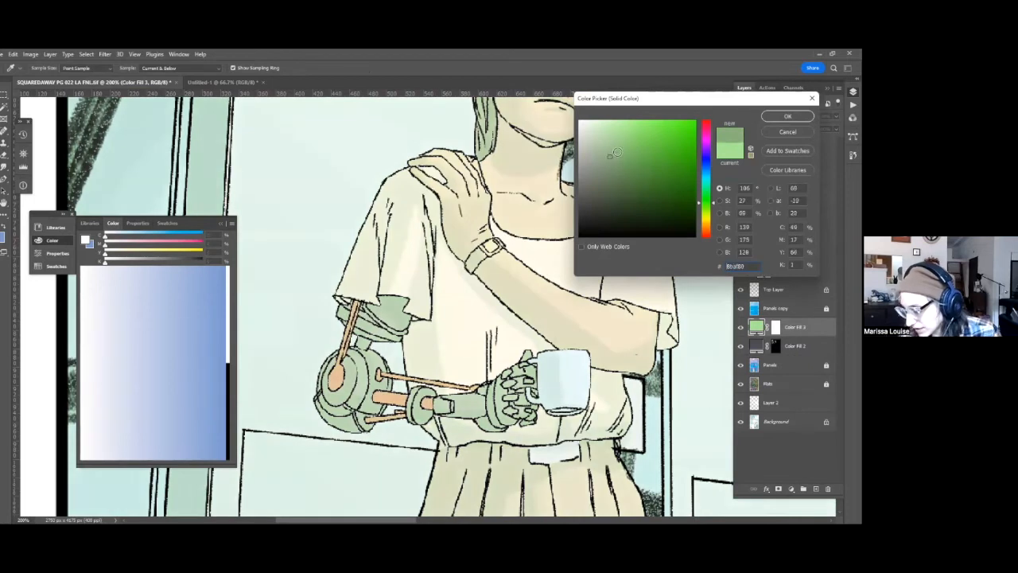
pyautogui.press('Return')
# Invert the Screen fill layer's mask and brush 54% gray highlights onto the metal parts of the robotic arm.
pyautogui.press('b')
pyautogui.hotkey('ctrl', 'i')
pyautogui.moveTo(424, 320); pyautogui.dragTo(452, 280)
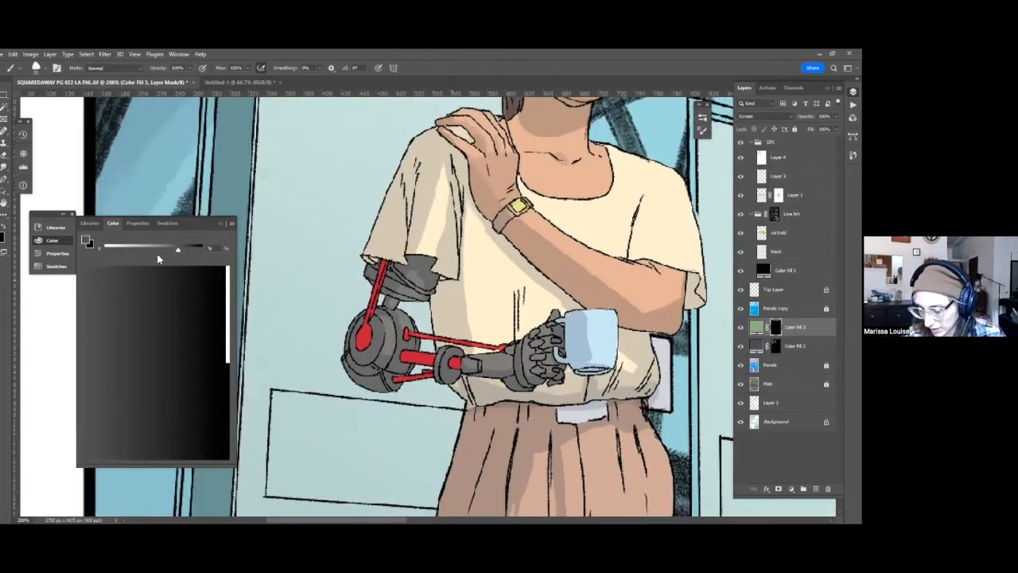
pyautogui.moveTo(424, 249); pyautogui.dragTo(455, 206)
pyautogui.click(157, 249)
pyautogui.moveTo(418, 303); pyautogui.dragTo(417, 275)
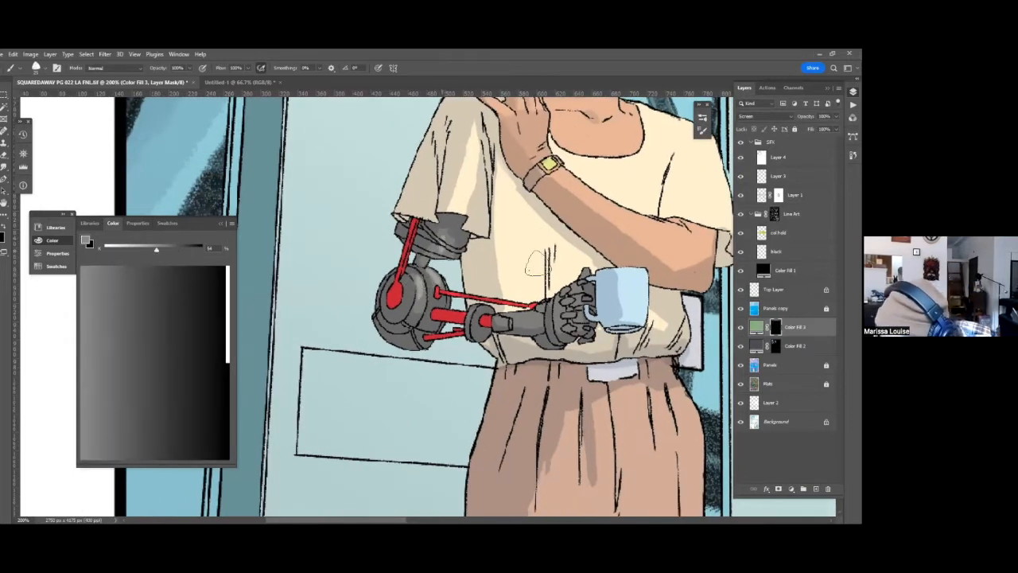
pyautogui.moveTo(431, 268); pyautogui.dragTo(399, 250)
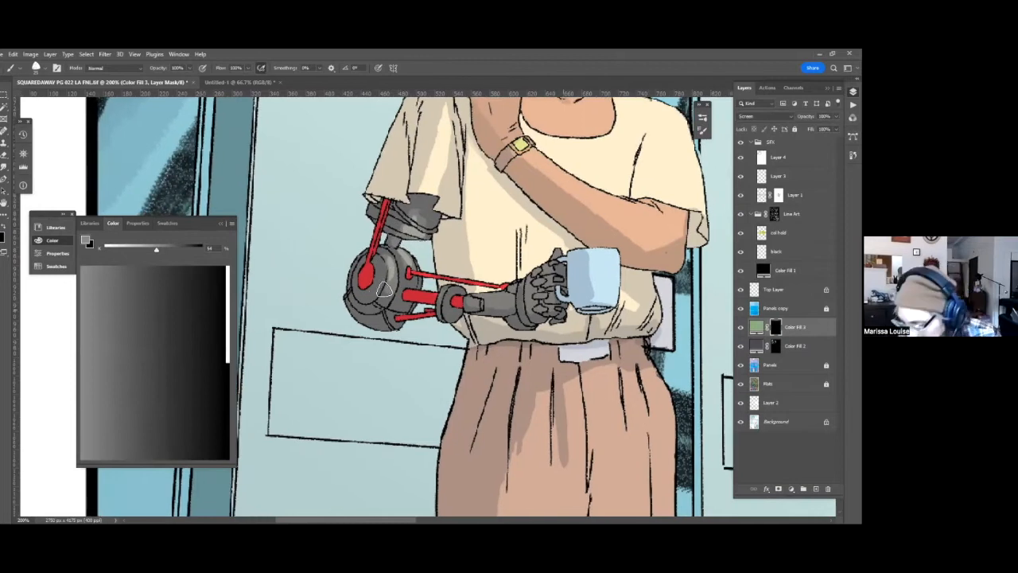
pyautogui.moveTo(418, 285); pyautogui.dragTo(388, 278)
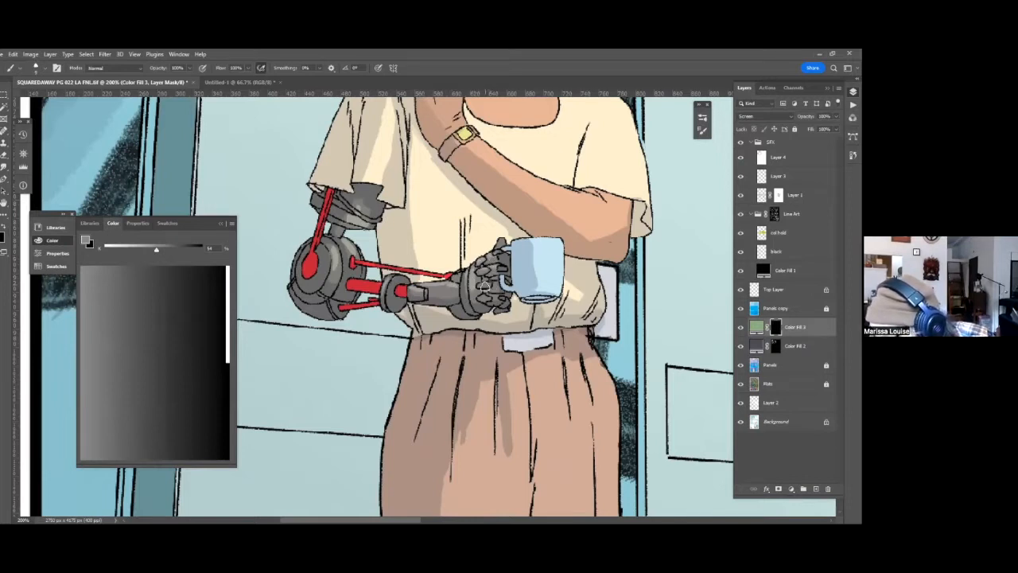
# Brighten the highlights on the robotic arm, painting the mask with 20% gray and with white.
pyautogui.click(125, 249)
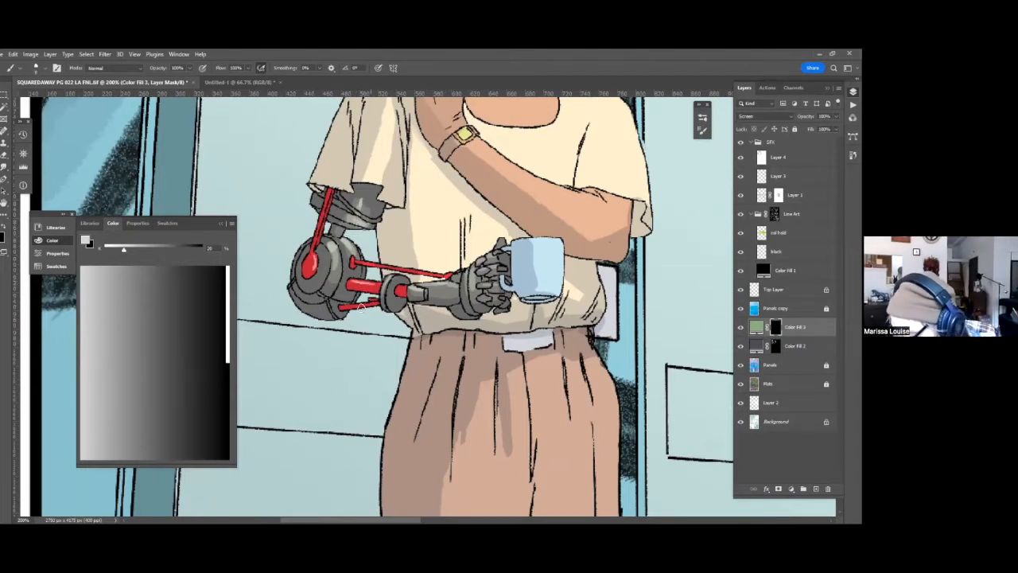
pyautogui.click(229, 276)
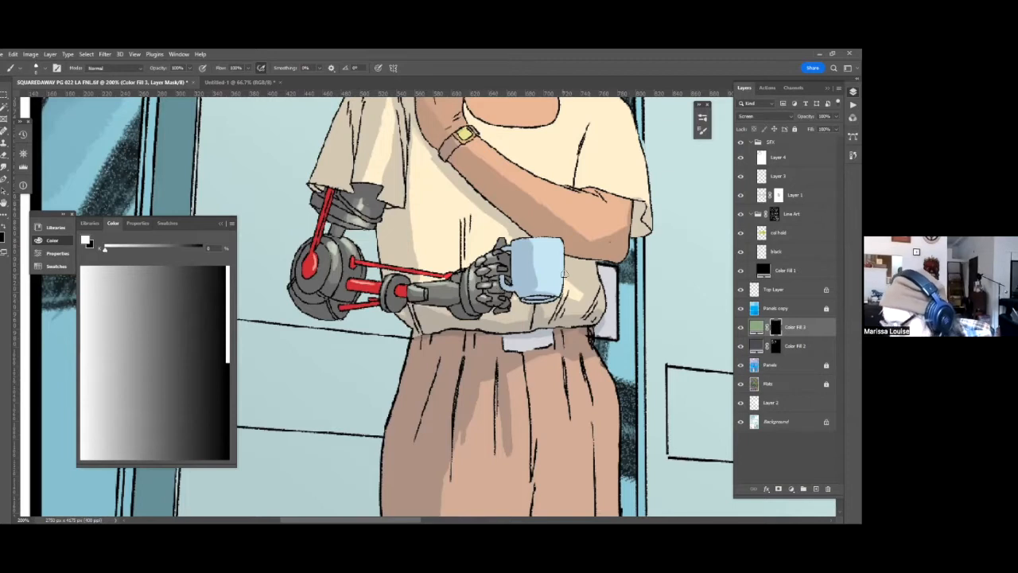
pyautogui.hotkey('ctrl', '0')
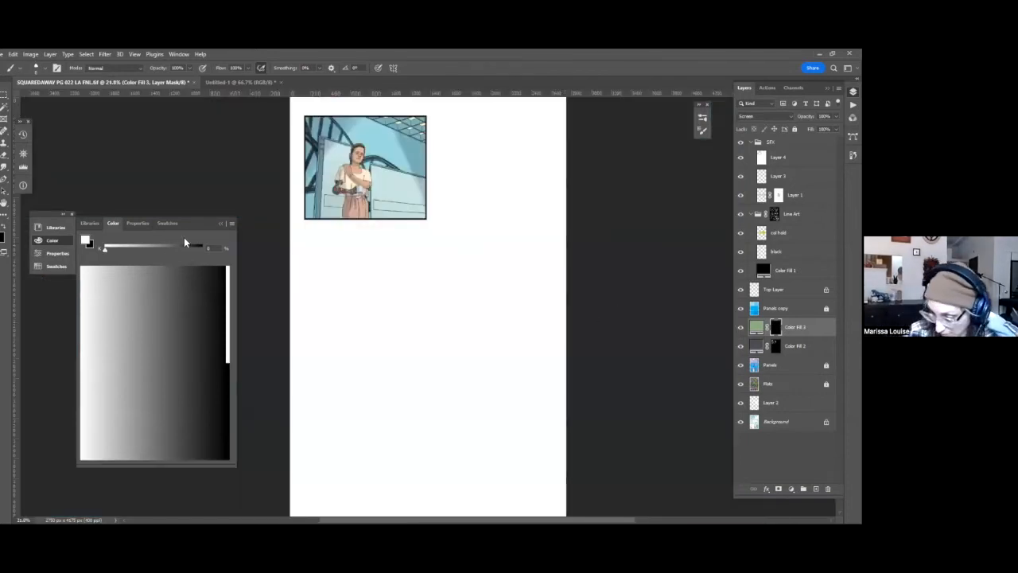
# Select the woman from the Panels layer with the Magic Wand and ready the Gradient tool with default colors on the Screen fill layer's mask.
pyautogui.click(166, 246)
pyautogui.click(776, 365)
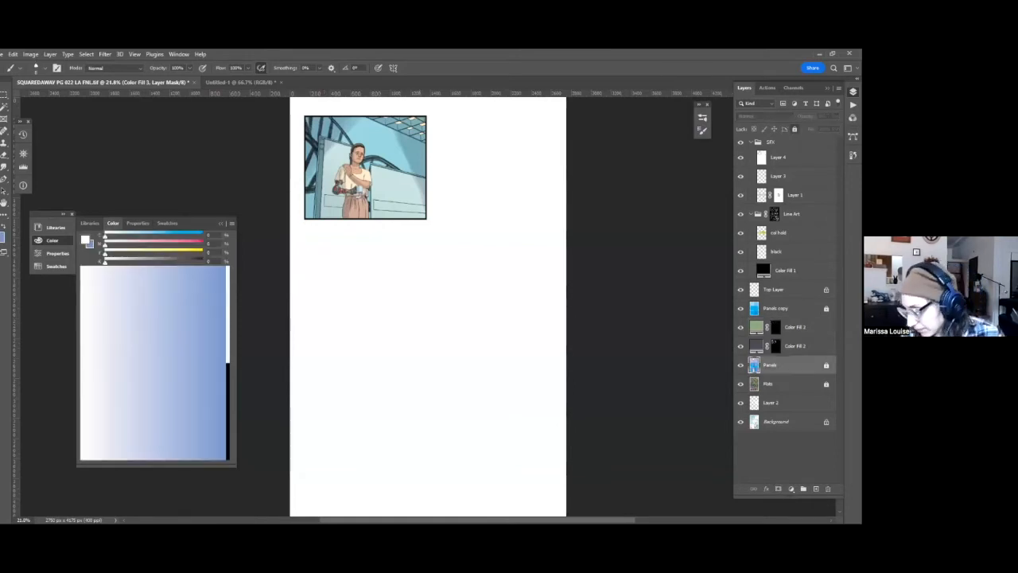
pyautogui.press('w')
pyautogui.click(359, 173)
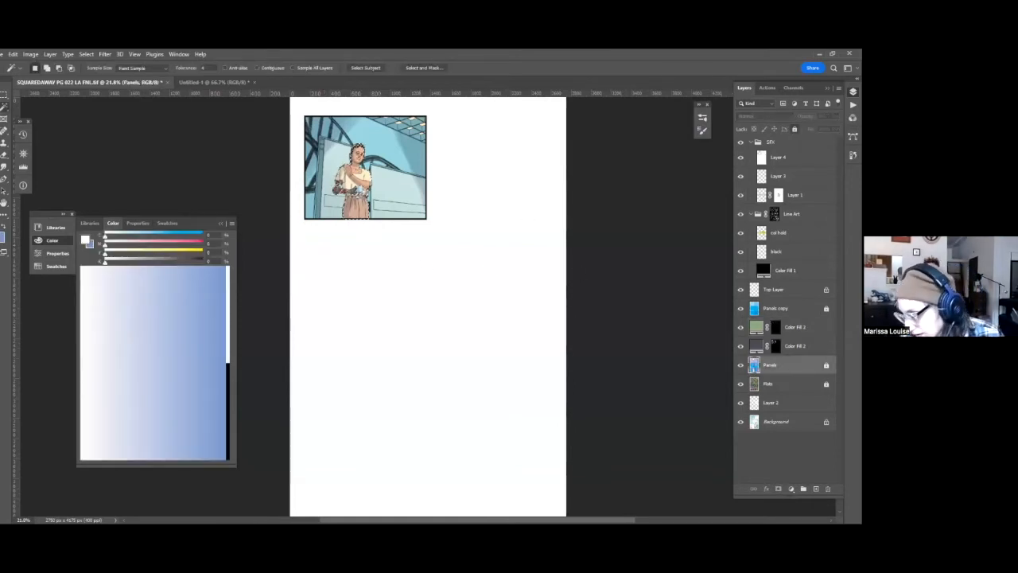
pyautogui.click(776, 327)
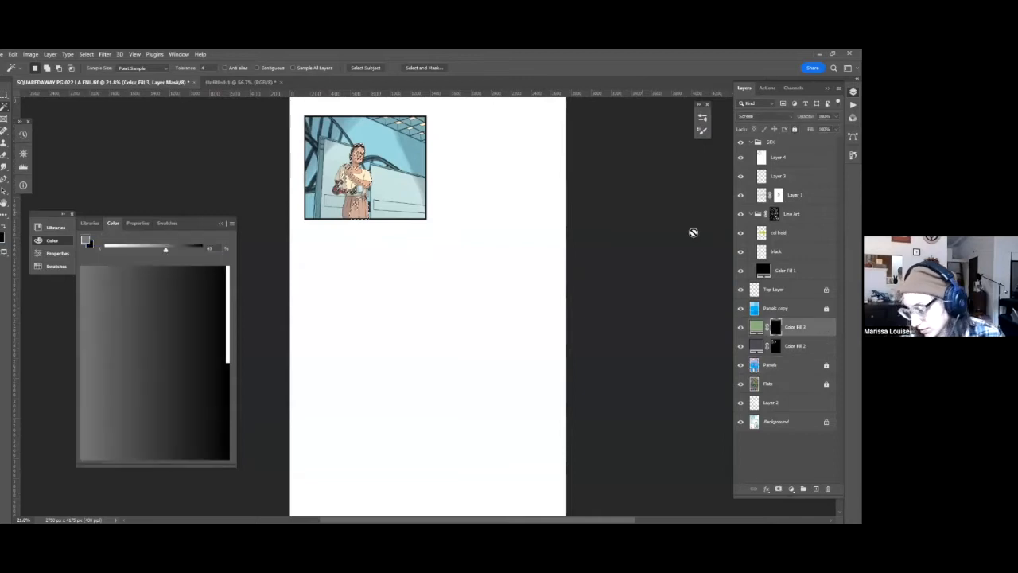
pyautogui.press('g')
pyautogui.press('d')
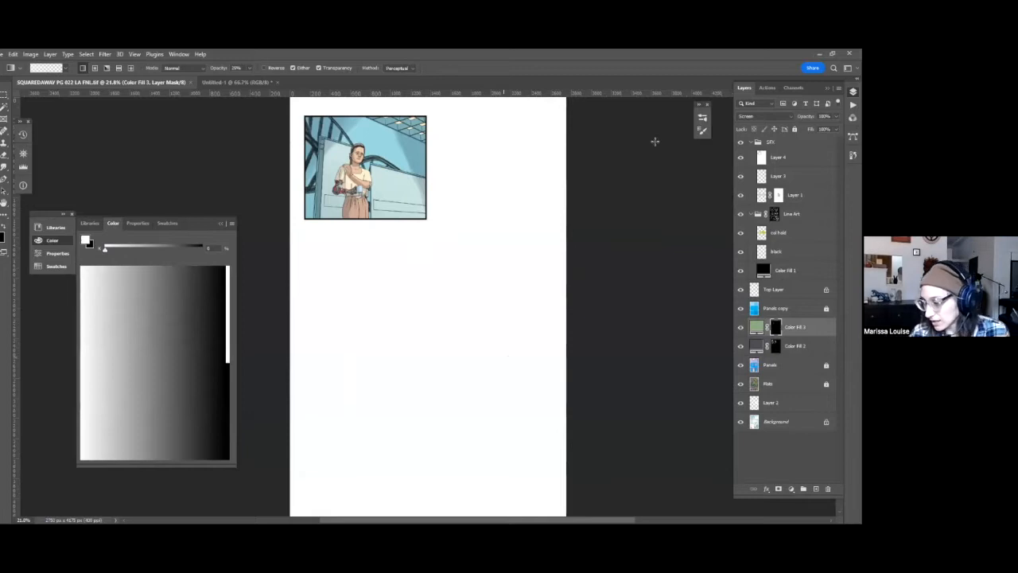
# Switch to the blank Untitled-1 document, clear its selection and try out the Flat Point 10 brush in blue.
pyautogui.click(225, 83)
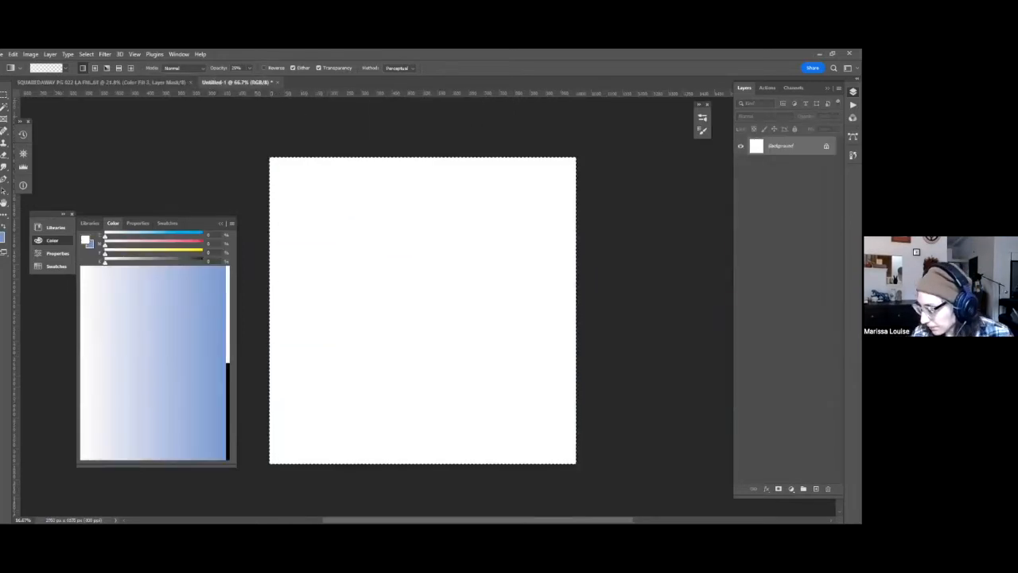
pyautogui.press('x')
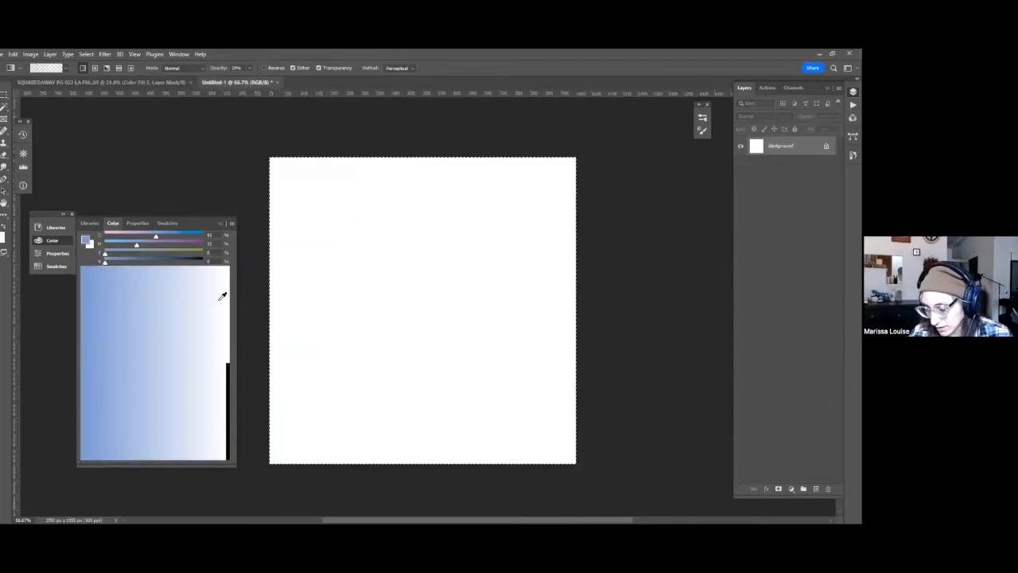
pyautogui.click(702, 118)
pyautogui.click(541, 113)
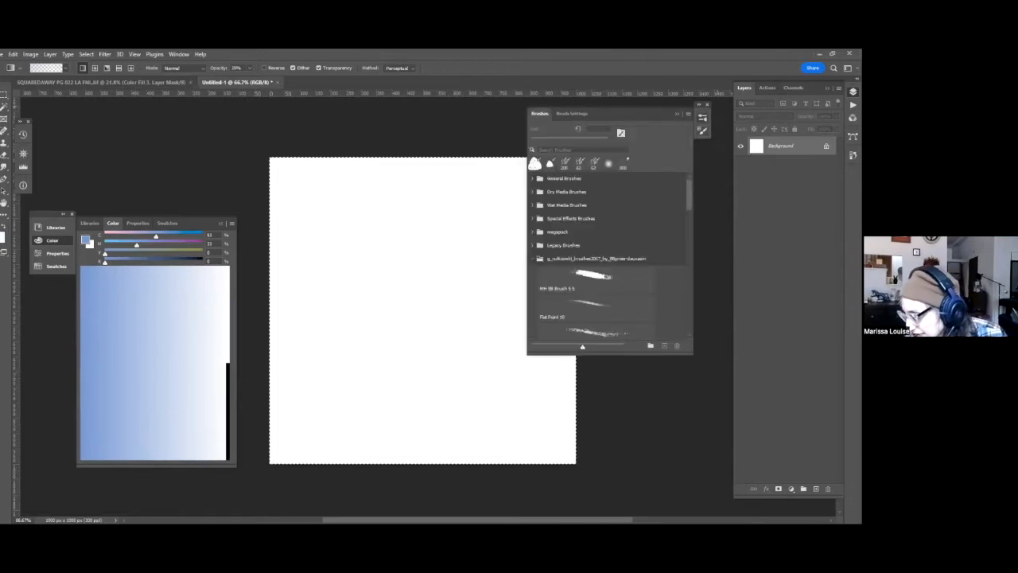
pyautogui.click(620, 312)
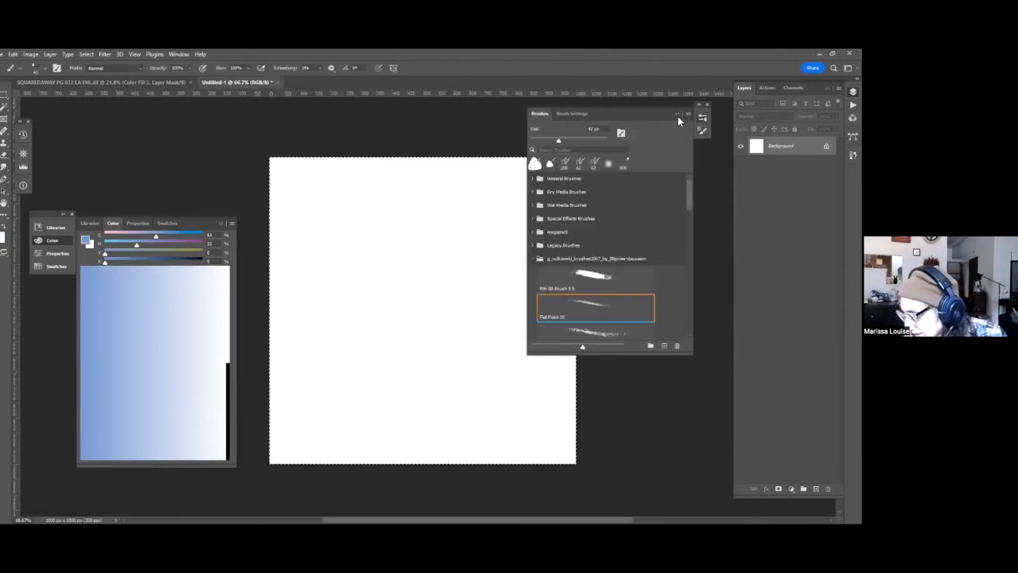
pyautogui.click(678, 115)
pyautogui.hotkey('ctrl', 'd')
pyautogui.hotkey('ctrl', 's')
pyautogui.press('Escape')
pyautogui.moveTo(533, 177)
pyautogui.mouseDown()
pyautogui.moveTo(552, 223)
pyautogui.moveTo(562, 215)
pyautogui.mouseUp()
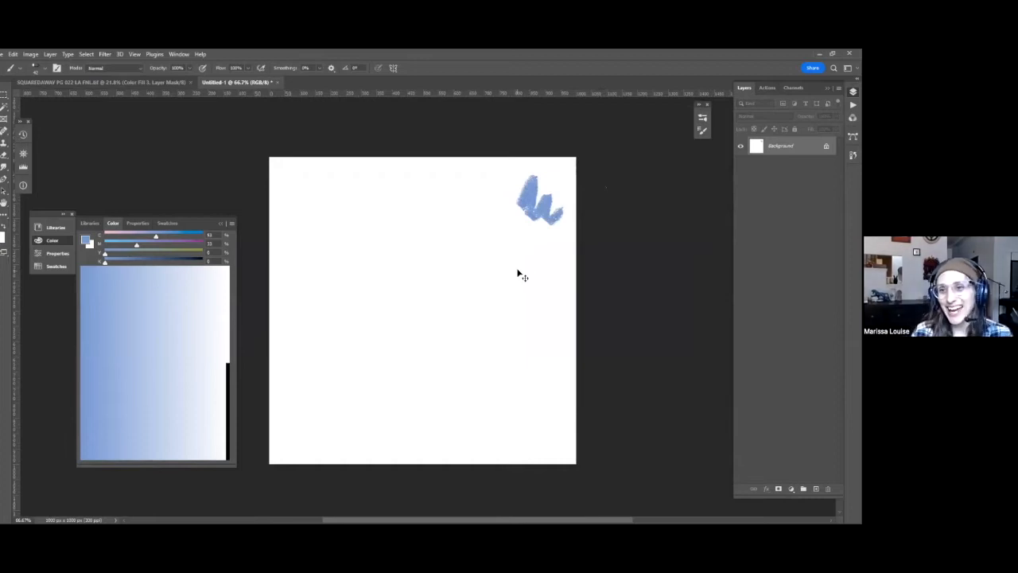
pyautogui.hotkey('ctrl', 'z')
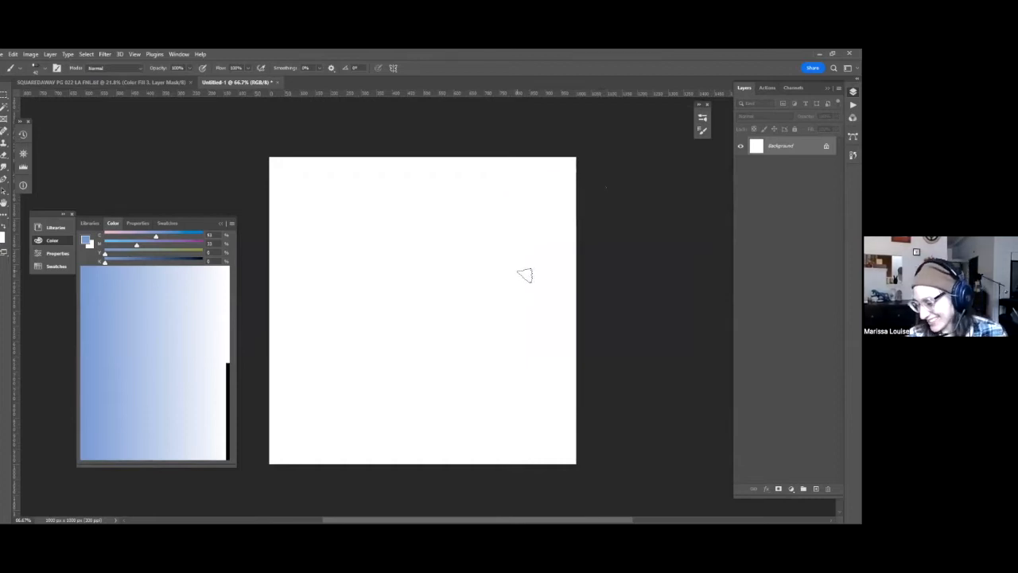
# Sketch a round blue head outline in the middle of the canvas with two pointed cat ears on top.
pyautogui.moveTo(483, 326); pyautogui.dragTo(488, 266)
pyautogui.moveTo(348, 295); pyautogui.dragTo(425, 216)
pyautogui.moveTo(458, 379)
pyautogui.mouseDown()
pyautogui.moveTo(364, 243)
pyautogui.moveTo(457, 378)
pyautogui.moveTo(362, 345)
pyautogui.mouseUp()
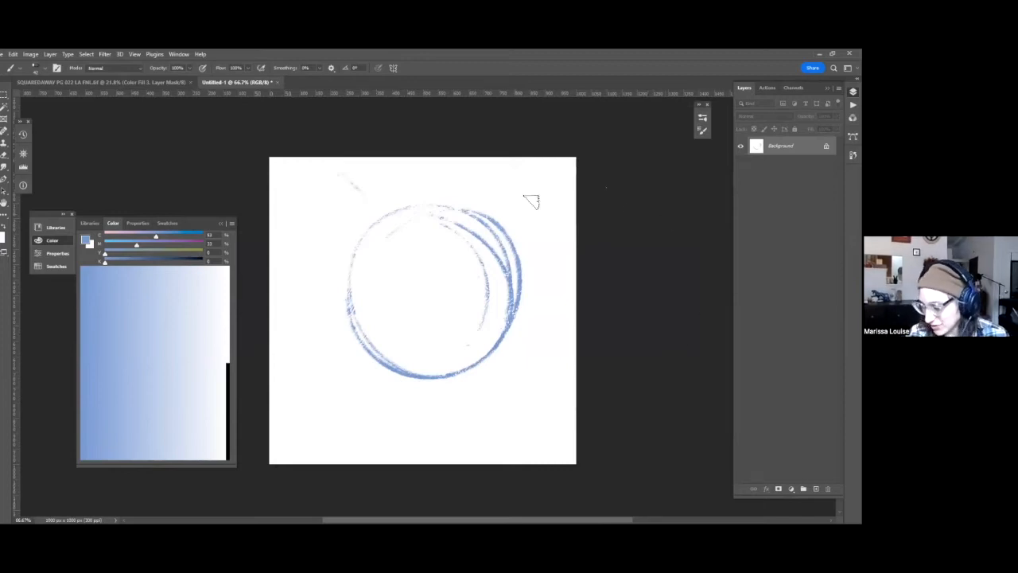
pyautogui.press('v')
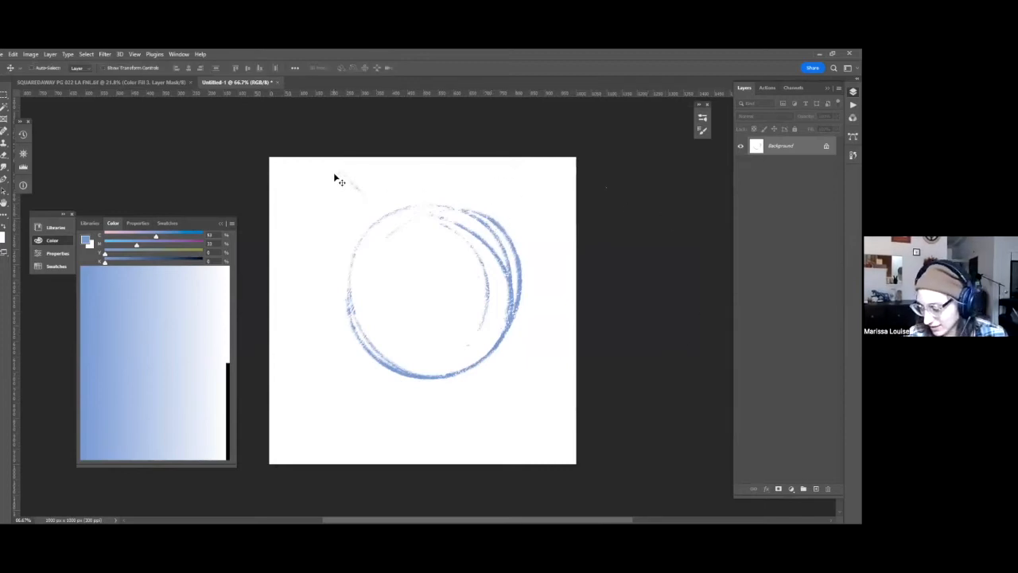
pyautogui.press('b')
pyautogui.moveTo(382, 201)
pyautogui.mouseDown()
pyautogui.moveTo(338, 161)
pyautogui.moveTo(357, 116)
pyautogui.moveTo(342, 230)
pyautogui.moveTo(349, 263)
pyautogui.mouseUp()
pyautogui.moveTo(489, 217)
pyautogui.mouseDown()
pyautogui.moveTo(540, 168)
pyautogui.moveTo(543, 205)
pyautogui.moveTo(529, 262)
pyautogui.mouseUp()
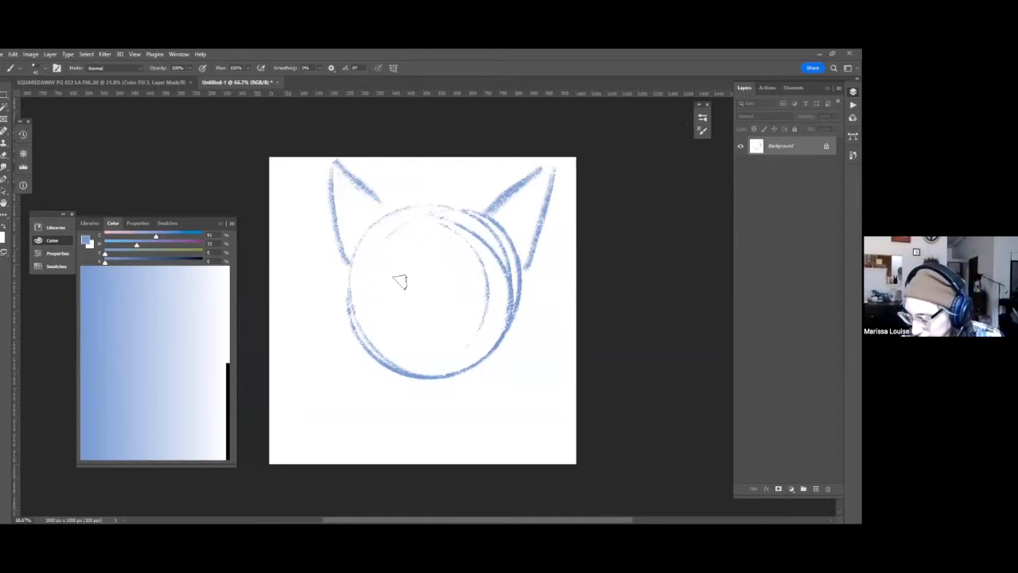
# Draw the cat's face inside the circle: two oval eyes with lower lid strokes, a straight mouth and a triangular nose.
pyautogui.moveTo(404, 275)
pyautogui.mouseDown()
pyautogui.moveTo(389, 267)
pyautogui.moveTo(402, 274)
pyautogui.mouseUp()
pyautogui.moveTo(487, 279)
pyautogui.mouseDown()
pyautogui.moveTo(460, 283)
pyautogui.moveTo(467, 272)
pyautogui.mouseUp()
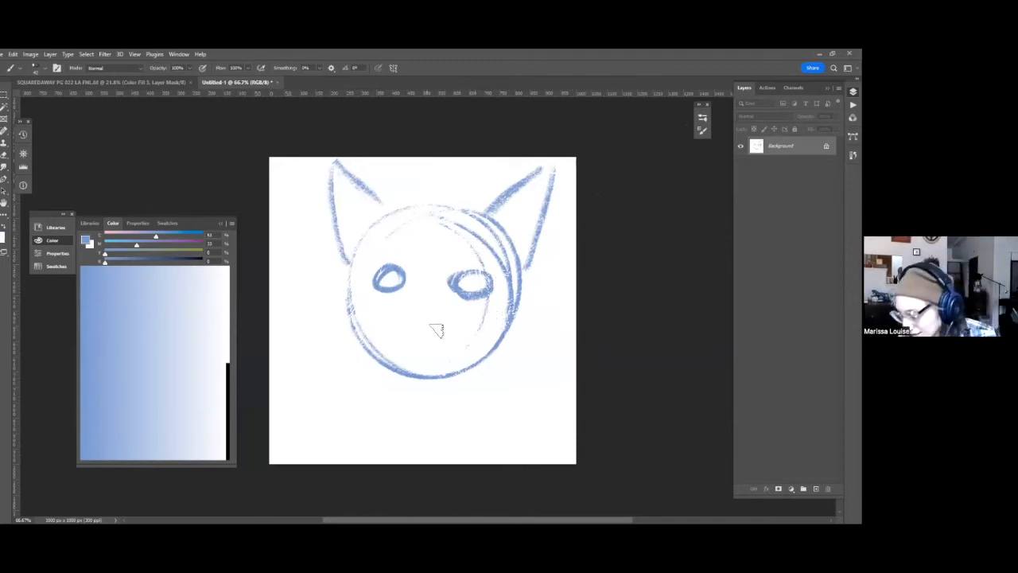
pyautogui.moveTo(410, 338)
pyautogui.mouseDown()
pyautogui.moveTo(457, 343)
pyautogui.moveTo(428, 348)
pyautogui.mouseUp()
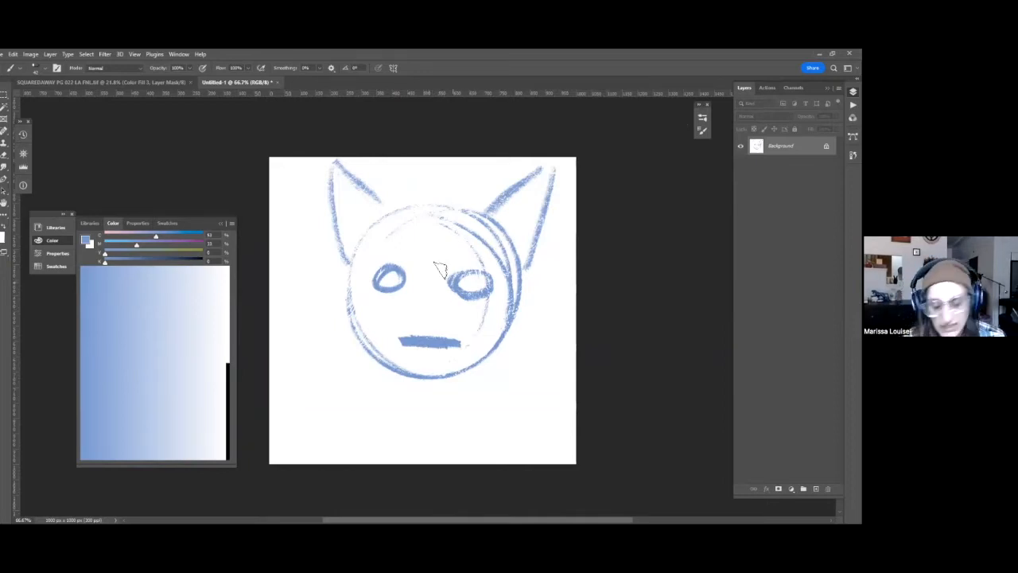
pyautogui.moveTo(377, 282); pyautogui.dragTo(495, 286)
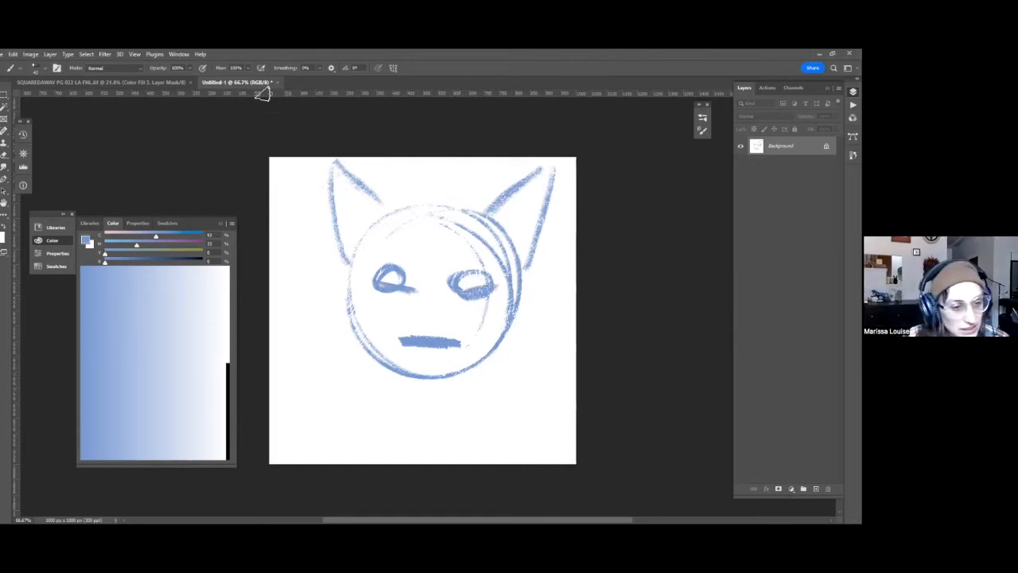
pyautogui.moveTo(415, 312)
pyautogui.mouseDown()
pyautogui.moveTo(447, 316)
pyautogui.moveTo(419, 314)
pyautogui.moveTo(443, 313)
pyautogui.moveTo(440, 333)
pyautogui.mouseUp()
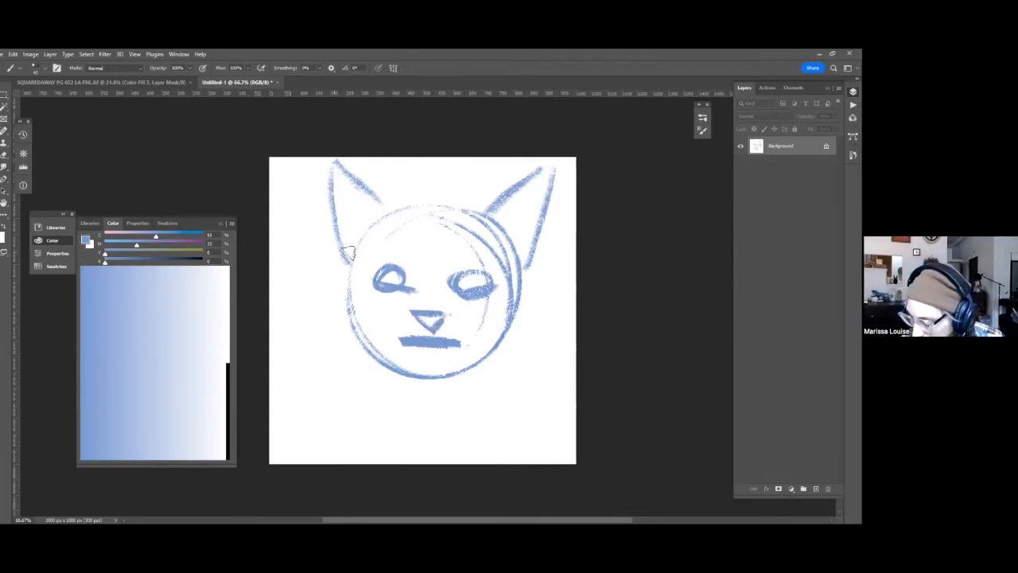
# Draw long curved locks of hair down both sides of the cat's head, adding short strands near the tips.
pyautogui.moveTo(345, 253)
pyautogui.mouseDown()
pyautogui.moveTo(308, 330)
pyautogui.moveTo(317, 392)
pyautogui.mouseUp()
pyautogui.moveTo(318, 353)
pyautogui.mouseDown()
pyautogui.moveTo(348, 415)
pyautogui.moveTo(402, 364)
pyautogui.mouseUp()
pyautogui.moveTo(525, 267)
pyautogui.mouseDown()
pyautogui.moveTo(537, 364)
pyautogui.moveTo(509, 417)
pyautogui.mouseUp()
pyautogui.moveTo(484, 363)
pyautogui.mouseDown()
pyautogui.moveTo(523, 409)
pyautogui.moveTo(516, 440)
pyautogui.mouseUp()
pyautogui.moveTo(530, 368)
pyautogui.mouseDown()
pyautogui.moveTo(538, 409)
pyautogui.moveTo(528, 424)
pyautogui.mouseUp()
pyautogui.moveTo(549, 374); pyautogui.dragTo(545, 414)
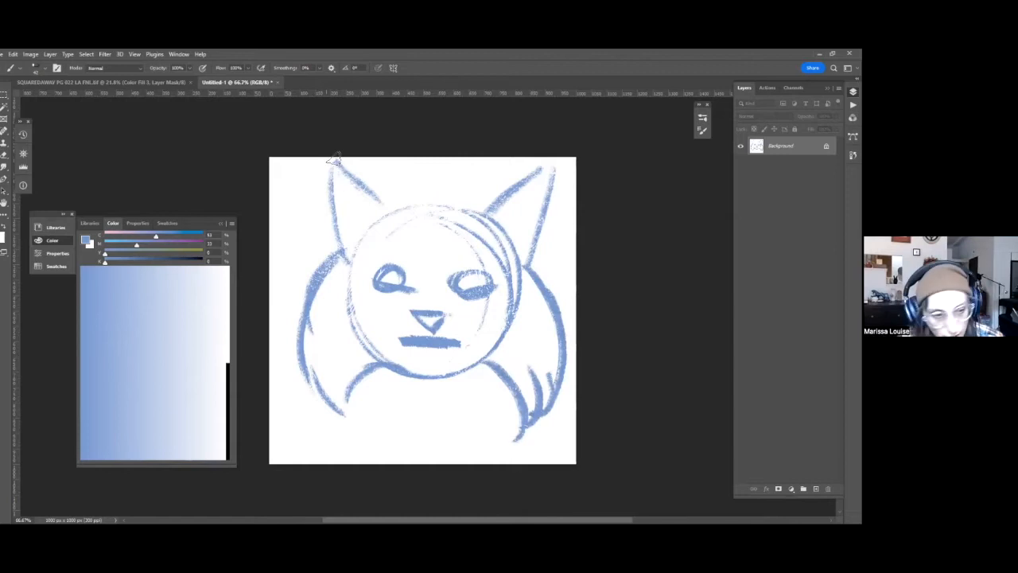
# Thicken the cat's blue outline along the inner ear edges, the top of the head, the eyes and the outer ear edge.
pyautogui.moveTo(338, 164); pyautogui.dragTo(390, 213)
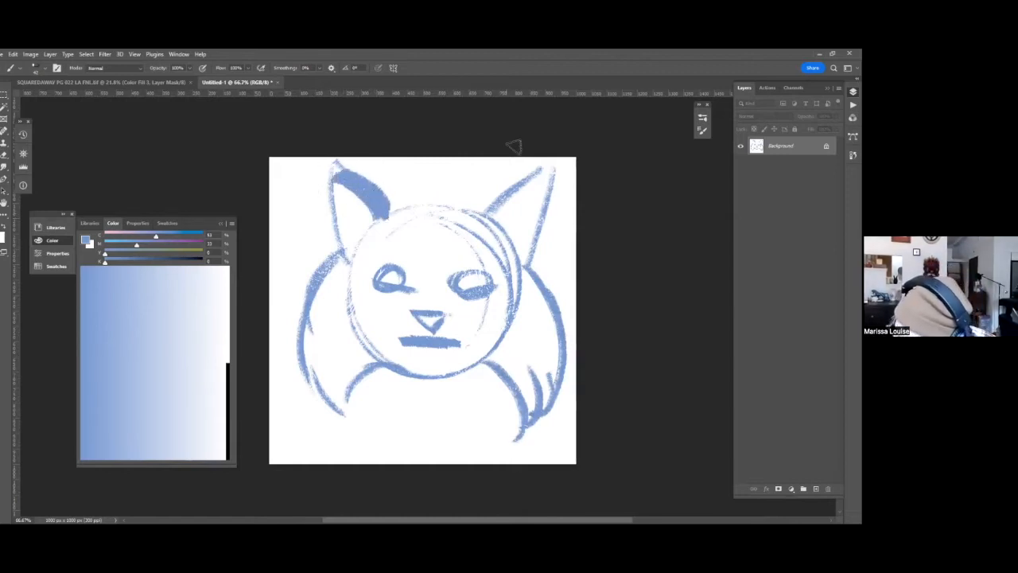
pyautogui.moveTo(485, 219)
pyautogui.mouseDown()
pyautogui.moveTo(510, 197)
pyautogui.moveTo(479, 223)
pyautogui.moveTo(534, 199)
pyautogui.moveTo(535, 278)
pyautogui.mouseUp()
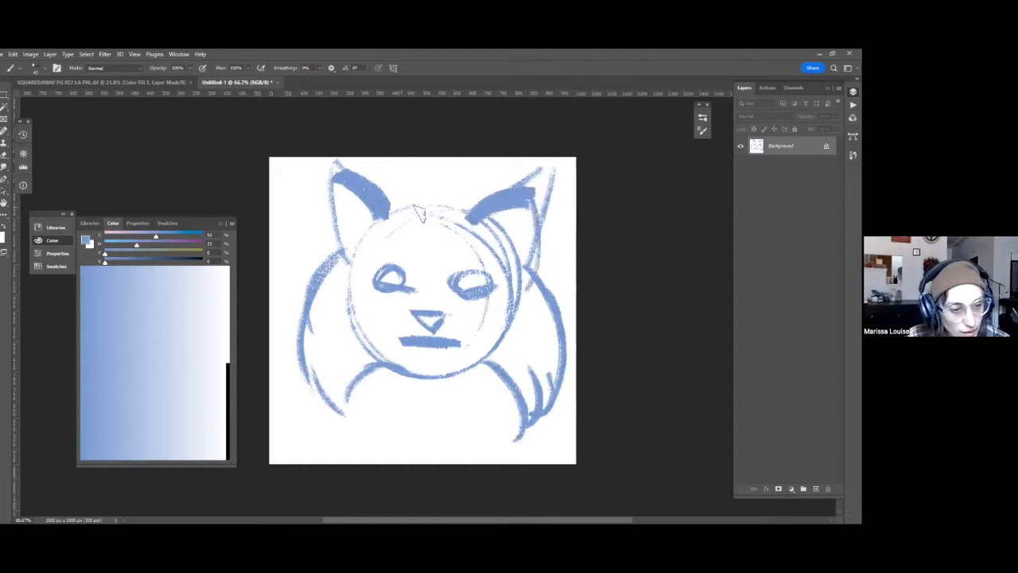
pyautogui.moveTo(391, 218); pyautogui.dragTo(476, 215)
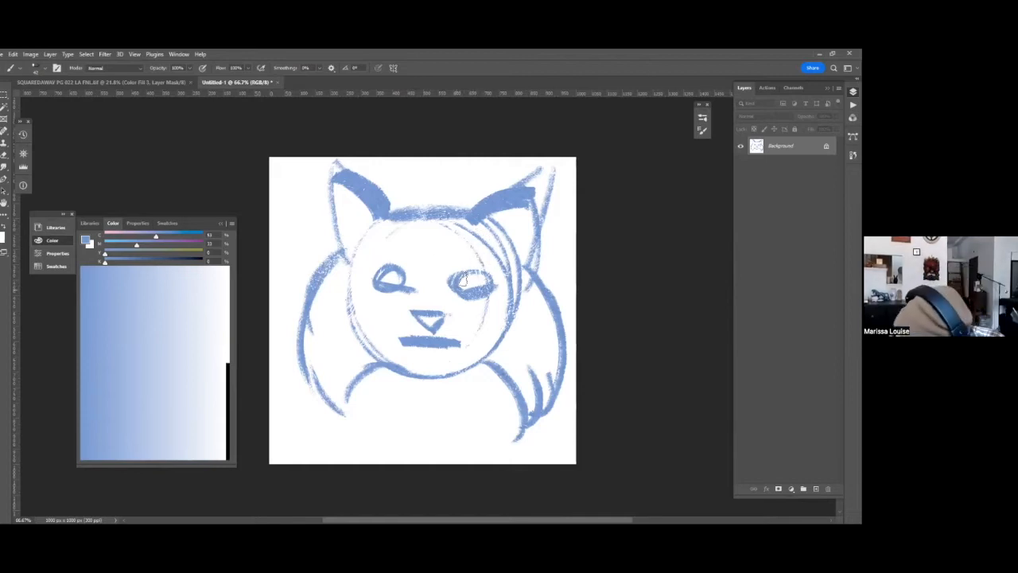
pyautogui.moveTo(417, 284); pyautogui.dragTo(400, 267)
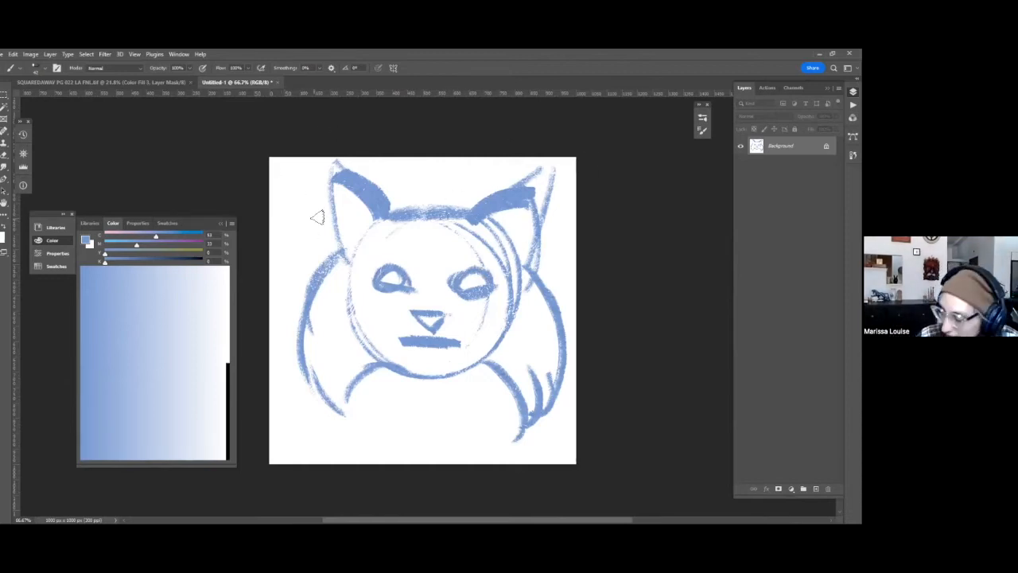
pyautogui.moveTo(334, 186); pyautogui.dragTo(344, 266)
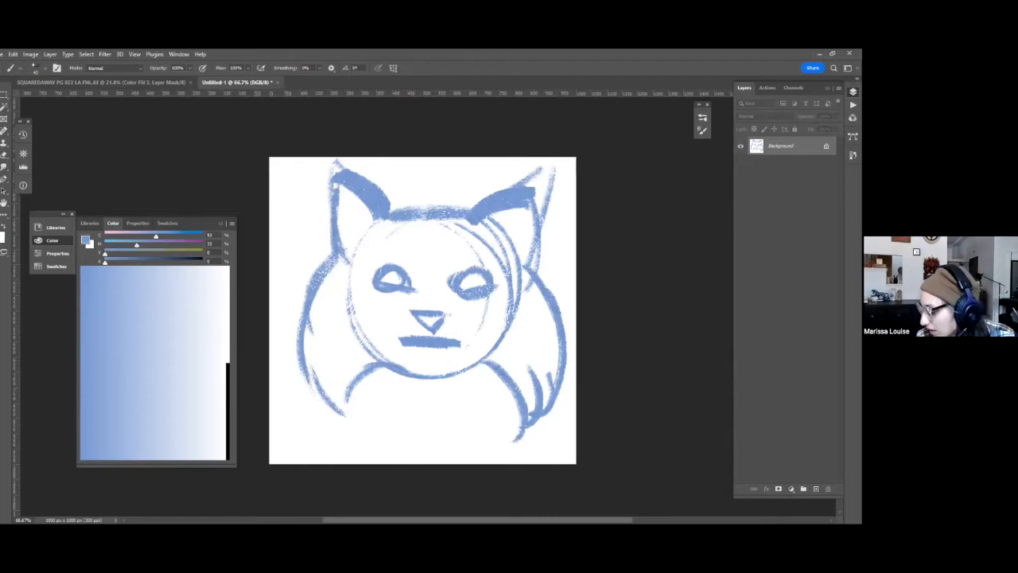
# Add a new layer and paint light orange (C 16, M 33, Y 62) patches over the cat's face and hair locks.
pyautogui.hotkey('ctrl', 'shift', 'alt', 'n')
pyautogui.moveTo(194, 254); pyautogui.dragTo(164, 254)
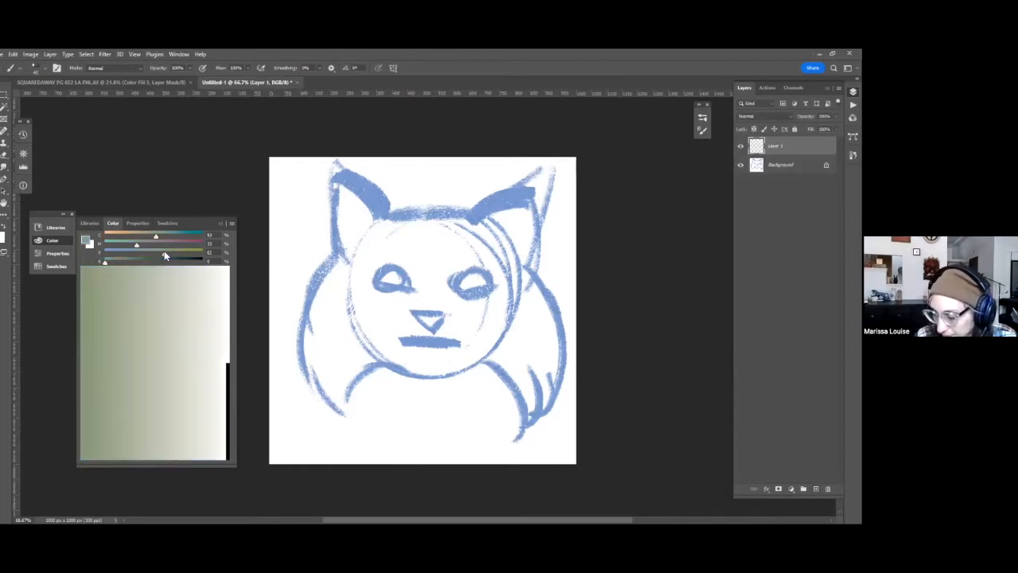
pyautogui.click(122, 235)
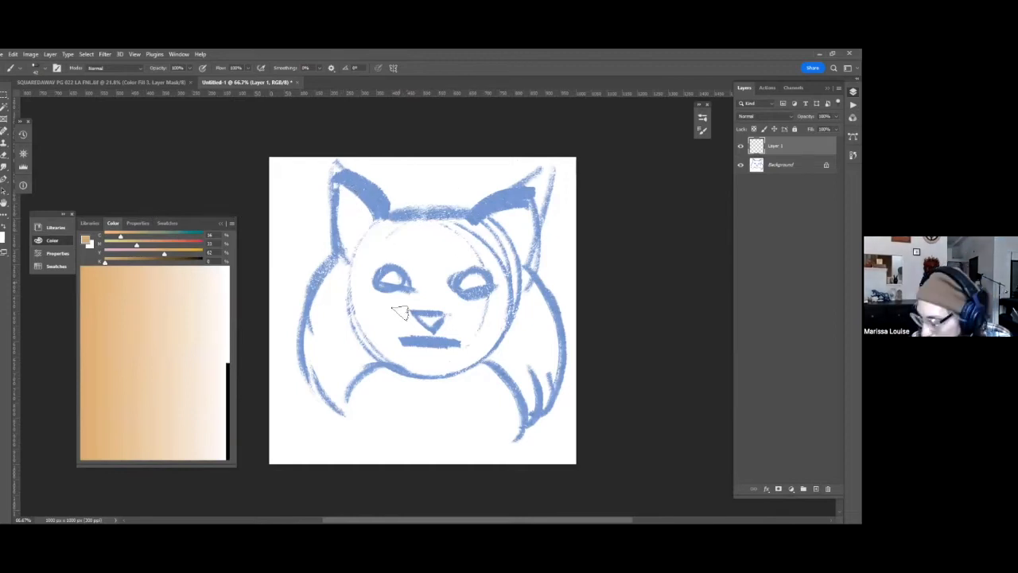
pyautogui.moveTo(362, 269)
pyautogui.mouseDown()
pyautogui.moveTo(317, 325)
pyautogui.moveTo(356, 273)
pyautogui.moveTo(321, 371)
pyautogui.moveTo(319, 336)
pyautogui.moveTo(348, 282)
pyautogui.moveTo(346, 376)
pyautogui.moveTo(371, 351)
pyautogui.mouseUp()
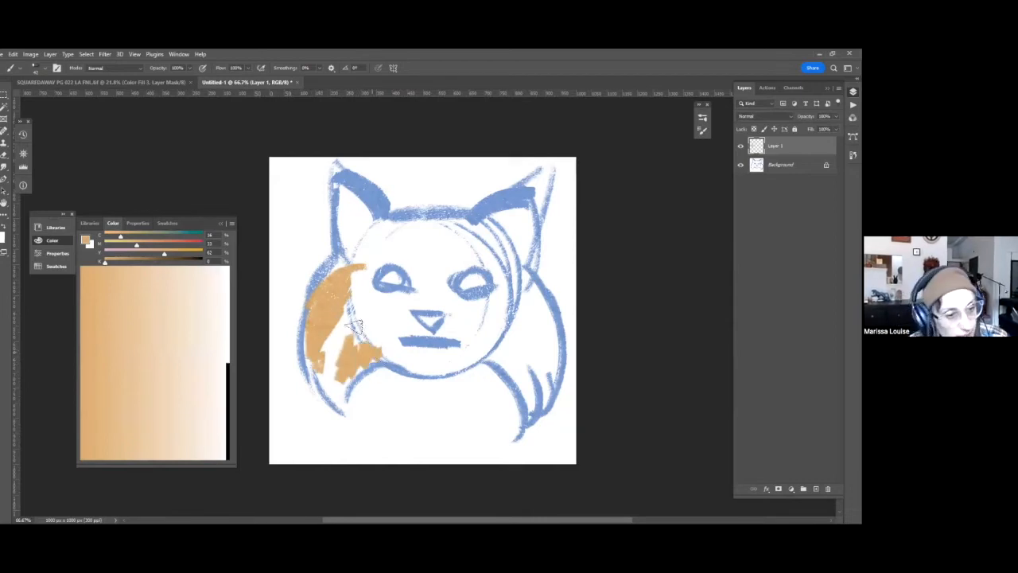
pyautogui.moveTo(440, 303)
pyautogui.mouseDown()
pyautogui.moveTo(385, 224)
pyautogui.moveTo(386, 253)
pyautogui.moveTo(402, 225)
pyautogui.moveTo(425, 283)
pyautogui.moveTo(438, 241)
pyautogui.moveTo(467, 256)
pyautogui.moveTo(490, 241)
pyautogui.moveTo(484, 265)
pyautogui.moveTo(502, 261)
pyautogui.moveTo(515, 236)
pyautogui.mouseUp()
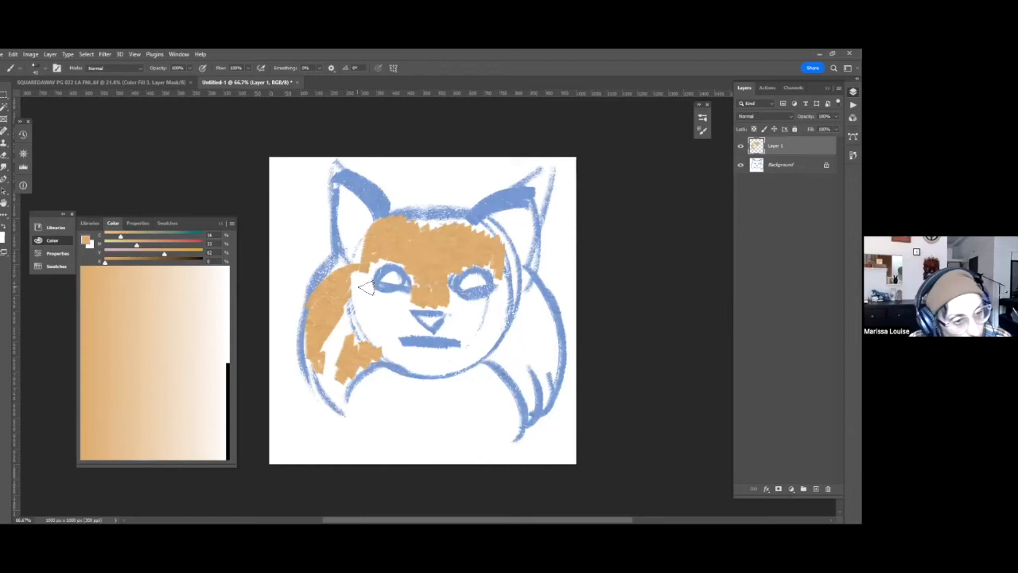
pyautogui.moveTo(387, 295)
pyautogui.mouseDown()
pyautogui.moveTo(361, 295)
pyautogui.moveTo(370, 327)
pyautogui.moveTo(382, 329)
pyautogui.moveTo(410, 298)
pyautogui.moveTo(402, 329)
pyautogui.moveTo(418, 335)
pyautogui.moveTo(457, 319)
pyautogui.moveTo(461, 304)
pyautogui.moveTo(450, 333)
pyautogui.moveTo(497, 313)
pyautogui.moveTo(470, 304)
pyautogui.moveTo(494, 303)
pyautogui.moveTo(510, 279)
pyautogui.moveTo(497, 323)
pyautogui.moveTo(481, 327)
pyautogui.moveTo(505, 313)
pyautogui.moveTo(507, 275)
pyautogui.moveTo(474, 280)
pyautogui.moveTo(525, 327)
pyautogui.moveTo(538, 331)
pyautogui.moveTo(530, 303)
pyautogui.moveTo(543, 305)
pyautogui.moveTo(547, 353)
pyautogui.mouseUp()
# Switch to black and paint the inner edges of both ears and a row of vertical stripes on the forehead.
pyautogui.press('d')
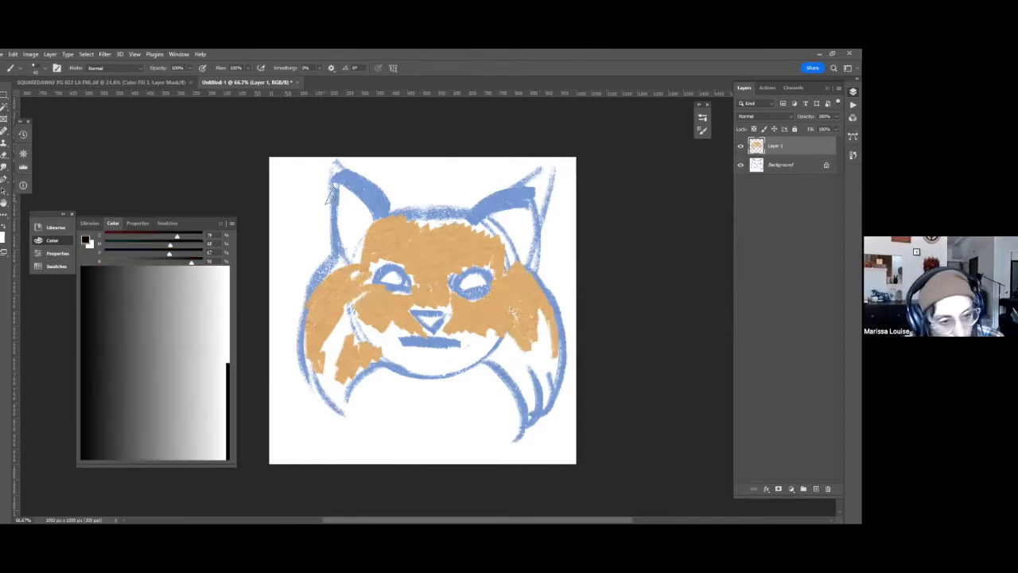
pyautogui.moveTo(335, 173)
pyautogui.mouseDown()
pyautogui.moveTo(397, 227)
pyautogui.moveTo(408, 264)
pyautogui.mouseUp()
pyautogui.moveTo(425, 210); pyautogui.dragTo(422, 242)
pyautogui.moveTo(417, 216); pyautogui.dragTo(419, 255)
pyautogui.moveTo(436, 215)
pyautogui.mouseDown()
pyautogui.moveTo(438, 270)
pyautogui.moveTo(454, 252)
pyautogui.moveTo(458, 269)
pyautogui.moveTo(466, 258)
pyautogui.mouseUp()
pyautogui.moveTo(529, 188); pyautogui.dragTo(469, 216)
pyautogui.moveTo(542, 191); pyautogui.dragTo(483, 213)
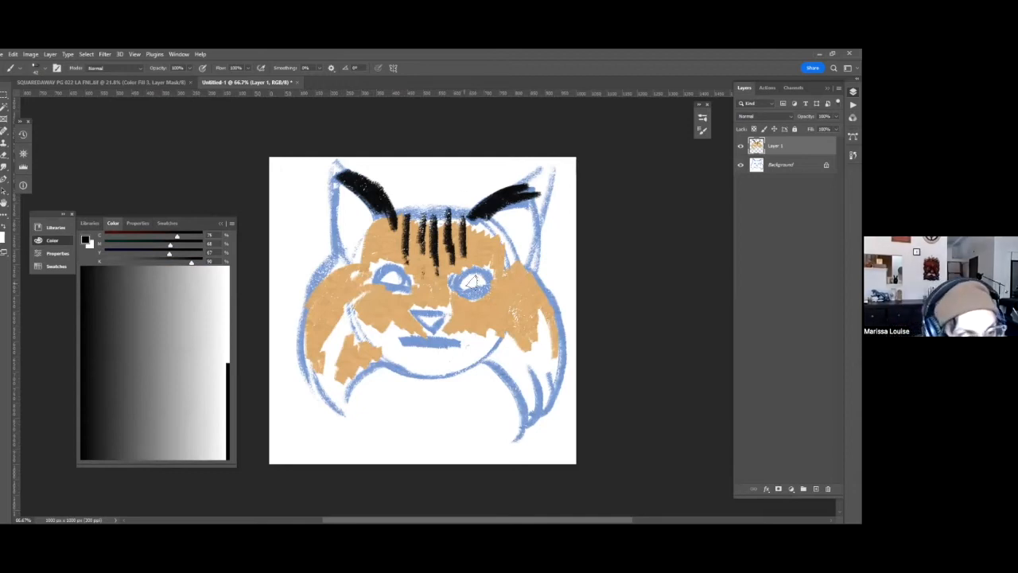
# Outline both eyes in black and draw short strokes from their inner corners down toward the nose.
pyautogui.moveTo(456, 287)
pyautogui.mouseDown()
pyautogui.moveTo(470, 272)
pyautogui.moveTo(461, 282)
pyautogui.moveTo(490, 282)
pyautogui.moveTo(466, 296)
pyautogui.mouseUp()
pyautogui.moveTo(409, 272)
pyautogui.mouseDown()
pyautogui.moveTo(373, 258)
pyautogui.moveTo(377, 275)
pyautogui.moveTo(378, 266)
pyautogui.moveTo(410, 282)
pyautogui.mouseUp()
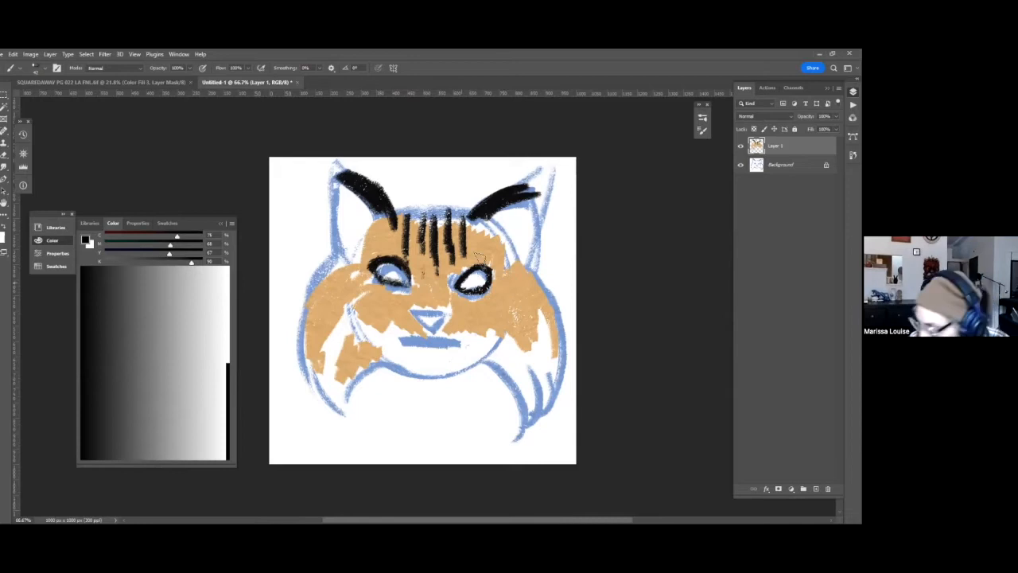
pyautogui.moveTo(461, 281)
pyautogui.mouseDown()
pyautogui.moveTo(455, 307)
pyautogui.moveTo(423, 265)
pyautogui.moveTo(409, 309)
pyautogui.mouseUp()
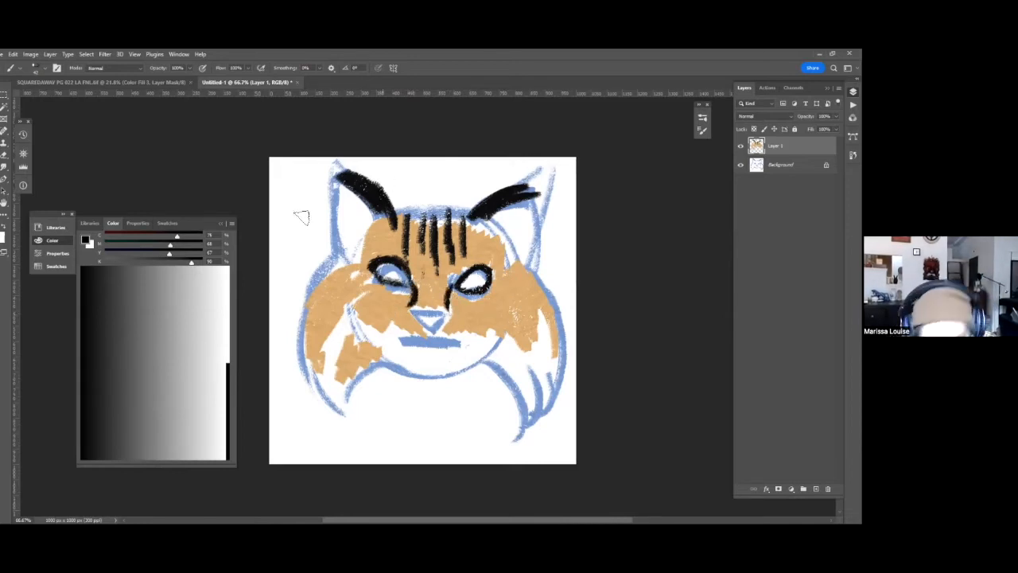
# Paint black stripes along the hair locks on both sides, and fill the nose and mouth with black.
pyautogui.moveTo(311, 361)
pyautogui.mouseDown()
pyautogui.moveTo(366, 284)
pyautogui.moveTo(318, 350)
pyautogui.moveTo(352, 319)
pyautogui.moveTo(328, 351)
pyautogui.moveTo(347, 393)
pyautogui.moveTo(373, 330)
pyautogui.moveTo(339, 396)
pyautogui.mouseUp()
pyautogui.moveTo(385, 339); pyautogui.dragTo(346, 395)
pyautogui.moveTo(517, 334); pyautogui.dragTo(549, 393)
pyautogui.moveTo(501, 305); pyautogui.dragTo(548, 393)
pyautogui.moveTo(529, 293); pyautogui.dragTo(555, 336)
pyautogui.moveTo(522, 282); pyautogui.dragTo(548, 364)
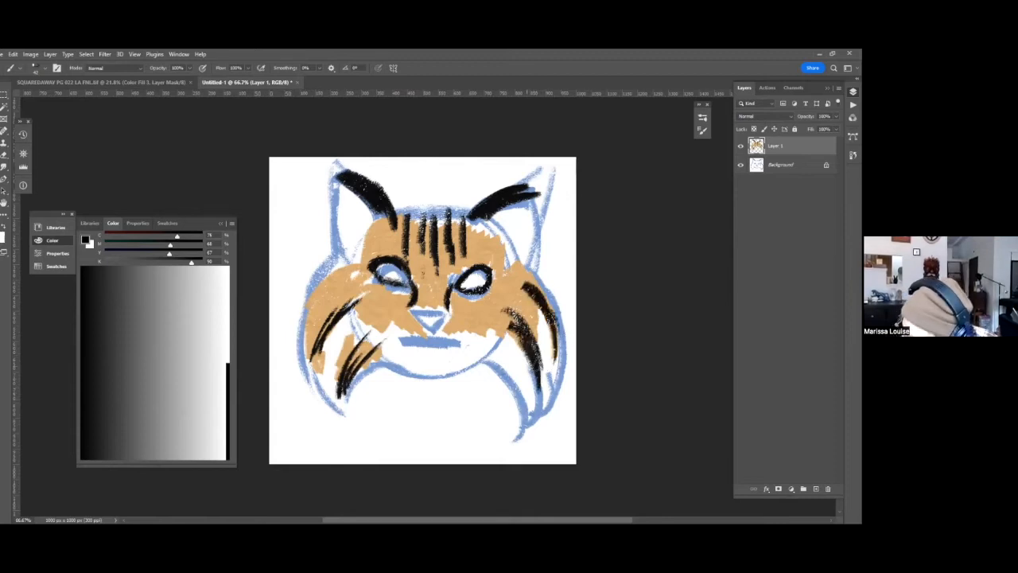
pyautogui.moveTo(429, 317)
pyautogui.mouseDown()
pyautogui.moveTo(450, 338)
pyautogui.moveTo(428, 348)
pyautogui.moveTo(454, 350)
pyautogui.moveTo(410, 347)
pyautogui.moveTo(449, 343)
pyautogui.mouseUp()
# Add one empty layer beneath the painted cat layer and another above it, hide the painted layer and select the topmost layer.
pyautogui.click(781, 164)
pyautogui.click(817, 489)
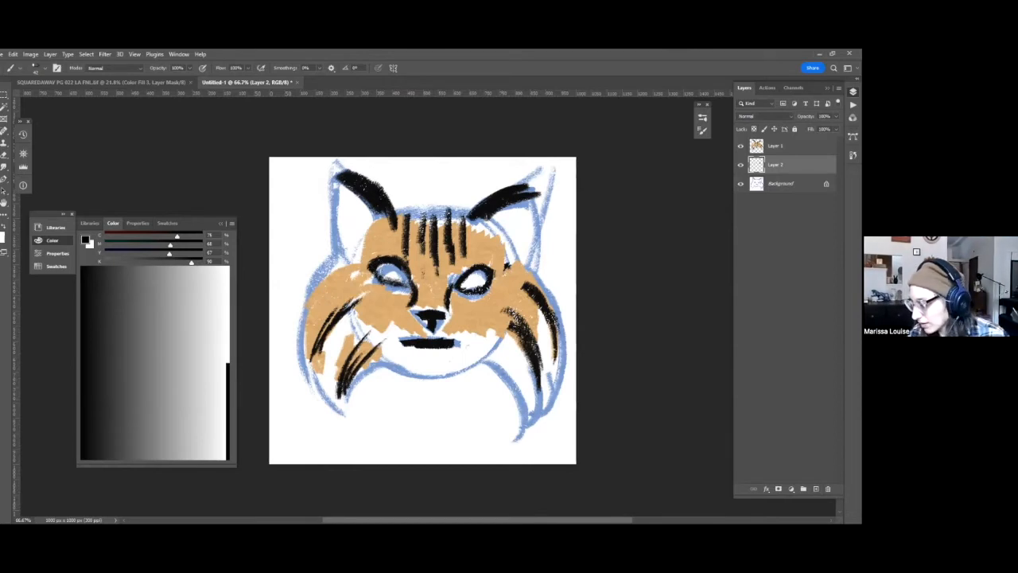
pyautogui.click(777, 147)
pyautogui.hotkey('ctrl', 'alt', 'shift', 'n')
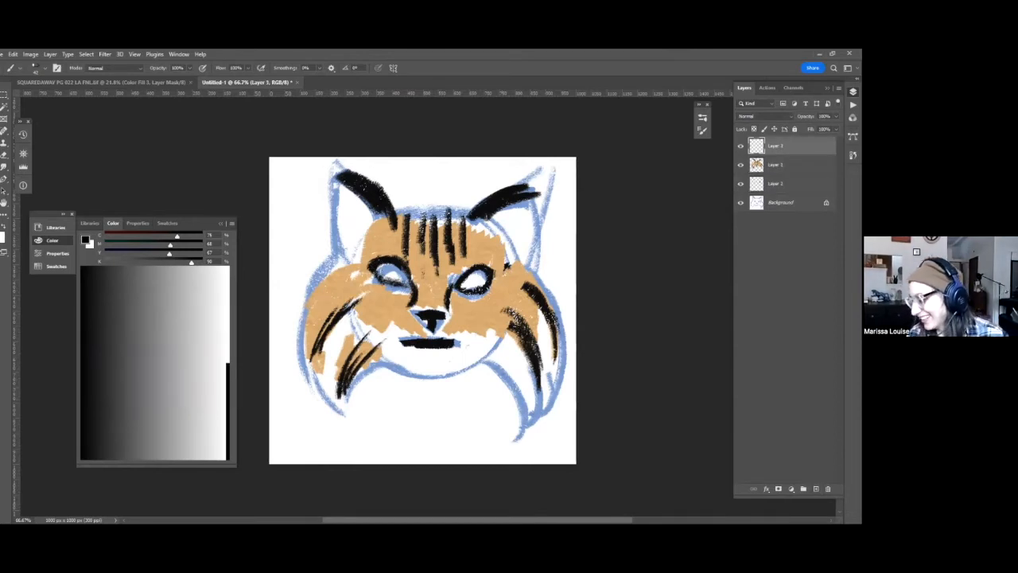
pyautogui.click(741, 164)
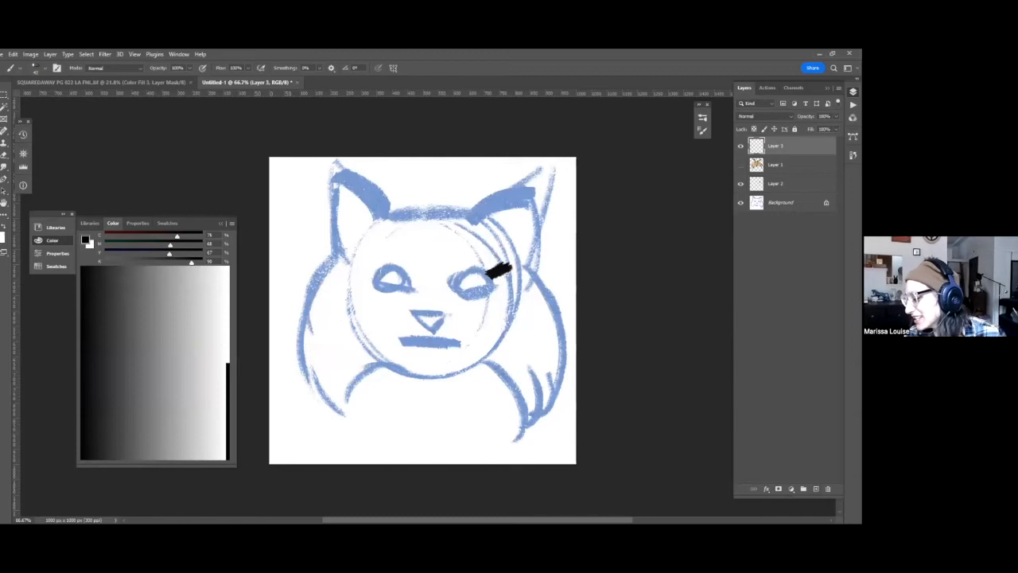
pyautogui.click(777, 184)
pyautogui.click(776, 145)
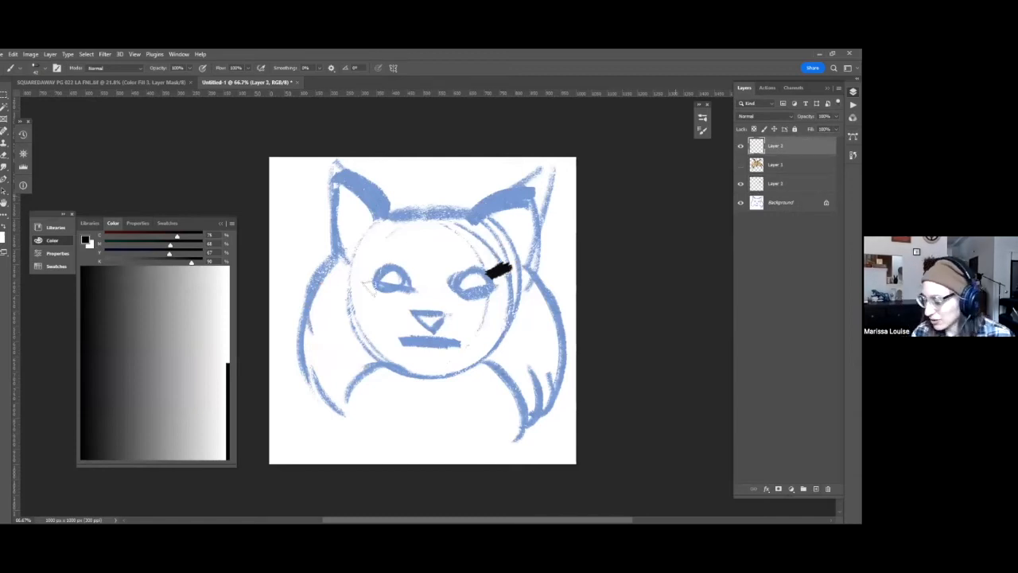
# Set up white and bright cyan as the two colors and fill the entire top layer with white.
pyautogui.click(229, 282)
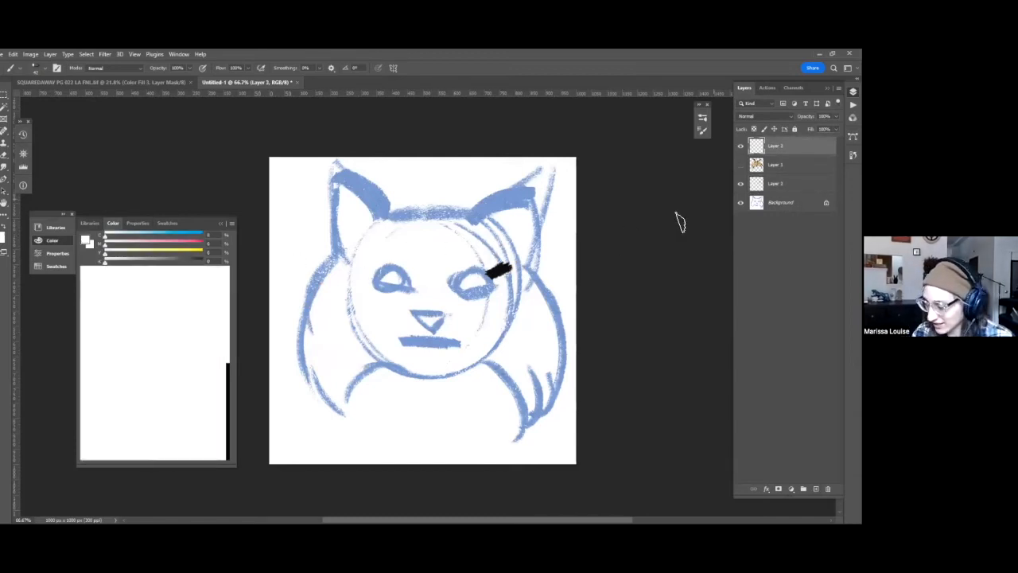
pyautogui.press('d')
pyautogui.click(227, 281)
pyautogui.click(176, 236)
pyautogui.hotkey('ctrl', 'a')
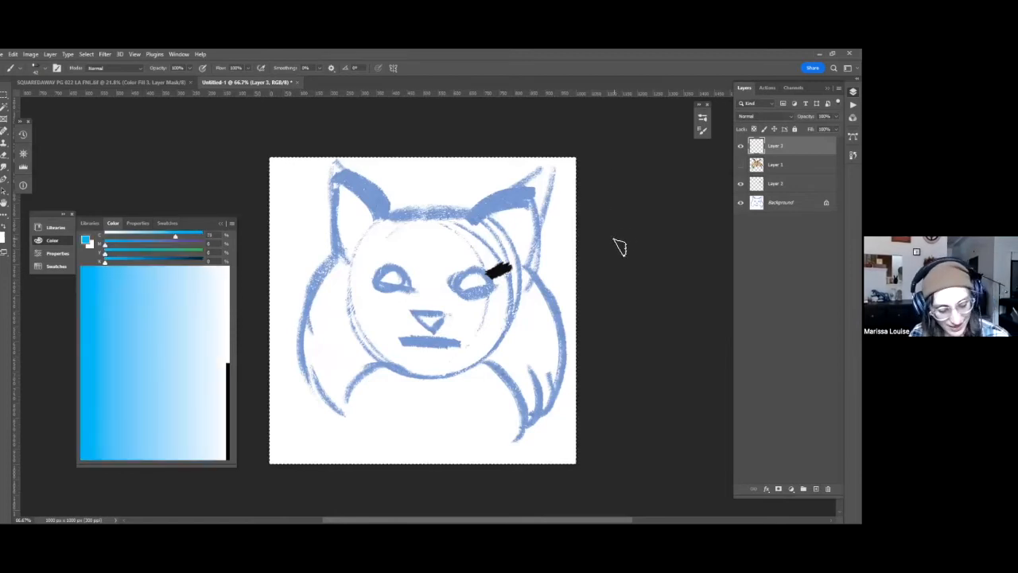
pyautogui.press('x')
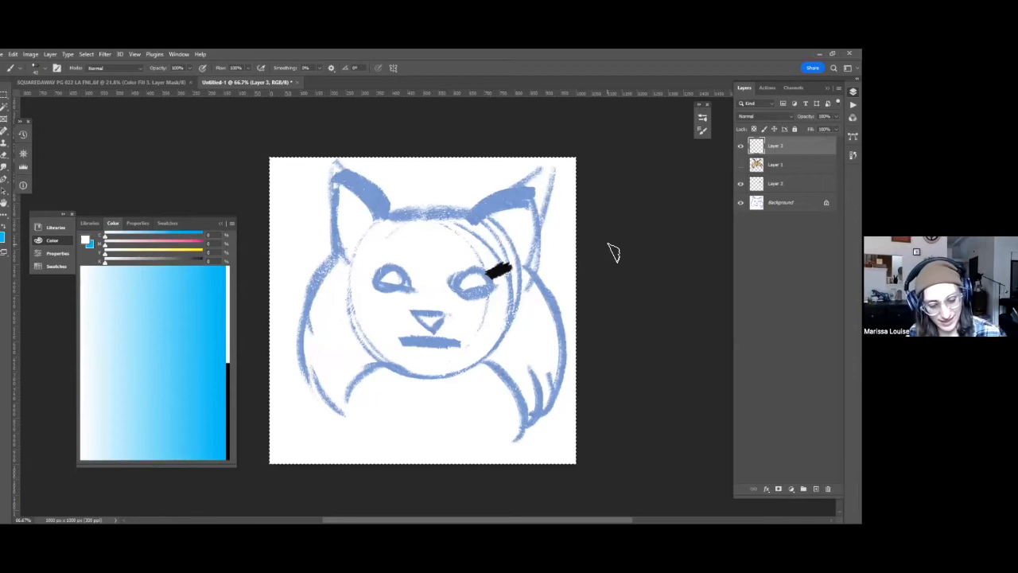
pyautogui.hotkey('alt', 'BackSpace')
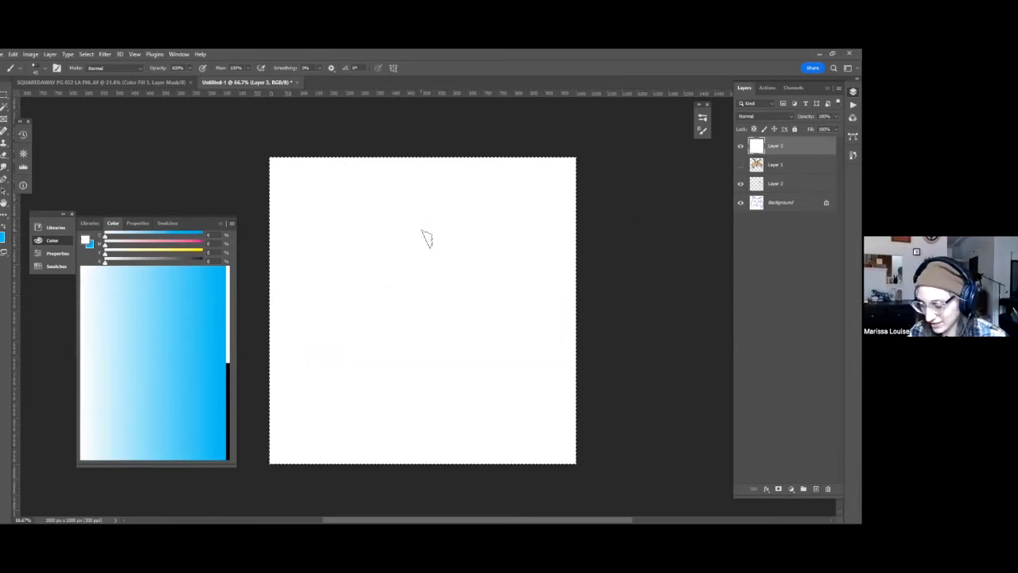
# Sketch a head of overlapping cyan circles in the middle of the canvas, with two round eyes inside.
pyautogui.press('x')
pyautogui.moveTo(355, 319)
pyautogui.mouseDown()
pyautogui.moveTo(421, 271)
pyautogui.moveTo(353, 302)
pyautogui.moveTo(464, 387)
pyautogui.moveTo(493, 360)
pyautogui.moveTo(458, 402)
pyautogui.moveTo(422, 407)
pyautogui.mouseUp()
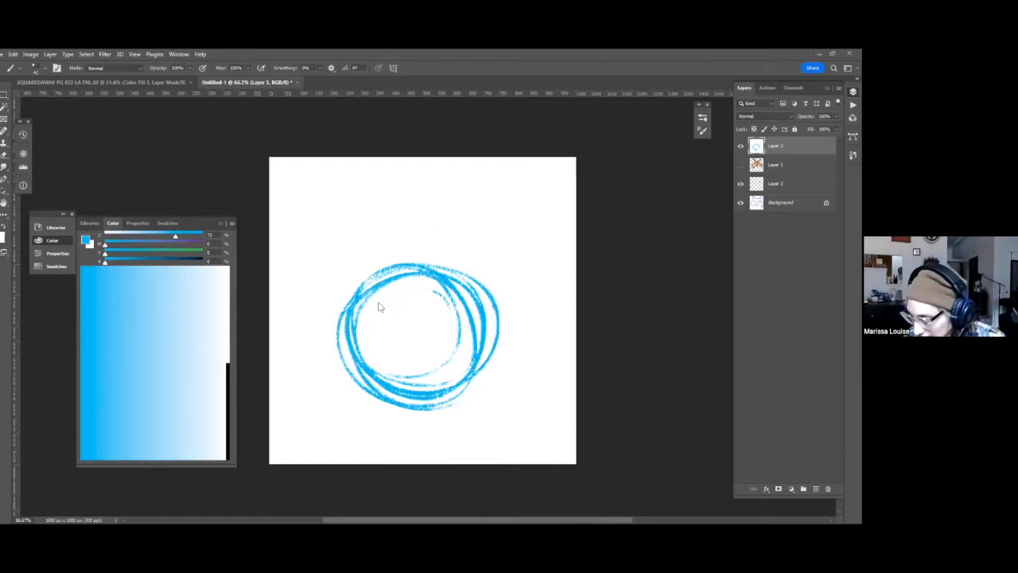
pyautogui.hotkey('ctrl', 'a')
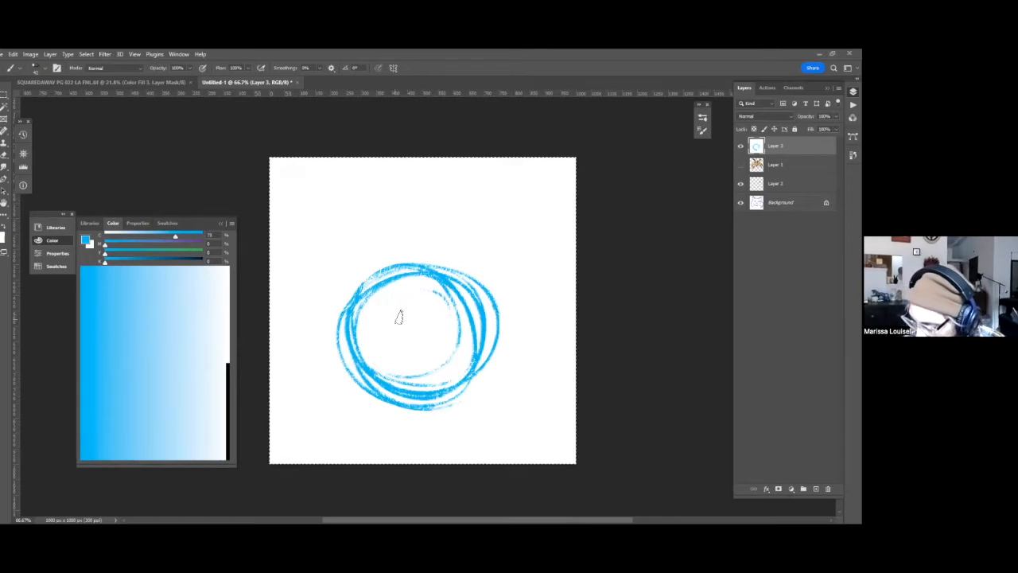
pyautogui.moveTo(400, 317); pyautogui.dragTo(390, 327)
pyautogui.moveTo(459, 320)
pyautogui.mouseDown()
pyautogui.moveTo(443, 332)
pyautogui.moveTo(459, 334)
pyautogui.mouseUp()
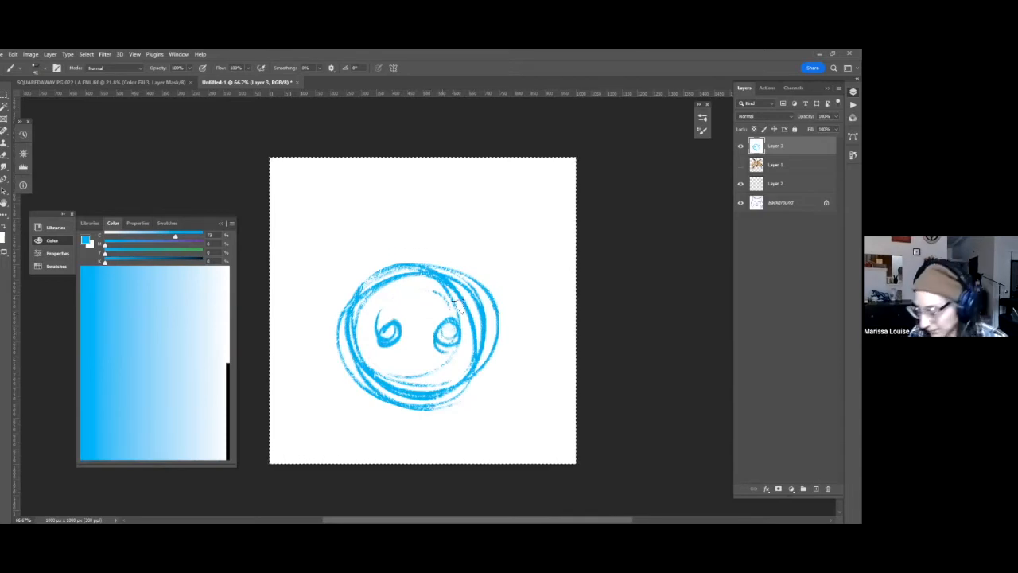
# Draw a small filled nose below the eyes and a wide curved smiling mouth with upturned corners.
pyautogui.moveTo(415, 362)
pyautogui.mouseDown()
pyautogui.moveTo(390, 371)
pyautogui.moveTo(420, 381)
pyautogui.mouseUp()
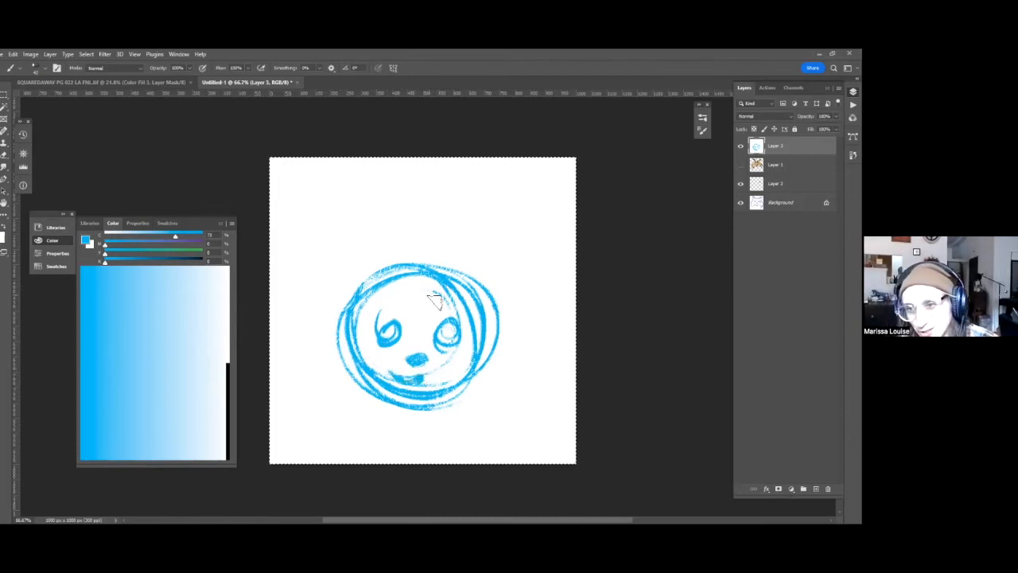
pyautogui.moveTo(446, 384)
pyautogui.mouseDown()
pyautogui.moveTo(430, 380)
pyautogui.moveTo(446, 379)
pyautogui.mouseUp()
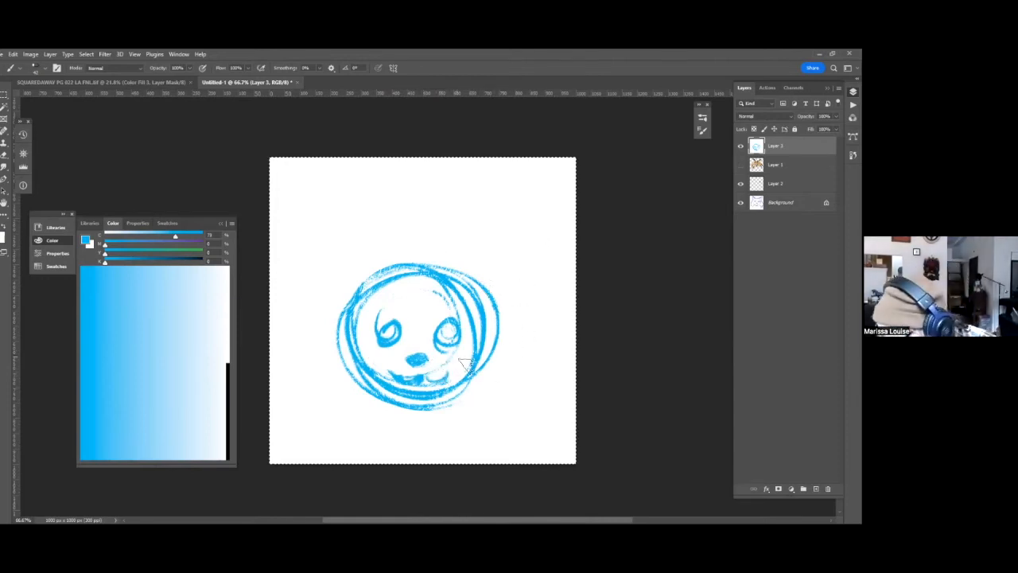
pyautogui.moveTo(454, 362); pyautogui.dragTo(434, 377)
pyautogui.moveTo(377, 360)
pyautogui.mouseDown()
pyautogui.moveTo(434, 385)
pyautogui.moveTo(430, 375)
pyautogui.moveTo(459, 361)
pyautogui.moveTo(424, 375)
pyautogui.mouseUp()
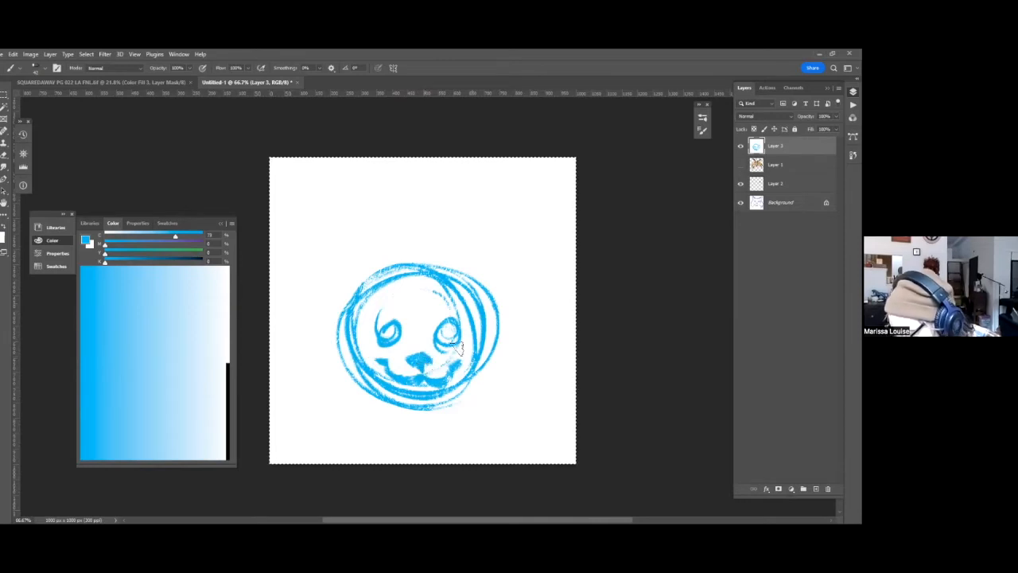
# Add two pointed ears on top of the head, thicken the cheeks and jaw, and reinforce one eye.
pyautogui.moveTo(390, 276)
pyautogui.mouseDown()
pyautogui.moveTo(343, 246)
pyautogui.moveTo(361, 255)
pyautogui.moveTo(346, 250)
pyautogui.moveTo(347, 305)
pyautogui.mouseUp()
pyautogui.moveTo(455, 278)
pyautogui.mouseDown()
pyautogui.moveTo(488, 260)
pyautogui.moveTo(494, 286)
pyautogui.mouseUp()
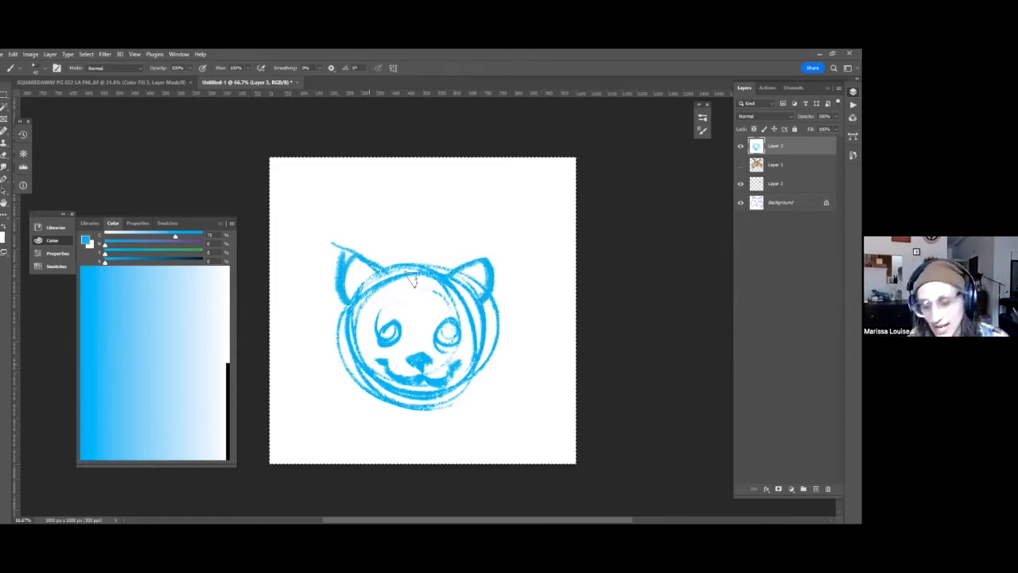
pyautogui.moveTo(356, 334)
pyautogui.mouseDown()
pyautogui.moveTo(371, 365)
pyautogui.moveTo(359, 342)
pyautogui.moveTo(415, 378)
pyautogui.moveTo(383, 389)
pyautogui.moveTo(423, 403)
pyautogui.moveTo(463, 396)
pyautogui.mouseUp()
pyautogui.moveTo(487, 306)
pyautogui.mouseDown()
pyautogui.moveTo(489, 366)
pyautogui.moveTo(493, 360)
pyautogui.moveTo(455, 393)
pyautogui.mouseUp()
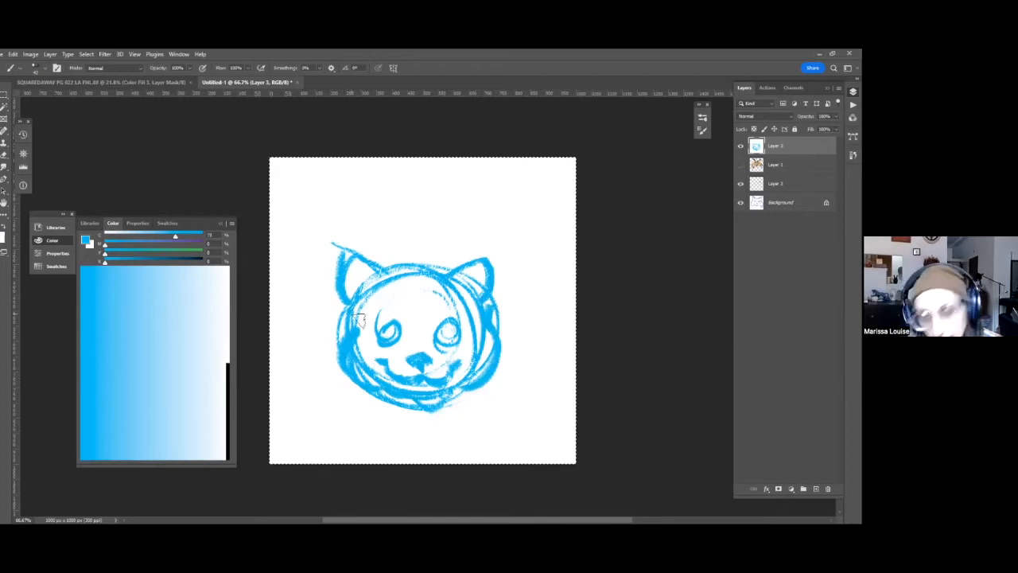
pyautogui.moveTo(407, 337)
pyautogui.mouseDown()
pyautogui.moveTo(390, 321)
pyautogui.moveTo(382, 328)
pyautogui.moveTo(406, 344)
pyautogui.mouseUp()
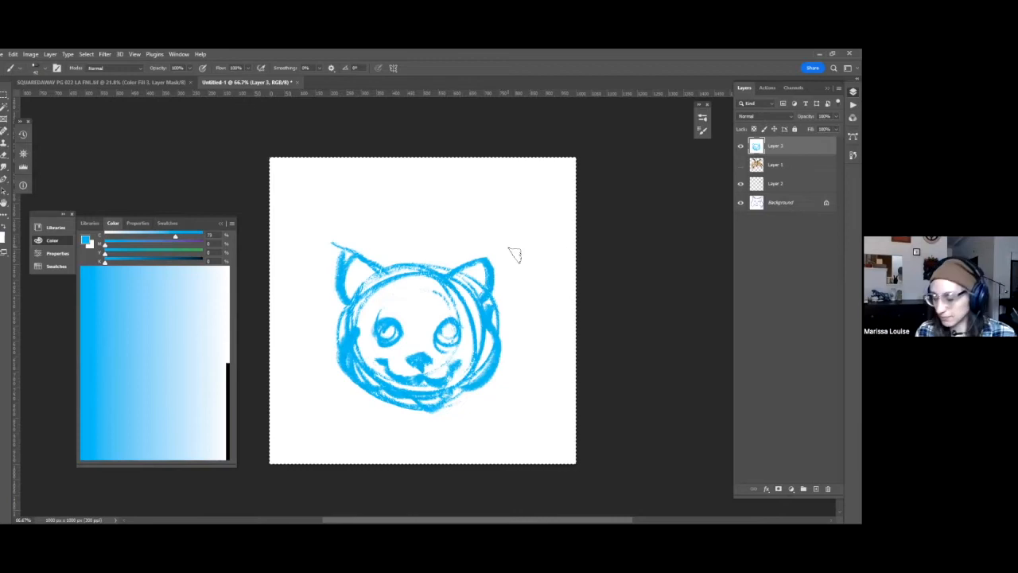
# Pick black and a solid recent brush, and ink a thick outline around the head and ears plus the nose.
pyautogui.click(228, 371)
pyautogui.click(702, 131)
pyautogui.click(702, 118)
pyautogui.click(565, 164)
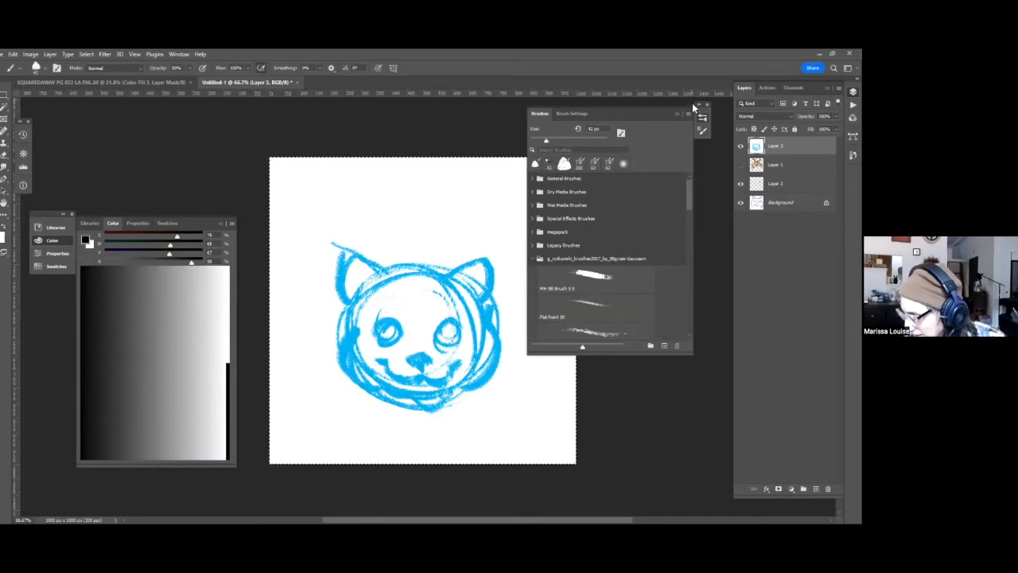
pyautogui.click(677, 114)
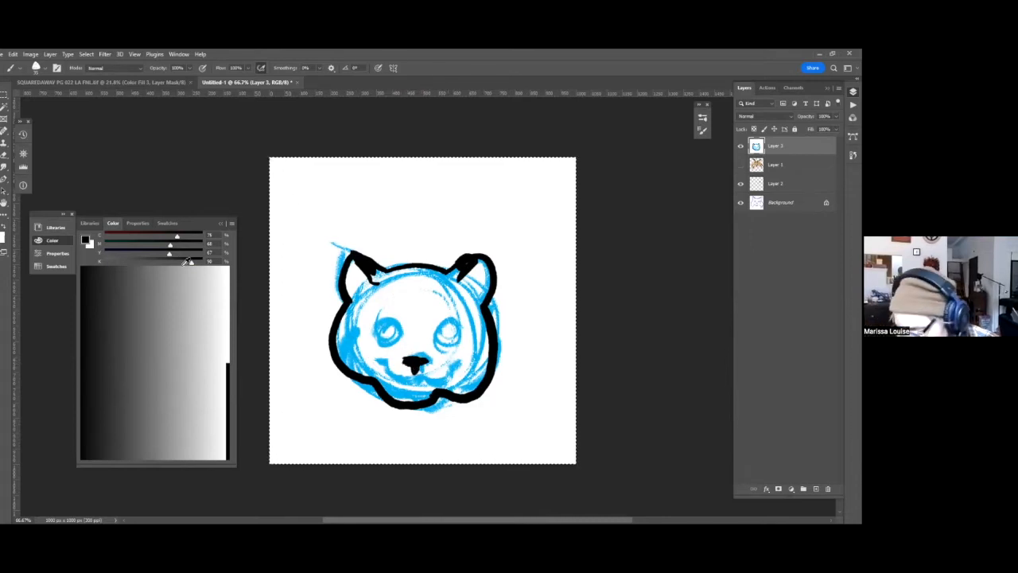
# Dab light pink onto the nose, and outline both round eyes in black.
pyautogui.press('x')
pyautogui.click(142, 244)
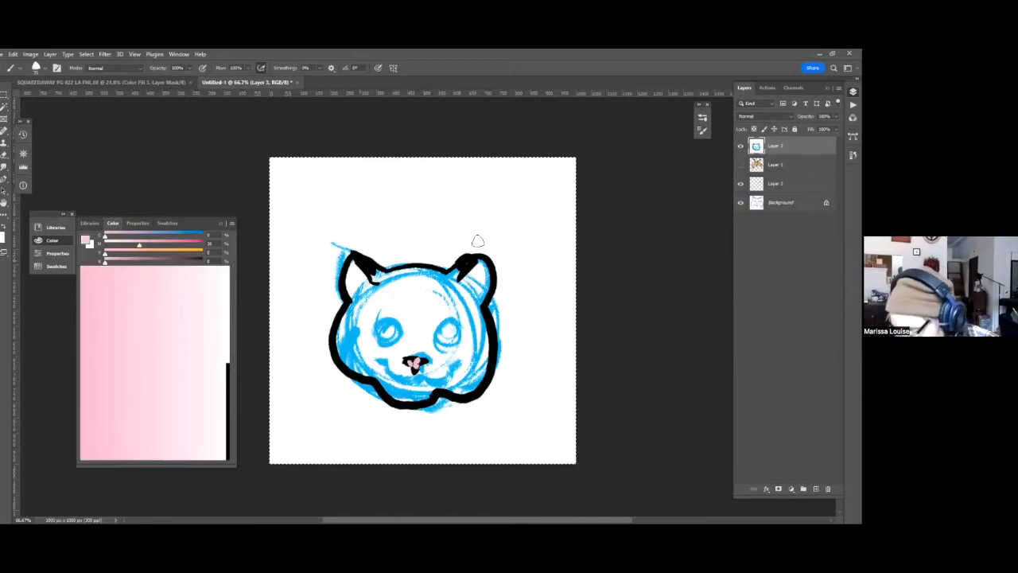
pyautogui.press('d')
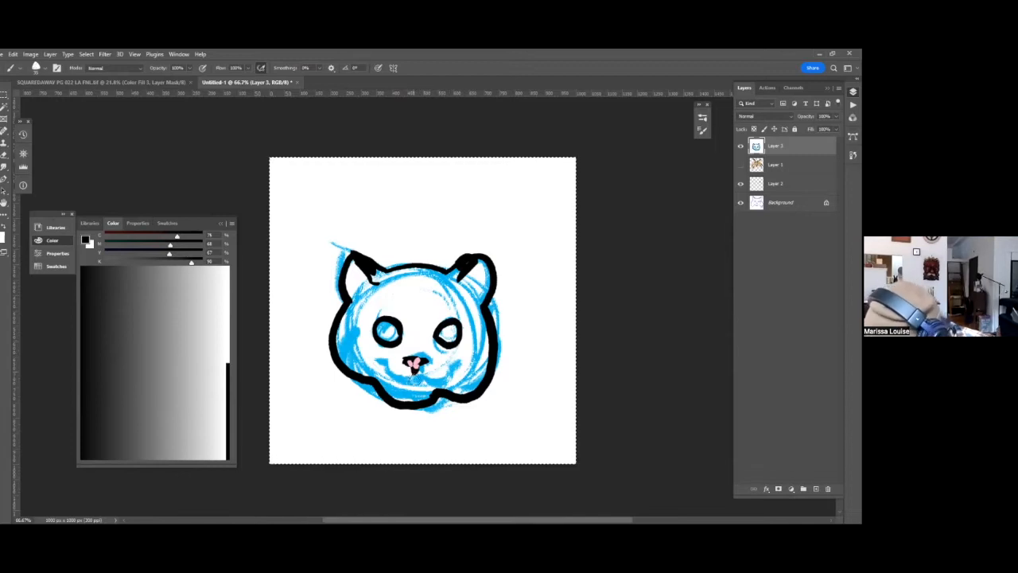
# Ink a wavy smiling mouth beneath the pink nose, and draw a tighter jaw line inside the bulging cheek.
pyautogui.moveTo(438, 375)
pyautogui.mouseDown()
pyautogui.moveTo(455, 366)
pyautogui.moveTo(397, 384)
pyautogui.moveTo(374, 362)
pyautogui.mouseUp()
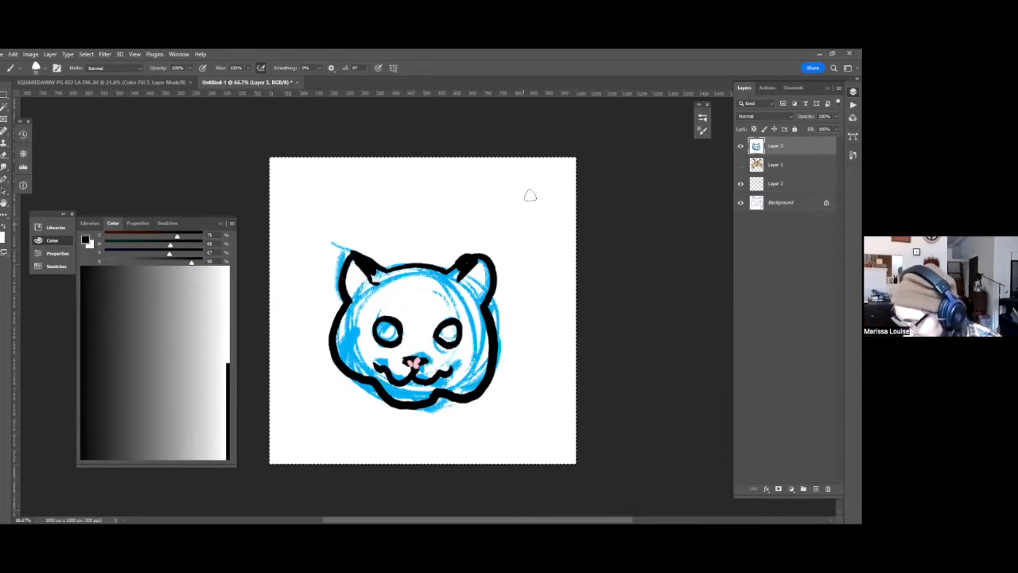
pyautogui.moveTo(448, 394); pyautogui.dragTo(494, 350)
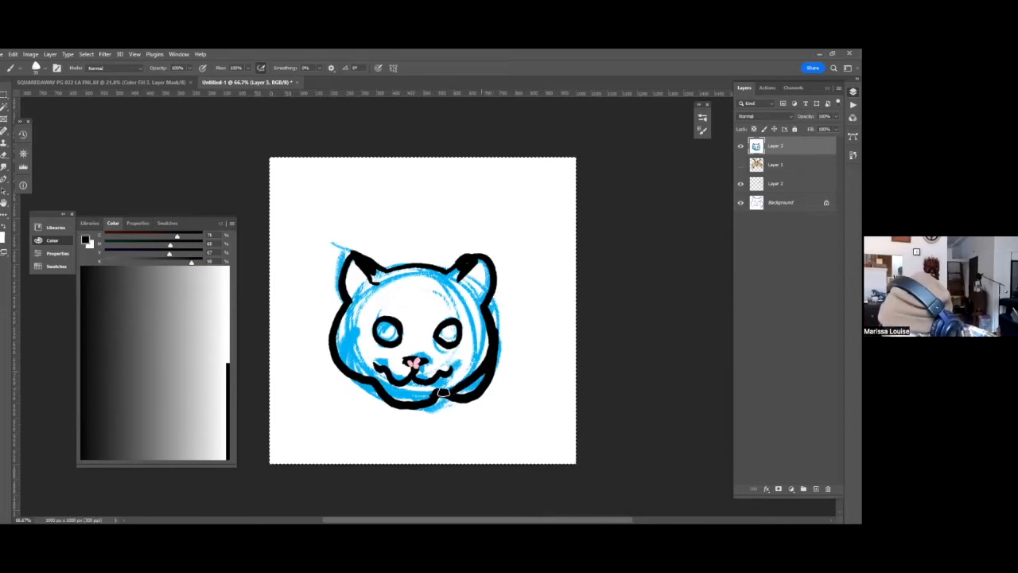
# Lasso and delete the old cheek outline outside the new jaw line, deselect, and return to the Brush tool.
pyautogui.press('l')
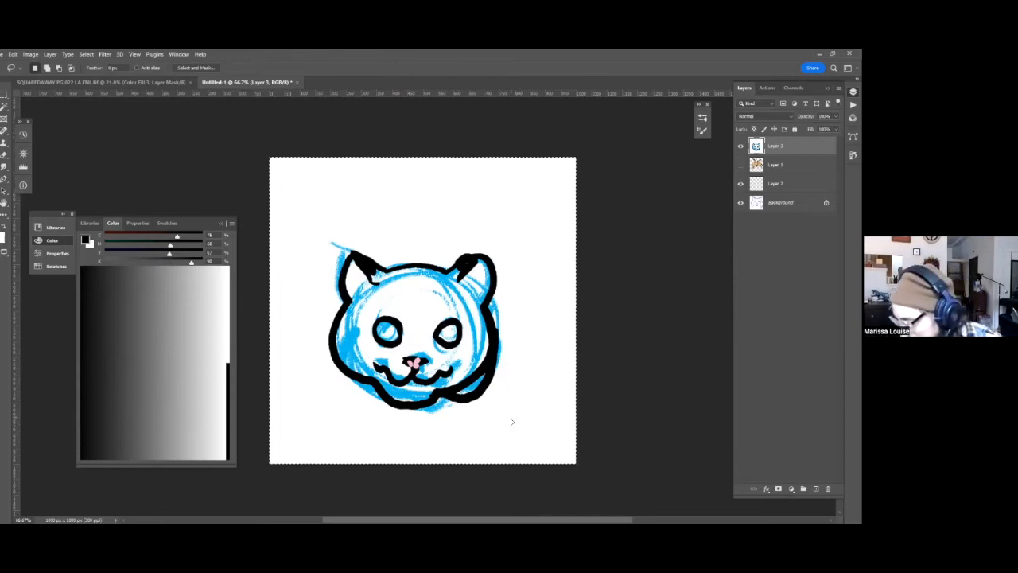
pyautogui.moveTo(512, 370)
pyautogui.mouseDown()
pyautogui.moveTo(499, 360)
pyautogui.moveTo(471, 394)
pyautogui.moveTo(504, 408)
pyautogui.moveTo(541, 348)
pyautogui.mouseUp()
pyautogui.press('Delete')
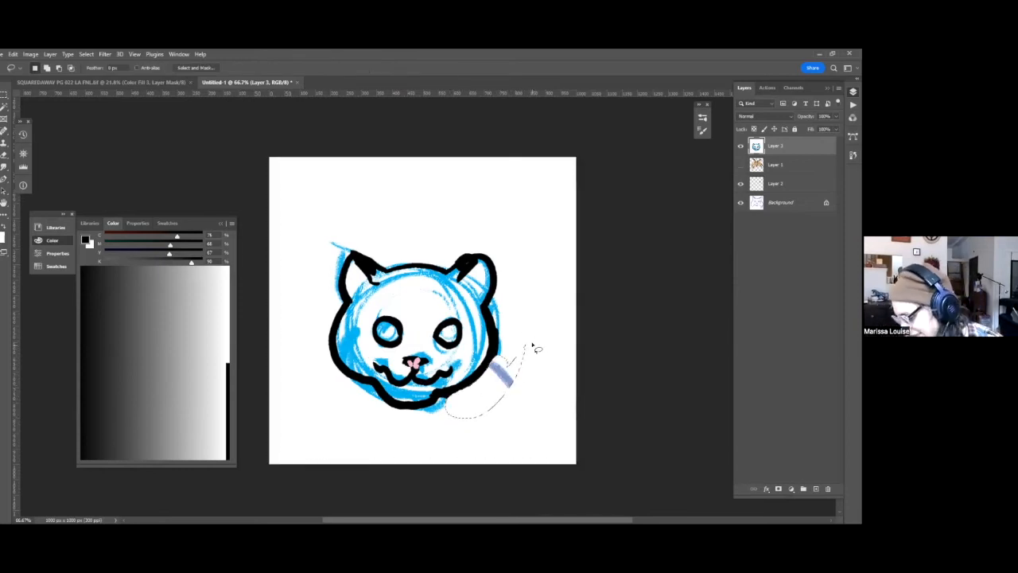
pyautogui.hotkey('ctrl', 'd')
pyautogui.press('b')
pyautogui.press('b')
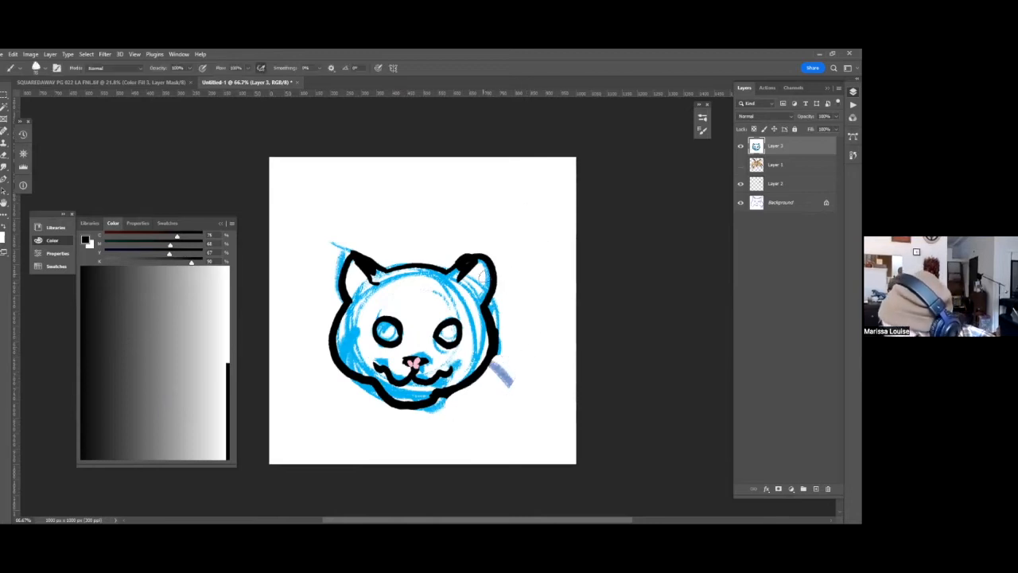
# Sharpen both ears into points with black and white strokes, and ink a narrow black pupil in each eye.
pyautogui.moveTo(481, 257); pyautogui.dragTo(495, 302)
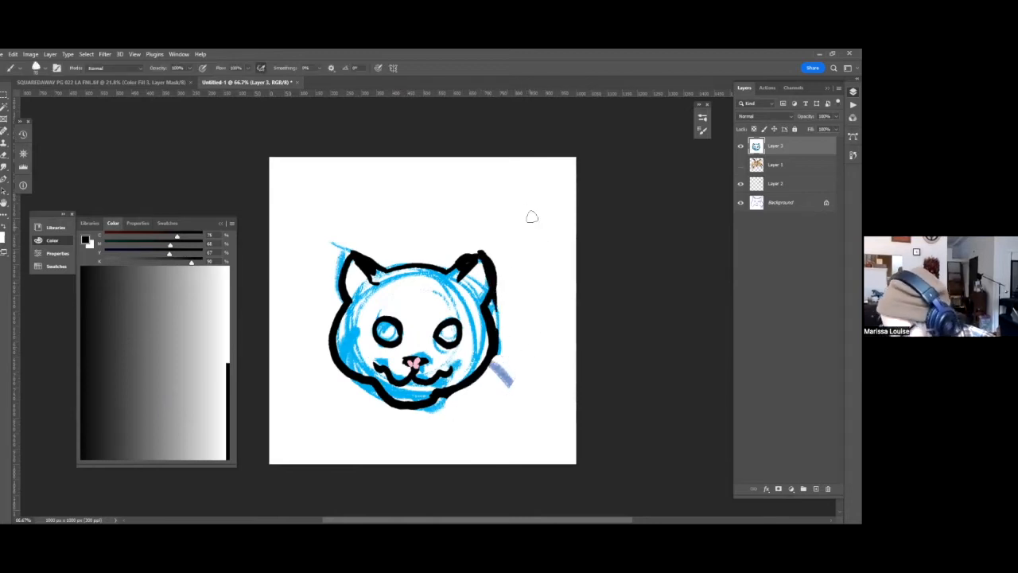
pyautogui.press('x')
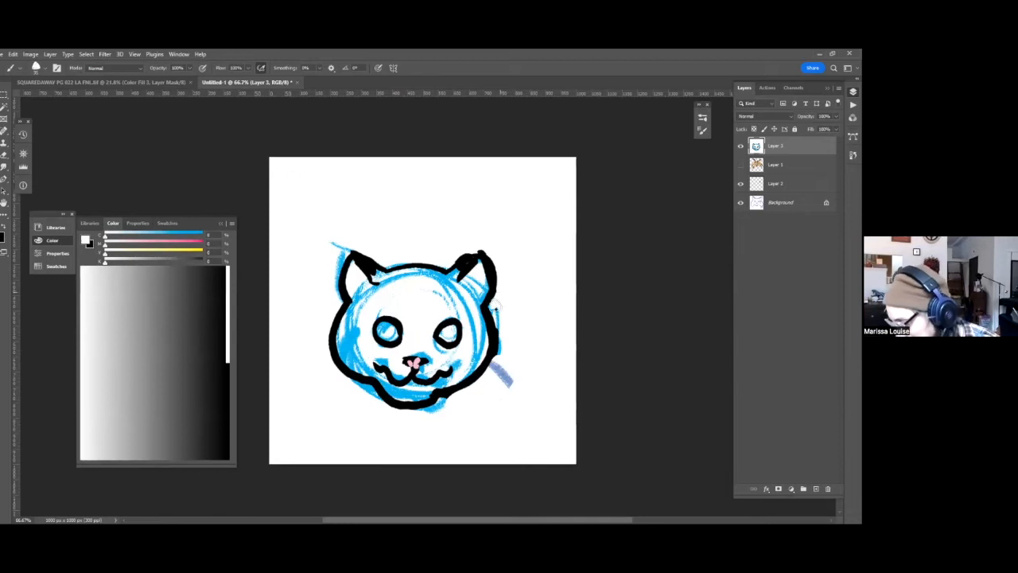
pyautogui.moveTo(464, 255); pyautogui.dragTo(457, 262)
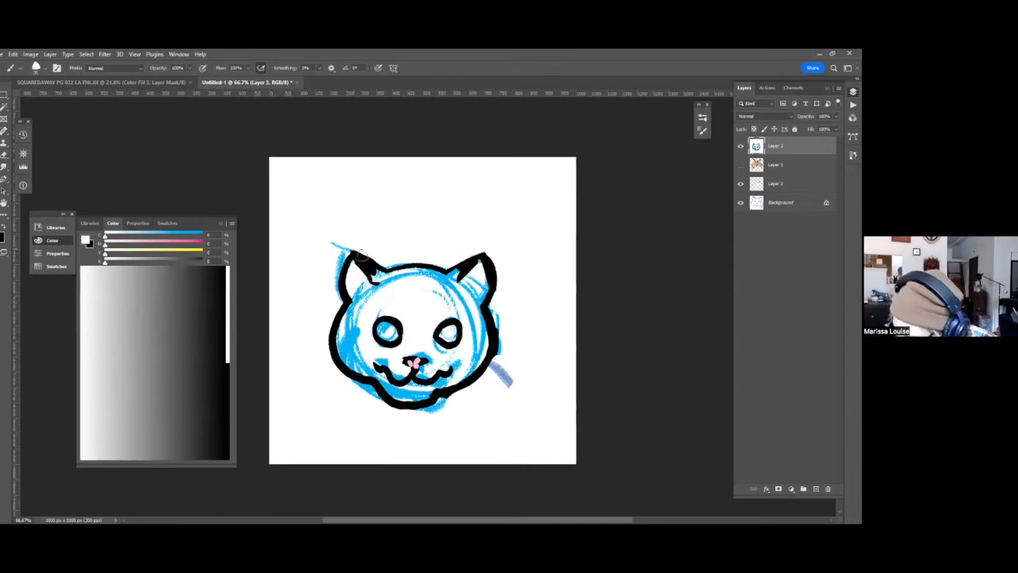
pyautogui.press('x')
pyautogui.press('x')
pyautogui.press('x')
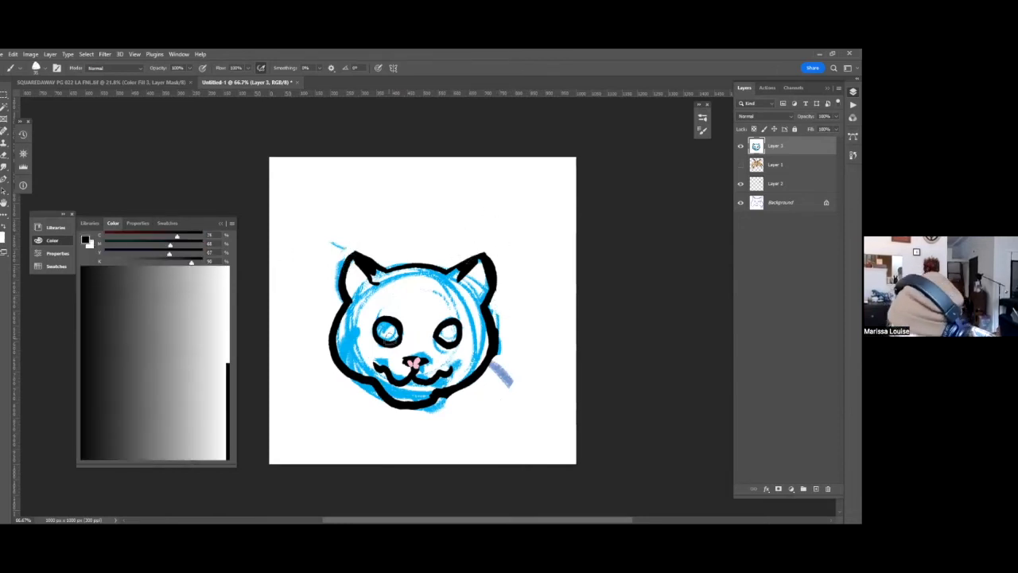
pyautogui.moveTo(389, 331); pyautogui.dragTo(388, 334)
pyautogui.moveTo(454, 328); pyautogui.dragTo(452, 332)
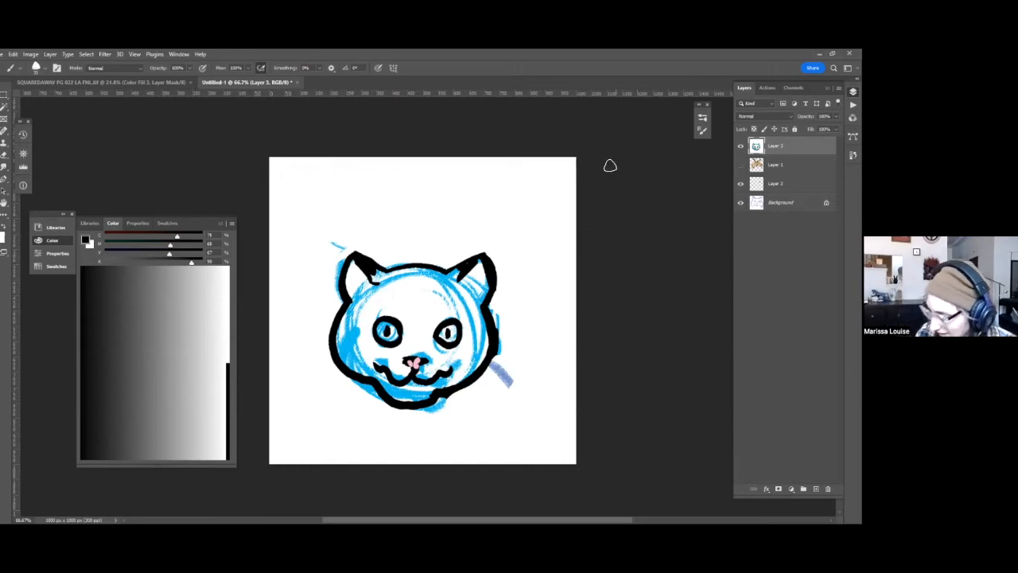
# Add a new layer above the inked cat and fill it with white.
pyautogui.hotkey('ctrl', 'shift', 'alt', 'n')
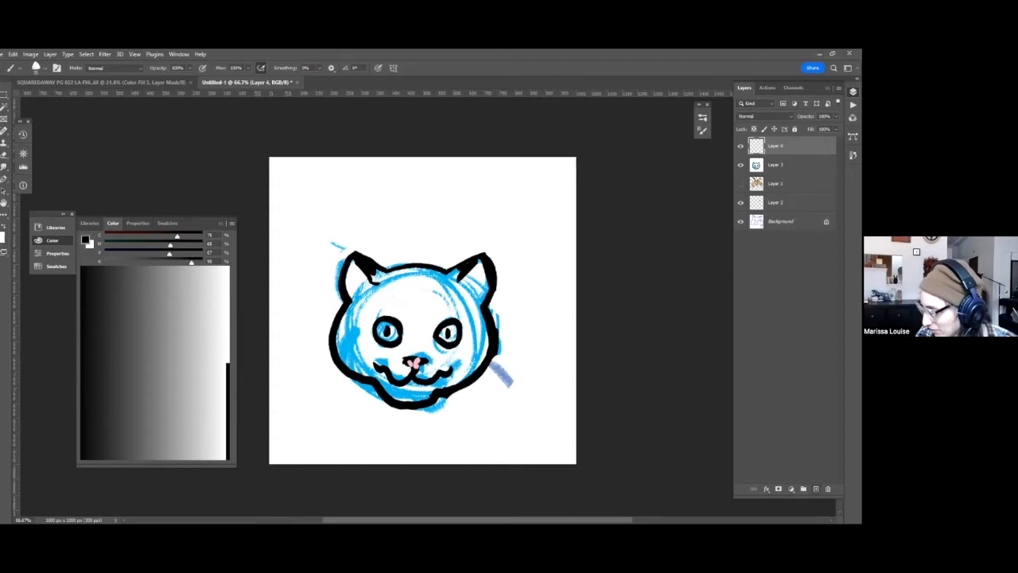
pyautogui.press('x')
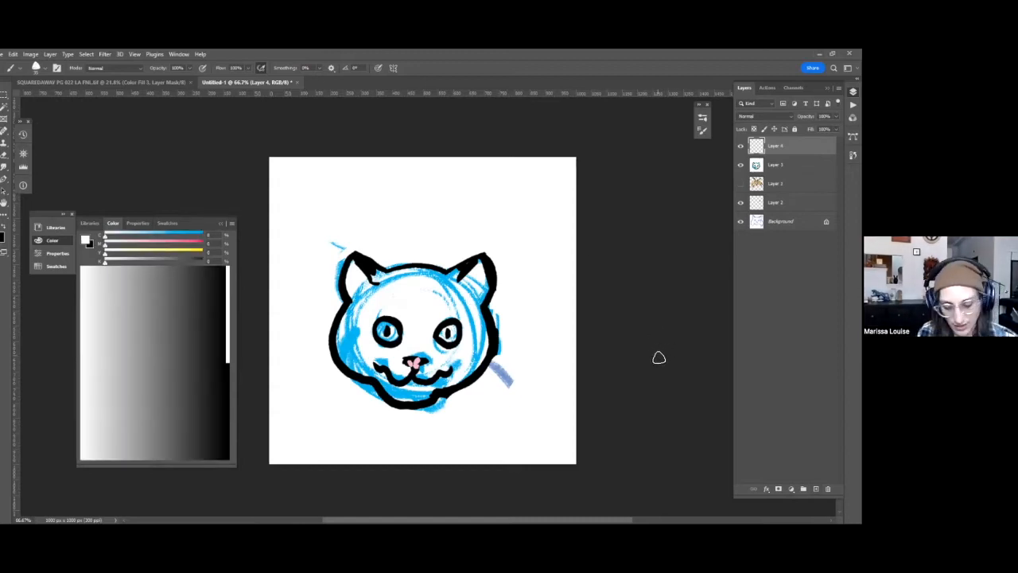
pyautogui.hotkey('alt', 'BackSpace')
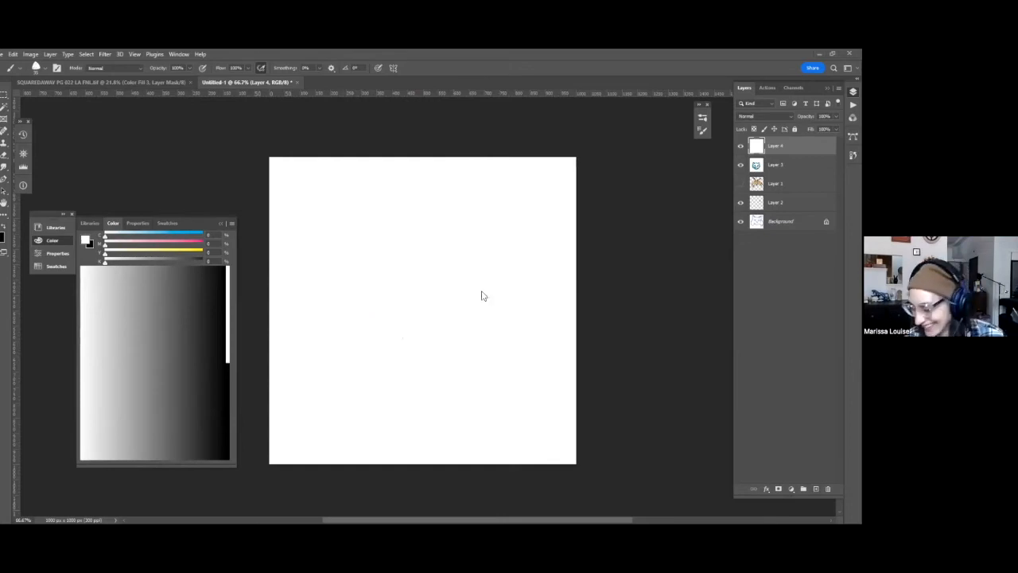
# Mix a light blue, and sketch loose curved guide strokes for a round head.
pyautogui.click(154, 236)
pyautogui.click(130, 244)
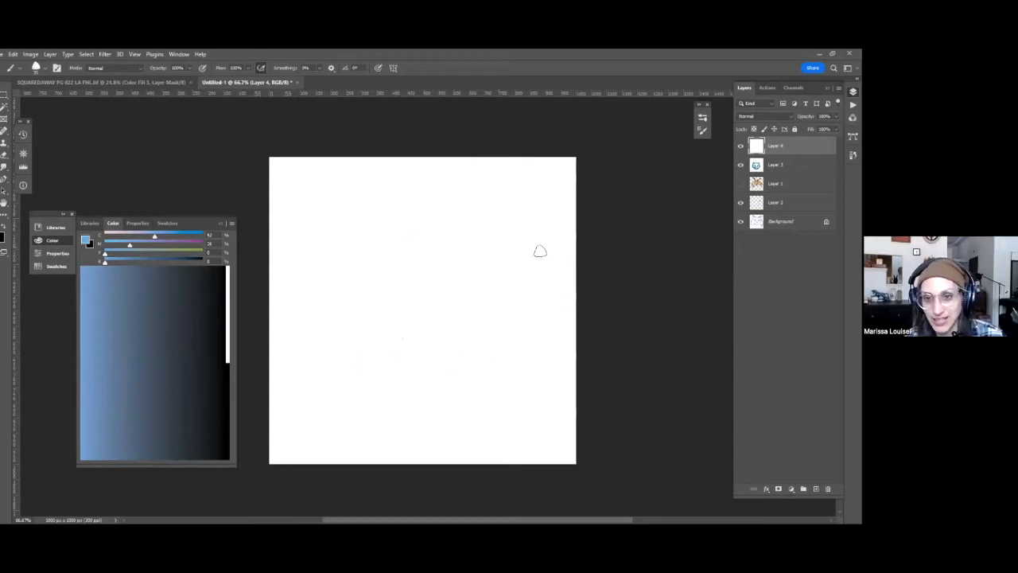
pyautogui.moveTo(353, 371)
pyautogui.mouseDown()
pyautogui.moveTo(428, 268)
pyautogui.moveTo(471, 376)
pyautogui.mouseUp()
pyautogui.moveTo(404, 272)
pyautogui.mouseDown()
pyautogui.moveTo(351, 373)
pyautogui.moveTo(377, 408)
pyautogui.mouseUp()
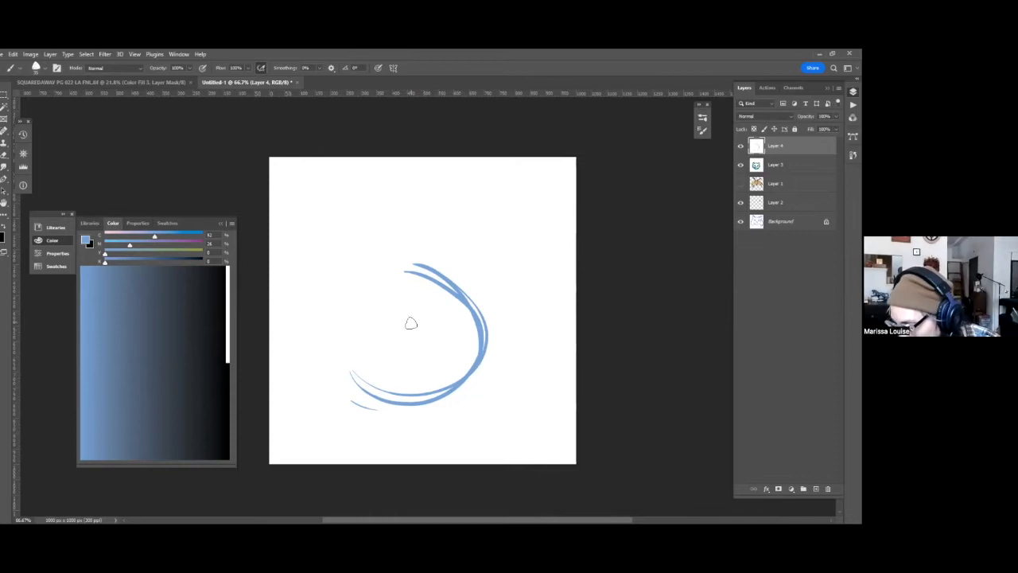
# Sketch two tall joined eyes with slanted heavy lids, small pupils and a little nose between them.
pyautogui.moveTo(410, 313); pyautogui.dragTo(411, 349)
pyautogui.moveTo(411, 313)
pyautogui.mouseDown()
pyautogui.moveTo(434, 303)
pyautogui.moveTo(451, 322)
pyautogui.moveTo(447, 351)
pyautogui.moveTo(431, 363)
pyautogui.moveTo(413, 358)
pyautogui.moveTo(397, 299)
pyautogui.moveTo(374, 308)
pyautogui.moveTo(376, 356)
pyautogui.moveTo(420, 329)
pyautogui.moveTo(391, 301)
pyautogui.moveTo(377, 313)
pyautogui.moveTo(375, 350)
pyautogui.moveTo(386, 365)
pyautogui.moveTo(417, 320)
pyautogui.moveTo(409, 347)
pyautogui.moveTo(450, 323)
pyautogui.mouseUp()
pyautogui.hotkey('ctrl', 'z')
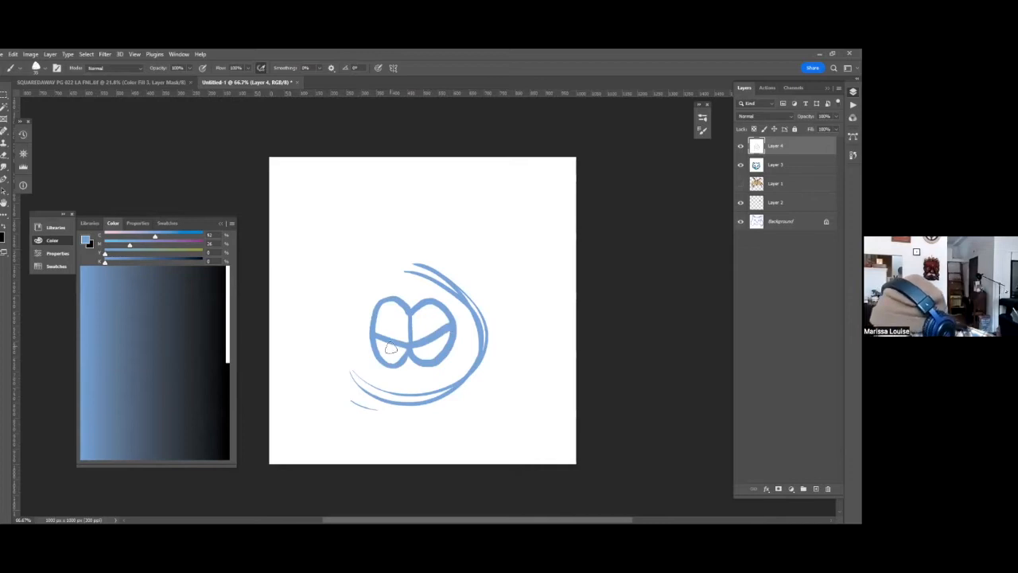
pyautogui.click(428, 348)
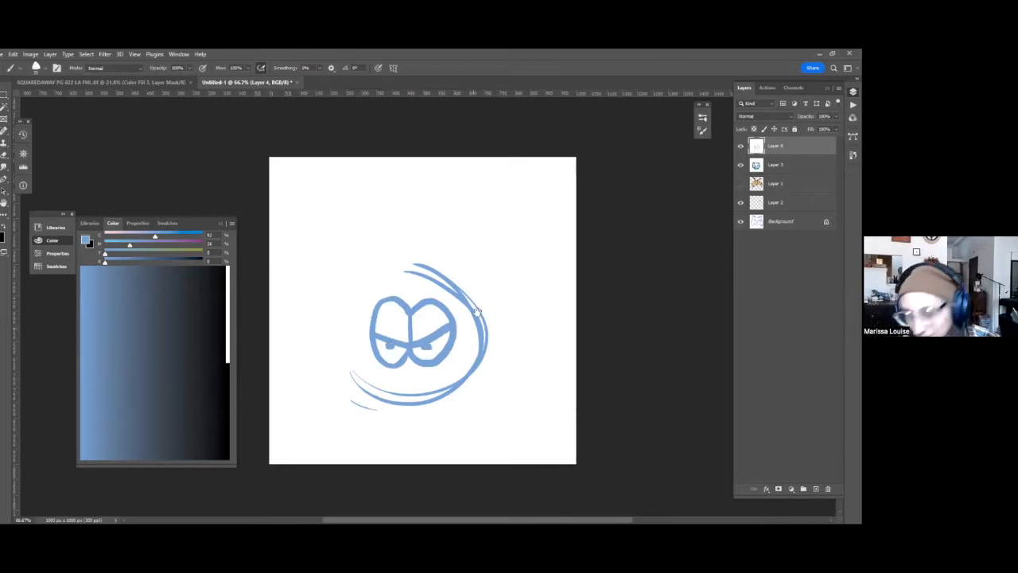
pyautogui.moveTo(407, 361); pyautogui.dragTo(411, 296)
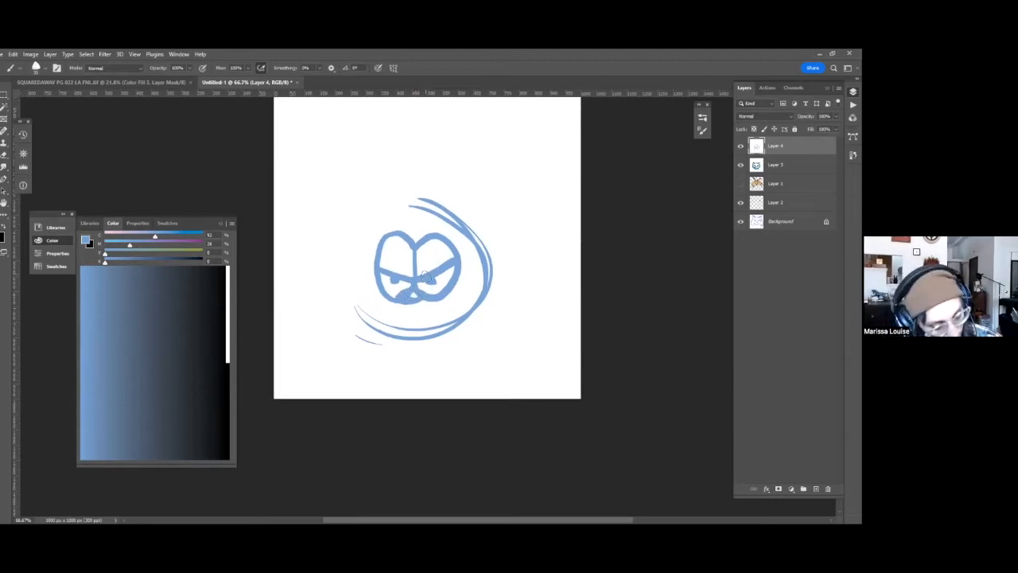
# Fill the nose with white, and ink its outline, the joined eyes and their angled lids in black.
pyautogui.press('d')
pyautogui.press('x')
pyautogui.moveTo(412, 296)
pyautogui.mouseDown()
pyautogui.moveTo(422, 302)
pyautogui.moveTo(413, 247)
pyautogui.moveTo(455, 245)
pyautogui.moveTo(458, 267)
pyautogui.moveTo(442, 296)
pyautogui.moveTo(415, 295)
pyautogui.mouseUp()
pyautogui.press('x')
pyautogui.moveTo(416, 253)
pyautogui.mouseDown()
pyautogui.moveTo(409, 237)
pyautogui.moveTo(382, 231)
pyautogui.moveTo(371, 256)
pyautogui.moveTo(380, 291)
pyautogui.moveTo(409, 299)
pyautogui.mouseUp()
pyautogui.moveTo(373, 269)
pyautogui.mouseDown()
pyautogui.moveTo(415, 283)
pyautogui.moveTo(460, 256)
pyautogui.mouseUp()
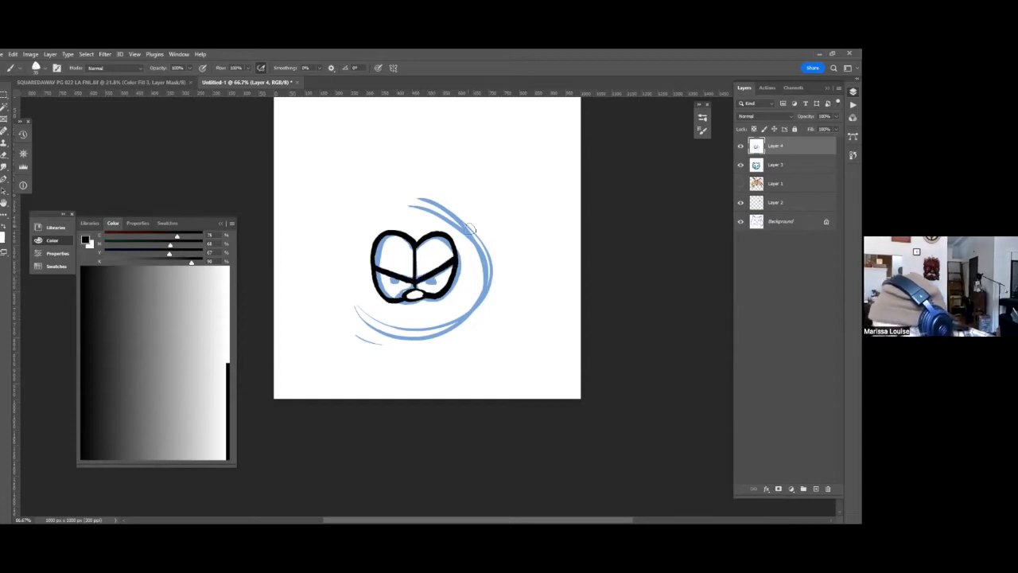
# Dot both pupils in black, and ink a wide two-part smile with upturned corners beneath the nose.
pyautogui.moveTo(394, 278); pyautogui.dragTo(397, 280)
pyautogui.click(432, 281)
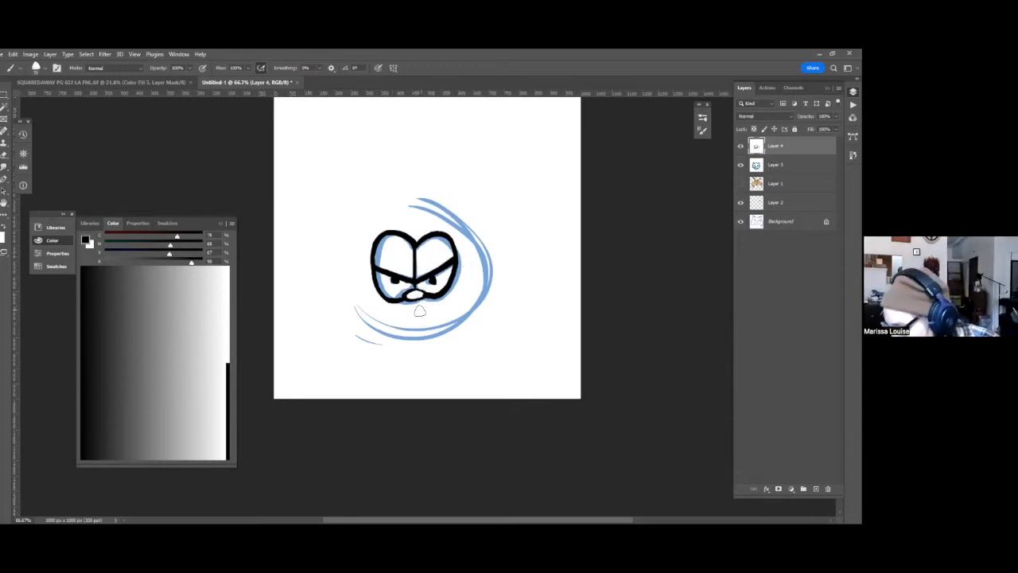
pyautogui.moveTo(415, 302)
pyautogui.mouseDown()
pyautogui.moveTo(438, 312)
pyautogui.moveTo(463, 304)
pyautogui.moveTo(476, 275)
pyautogui.mouseUp()
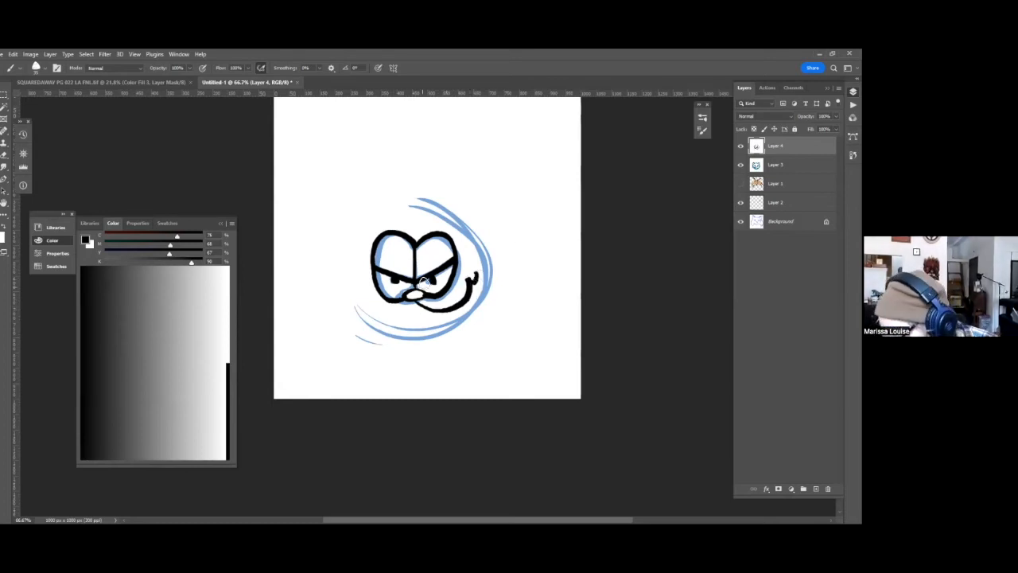
pyautogui.moveTo(410, 293)
pyautogui.mouseDown()
pyautogui.moveTo(393, 320)
pyautogui.moveTo(367, 321)
pyautogui.moveTo(341, 276)
pyautogui.mouseUp()
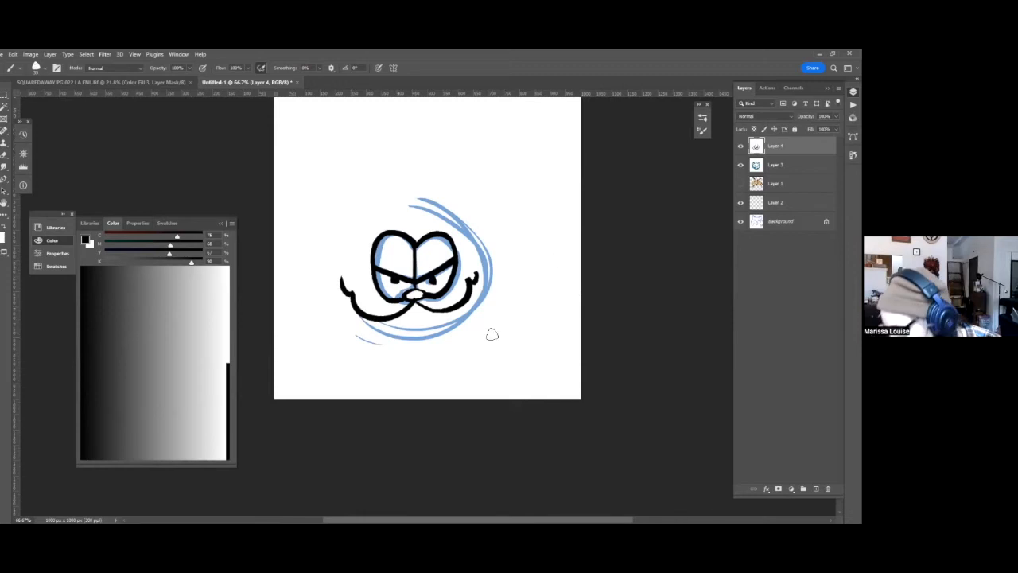
# Ink two rounded ears rising from the tops of the eyes, and fill them with black fur stripes.
pyautogui.moveTo(493, 334); pyautogui.dragTo(451, 273)
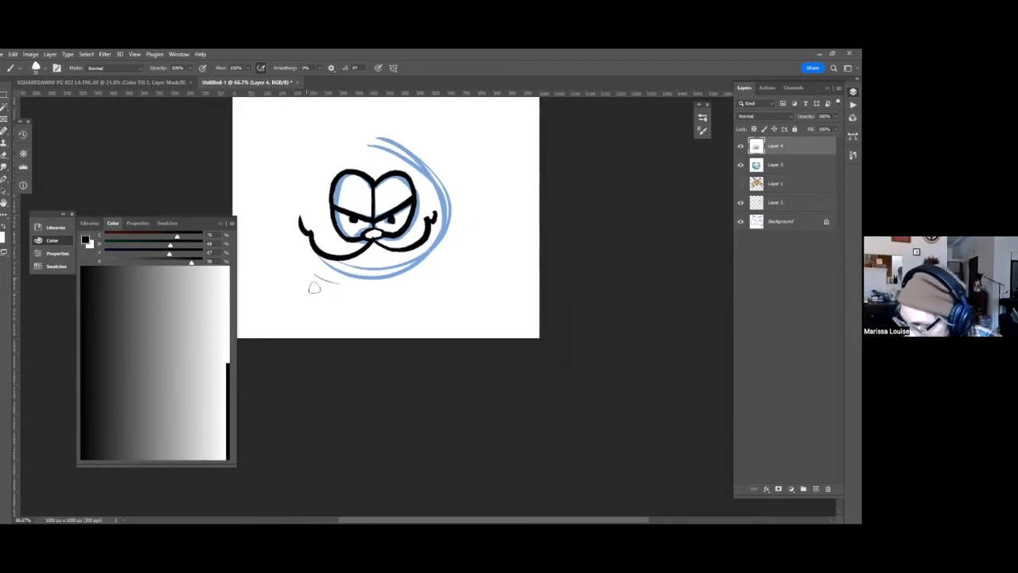
pyautogui.scroll(3, 366, 254)
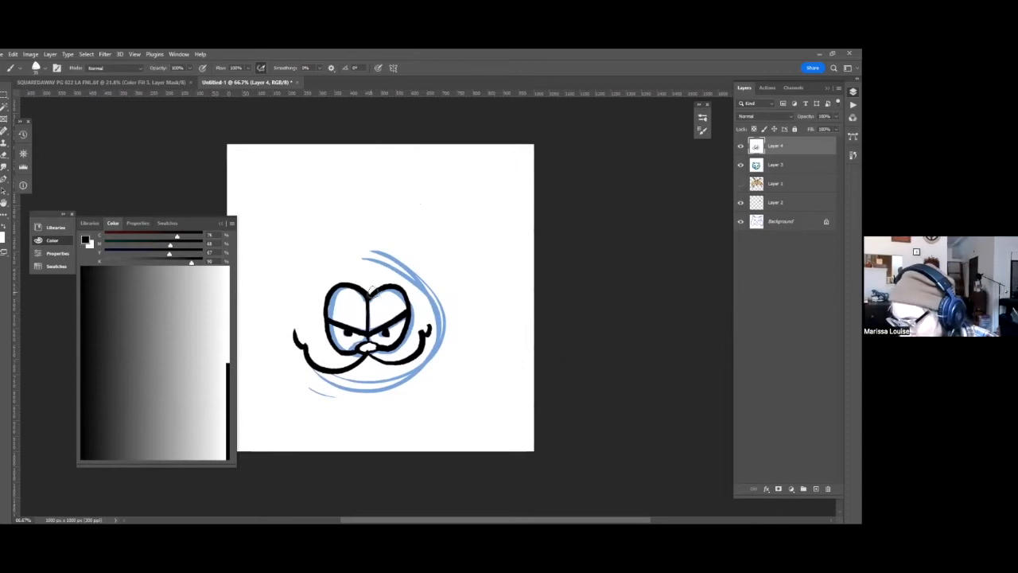
pyautogui.moveTo(370, 293)
pyautogui.mouseDown()
pyautogui.moveTo(396, 249)
pyautogui.moveTo(410, 246)
pyautogui.moveTo(417, 269)
pyautogui.moveTo(406, 293)
pyautogui.moveTo(368, 284)
pyautogui.moveTo(336, 244)
pyautogui.moveTo(321, 264)
pyautogui.moveTo(329, 296)
pyautogui.mouseUp()
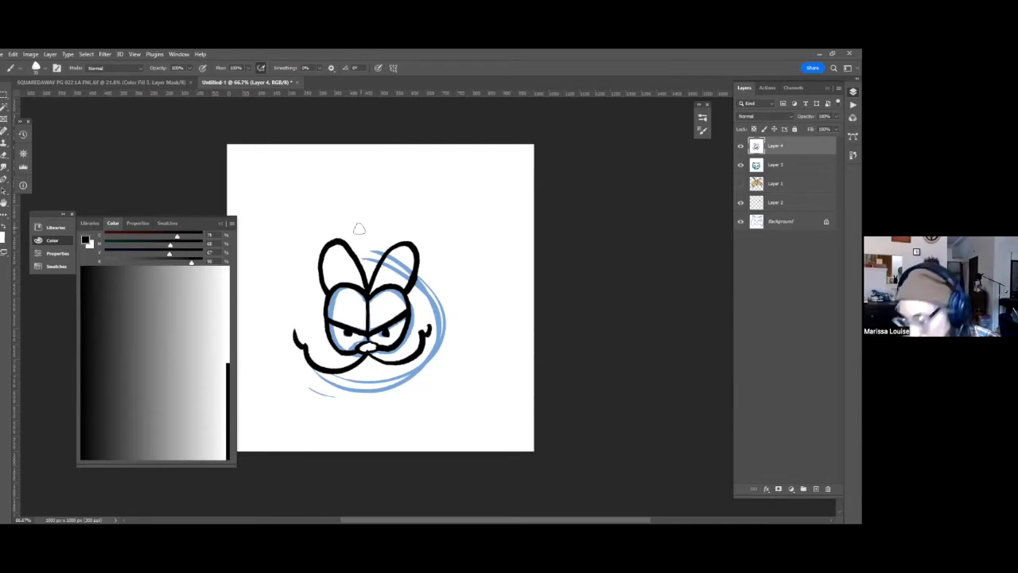
pyautogui.moveTo(331, 243)
pyautogui.mouseDown()
pyautogui.moveTo(366, 255)
pyautogui.moveTo(413, 248)
pyautogui.moveTo(368, 253)
pyautogui.moveTo(385, 206)
pyautogui.moveTo(335, 273)
pyautogui.mouseUp()
pyautogui.moveTo(408, 242); pyautogui.dragTo(406, 269)
pyautogui.moveTo(508, 290); pyautogui.dragTo(520, 247)
pyautogui.moveTo(421, 202); pyautogui.dragTo(398, 228)
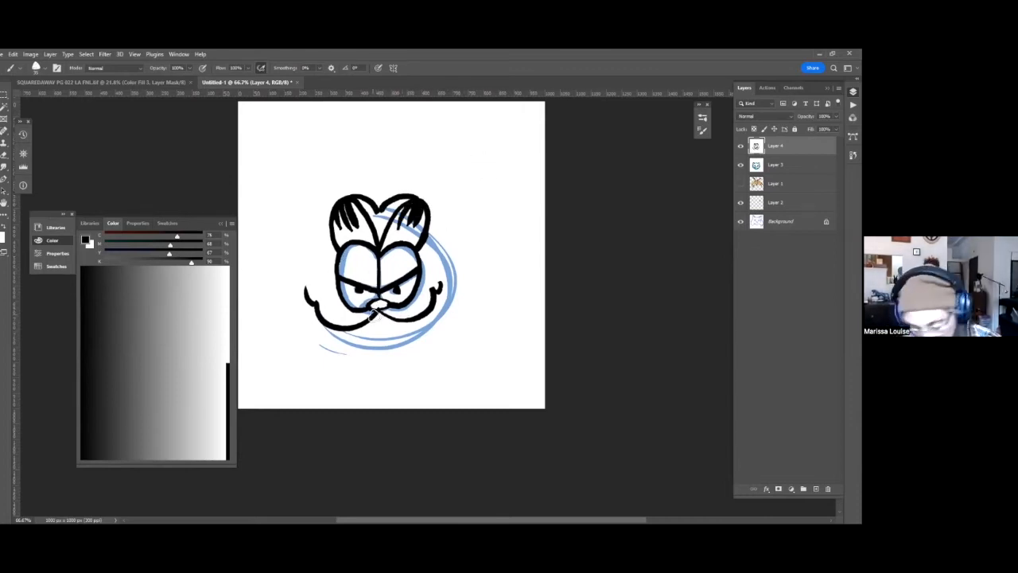
# Paint white over the longer half of the smile, and ink a large round head outline in black.
pyautogui.press('x')
pyautogui.moveTo(306, 312)
pyautogui.mouseDown()
pyautogui.moveTo(352, 326)
pyautogui.moveTo(377, 320)
pyautogui.moveTo(323, 317)
pyautogui.moveTo(338, 337)
pyautogui.mouseUp()
pyautogui.press('x')
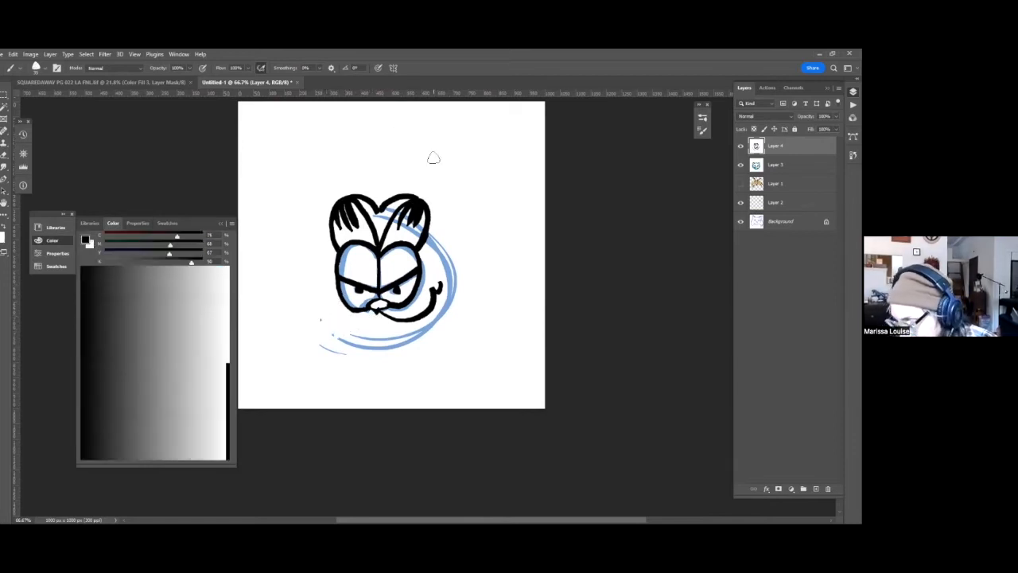
pyautogui.moveTo(331, 234)
pyautogui.mouseDown()
pyautogui.moveTo(313, 327)
pyautogui.moveTo(347, 361)
pyautogui.moveTo(382, 369)
pyautogui.moveTo(438, 349)
pyautogui.moveTo(459, 329)
pyautogui.moveTo(465, 276)
pyautogui.moveTo(430, 231)
pyautogui.mouseUp()
pyautogui.hotkey('ctrl', 'z')
pyautogui.moveTo(334, 242)
pyautogui.mouseDown()
pyautogui.moveTo(317, 264)
pyautogui.moveTo(315, 320)
pyautogui.moveTo(351, 357)
pyautogui.moveTo(404, 360)
pyautogui.moveTo(460, 312)
pyautogui.moveTo(460, 276)
pyautogui.moveTo(420, 240)
pyautogui.mouseUp()
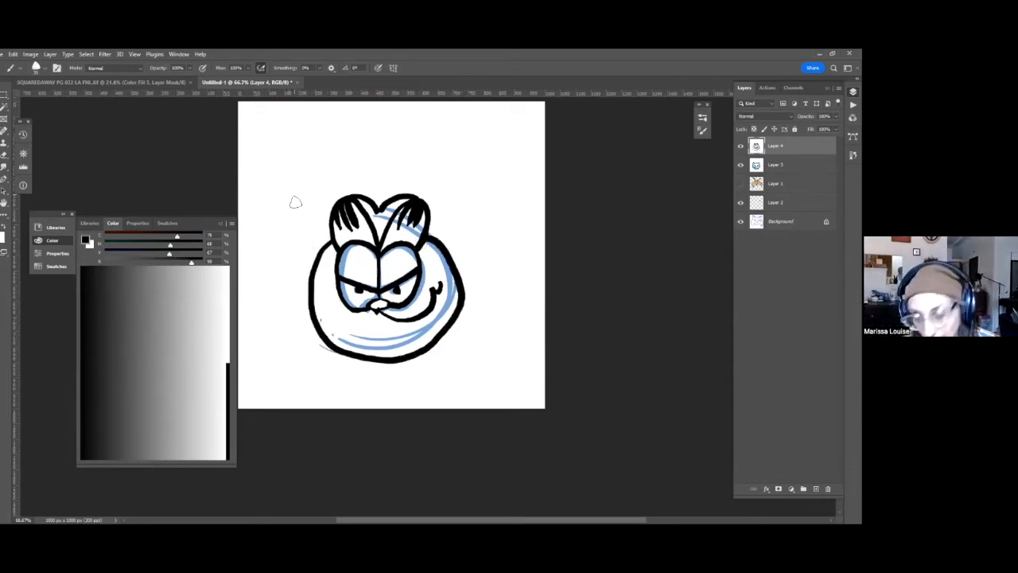
# Ink spiky fur tufts on both sides of the head, and redraw the missing half of the smile.
pyautogui.hotkey('ctrl', 'z')
pyautogui.moveTo(317, 233); pyautogui.dragTo(323, 252)
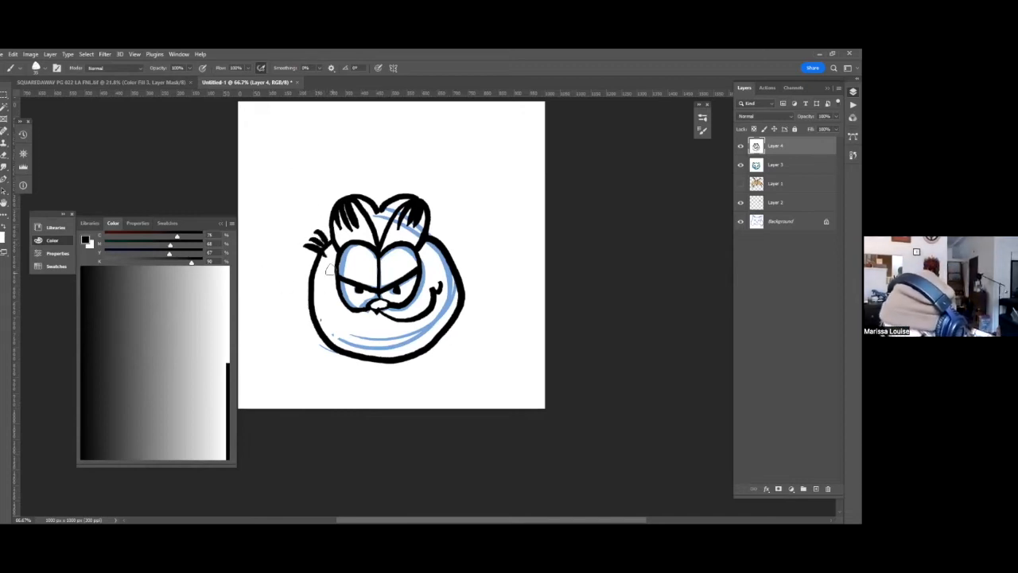
pyautogui.moveTo(447, 223)
pyautogui.mouseDown()
pyautogui.moveTo(427, 242)
pyautogui.moveTo(445, 253)
pyautogui.moveTo(440, 239)
pyautogui.moveTo(498, 179)
pyautogui.mouseUp()
pyautogui.moveTo(338, 190)
pyautogui.mouseDown()
pyautogui.moveTo(347, 211)
pyautogui.moveTo(339, 253)
pyautogui.moveTo(350, 237)
pyautogui.moveTo(396, 256)
pyautogui.moveTo(339, 248)
pyautogui.moveTo(334, 231)
pyautogui.moveTo(355, 274)
pyautogui.mouseUp()
# Add short black fur stripes along the edge of the cheek beside the original half of the smile.
pyautogui.press('x')
# Paint white over the bottom of the head outline, and ink small fur points at each side of the chin.
pyautogui.press('x')
pyautogui.press('x')
pyautogui.press('x')
pyautogui.moveTo(466, 252); pyautogui.dragTo(471, 258)
pyautogui.moveTo(461, 261); pyautogui.dragTo(455, 268)
pyautogui.moveTo(469, 212)
pyautogui.mouseDown()
pyautogui.moveTo(475, 227)
pyautogui.moveTo(468, 217)
pyautogui.mouseUp()
pyautogui.press('x')
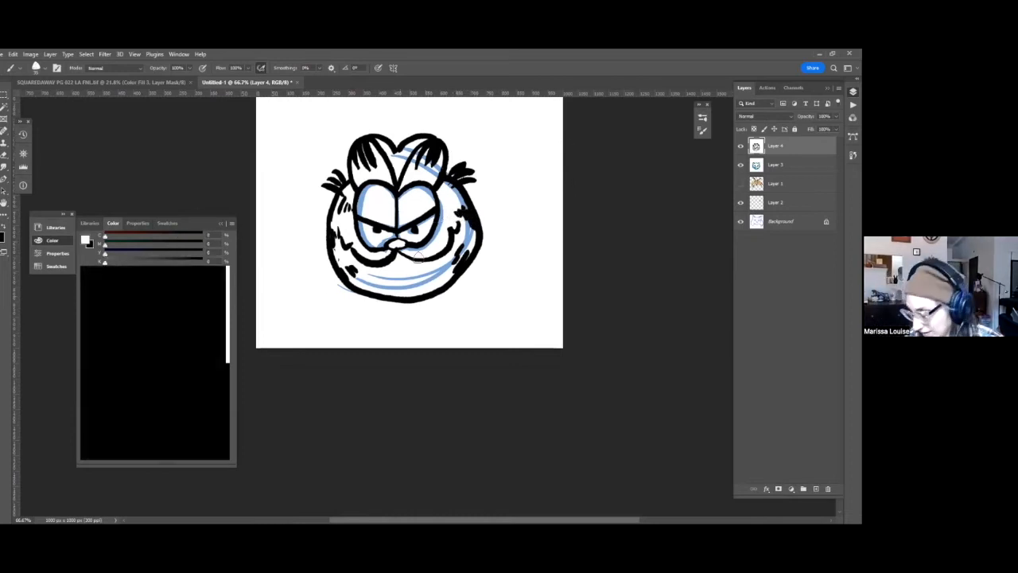
pyautogui.moveTo(423, 298)
pyautogui.mouseDown()
pyautogui.moveTo(383, 286)
pyautogui.moveTo(436, 300)
pyautogui.moveTo(445, 287)
pyautogui.moveTo(388, 297)
pyautogui.moveTo(408, 305)
pyautogui.moveTo(419, 294)
pyautogui.moveTo(392, 305)
pyautogui.mouseUp()
pyautogui.press('x')
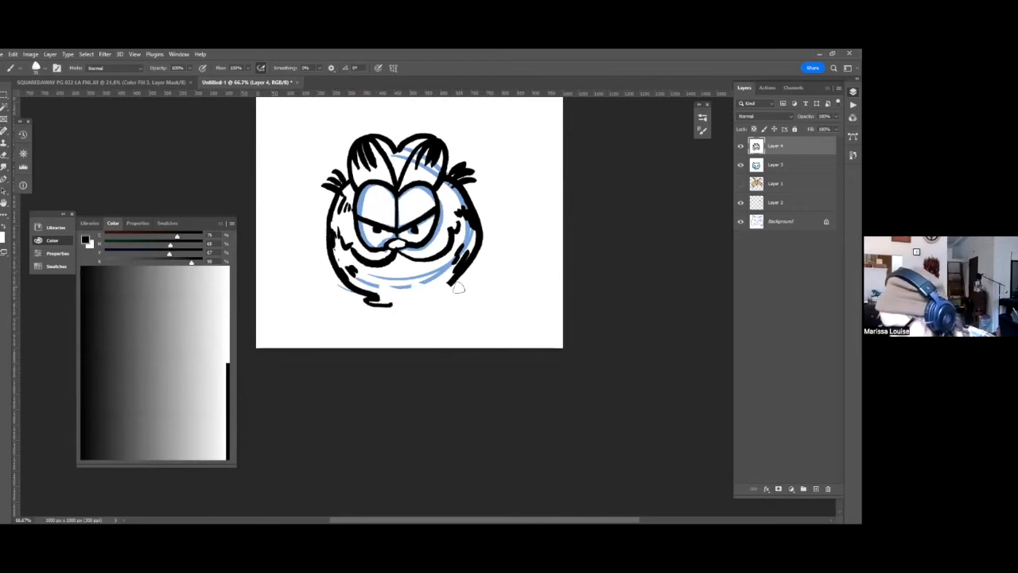
pyautogui.moveTo(458, 292); pyautogui.dragTo(443, 296)
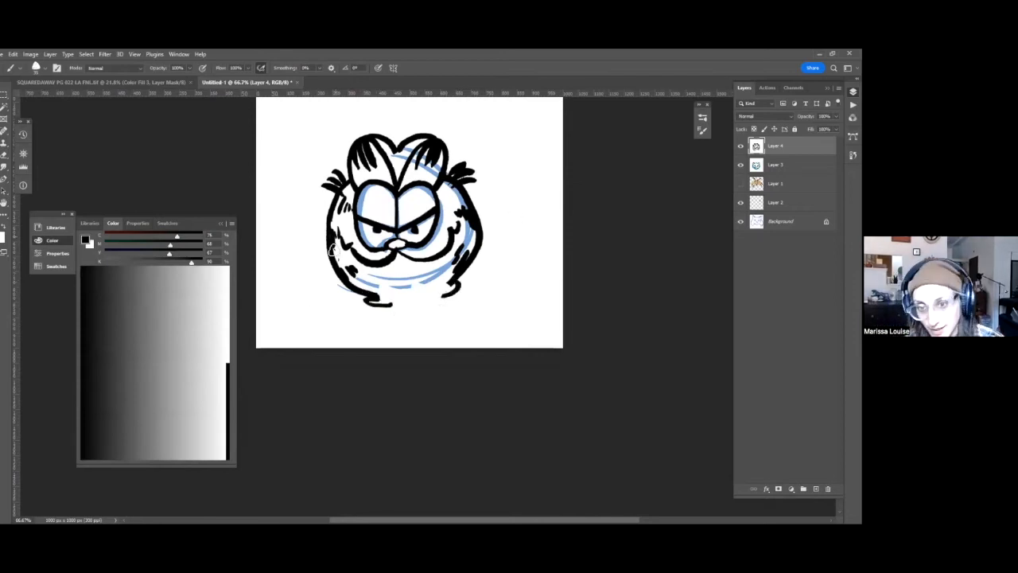
# Ink two sloping shoulder lines from the head down to the canvas edge, and switch the brush to white.
pyautogui.moveTo(344, 282); pyautogui.dragTo(315, 361)
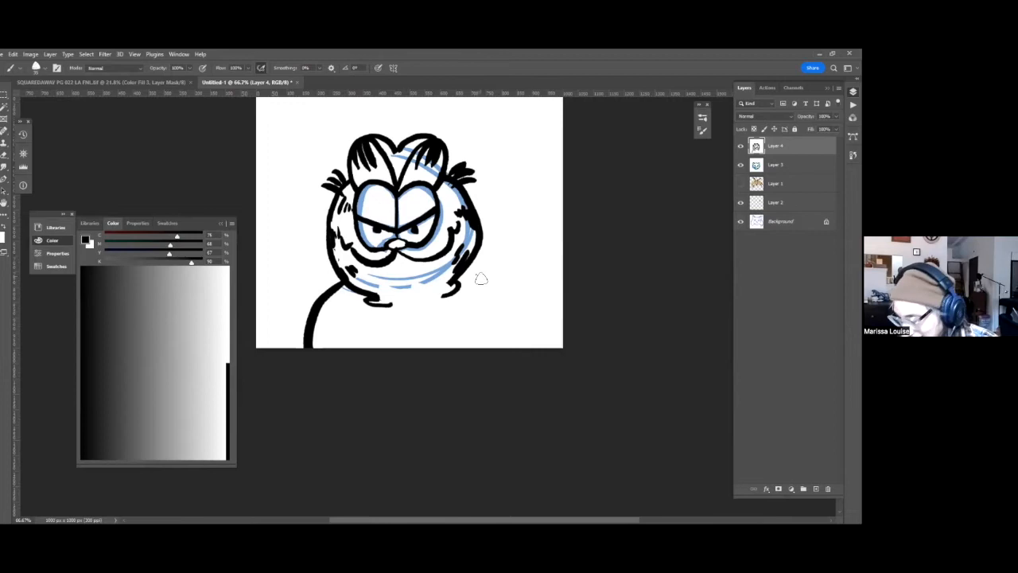
pyautogui.moveTo(466, 280); pyautogui.dragTo(523, 398)
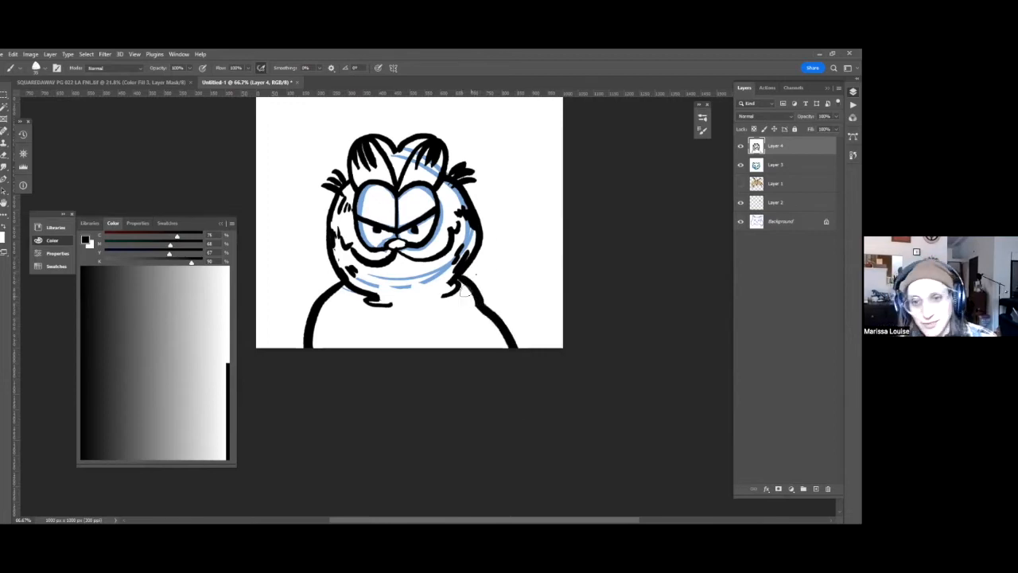
pyautogui.press('x')
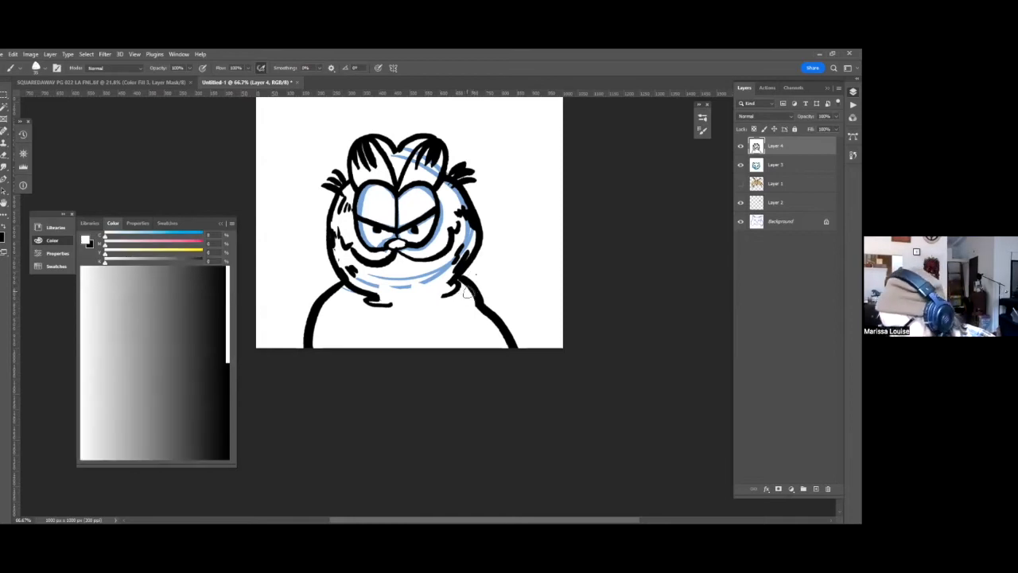
# Ink rows of short black fur stripes along the shoulder on the side with the wider smile.
pyautogui.press('x')
pyautogui.moveTo(470, 286)
pyautogui.mouseDown()
pyautogui.moveTo(463, 312)
pyautogui.moveTo(451, 317)
pyautogui.moveTo(500, 342)
pyautogui.moveTo(477, 347)
pyautogui.mouseUp()
pyautogui.moveTo(495, 295)
pyautogui.mouseDown()
pyautogui.moveTo(530, 391)
pyautogui.moveTo(623, 257)
pyautogui.mouseUp()
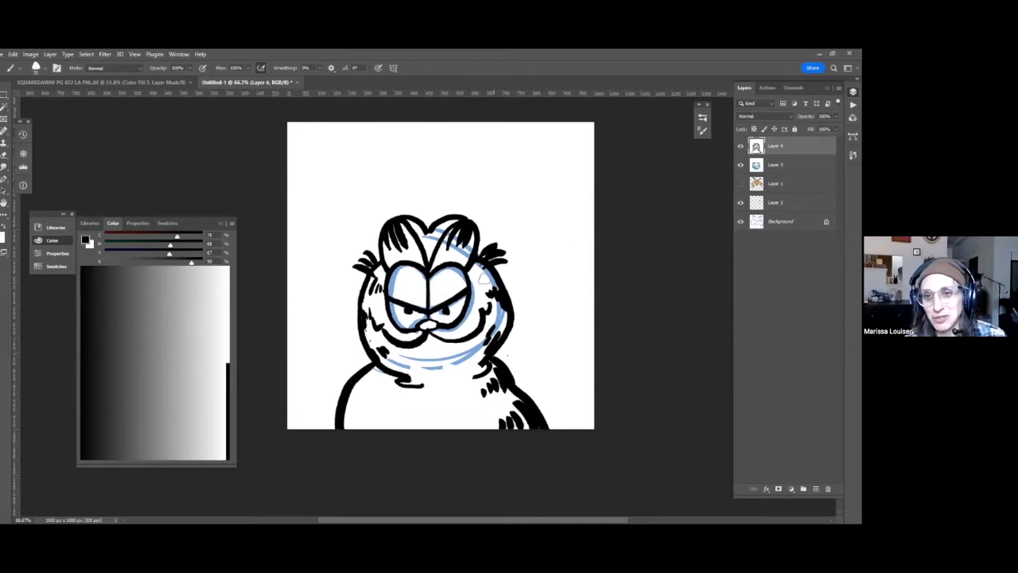
pyautogui.moveTo(529, 288)
pyautogui.mouseDown()
pyautogui.moveTo(502, 311)
pyautogui.moveTo(489, 287)
pyautogui.mouseUp()
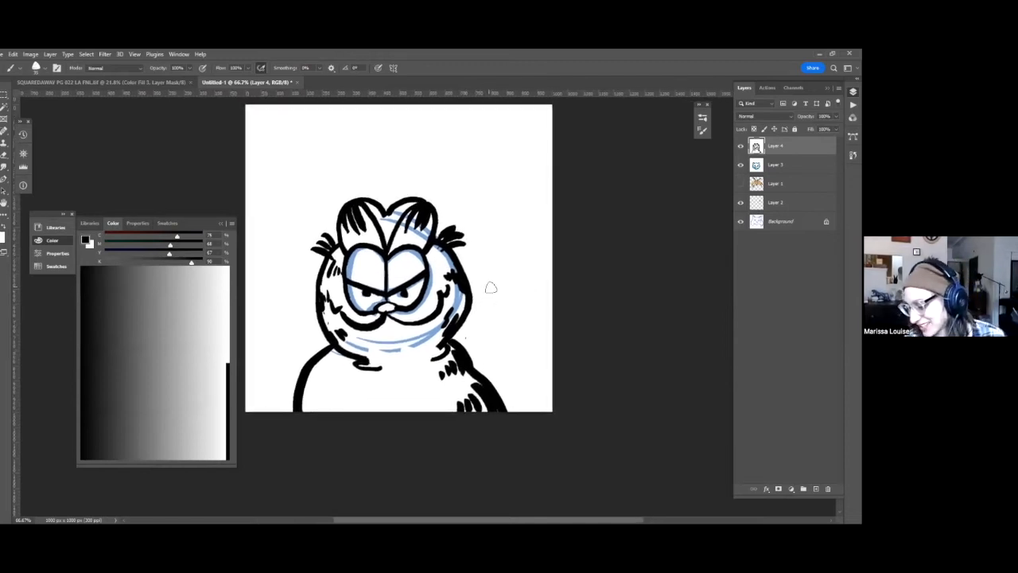
pyautogui.moveTo(416, 185); pyautogui.dragTo(453, 244)
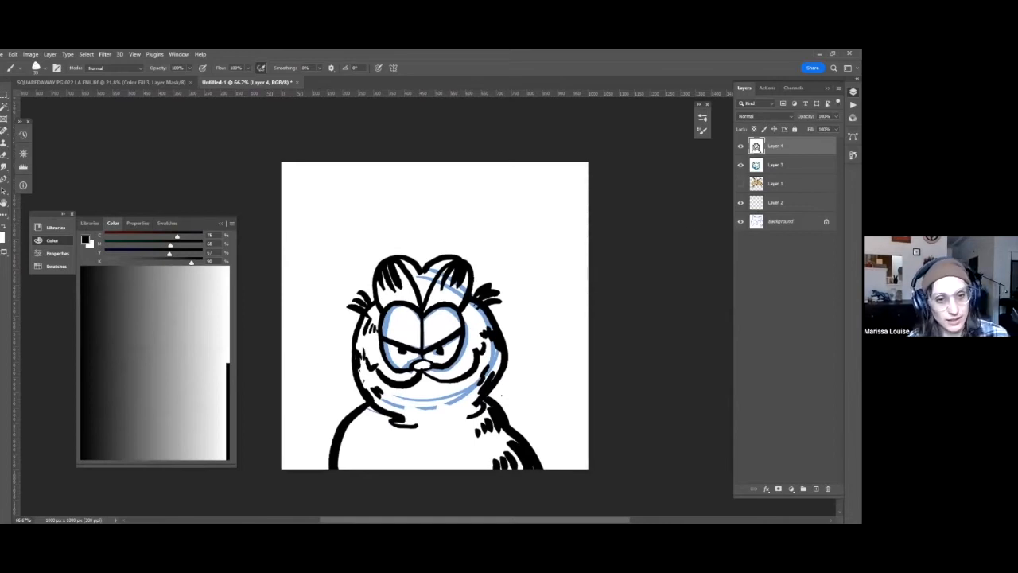
# Add a new layer on top of the cat drawing and fill it with white.
pyautogui.hotkey('ctrl', 'shift', 'alt', 'n')
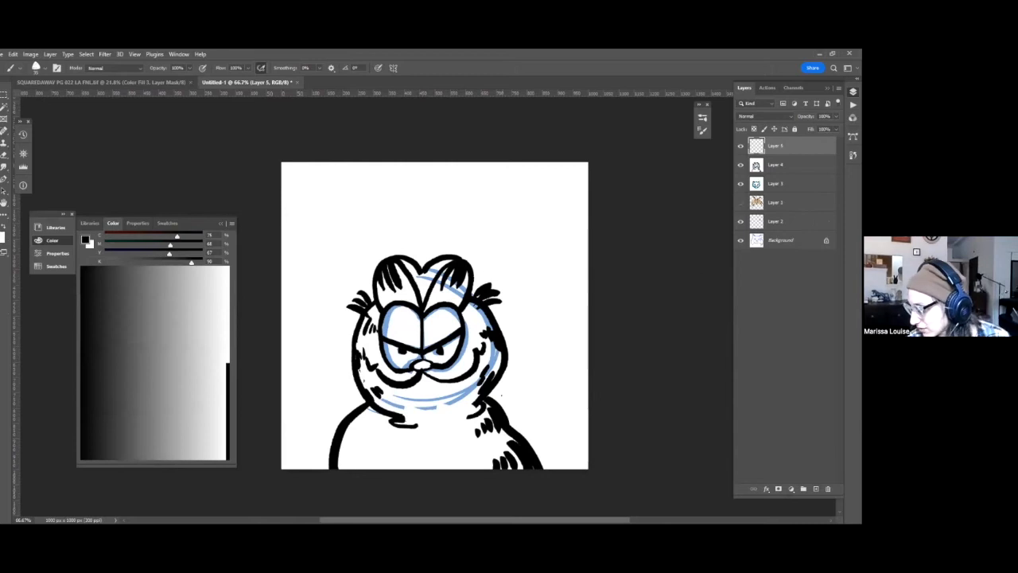
pyautogui.press('x')
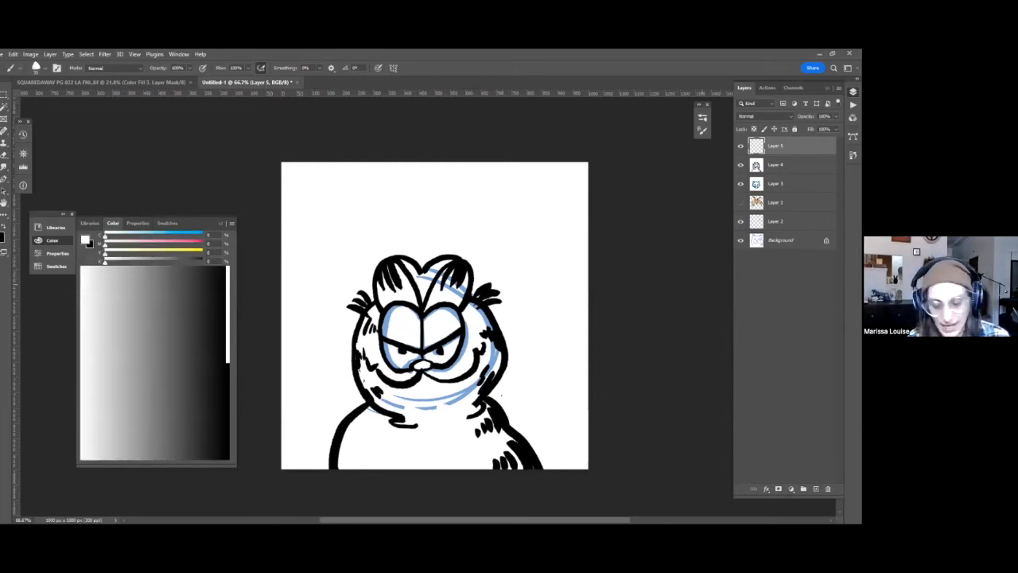
pyautogui.hotkey('alt', 'BackSpace')
pyautogui.press('x')
pyautogui.press('x')
pyautogui.press('x')
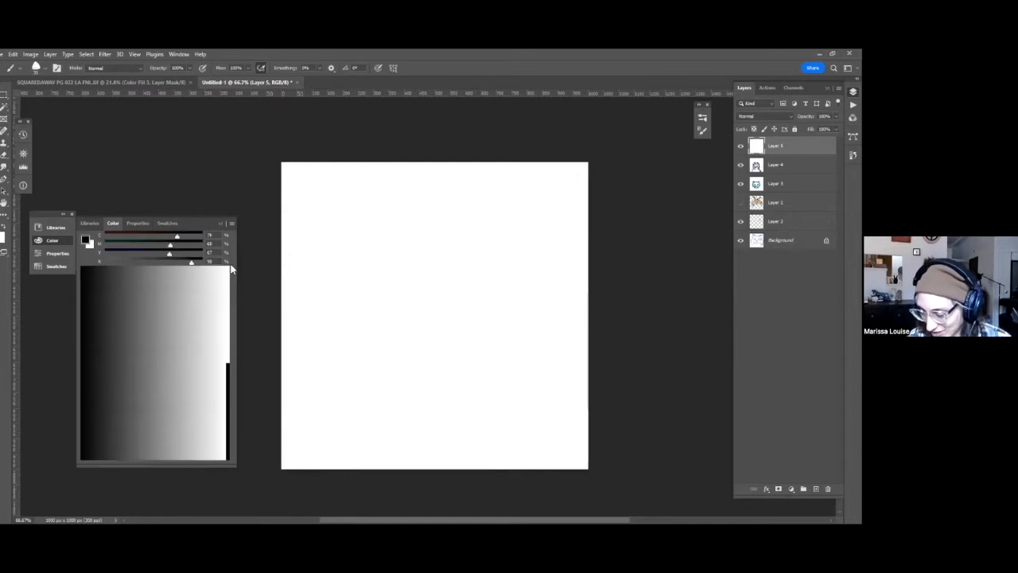
# Pick a light blue and sketch a round head from loose overlapping circular strokes on the blank layer.
pyautogui.click(227, 274)
pyautogui.click(168, 238)
pyautogui.moveTo(544, 379); pyautogui.dragTo(523, 297)
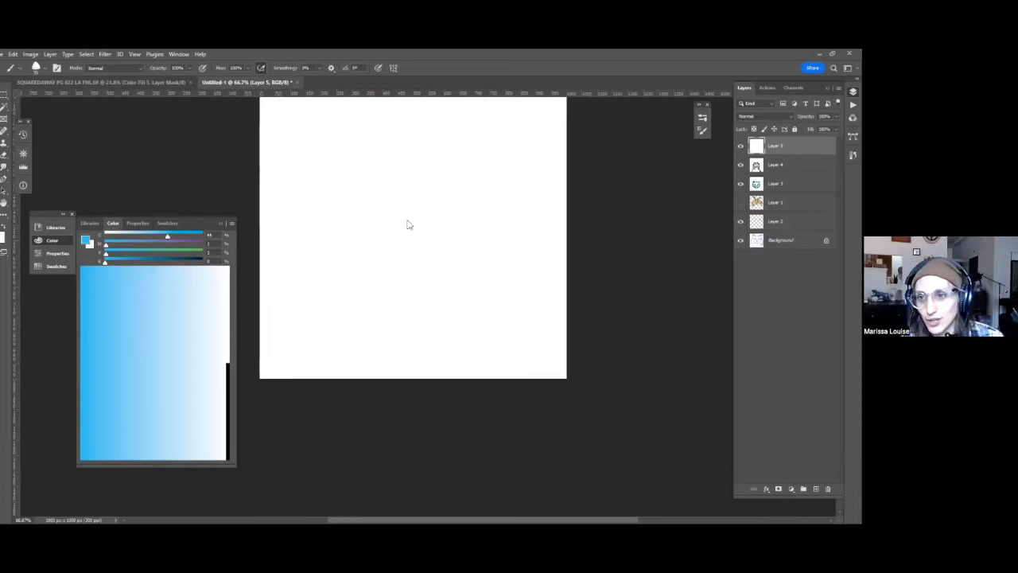
pyautogui.moveTo(440, 179); pyautogui.dragTo(413, 250)
pyautogui.moveTo(347, 273)
pyautogui.mouseDown()
pyautogui.moveTo(432, 289)
pyautogui.moveTo(392, 197)
pyautogui.mouseUp()
pyautogui.moveTo(342, 230)
pyautogui.mouseDown()
pyautogui.moveTo(348, 307)
pyautogui.moveTo(375, 321)
pyautogui.moveTo(417, 209)
pyautogui.mouseUp()
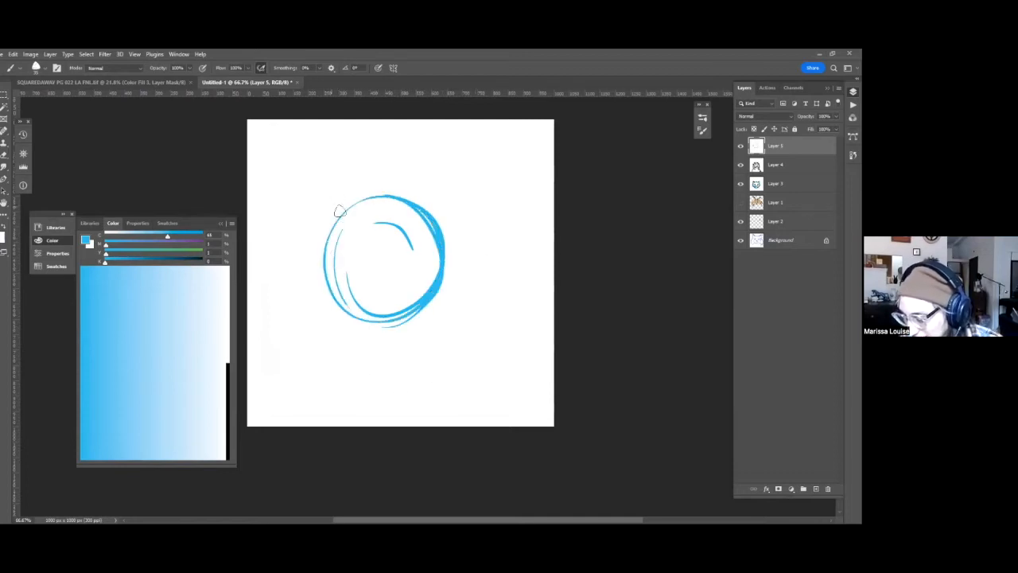
# Sketch two thick rounded ears on top of the head and two upright oval eyes.
pyautogui.moveTo(347, 200); pyautogui.dragTo(328, 210)
pyautogui.moveTo(445, 209)
pyautogui.mouseDown()
pyautogui.moveTo(410, 201)
pyautogui.moveTo(435, 189)
pyautogui.mouseUp()
pyautogui.moveTo(335, 193)
pyautogui.mouseDown()
pyautogui.moveTo(355, 207)
pyautogui.moveTo(326, 237)
pyautogui.mouseUp()
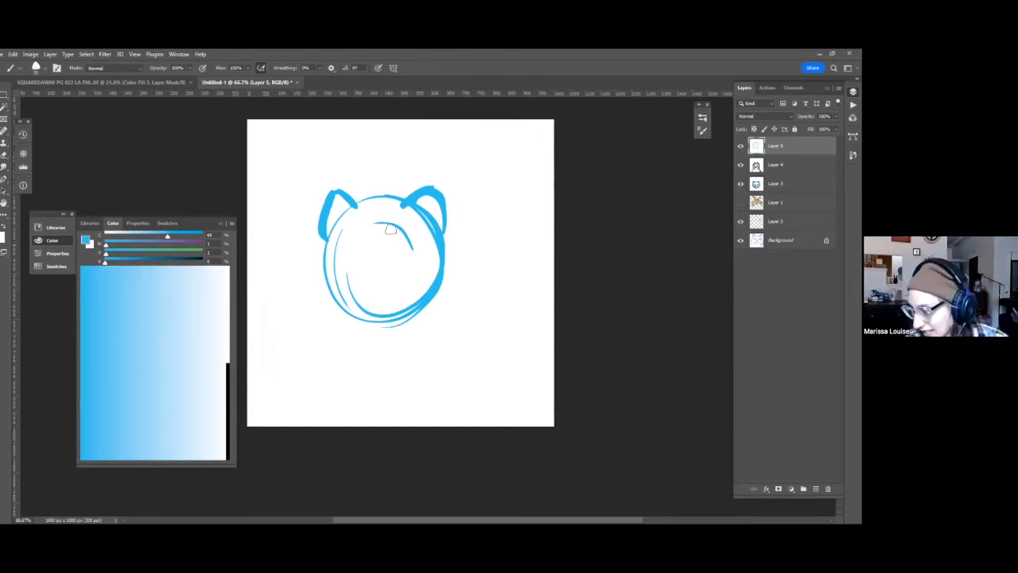
pyautogui.moveTo(400, 236)
pyautogui.mouseDown()
pyautogui.moveTo(368, 246)
pyautogui.moveTo(394, 273)
pyautogui.moveTo(404, 233)
pyautogui.mouseUp()
pyautogui.moveTo(339, 230)
pyautogui.mouseDown()
pyautogui.moveTo(333, 269)
pyautogui.moveTo(350, 230)
pyautogui.mouseUp()
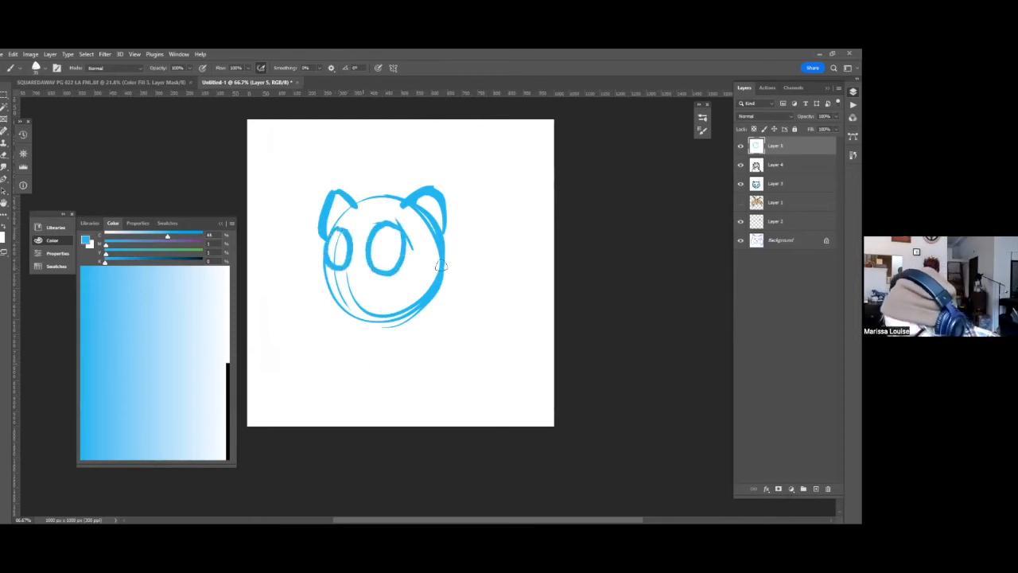
pyautogui.moveTo(438, 258); pyautogui.dragTo(448, 236)
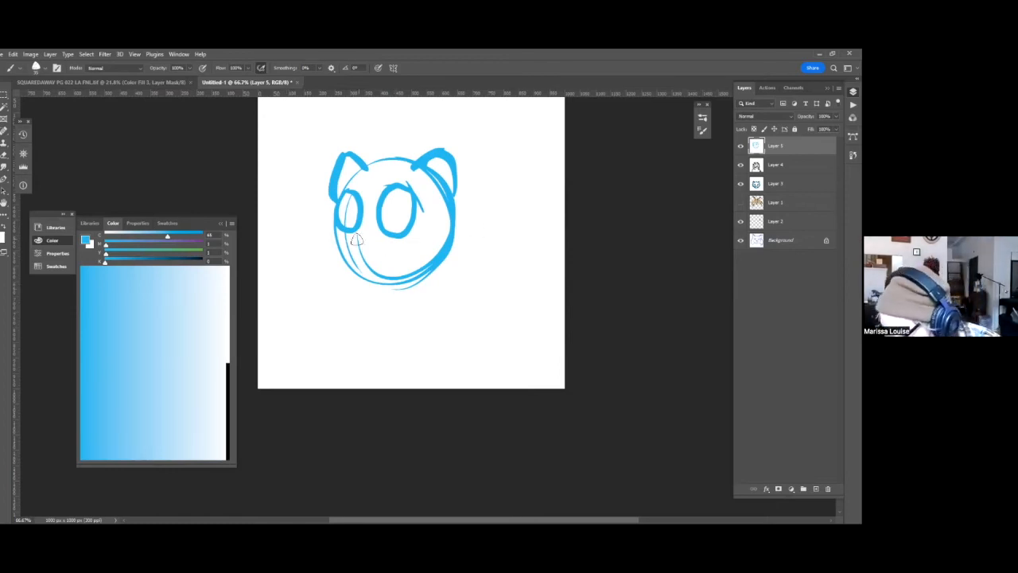
# Sketch a small nose, a wavy mouth and squiggly whiskers on both cheeks.
pyautogui.moveTo(370, 246)
pyautogui.mouseDown()
pyautogui.moveTo(353, 243)
pyautogui.moveTo(370, 264)
pyautogui.moveTo(403, 261)
pyautogui.moveTo(421, 243)
pyautogui.mouseUp()
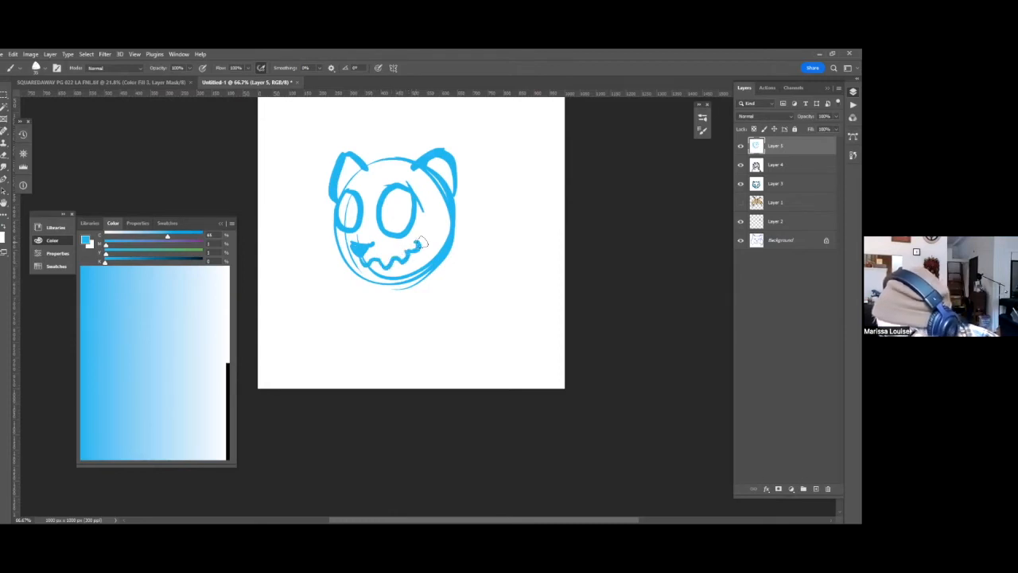
pyautogui.moveTo(337, 253)
pyautogui.mouseDown()
pyautogui.moveTo(363, 263)
pyautogui.moveTo(315, 227)
pyautogui.moveTo(281, 227)
pyautogui.mouseUp()
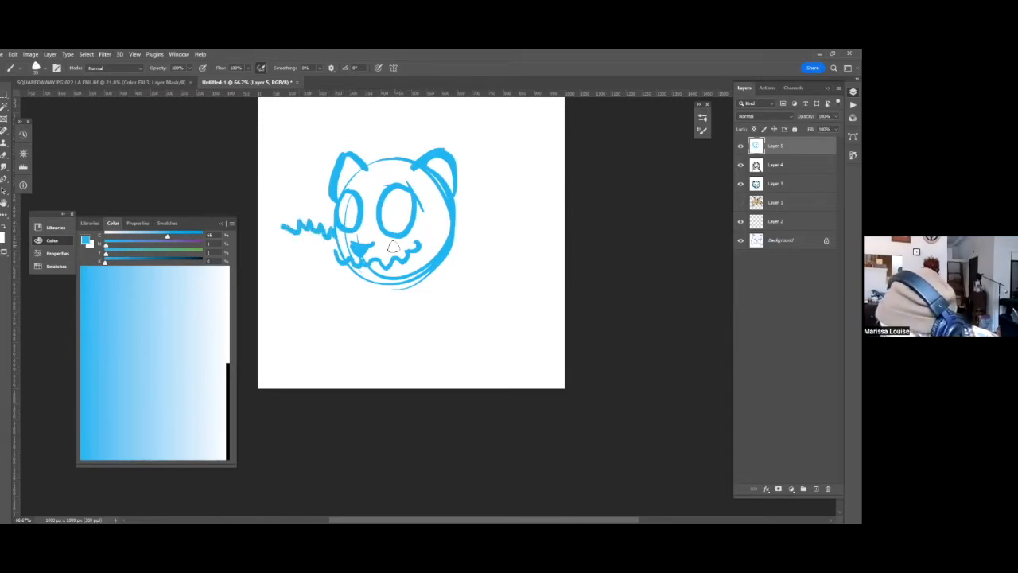
pyautogui.moveTo(417, 239); pyautogui.dragTo(452, 226)
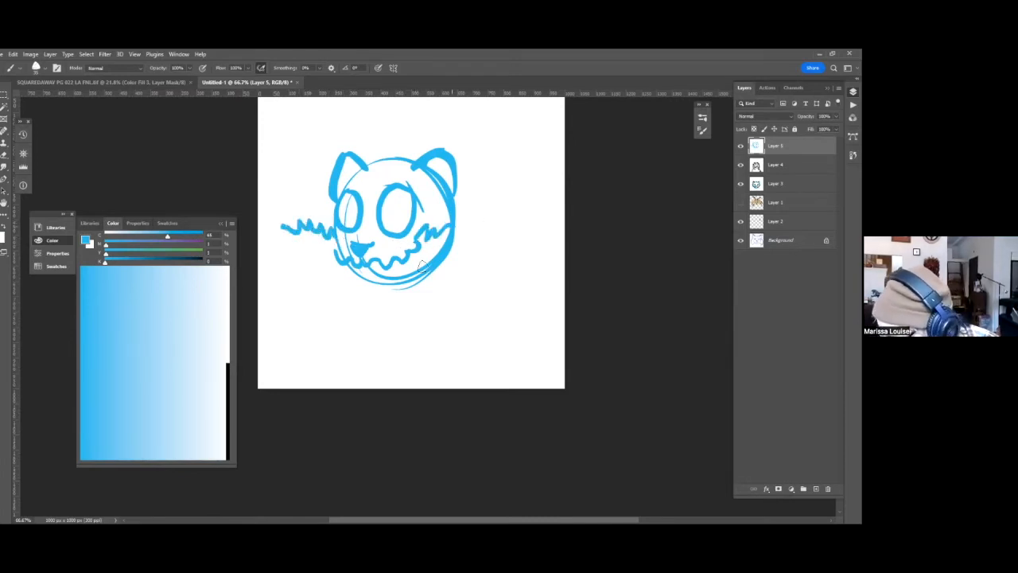
pyautogui.moveTo(409, 251)
pyautogui.mouseDown()
pyautogui.moveTo(441, 256)
pyautogui.moveTo(404, 266)
pyautogui.moveTo(425, 297)
pyautogui.mouseUp()
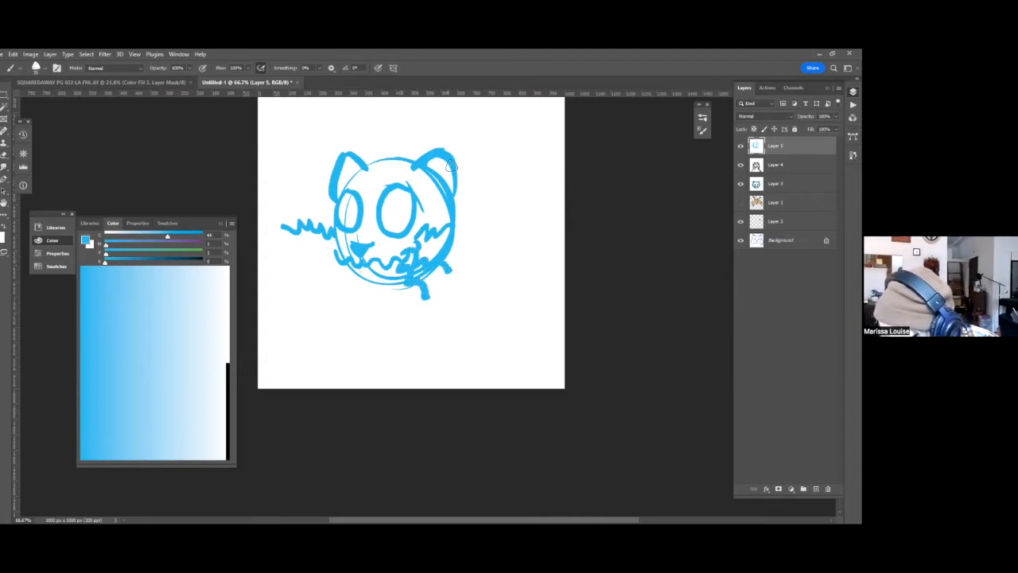
# Clean up the mouth corners and the jaw edge beside the nose with alternating white and blue strokes.
pyautogui.press('x')
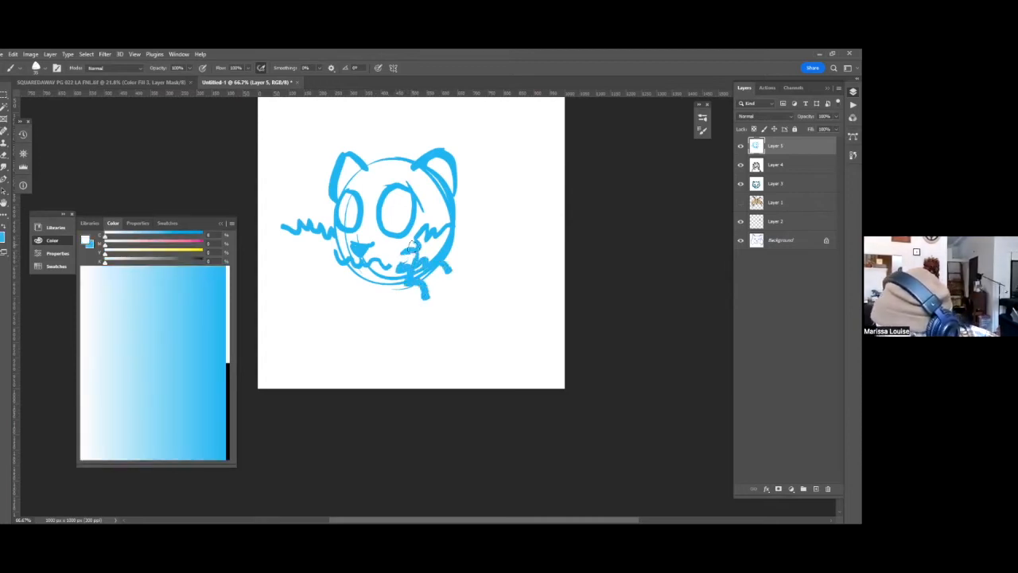
pyautogui.press('x')
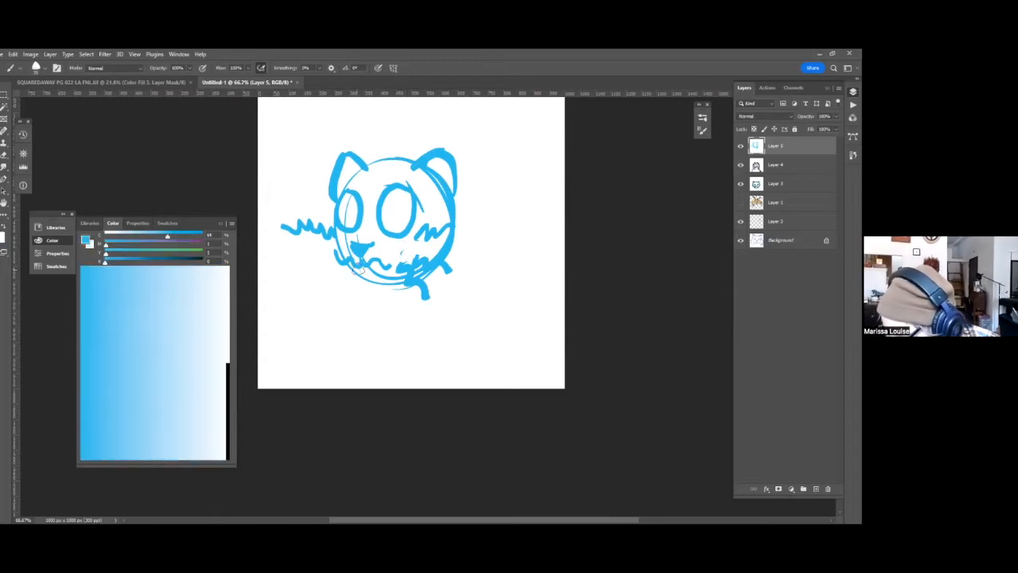
pyautogui.press('x')
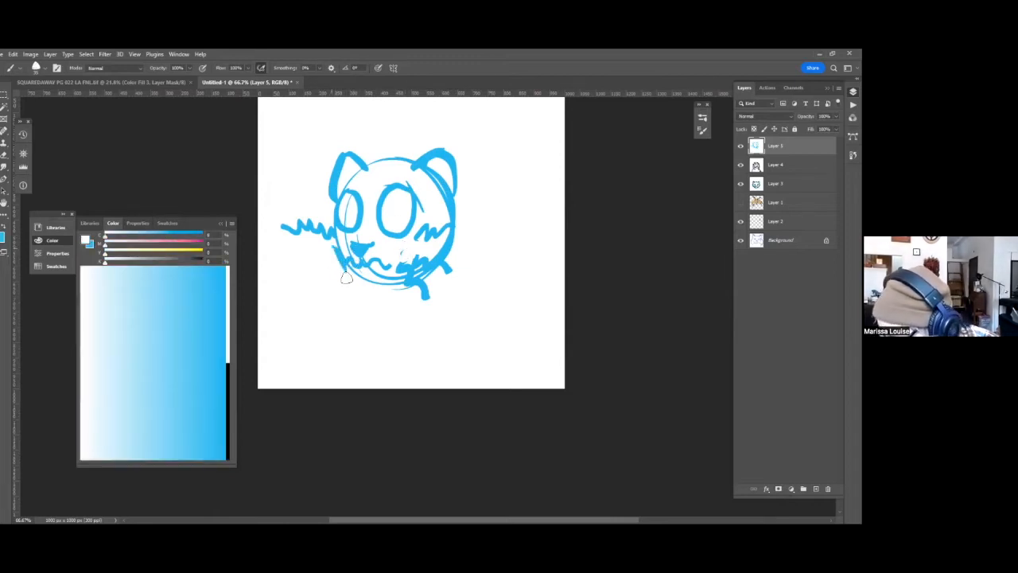
pyautogui.press('x')
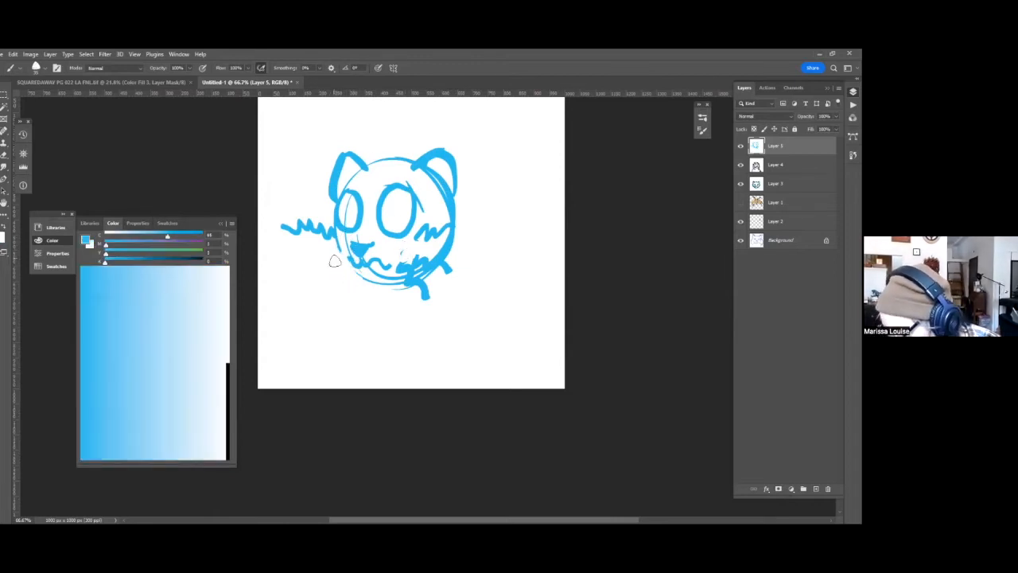
pyautogui.press('x')
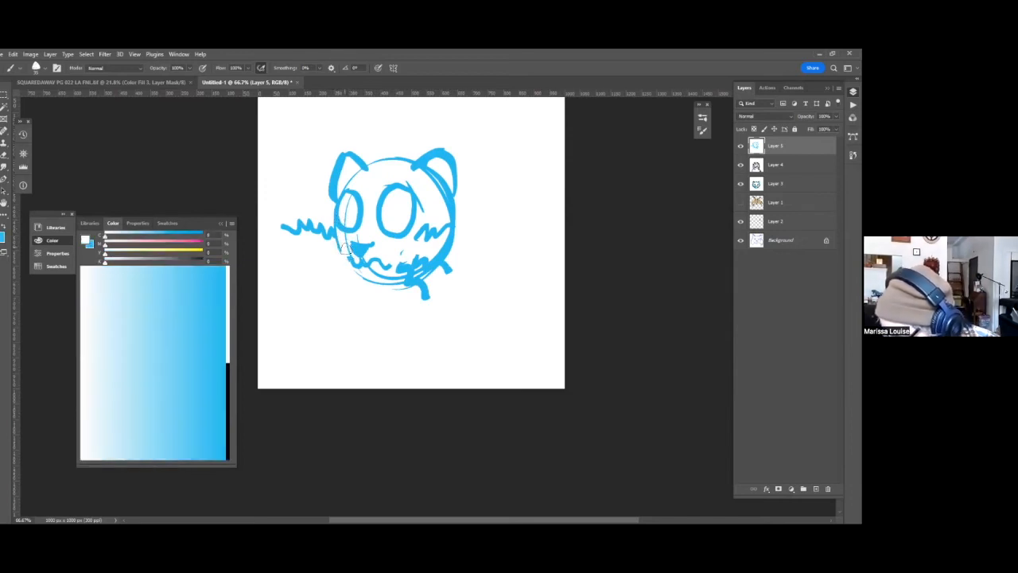
# Draw two more wavy blue whiskers sticking out past the cheek nearest the nose.
pyautogui.press('x')
pyautogui.moveTo(344, 249); pyautogui.dragTo(294, 248)
pyautogui.moveTo(348, 258); pyautogui.dragTo(334, 264)
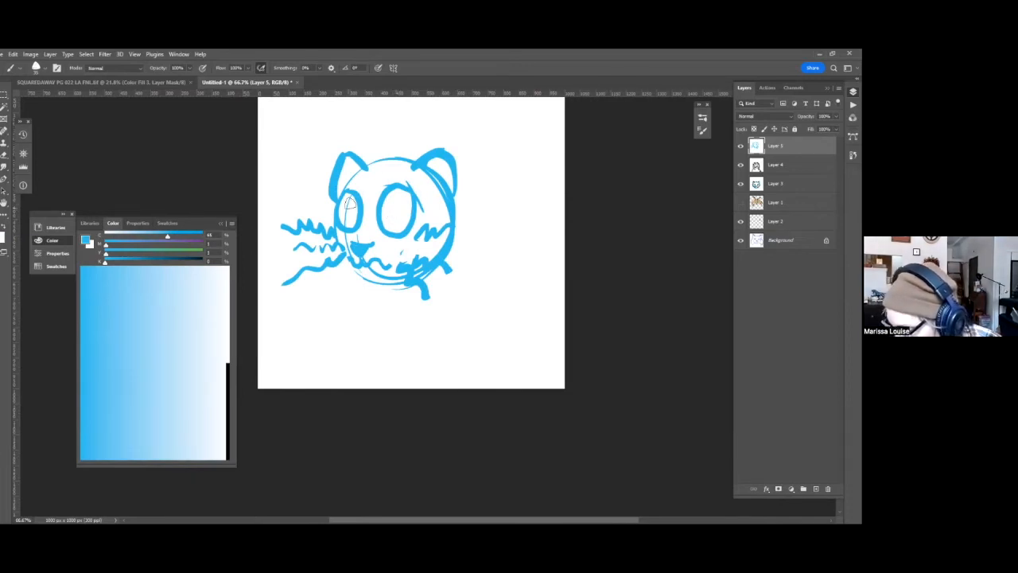
# Fill in blue pupils, rework the smaller eye with white and blue strokes, and enlarge the nose.
pyautogui.moveTo(331, 209)
pyautogui.mouseDown()
pyautogui.moveTo(366, 217)
pyautogui.moveTo(350, 216)
pyautogui.moveTo(399, 190)
pyautogui.moveTo(416, 208)
pyautogui.moveTo(393, 215)
pyautogui.mouseUp()
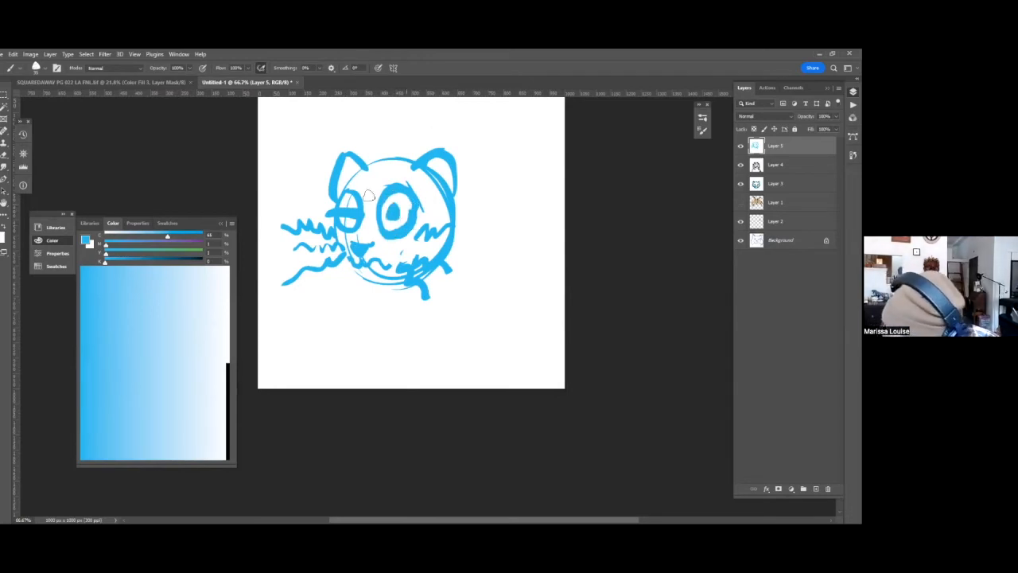
pyautogui.press('x')
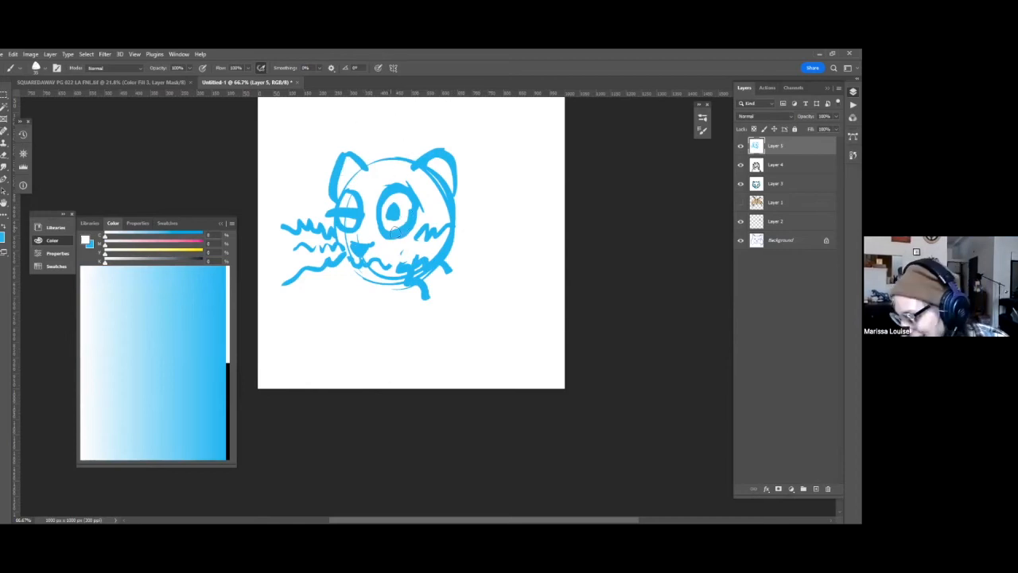
pyautogui.moveTo(334, 211)
pyautogui.mouseDown()
pyautogui.moveTo(396, 209)
pyautogui.moveTo(350, 207)
pyautogui.moveTo(346, 216)
pyautogui.moveTo(360, 202)
pyautogui.moveTo(346, 238)
pyautogui.moveTo(378, 239)
pyautogui.moveTo(368, 258)
pyautogui.mouseUp()
pyautogui.press('x')
pyautogui.press('x')
pyautogui.press('x')
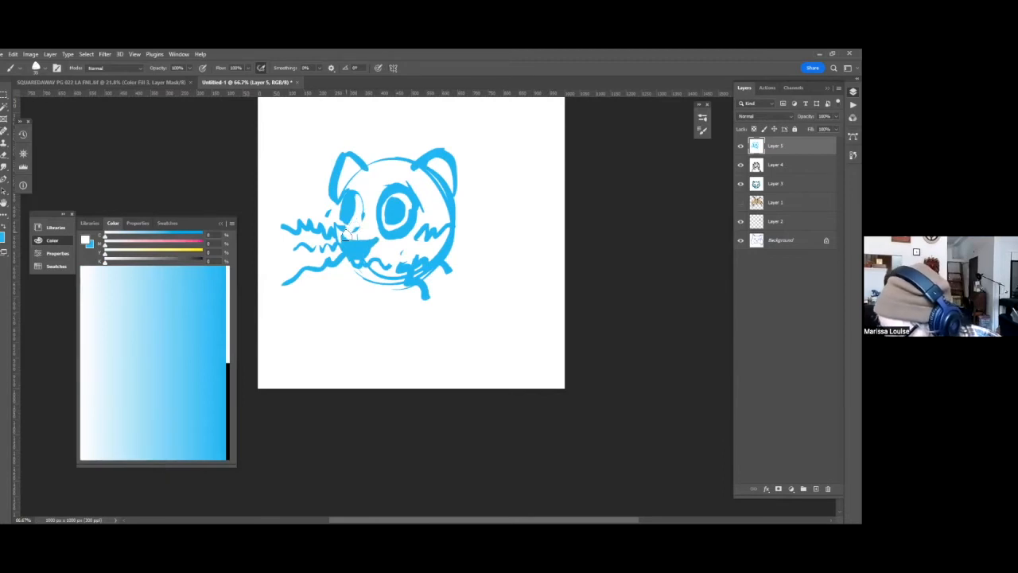
# Darken the smaller eye and the jaw line beneath it, and thicken both ears with extra inner and outer strokes.
pyautogui.moveTo(368, 204)
pyautogui.mouseDown()
pyautogui.moveTo(344, 236)
pyautogui.moveTo(386, 240)
pyautogui.moveTo(390, 282)
pyautogui.mouseUp()
pyautogui.moveTo(340, 208); pyautogui.dragTo(340, 224)
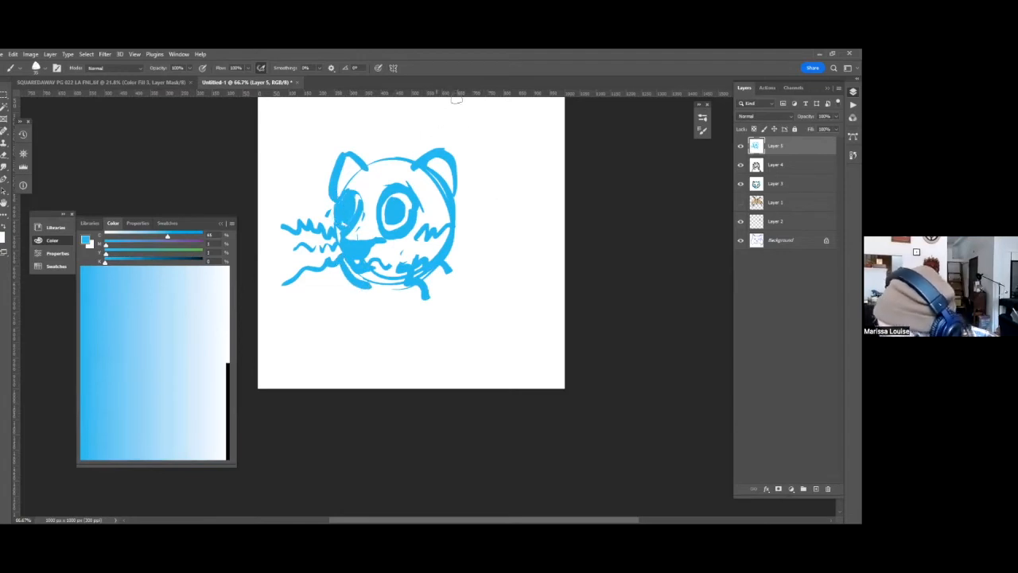
pyautogui.moveTo(347, 163)
pyautogui.mouseDown()
pyautogui.moveTo(350, 181)
pyautogui.moveTo(426, 156)
pyautogui.mouseUp()
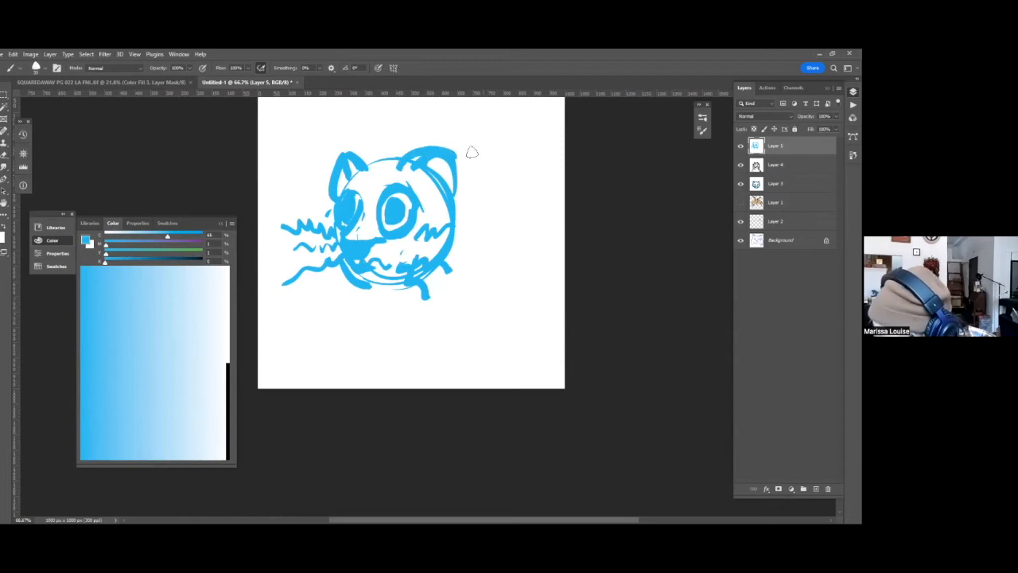
pyautogui.moveTo(440, 210)
pyautogui.mouseDown()
pyautogui.moveTo(382, 153)
pyautogui.moveTo(443, 257)
pyautogui.mouseUp()
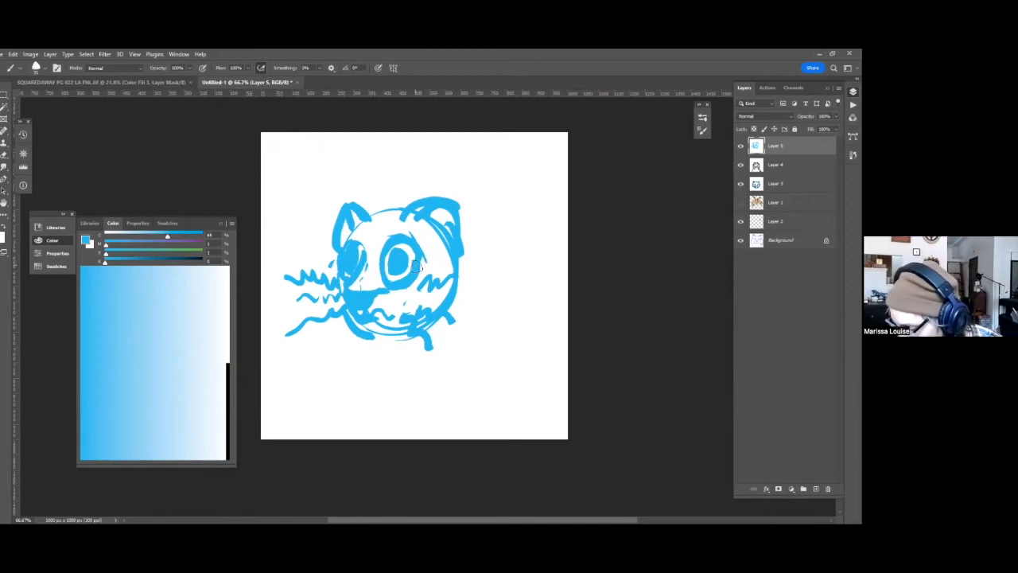
# Thin and reshape the outline of the larger eye with alternating white and blue strokes.
pyautogui.press('x')
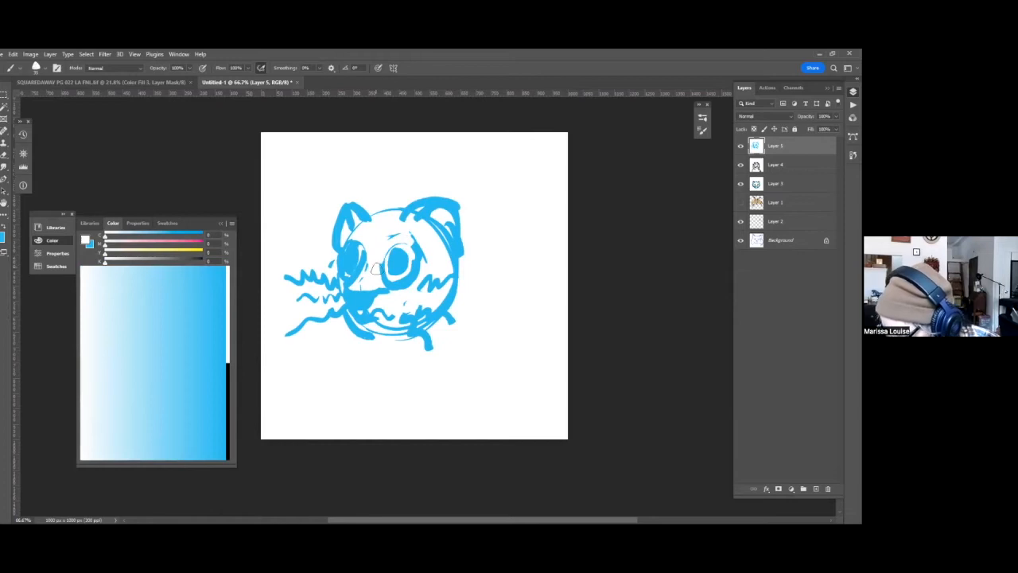
pyautogui.press('x')
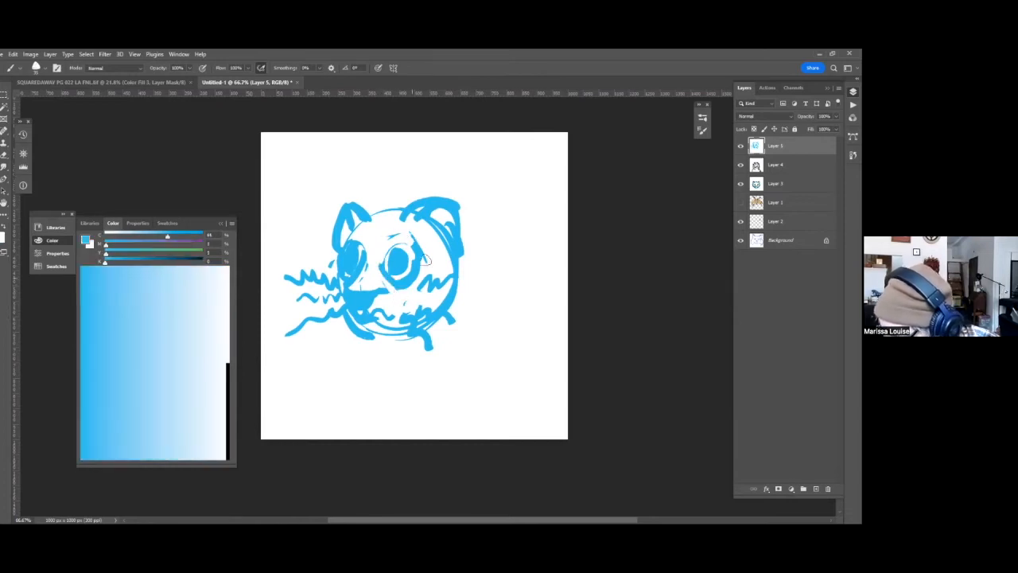
pyautogui.press('x')
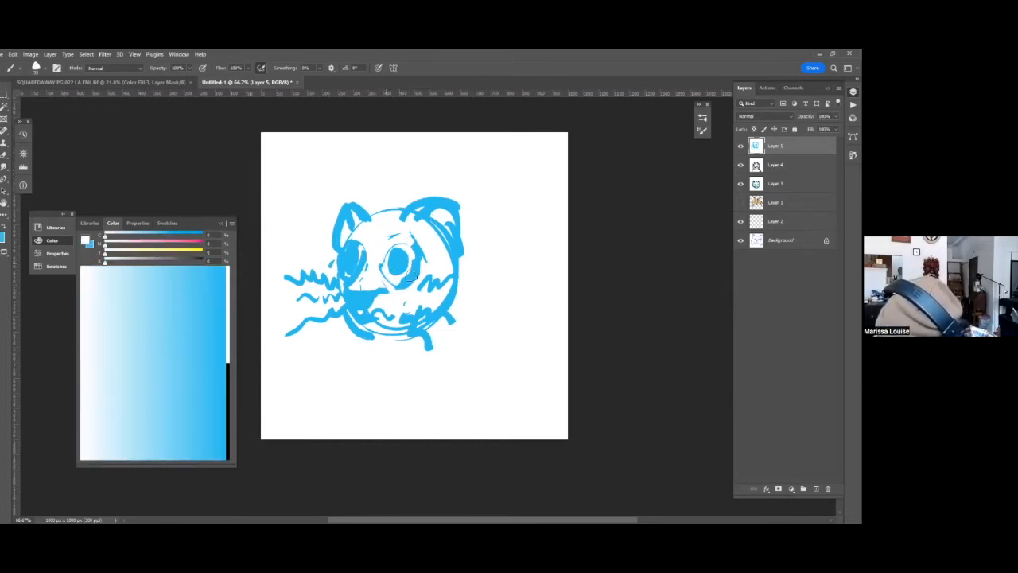
pyautogui.press('x')
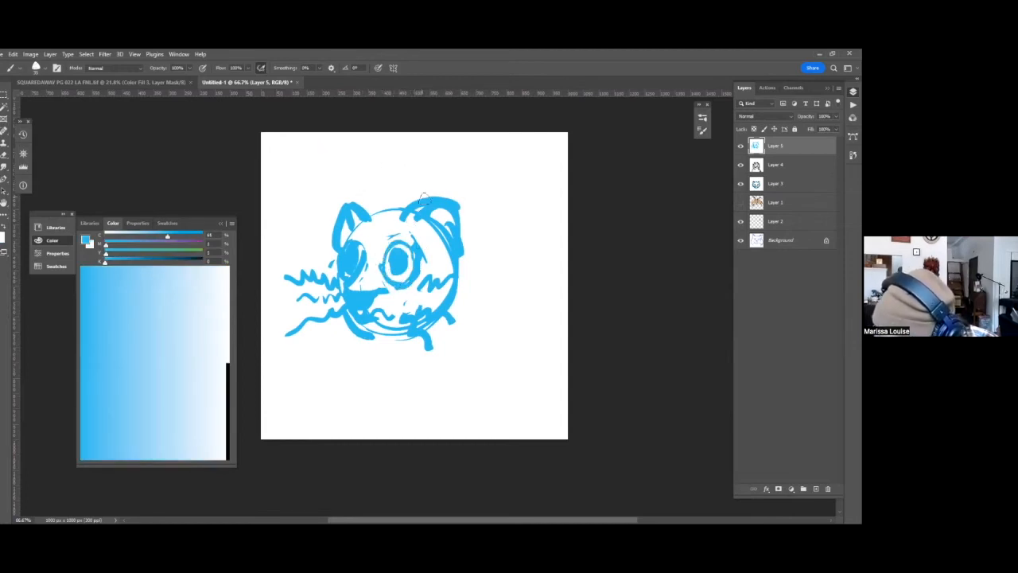
# Paint white over the upper part of both eyes to give them drooping lids.
pyautogui.press('x')
pyautogui.moveTo(382, 251)
pyautogui.mouseDown()
pyautogui.moveTo(445, 241)
pyautogui.moveTo(394, 235)
pyautogui.moveTo(395, 259)
pyautogui.moveTo(385, 253)
pyautogui.moveTo(402, 263)
pyautogui.moveTo(421, 248)
pyautogui.moveTo(409, 269)
pyautogui.moveTo(379, 249)
pyautogui.moveTo(420, 253)
pyautogui.mouseUp()
pyautogui.moveTo(342, 251)
pyautogui.mouseDown()
pyautogui.moveTo(358, 249)
pyautogui.moveTo(344, 255)
pyautogui.mouseUp()
pyautogui.press('x')
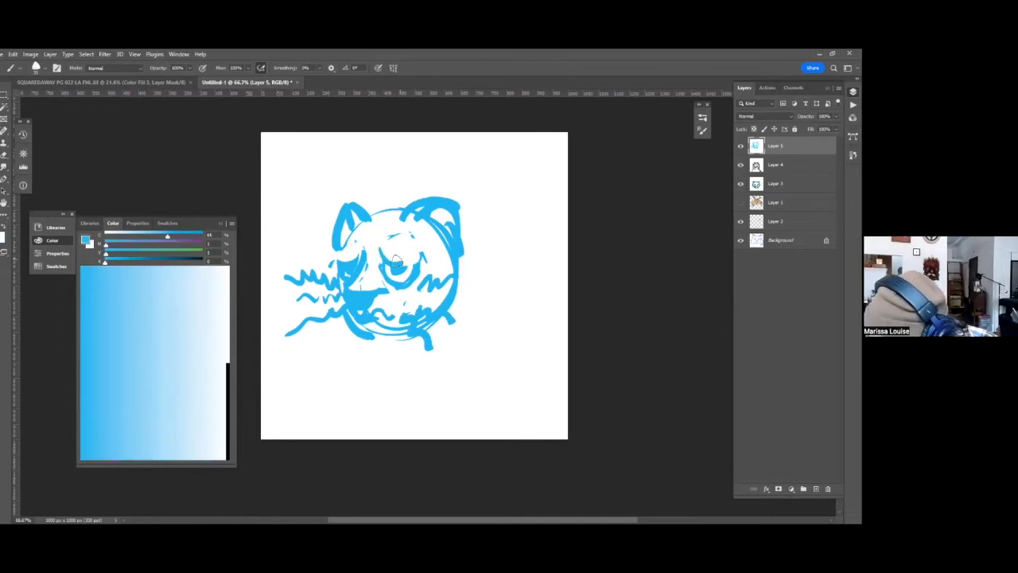
# Extend the smaller eye upward in blue and redraw the larger eye as a thick blue ring with a white centre.
pyautogui.moveTo(346, 261); pyautogui.dragTo(358, 241)
pyautogui.press('x')
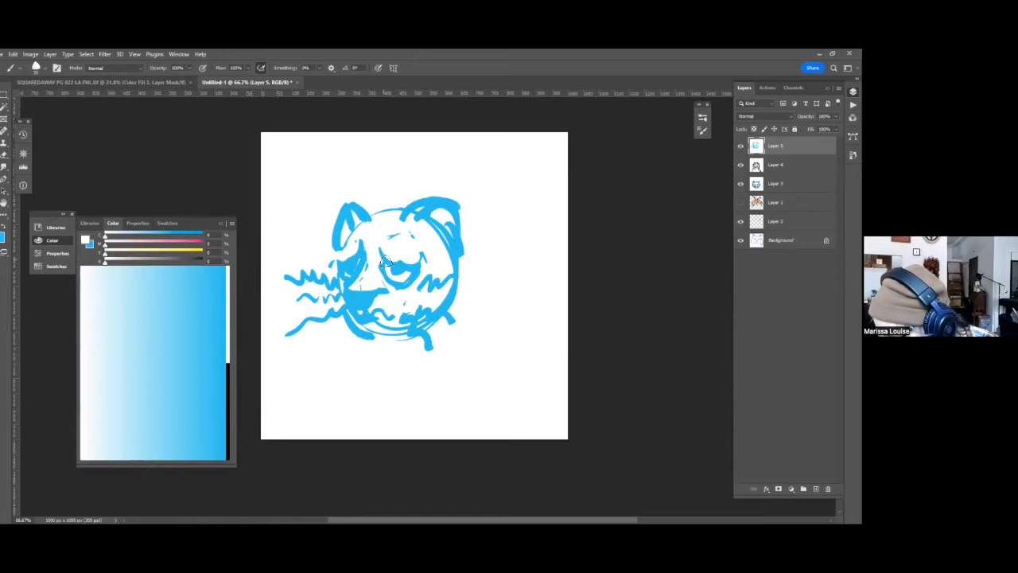
pyautogui.press('x')
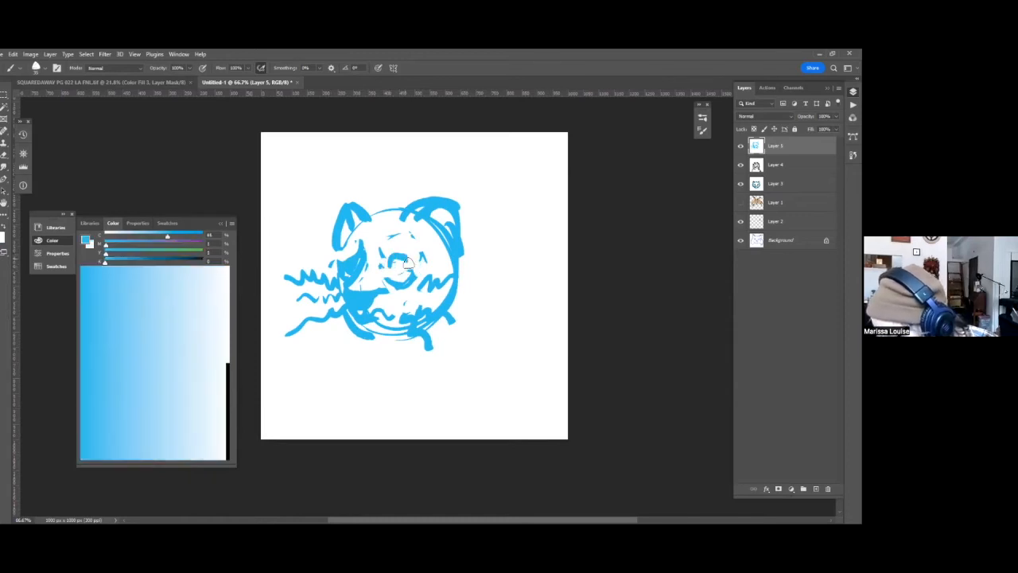
pyautogui.moveTo(413, 262)
pyautogui.mouseDown()
pyautogui.moveTo(387, 261)
pyautogui.moveTo(409, 276)
pyautogui.moveTo(418, 256)
pyautogui.moveTo(411, 281)
pyautogui.moveTo(419, 256)
pyautogui.moveTo(399, 292)
pyautogui.mouseUp()
pyautogui.press('x')
pyautogui.press('x')
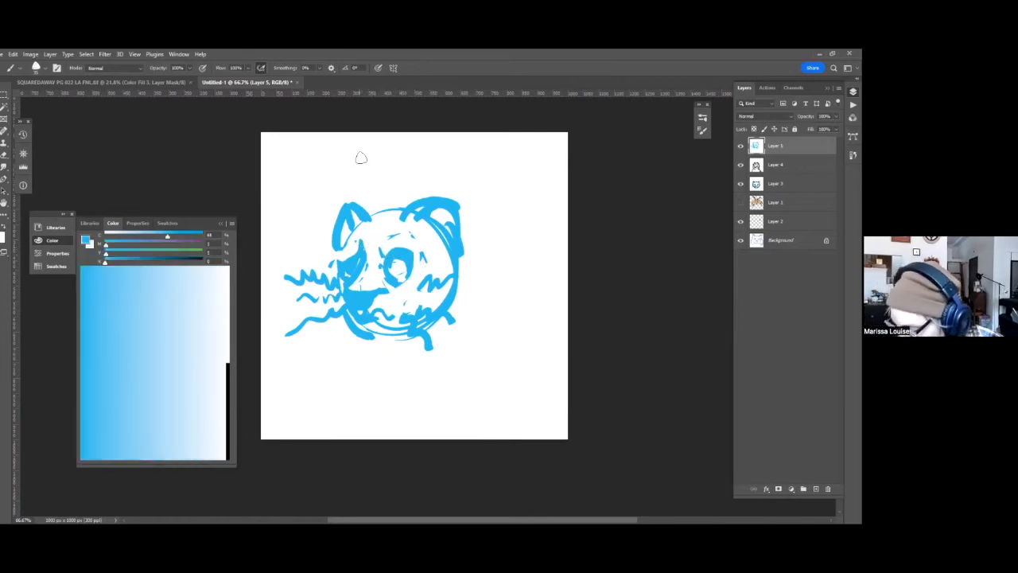
# Try to give the eyes a slanted, frowning look with white cuts along their inner sides and a diagonal blue brow stroke.
pyautogui.press('x')
pyautogui.moveTo(364, 239)
pyautogui.mouseDown()
pyautogui.moveTo(355, 267)
pyautogui.moveTo(344, 262)
pyautogui.moveTo(356, 273)
pyautogui.moveTo(383, 265)
pyautogui.moveTo(388, 248)
pyautogui.moveTo(391, 268)
pyautogui.moveTo(382, 262)
pyautogui.mouseUp()
pyautogui.press('x')
pyautogui.press('x')
pyautogui.press('x')
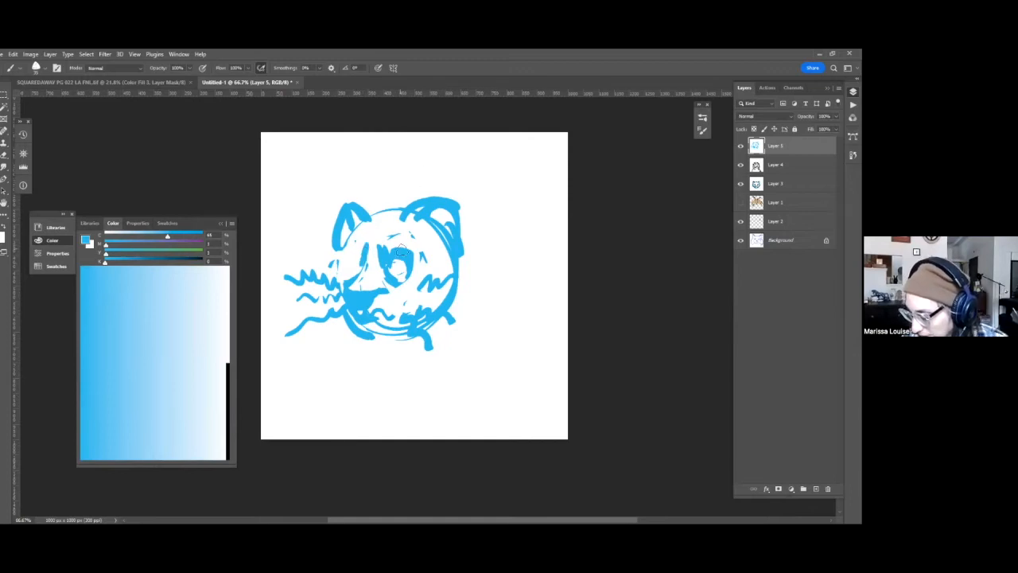
pyautogui.press('x')
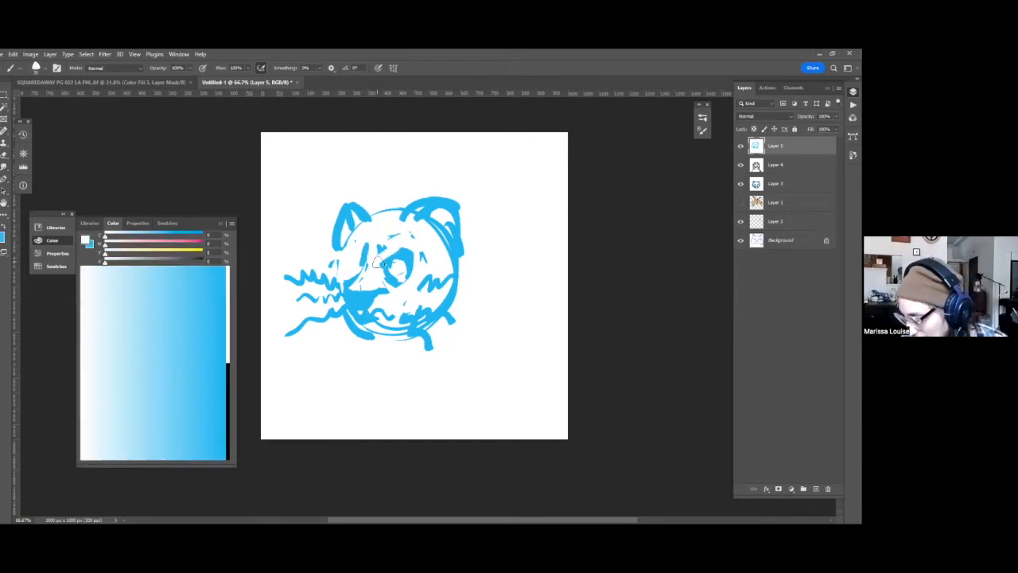
pyautogui.moveTo(375, 254); pyautogui.dragTo(382, 256)
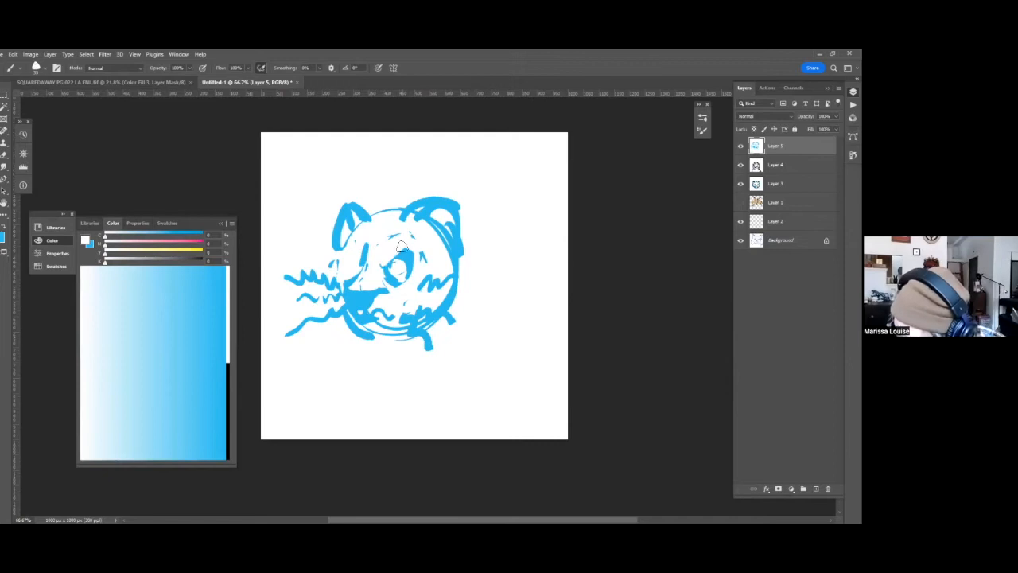
pyautogui.press('x')
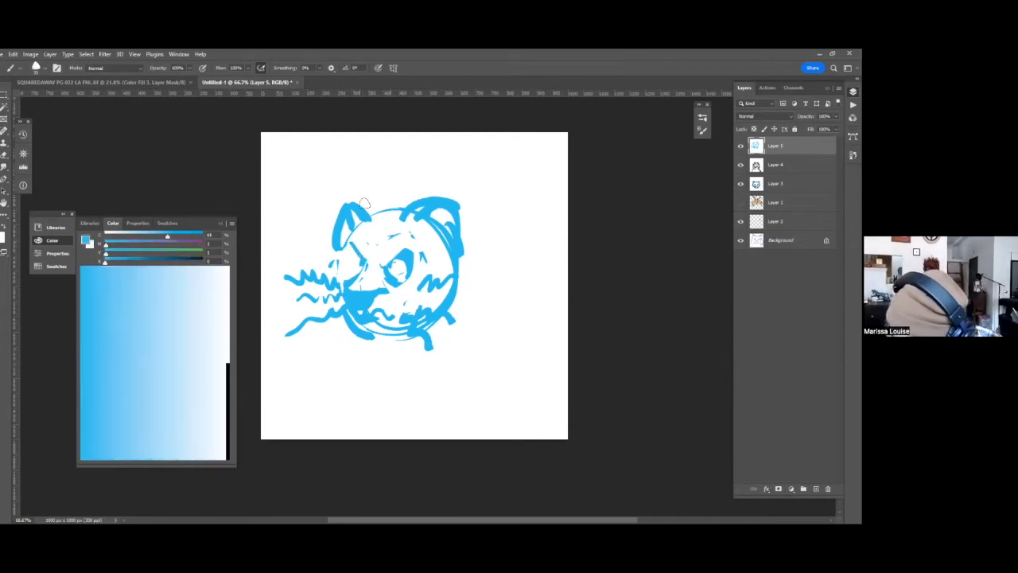
# Paint white over the larger eye and redraw it as a rounded blue arch with a curved lower lid.
pyautogui.press('x')
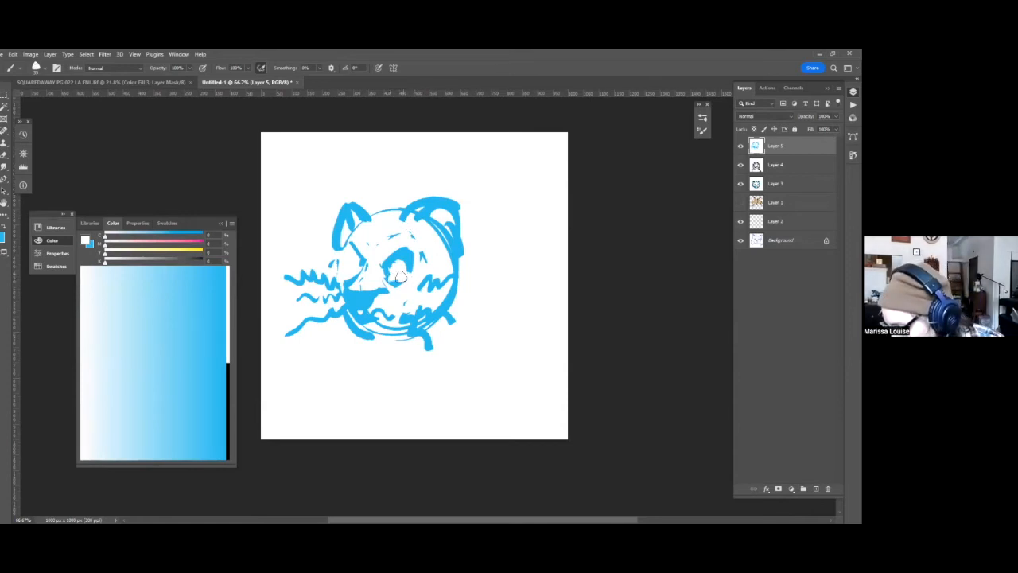
pyautogui.press('x')
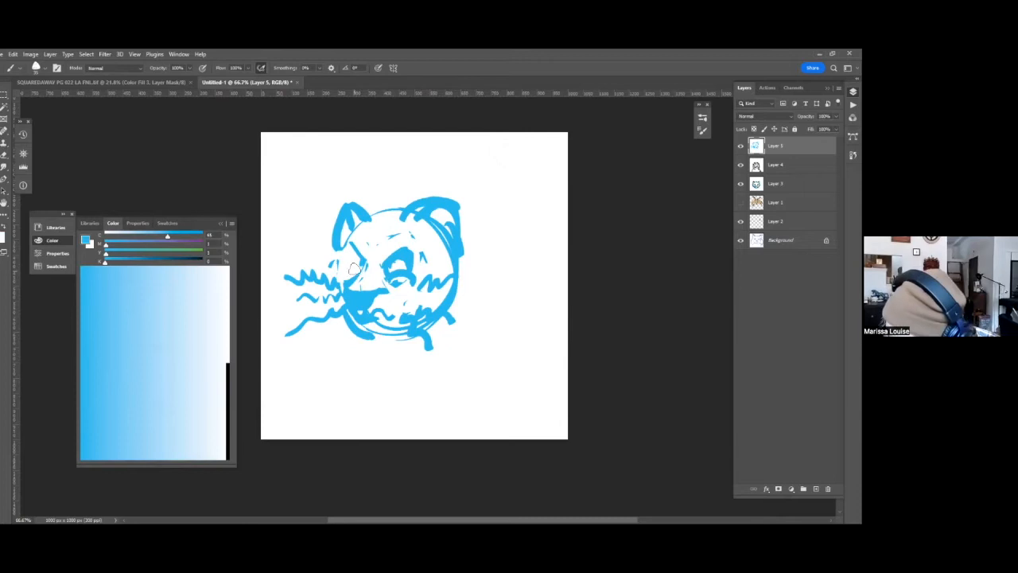
pyautogui.press('x')
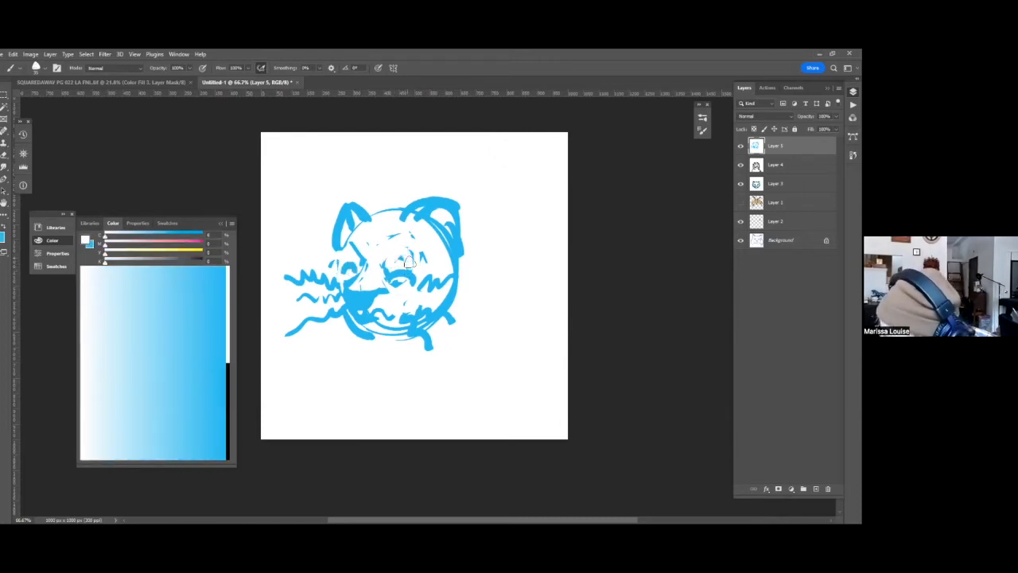
pyautogui.press('x')
pyautogui.moveTo(392, 260)
pyautogui.mouseDown()
pyautogui.moveTo(413, 273)
pyautogui.moveTo(398, 258)
pyautogui.moveTo(391, 270)
pyautogui.mouseUp()
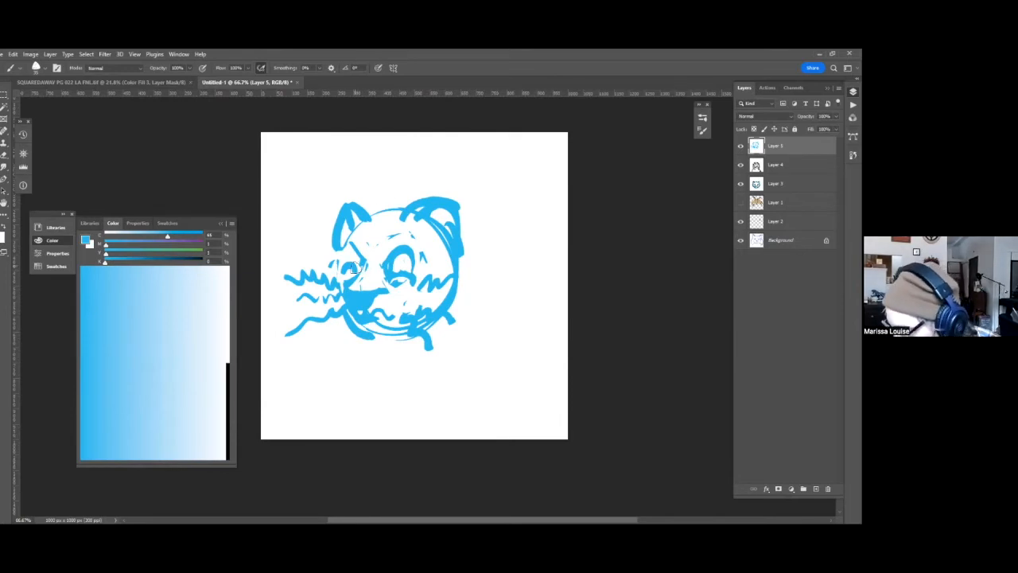
# Redraw the smaller eye as a matching rounded blue arch with a curved lower lid.
pyautogui.press('x')
pyautogui.press('x')
pyautogui.moveTo(353, 246)
pyautogui.mouseDown()
pyautogui.moveTo(342, 264)
pyautogui.moveTo(349, 255)
pyautogui.mouseUp()
pyautogui.moveTo(460, 268); pyautogui.dragTo(466, 210)
pyautogui.press('x')
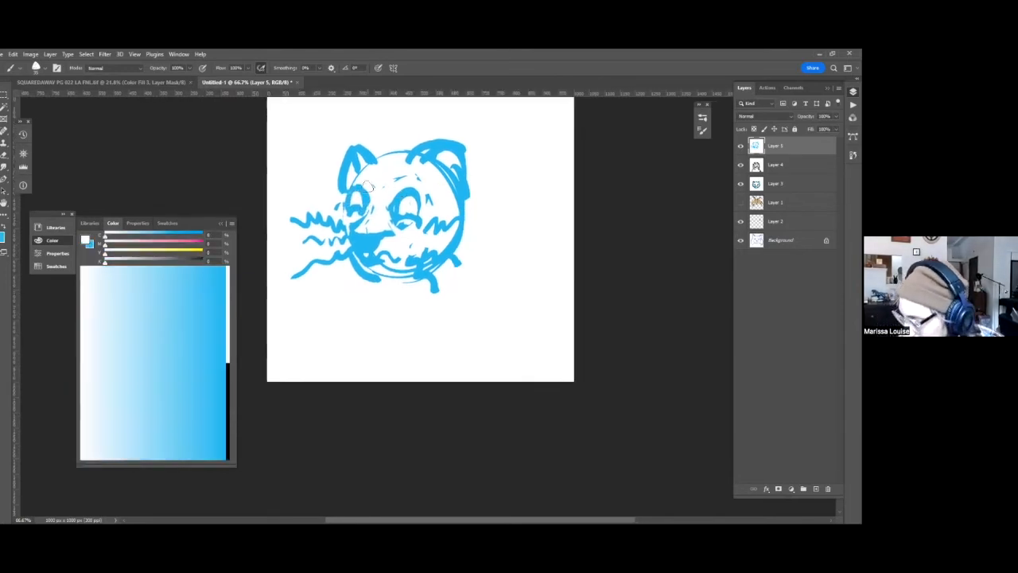
# Paint white over the nose, mouth and lower lids, and close both eyes into blue rings.
pyautogui.moveTo(362, 222)
pyautogui.mouseDown()
pyautogui.moveTo(354, 253)
pyautogui.moveTo(386, 240)
pyautogui.moveTo(390, 275)
pyautogui.mouseUp()
pyautogui.moveTo(402, 209)
pyautogui.mouseDown()
pyautogui.moveTo(414, 210)
pyautogui.moveTo(390, 215)
pyautogui.mouseUp()
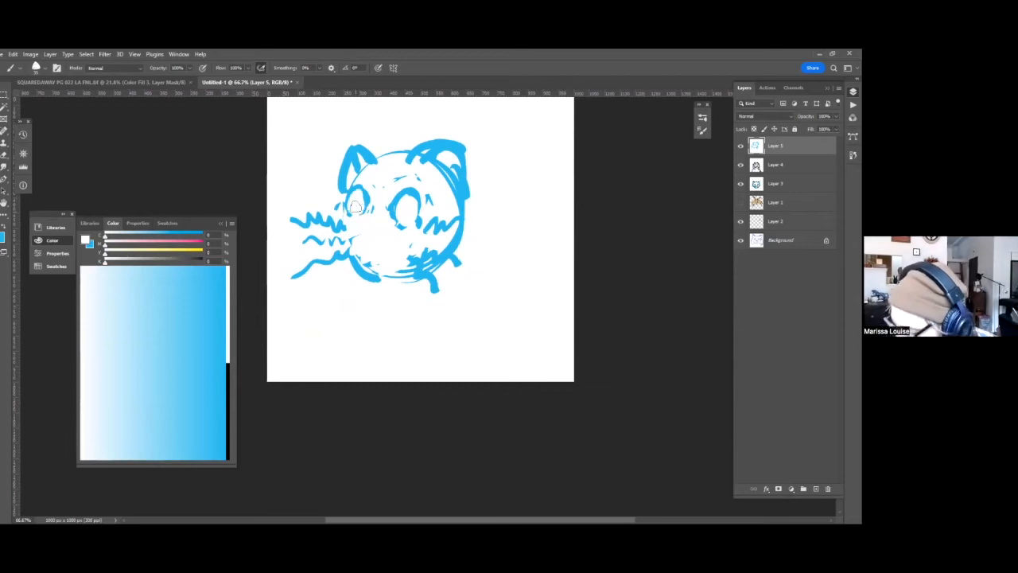
pyautogui.press('x')
pyautogui.moveTo(366, 198)
pyautogui.mouseDown()
pyautogui.moveTo(389, 174)
pyautogui.moveTo(392, 214)
pyautogui.moveTo(393, 205)
pyautogui.moveTo(410, 222)
pyautogui.moveTo(416, 198)
pyautogui.moveTo(407, 191)
pyautogui.moveTo(423, 177)
pyautogui.moveTo(401, 221)
pyautogui.mouseUp()
pyautogui.moveTo(451, 253); pyautogui.dragTo(367, 243)
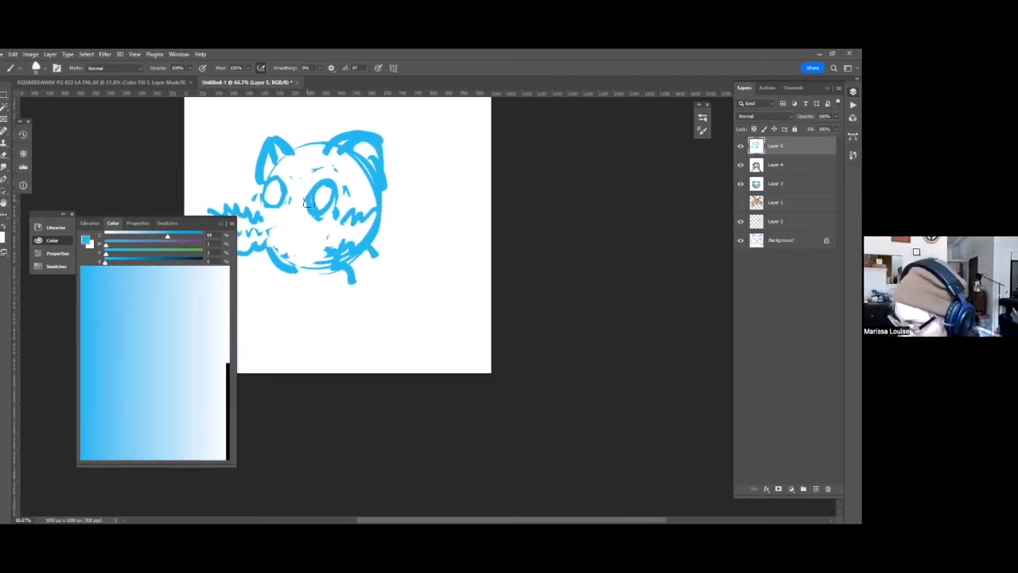
# Refine the larger eye into a thinner upright oval, alternating white and blue strokes along its outline.
pyautogui.press('x')
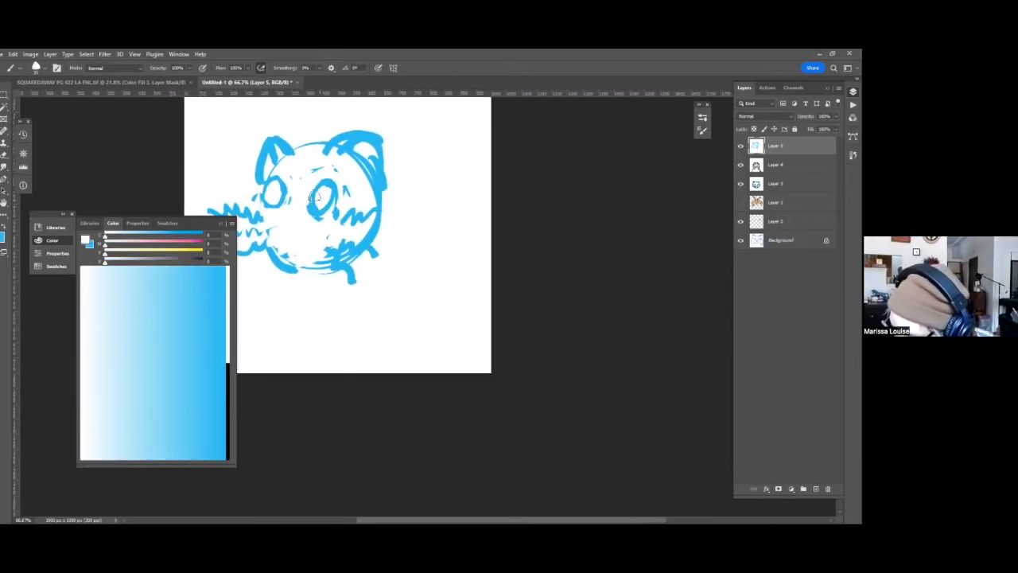
pyautogui.press('x')
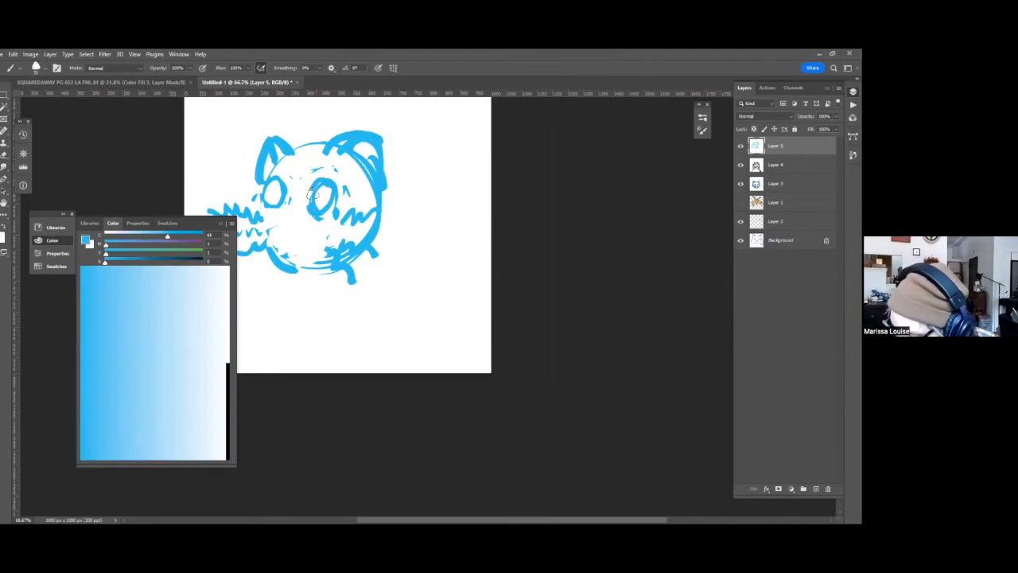
pyautogui.press('x')
pyautogui.moveTo(324, 190)
pyautogui.mouseDown()
pyautogui.moveTo(319, 204)
pyautogui.moveTo(328, 191)
pyautogui.mouseUp()
pyautogui.press('x')
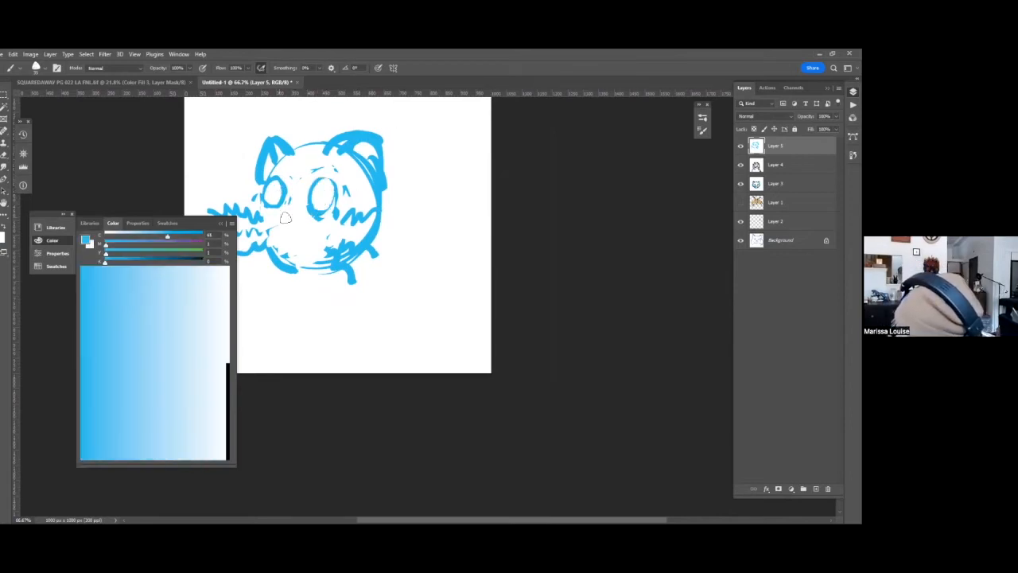
pyautogui.press('x')
pyautogui.press('x')
# Draw a new blue triangular nose with a wavy smiling mouth beneath it.
pyautogui.moveTo(296, 221)
pyautogui.mouseDown()
pyautogui.moveTo(271, 221)
pyautogui.moveTo(279, 226)
pyautogui.mouseUp()
pyautogui.moveTo(363, 258); pyautogui.dragTo(413, 234)
pyautogui.moveTo(333, 206)
pyautogui.mouseDown()
pyautogui.moveTo(352, 224)
pyautogui.moveTo(388, 214)
pyautogui.moveTo(300, 225)
pyautogui.mouseUp()
pyautogui.moveTo(314, 173); pyautogui.dragTo(313, 202)
pyautogui.moveTo(401, 215); pyautogui.dragTo(423, 248)
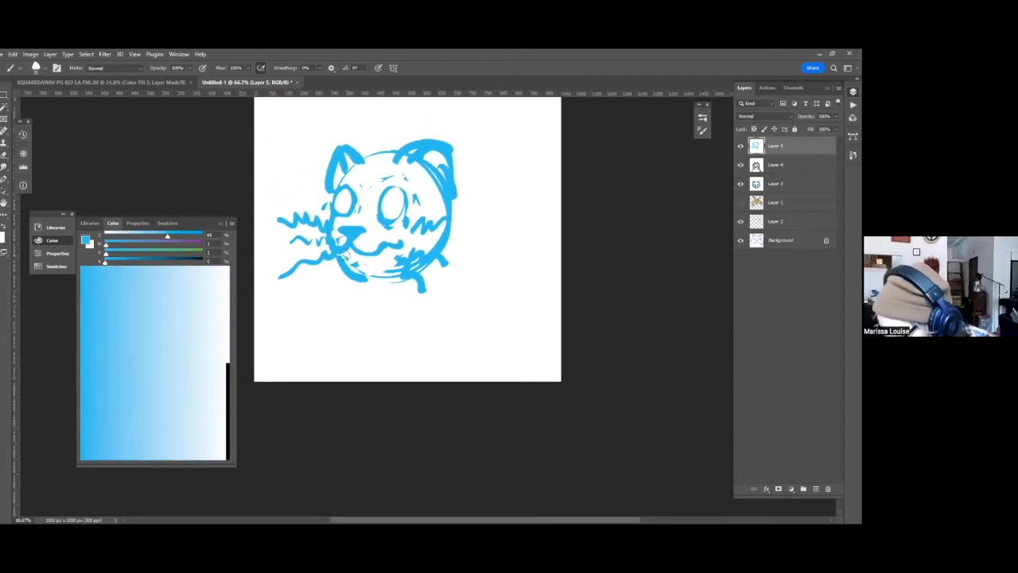
# Paint white over the old chin stroke and redraw the chin and jaw line in blue.
pyautogui.press('x')
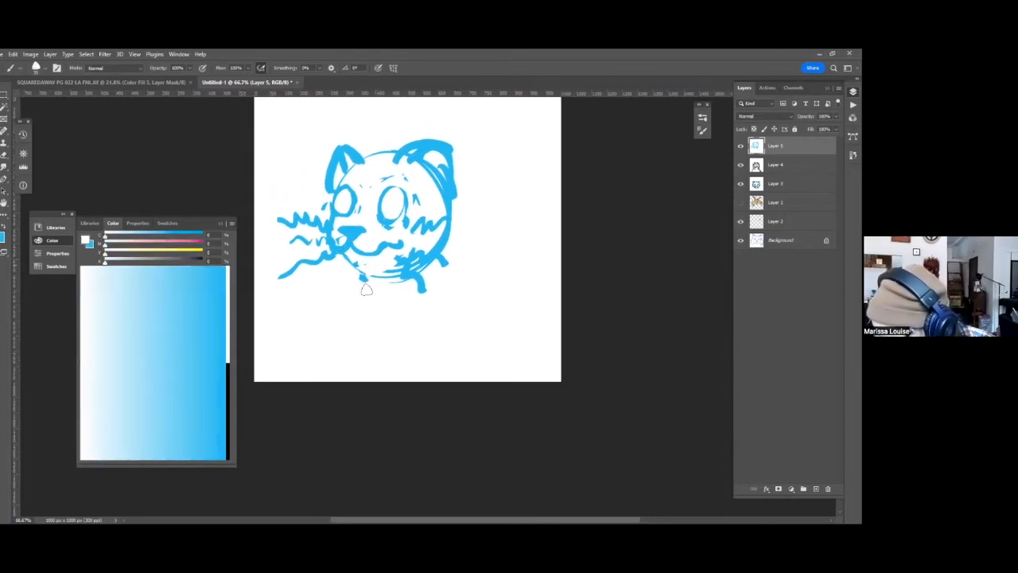
pyautogui.press('x')
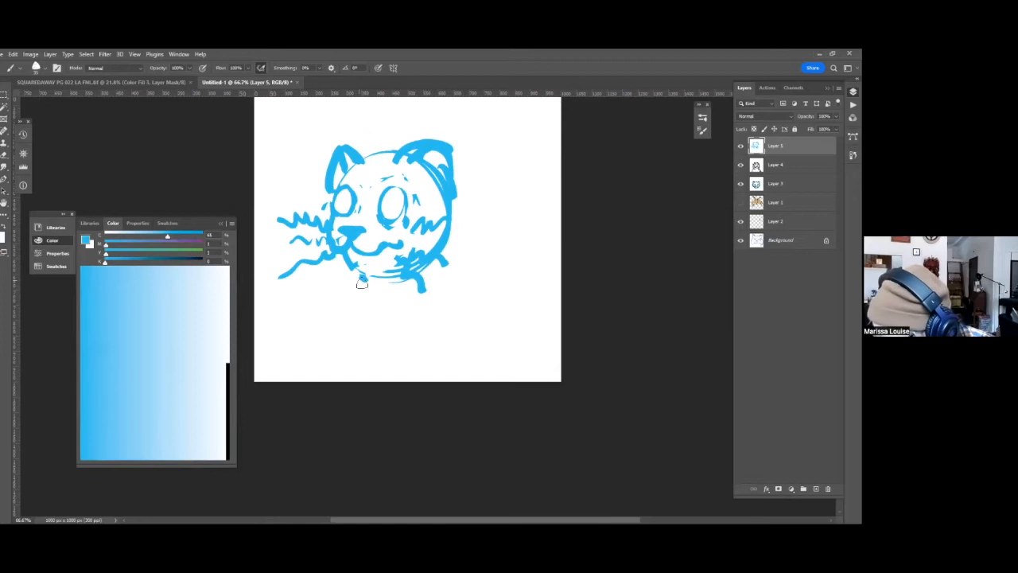
pyautogui.press('x')
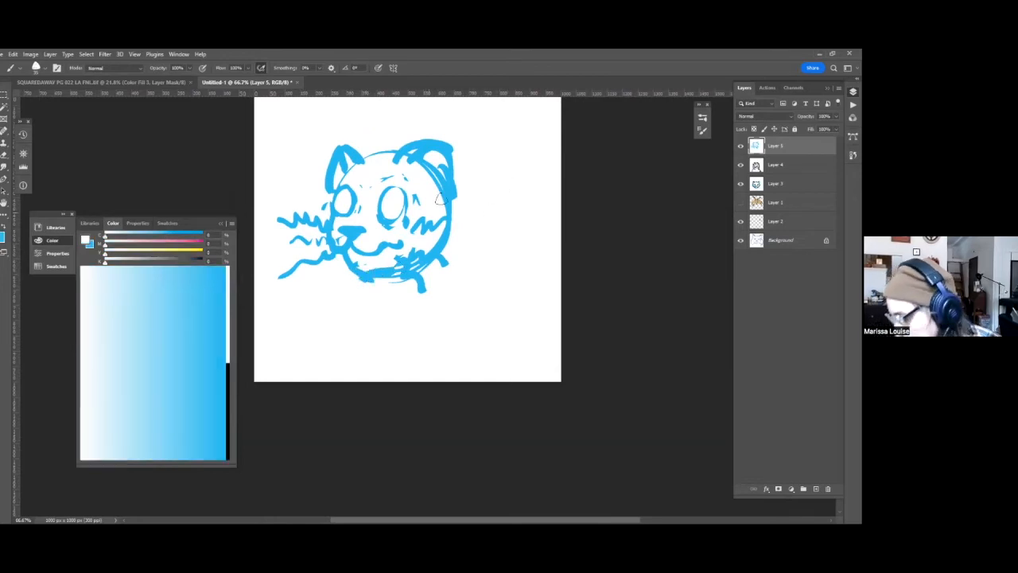
# Paint out the smaller ear, draw a thick blue line over the top of the head, and reshape the larger ear with a white interior.
pyautogui.moveTo(470, 176); pyautogui.dragTo(464, 250)
pyautogui.press('x')
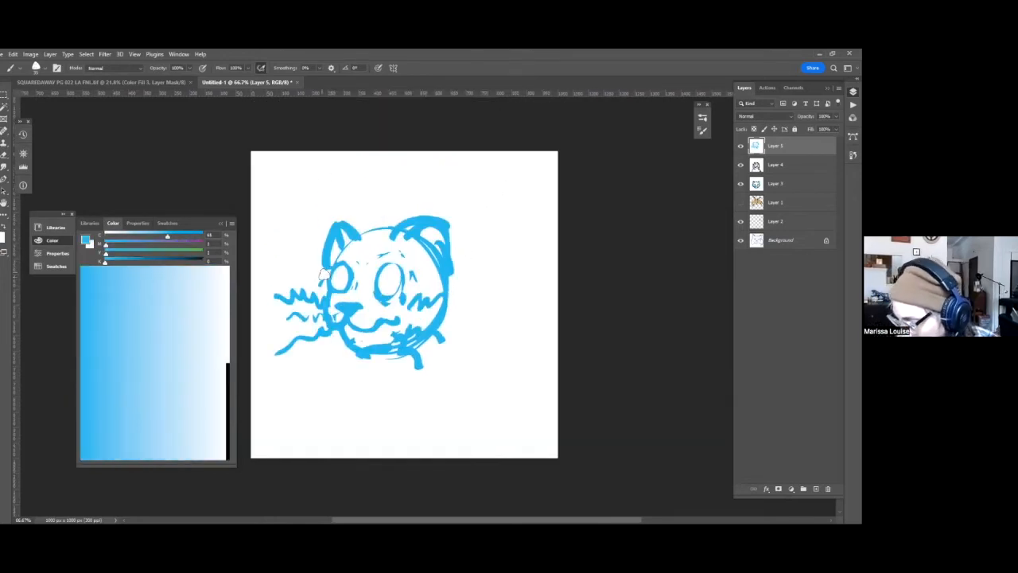
pyautogui.press('x')
pyautogui.moveTo(339, 224)
pyautogui.mouseDown()
pyautogui.moveTo(316, 275)
pyautogui.moveTo(331, 242)
pyautogui.moveTo(326, 269)
pyautogui.moveTo(342, 246)
pyautogui.moveTo(336, 270)
pyautogui.moveTo(340, 251)
pyautogui.moveTo(400, 221)
pyautogui.moveTo(361, 233)
pyautogui.moveTo(346, 245)
pyautogui.moveTo(416, 217)
pyautogui.mouseUp()
pyautogui.press('x')
pyautogui.press('x')
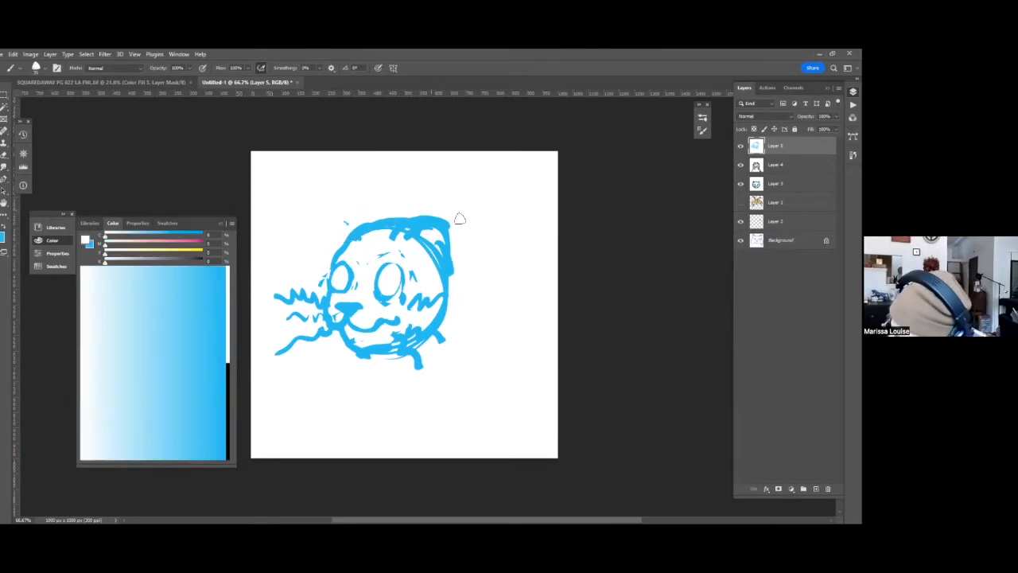
pyautogui.press('x')
pyautogui.moveTo(439, 223)
pyautogui.mouseDown()
pyautogui.moveTo(461, 243)
pyautogui.moveTo(456, 225)
pyautogui.moveTo(446, 281)
pyautogui.moveTo(435, 236)
pyautogui.moveTo(422, 235)
pyautogui.moveTo(450, 256)
pyautogui.mouseUp()
pyautogui.press('x')
# Redraw the smaller ear as a pointed blue outline and paint white over the outline at the back of the head.
pyautogui.press('x')
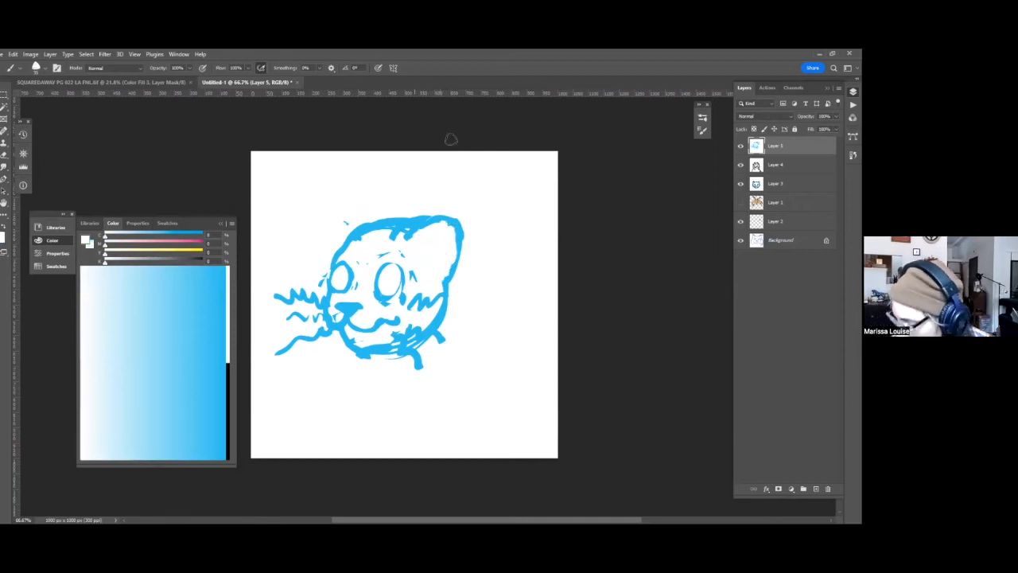
pyautogui.moveTo(370, 223)
pyautogui.mouseDown()
pyautogui.moveTo(358, 207)
pyautogui.moveTo(342, 212)
pyautogui.moveTo(339, 252)
pyautogui.mouseUp()
pyautogui.moveTo(467, 258); pyautogui.dragTo(450, 201)
pyautogui.moveTo(405, 176)
pyautogui.mouseDown()
pyautogui.moveTo(437, 174)
pyautogui.moveTo(414, 168)
pyautogui.moveTo(437, 177)
pyautogui.moveTo(438, 232)
pyautogui.moveTo(438, 212)
pyautogui.moveTo(427, 259)
pyautogui.mouseUp()
pyautogui.press('x')
# Redraw the larger ear as a clean pointed blue outline rising from the top of the head.
pyautogui.press('x')
pyautogui.moveTo(432, 210)
pyautogui.mouseDown()
pyautogui.moveTo(421, 248)
pyautogui.moveTo(423, 211)
pyautogui.moveTo(430, 263)
pyautogui.moveTo(419, 199)
pyautogui.moveTo(424, 255)
pyautogui.moveTo(435, 254)
pyautogui.moveTo(416, 273)
pyautogui.moveTo(374, 283)
pyautogui.moveTo(410, 286)
pyautogui.mouseUp()
pyautogui.press('x')
pyautogui.press('x')
pyautogui.press('x')
pyautogui.press('x')
pyautogui.press('x')
pyautogui.moveTo(404, 161)
pyautogui.mouseDown()
pyautogui.moveTo(405, 199)
pyautogui.moveTo(419, 182)
pyautogui.moveTo(435, 210)
pyautogui.moveTo(446, 209)
pyautogui.moveTo(447, 192)
pyautogui.moveTo(410, 185)
pyautogui.moveTo(391, 153)
pyautogui.moveTo(406, 200)
pyautogui.moveTo(381, 142)
pyautogui.moveTo(387, 173)
pyautogui.moveTo(423, 147)
pyautogui.moveTo(436, 194)
pyautogui.mouseUp()
pyautogui.press('x')
pyautogui.press('x')
pyautogui.press('x')
pyautogui.moveTo(398, 159); pyautogui.dragTo(428, 148)
pyautogui.press('x')
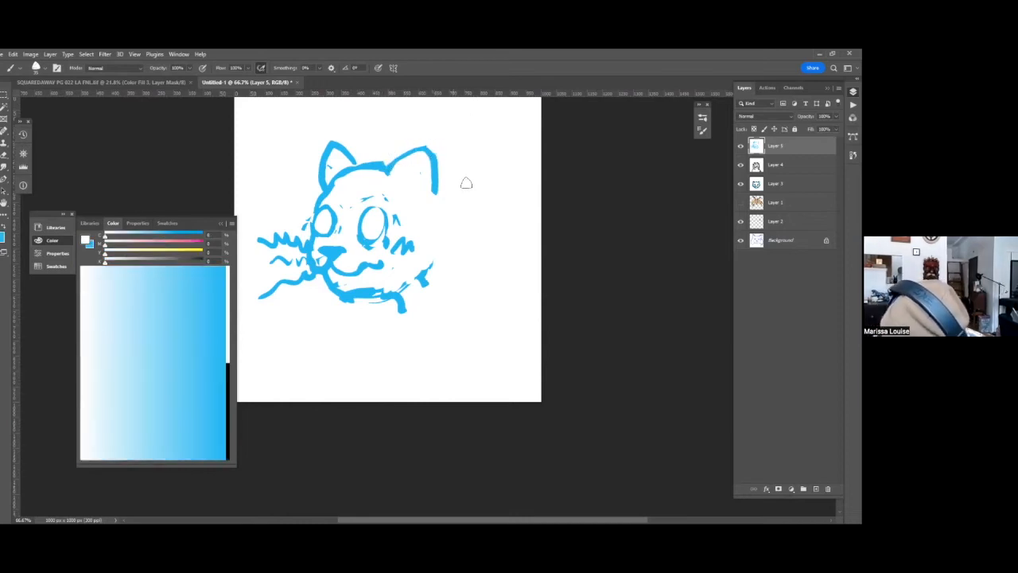
# Sketch the cat's back and chest as diagonal blue lines, and add solid blue pupils to both eyes.
pyautogui.press('x')
pyautogui.moveTo(436, 194); pyautogui.dragTo(493, 272)
pyautogui.moveTo(359, 299); pyautogui.dragTo(391, 359)
pyautogui.moveTo(373, 226); pyautogui.dragTo(325, 220)
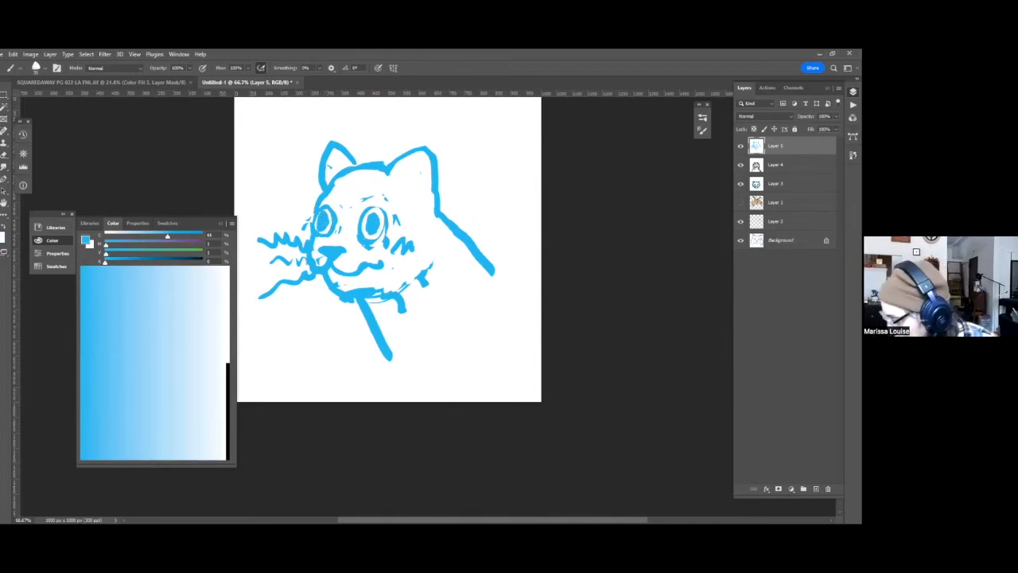
# Add a new layer above the blue sketch and switch the brush color to black.
pyautogui.click(816, 489)
pyautogui.click(229, 369)
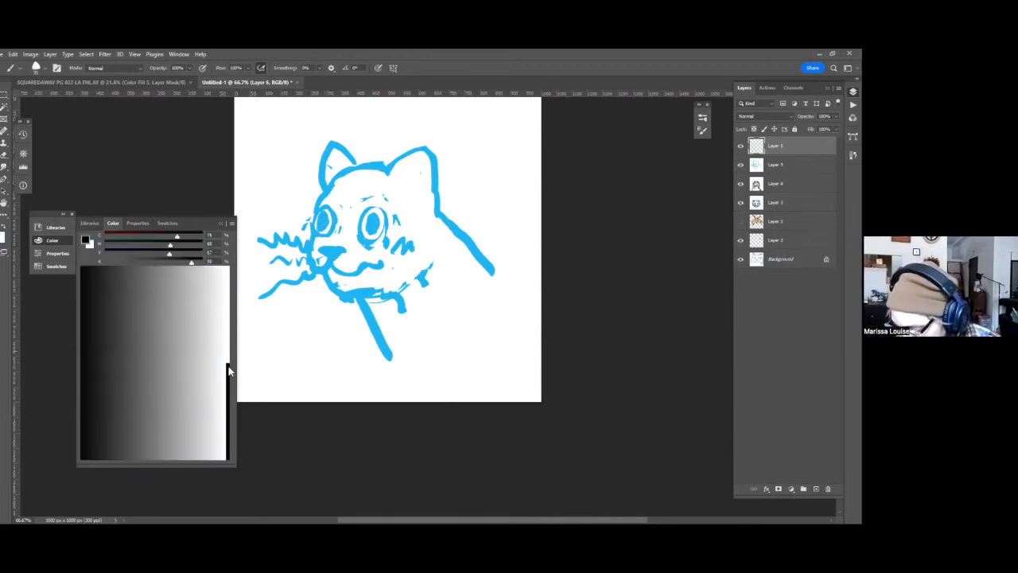
pyautogui.press('space')
pyautogui.moveTo(416, 207)
pyautogui.mouseDown()
pyautogui.moveTo(404, 198)
pyautogui.moveTo(439, 186)
pyautogui.mouseUp()
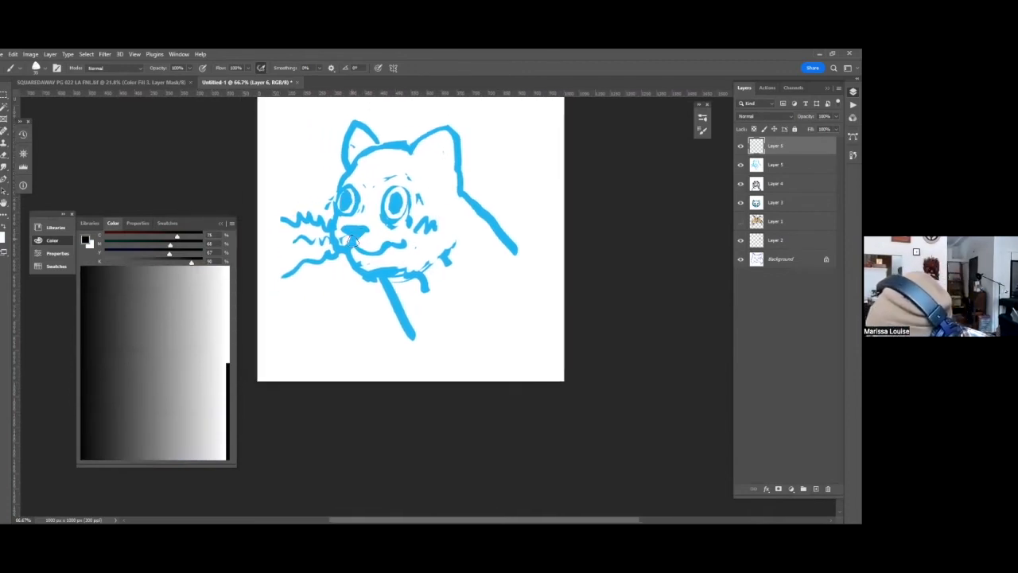
# Ink the wavy mouth, muzzle and nose in black, along with the outlines and pupils of both eyes.
pyautogui.moveTo(353, 243)
pyautogui.mouseDown()
pyautogui.moveTo(401, 252)
pyautogui.moveTo(411, 239)
pyautogui.mouseUp()
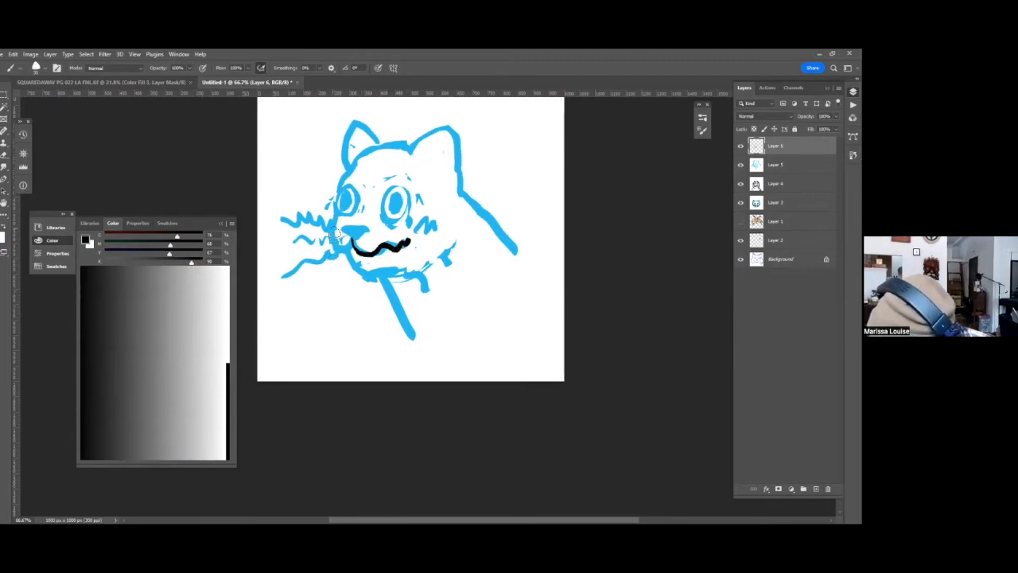
pyautogui.moveTo(336, 232)
pyautogui.mouseDown()
pyautogui.moveTo(334, 250)
pyautogui.moveTo(359, 253)
pyautogui.mouseUp()
pyautogui.hotkey('ctrl', 'z')
pyautogui.moveTo(337, 228)
pyautogui.mouseDown()
pyautogui.moveTo(335, 249)
pyautogui.moveTo(366, 229)
pyautogui.moveTo(371, 236)
pyautogui.moveTo(347, 238)
pyautogui.moveTo(356, 235)
pyautogui.mouseUp()
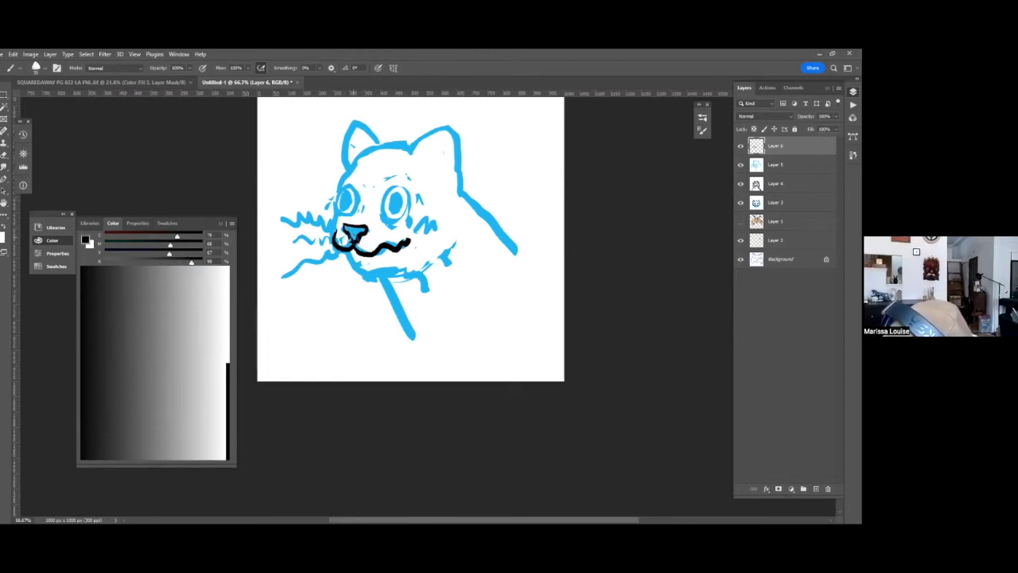
pyautogui.moveTo(398, 187)
pyautogui.mouseDown()
pyautogui.moveTo(383, 195)
pyautogui.moveTo(384, 227)
pyautogui.moveTo(407, 221)
pyautogui.moveTo(404, 187)
pyautogui.moveTo(337, 186)
pyautogui.moveTo(362, 198)
pyautogui.moveTo(345, 203)
pyautogui.mouseUp()
pyautogui.moveTo(395, 209); pyautogui.dragTo(393, 209)
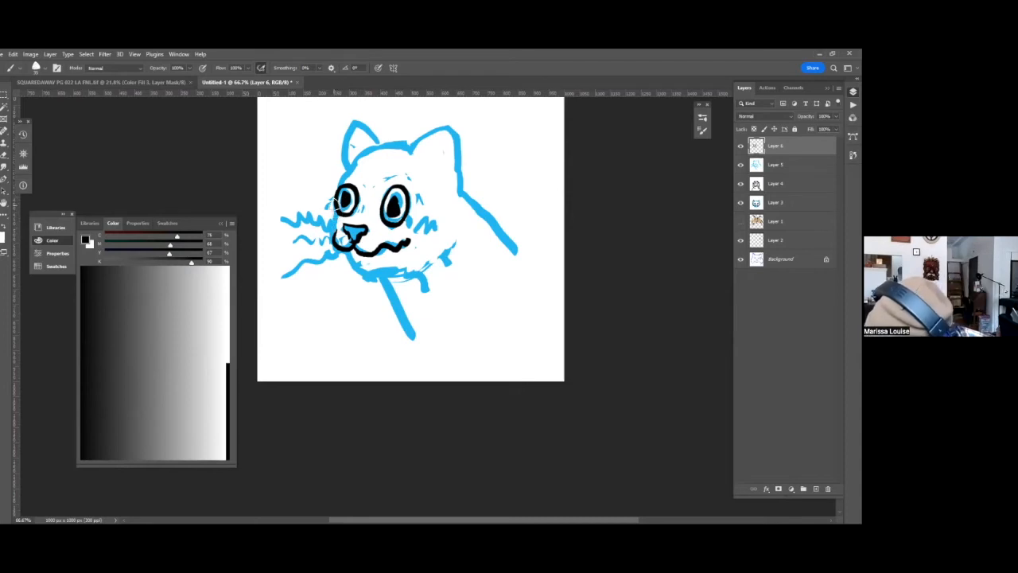
# Ink jagged black whiskers on both sides of the muzzle and trace the chin.
pyautogui.moveTo(379, 239)
pyautogui.mouseDown()
pyautogui.moveTo(461, 241)
pyautogui.moveTo(420, 261)
pyautogui.moveTo(448, 279)
pyautogui.moveTo(390, 252)
pyautogui.moveTo(428, 298)
pyautogui.mouseUp()
pyautogui.moveTo(333, 233); pyautogui.dragTo(277, 213)
pyautogui.moveTo(334, 237); pyautogui.dragTo(285, 260)
pyautogui.moveTo(350, 266); pyautogui.dragTo(314, 282)
pyautogui.moveTo(347, 252)
pyautogui.mouseDown()
pyautogui.moveTo(364, 275)
pyautogui.moveTo(387, 267)
pyautogui.moveTo(351, 264)
pyautogui.moveTo(391, 271)
pyautogui.mouseUp()
pyautogui.hotkey('ctrl', 'z')
# Ink the forehead line and both pointed ears in black over the sketch.
pyautogui.moveTo(338, 187); pyautogui.dragTo(355, 158)
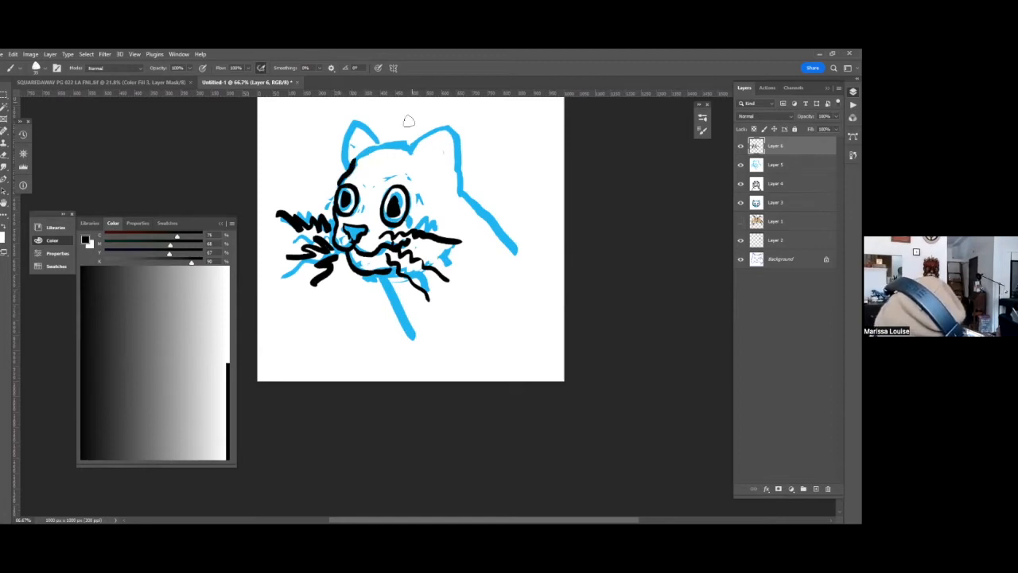
pyautogui.moveTo(362, 123)
pyautogui.mouseDown()
pyautogui.moveTo(385, 144)
pyautogui.moveTo(344, 167)
pyautogui.mouseUp()
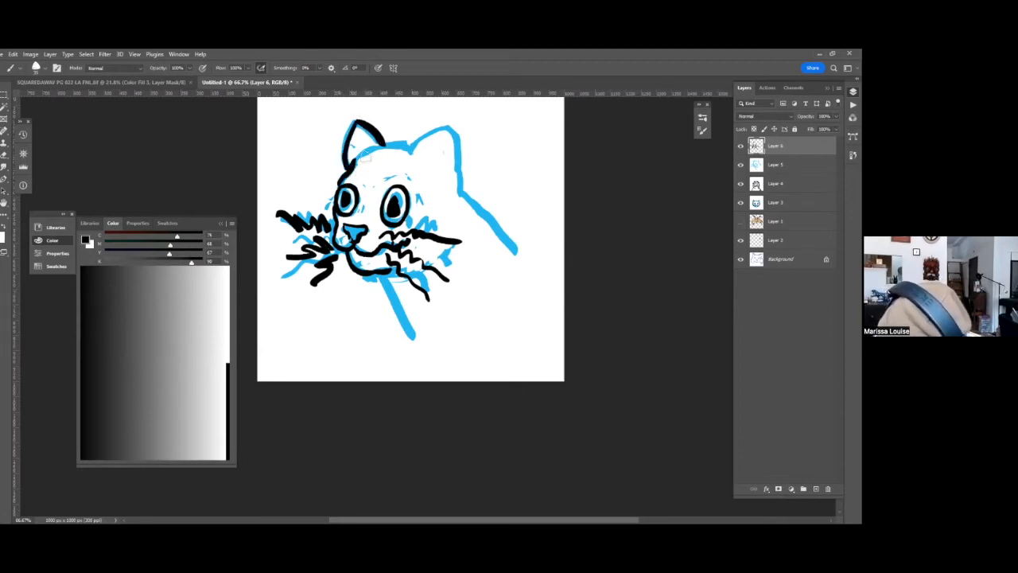
pyautogui.moveTo(408, 155)
pyautogui.mouseDown()
pyautogui.moveTo(445, 129)
pyautogui.moveTo(463, 191)
pyautogui.mouseUp()
# Ink the top of the head, the back and the jagged chest fur in black, and touch up the pupils.
pyautogui.moveTo(383, 147)
pyautogui.mouseDown()
pyautogui.moveTo(413, 135)
pyautogui.moveTo(408, 147)
pyautogui.moveTo(442, 144)
pyautogui.moveTo(456, 180)
pyautogui.moveTo(561, 263)
pyautogui.mouseUp()
pyautogui.hotkey('ctrl', 'z')
pyautogui.moveTo(388, 291)
pyautogui.mouseDown()
pyautogui.moveTo(380, 319)
pyautogui.moveTo(427, 349)
pyautogui.mouseUp()
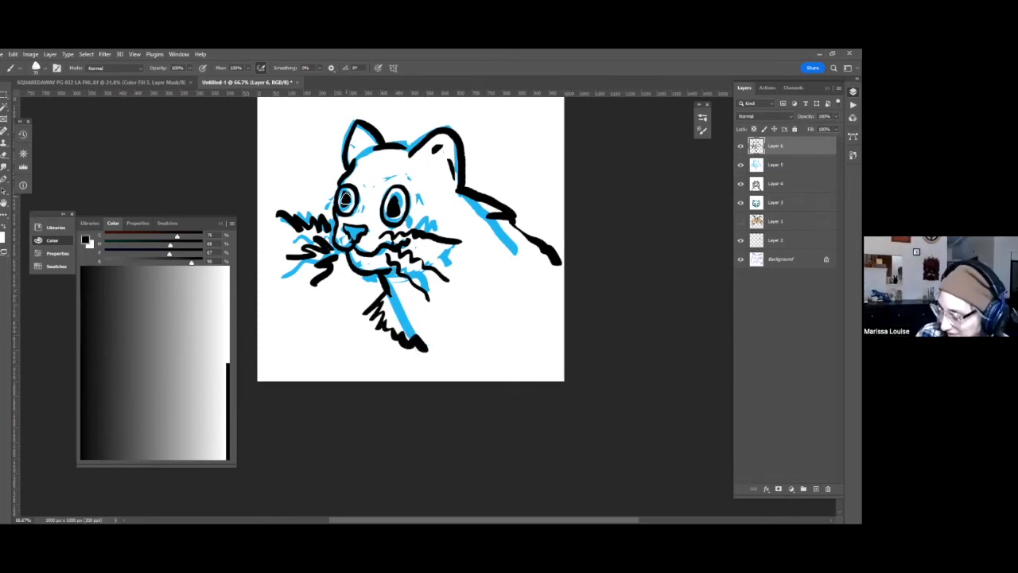
pyautogui.moveTo(394, 206); pyautogui.dragTo(394, 203)
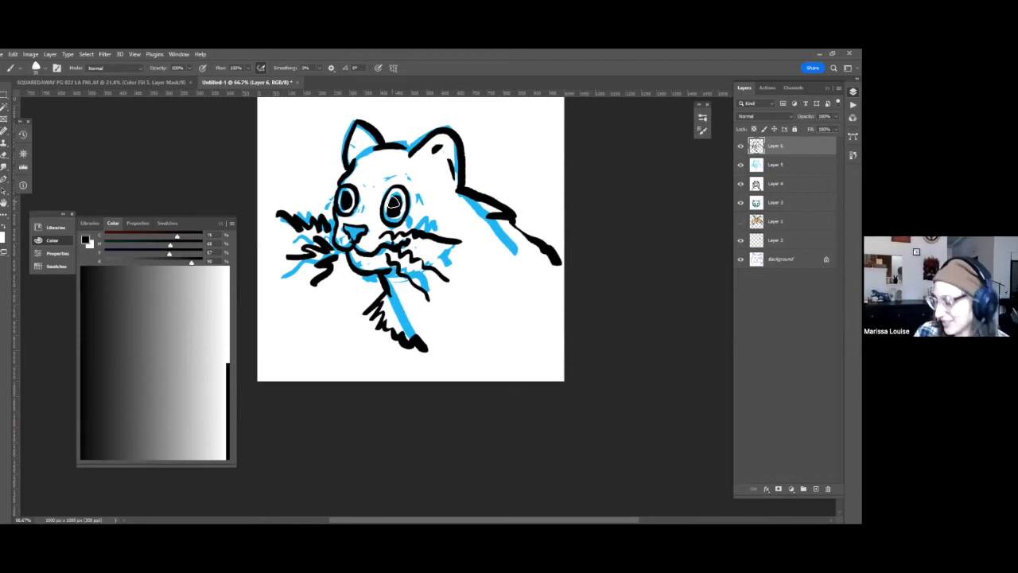
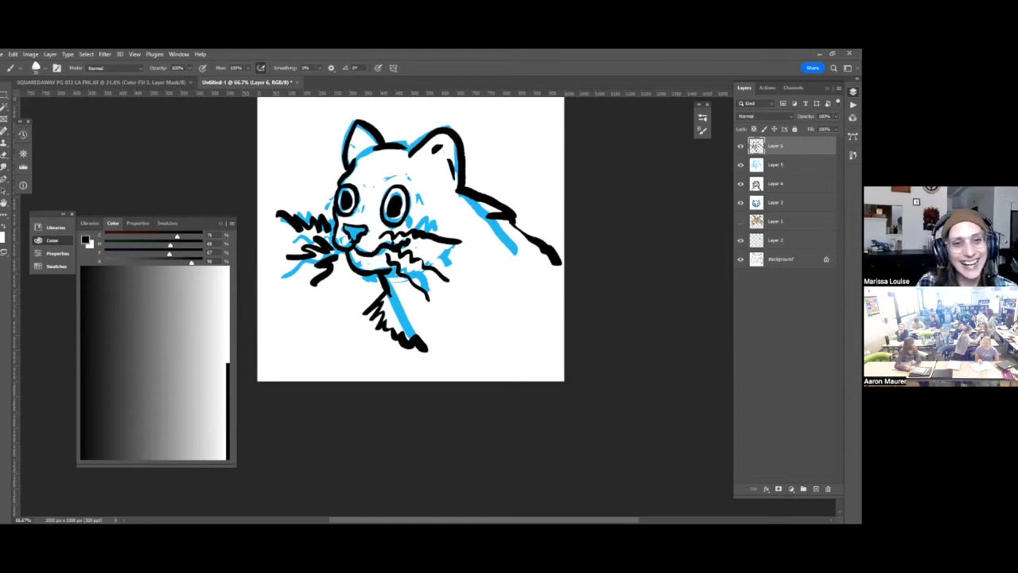
# Add a new layer above the inked cat and fill it with white to get a blank drawing surface.
pyautogui.hotkey('ctrl', 'alt', 'shift', 'n')
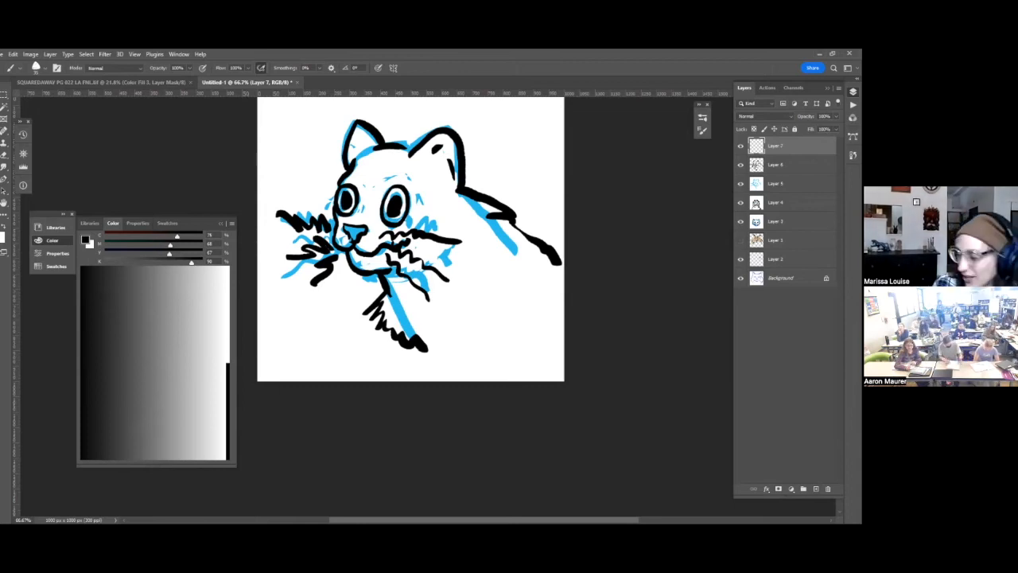
pyautogui.press('x')
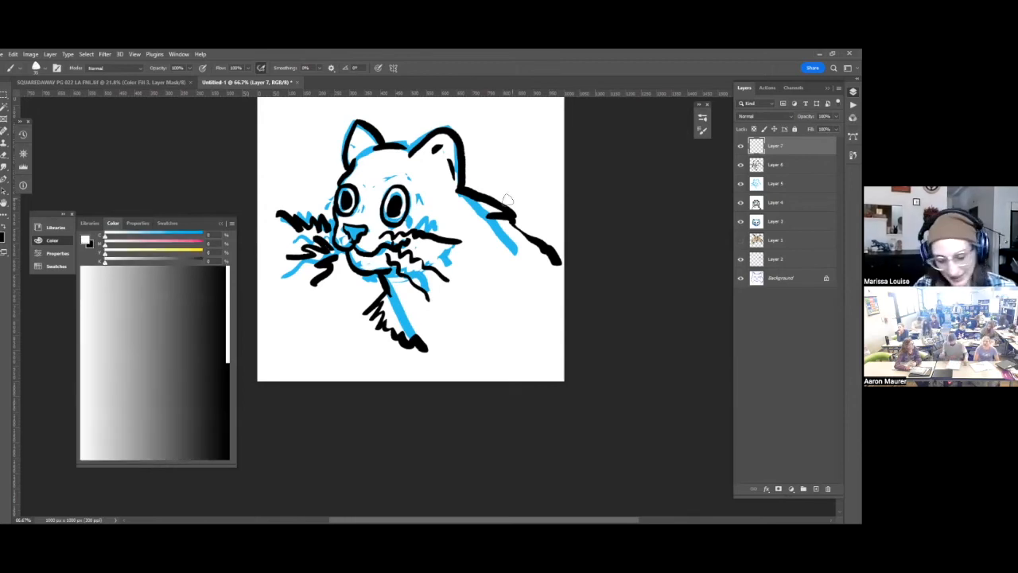
pyautogui.hotkey('alt', 'BackSpace')
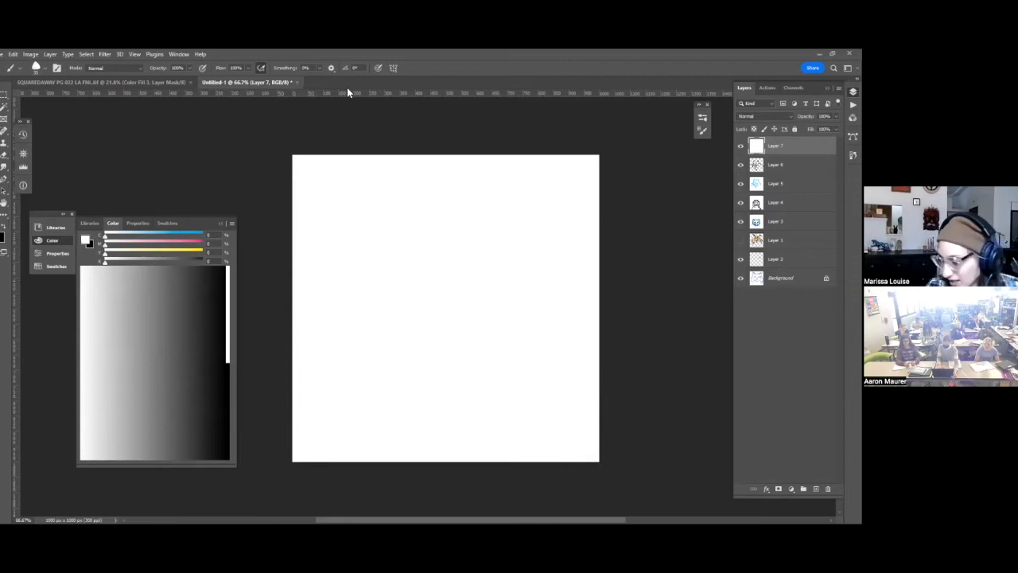
# Paste the copied lion photo into a new document and float it as a small reference window beside the drawing canvas.
pyautogui.hotkey('ctrl', 'n')
pyautogui.press('Return')
pyautogui.hotkey('ctrl', 'v')
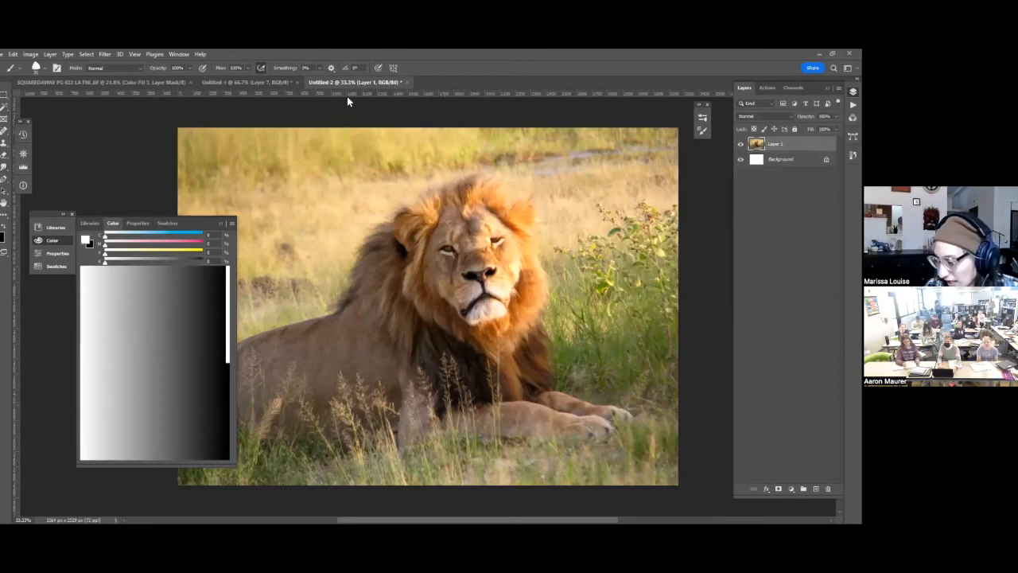
pyautogui.moveTo(311, 128); pyautogui.dragTo(616, 317)
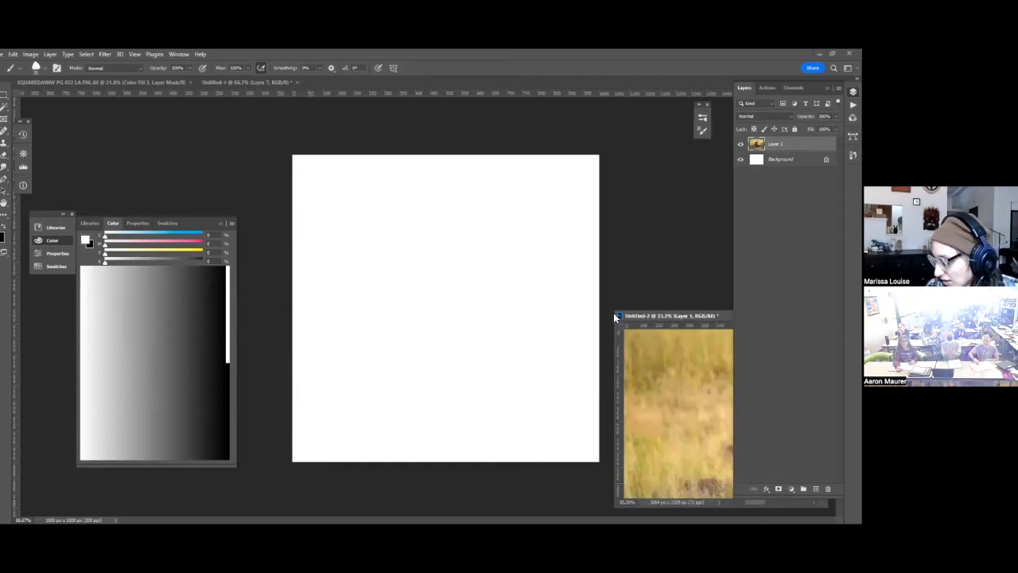
pyautogui.moveTo(95, 119); pyautogui.dragTo(140, 276)
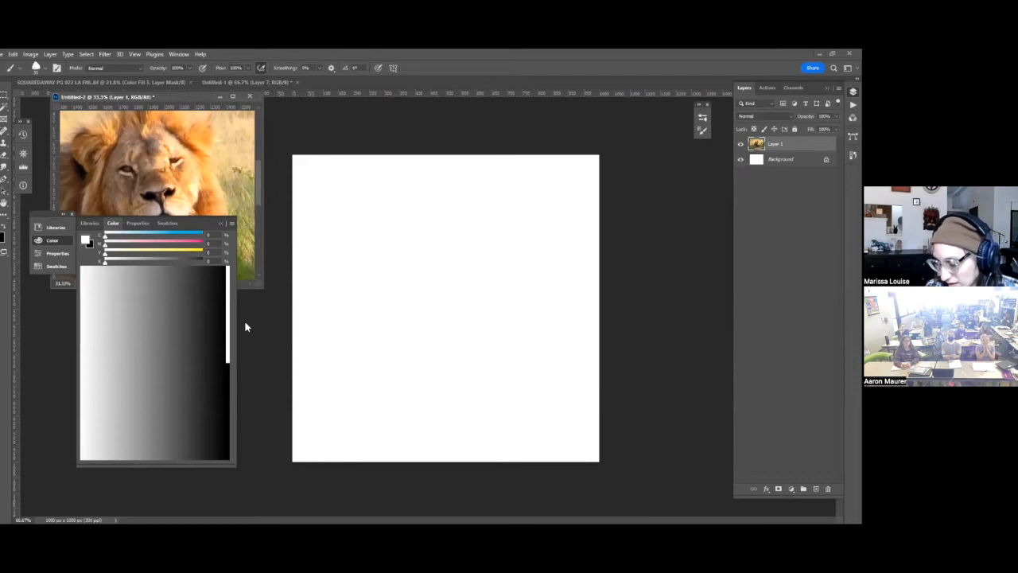
# Shrink the Color panel and move it with its panel group below the lion reference photo.
pyautogui.moveTo(248, 323); pyautogui.dragTo(249, 322)
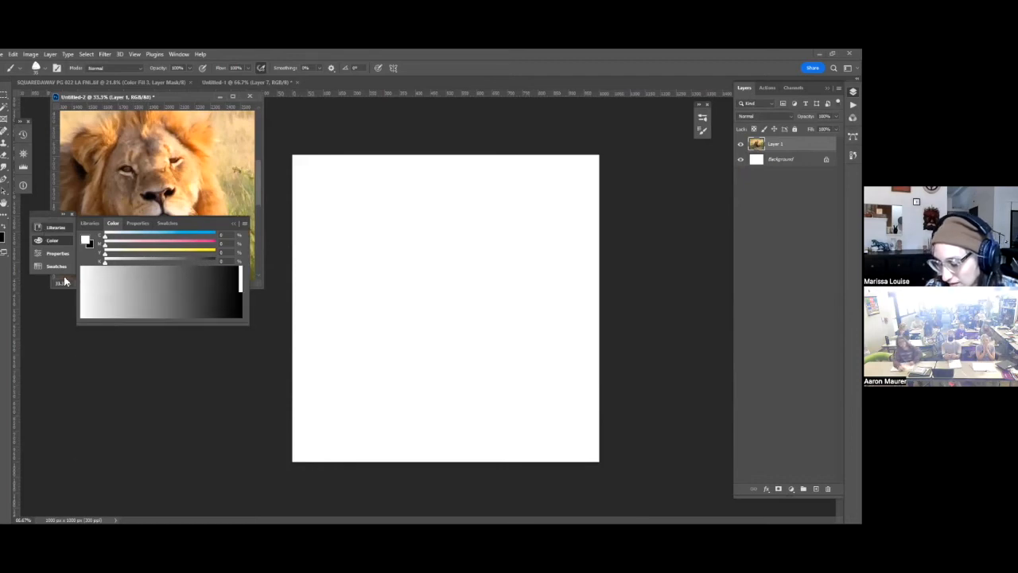
pyautogui.click(44, 216)
pyautogui.moveTo(45, 215); pyautogui.dragTo(55, 353)
pyautogui.click(63, 380)
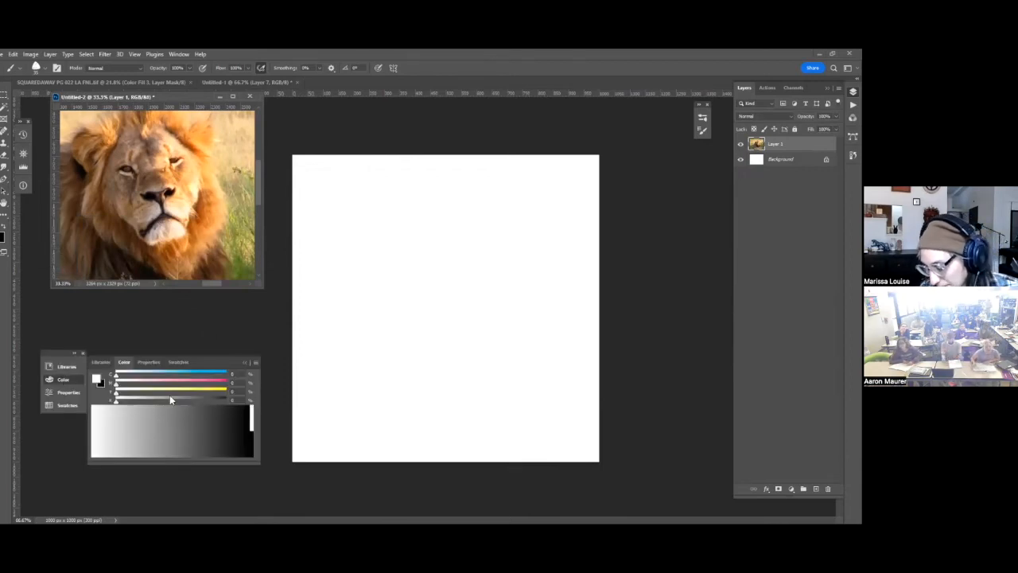
# Set the foreground color to light blue and return to the blank white layer of the drawing document.
pyautogui.press('x')
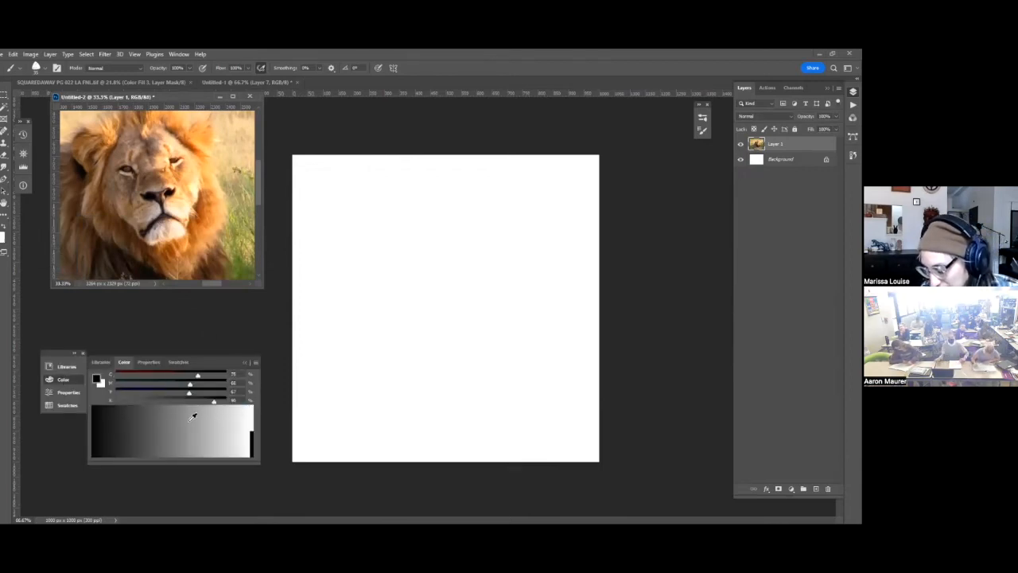
pyautogui.click(253, 413)
pyautogui.click(175, 379)
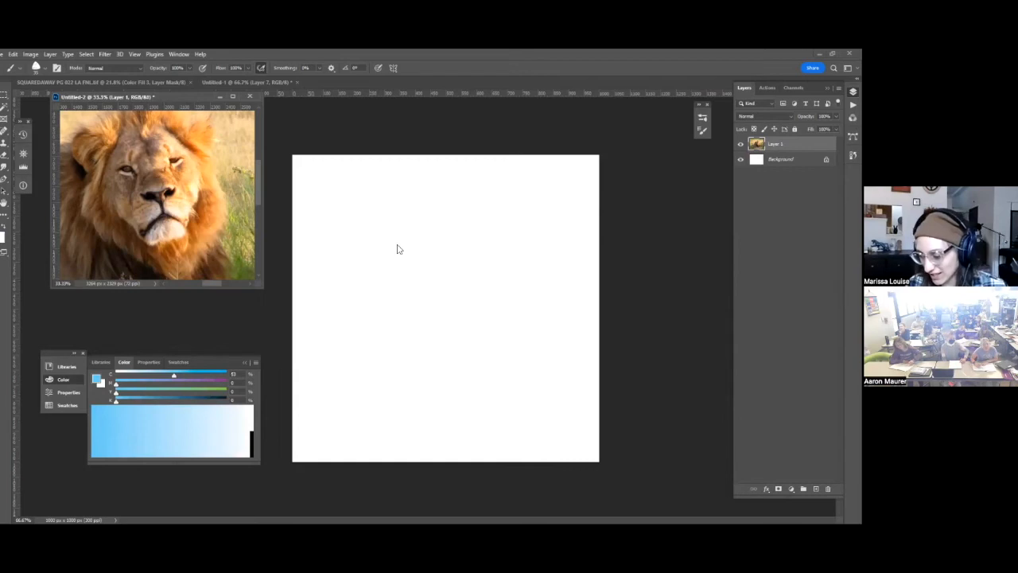
pyautogui.click(628, 220)
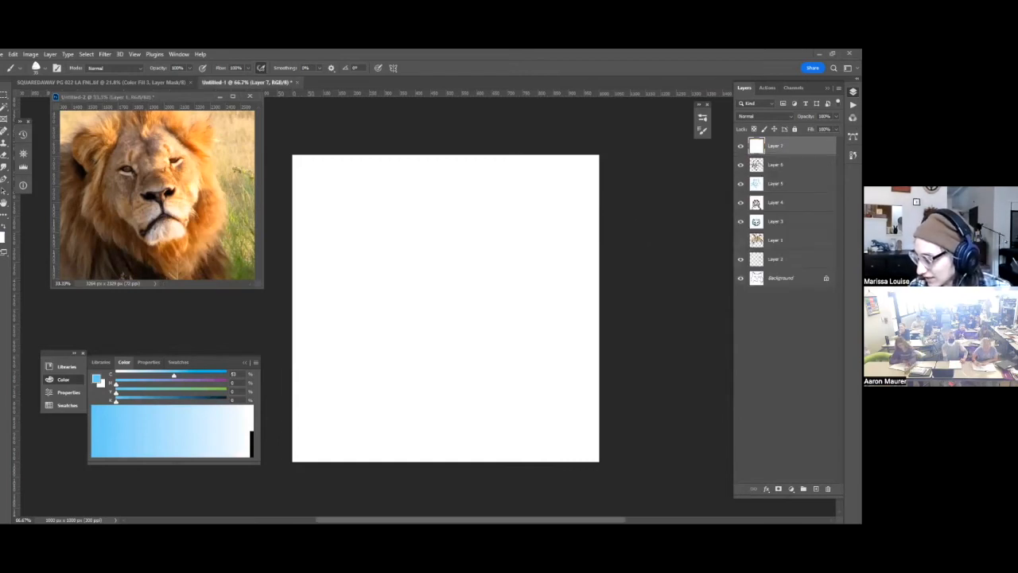
# Sketch the lion's oval head in light blue with the nose line, downturned mouth, muzzle arch and curved brow lines.
pyautogui.moveTo(494, 351)
pyautogui.mouseDown()
pyautogui.moveTo(365, 281)
pyautogui.moveTo(502, 332)
pyautogui.mouseUp()
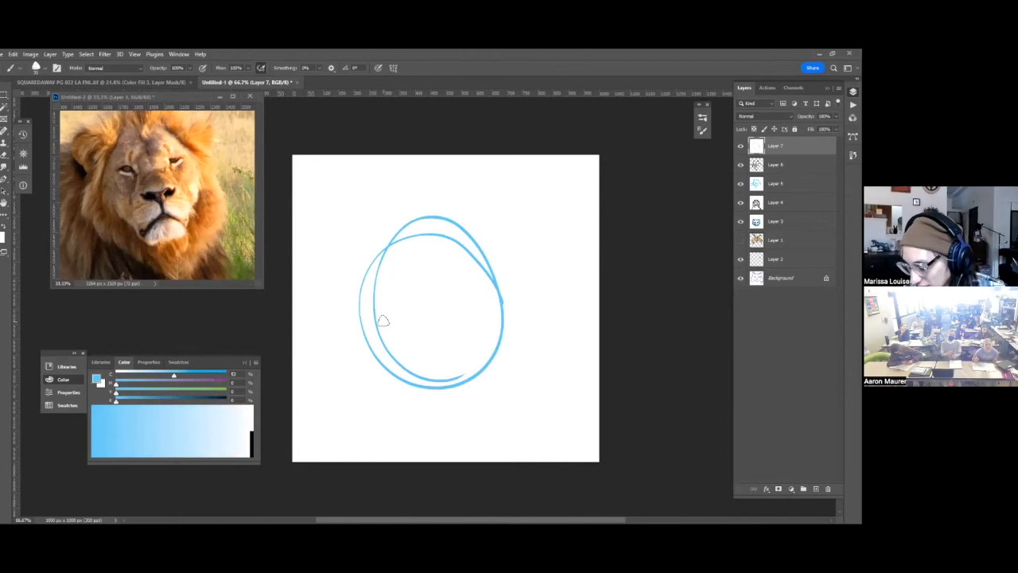
pyautogui.moveTo(407, 316)
pyautogui.mouseDown()
pyautogui.moveTo(472, 317)
pyautogui.moveTo(434, 317)
pyautogui.moveTo(442, 321)
pyautogui.moveTo(422, 367)
pyautogui.moveTo(445, 347)
pyautogui.moveTo(414, 377)
pyautogui.mouseUp()
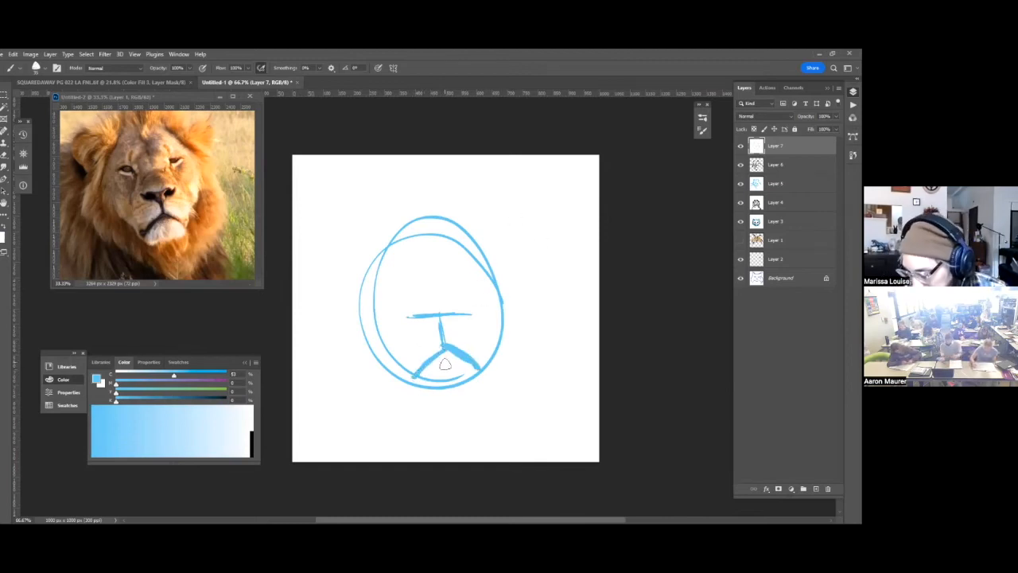
pyautogui.moveTo(408, 315); pyautogui.dragTo(459, 310)
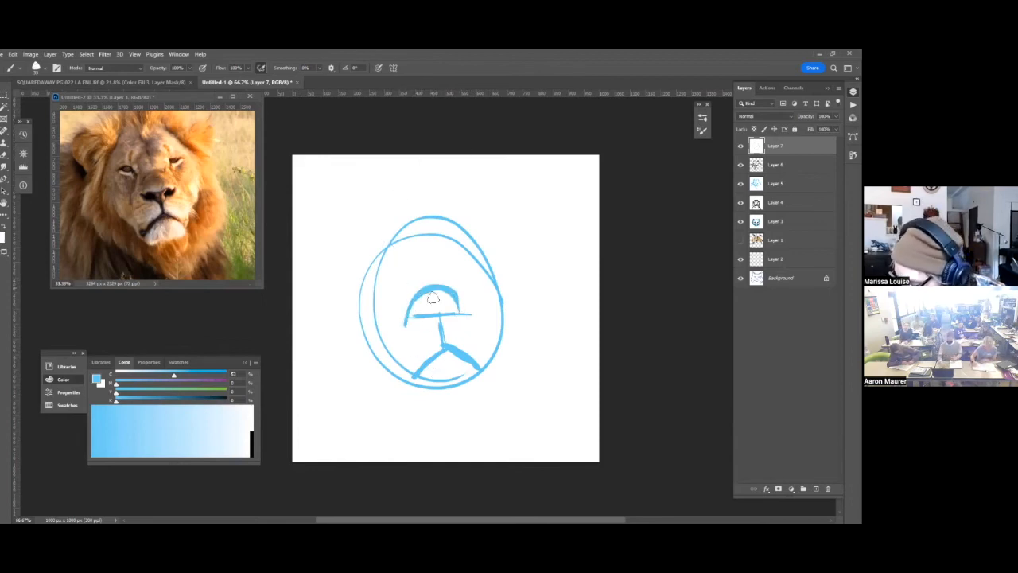
pyautogui.moveTo(402, 263); pyautogui.dragTo(428, 288)
pyautogui.moveTo(458, 256)
pyautogui.mouseDown()
pyautogui.moveTo(441, 289)
pyautogui.moveTo(457, 257)
pyautogui.mouseUp()
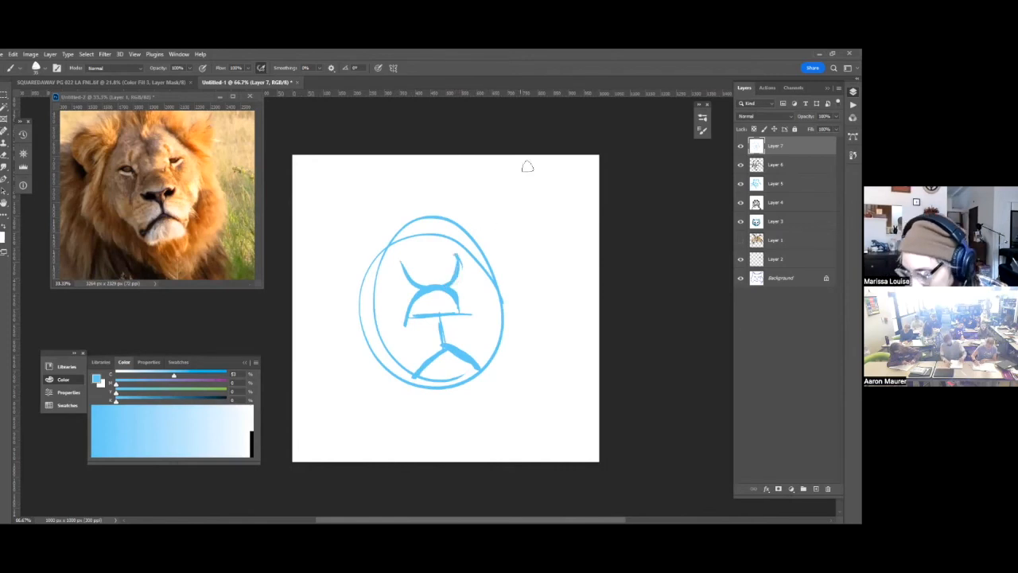
# Reinforce the lion's head outline with thicker, more angular blue strokes around the crown, cheeks and chin.
pyautogui.moveTo(374, 282)
pyautogui.mouseDown()
pyautogui.moveTo(412, 224)
pyautogui.moveTo(398, 240)
pyautogui.mouseUp()
pyautogui.moveTo(362, 302)
pyautogui.mouseDown()
pyautogui.moveTo(415, 389)
pyautogui.moveTo(382, 343)
pyautogui.mouseUp()
pyautogui.moveTo(470, 226)
pyautogui.mouseDown()
pyautogui.moveTo(406, 231)
pyautogui.moveTo(513, 308)
pyautogui.moveTo(483, 401)
pyautogui.mouseUp()
pyautogui.moveTo(407, 387); pyautogui.dragTo(487, 379)
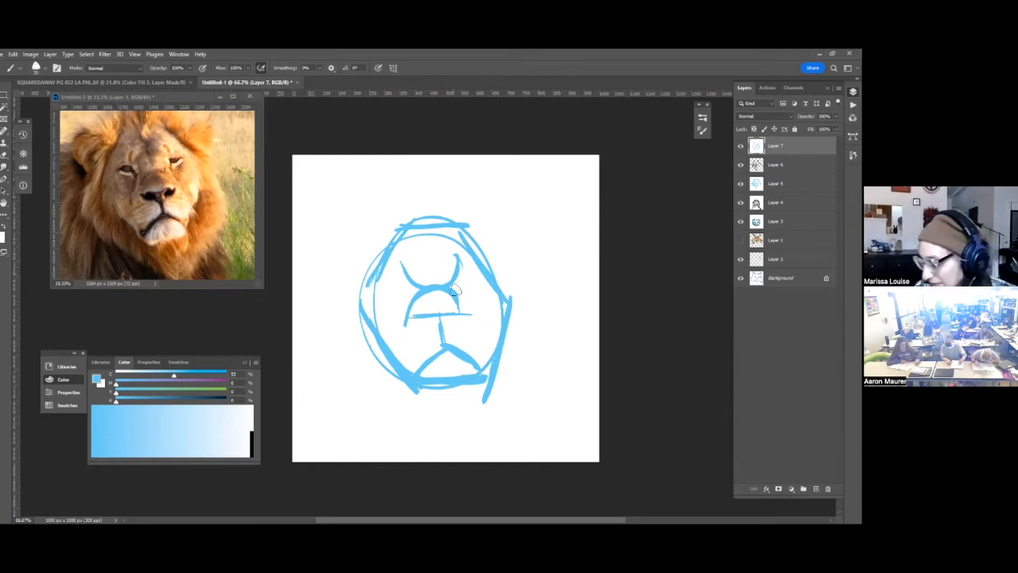
# Draw both small round eyes and shape the nose with dark nostrils beneath the muzzle arch.
pyautogui.moveTo(408, 280)
pyautogui.mouseDown()
pyautogui.moveTo(404, 288)
pyautogui.moveTo(463, 284)
pyautogui.mouseUp()
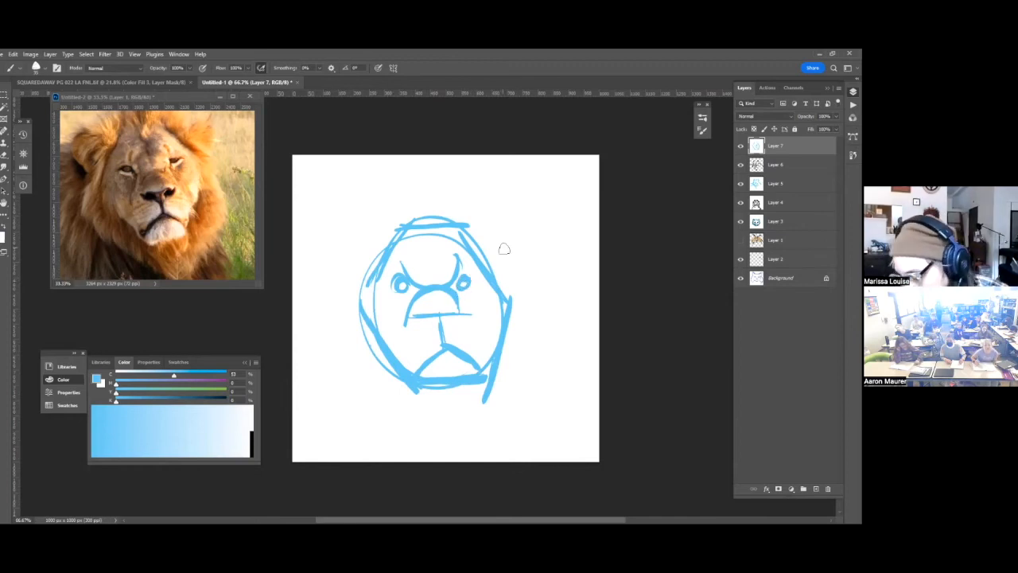
pyautogui.moveTo(414, 327); pyautogui.dragTo(460, 325)
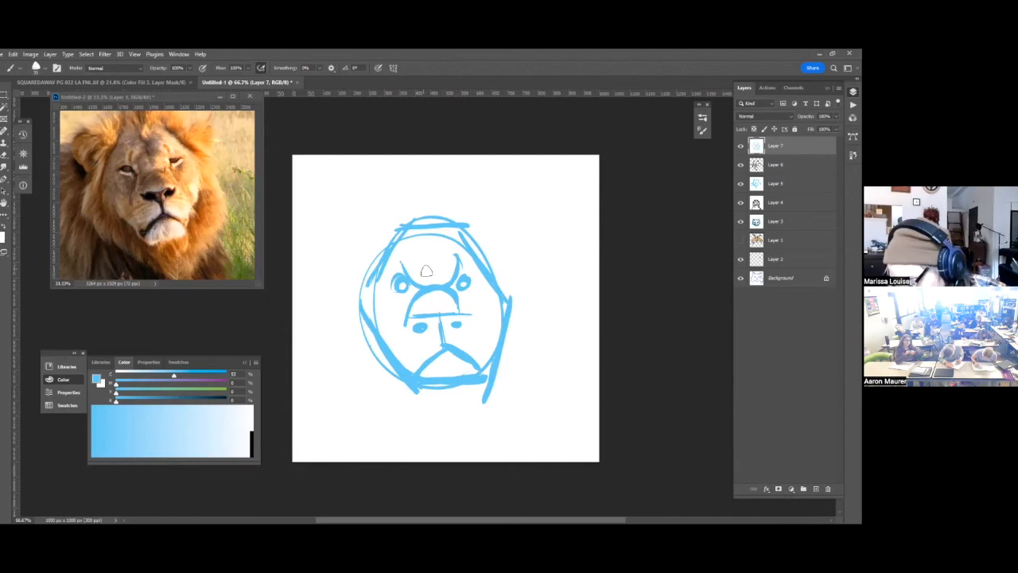
pyautogui.moveTo(415, 321); pyautogui.dragTo(465, 325)
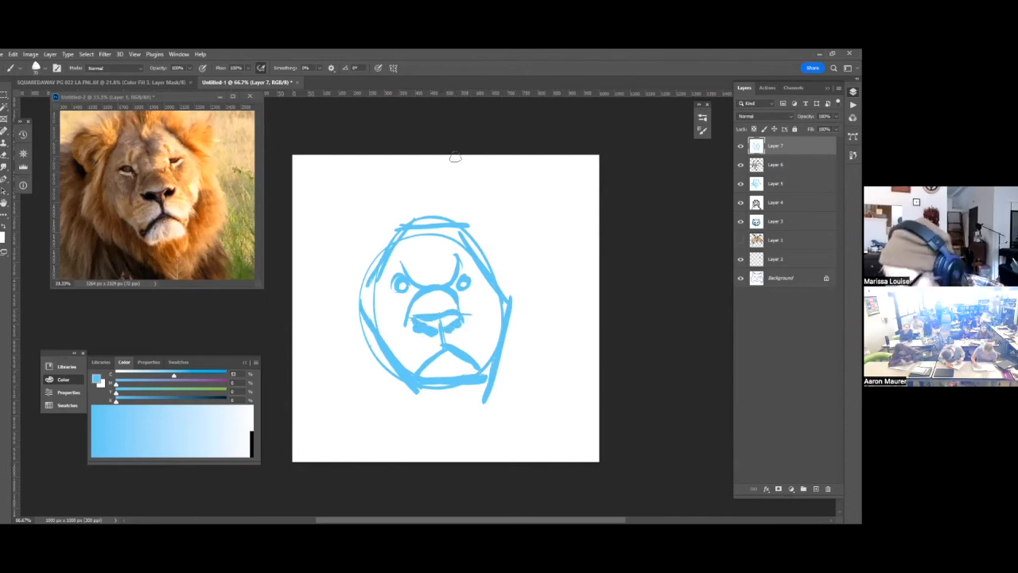
# Sketch shaggy mane strokes down the left side of the lion's head and under the chin.
pyautogui.moveTo(373, 247)
pyautogui.mouseDown()
pyautogui.moveTo(337, 281)
pyautogui.moveTo(354, 374)
pyautogui.moveTo(380, 415)
pyautogui.moveTo(477, 434)
pyautogui.mouseUp()
pyautogui.moveTo(374, 292); pyautogui.dragTo(410, 373)
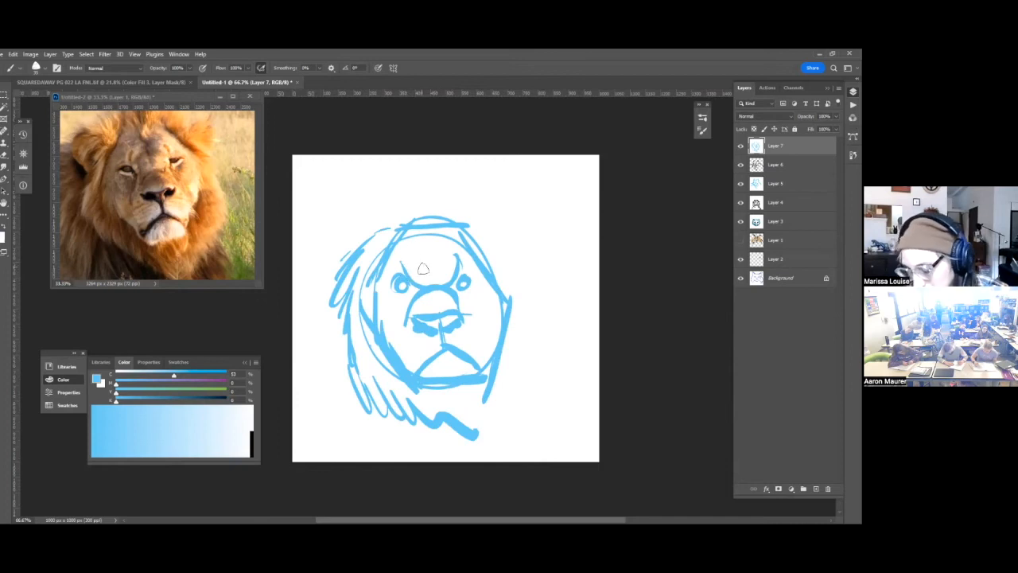
# Paint out the brow lines and muzzle arch in white, and touch up the right eye in blue.
pyautogui.press('x')
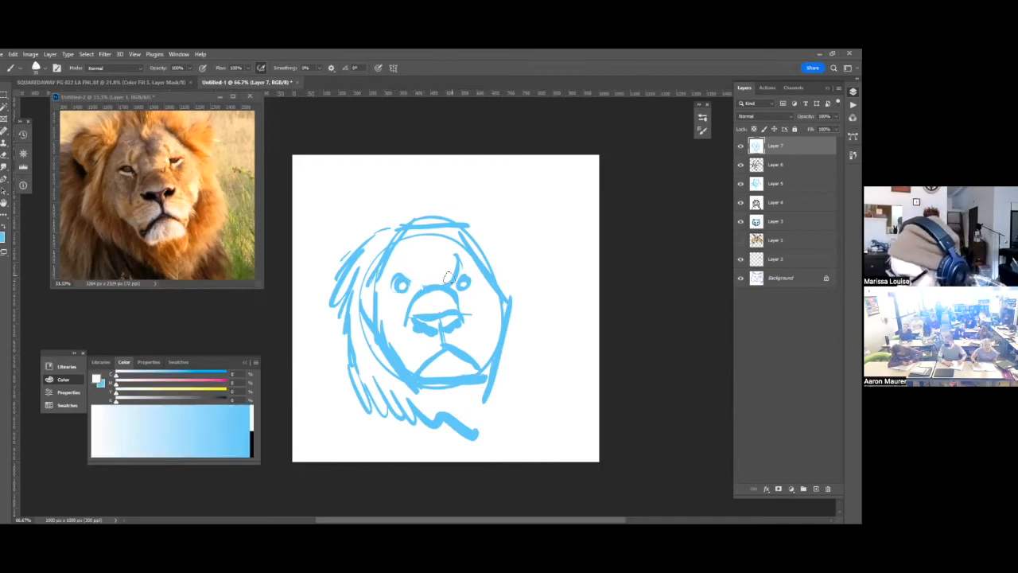
pyautogui.press('x')
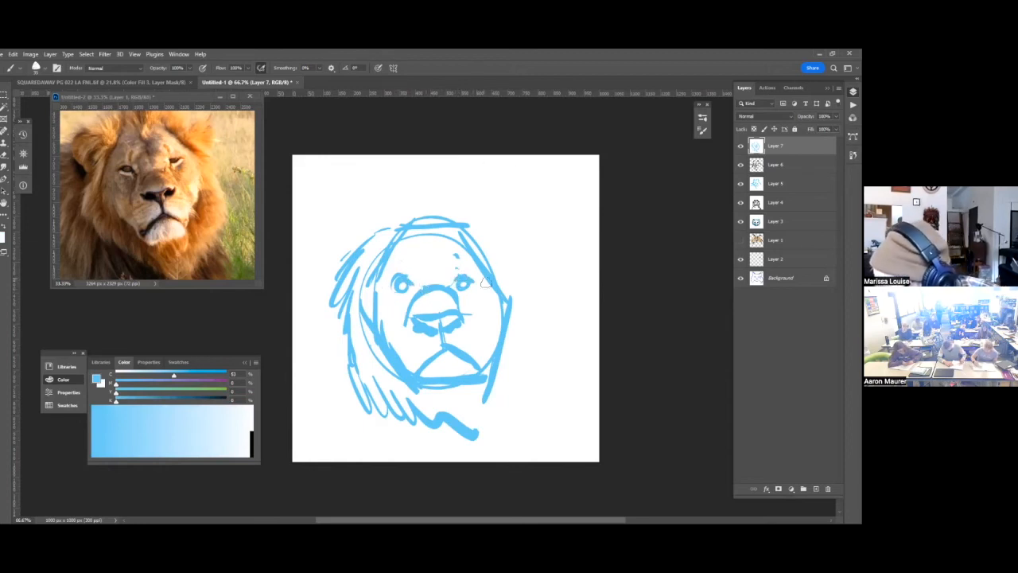
pyautogui.press('x')
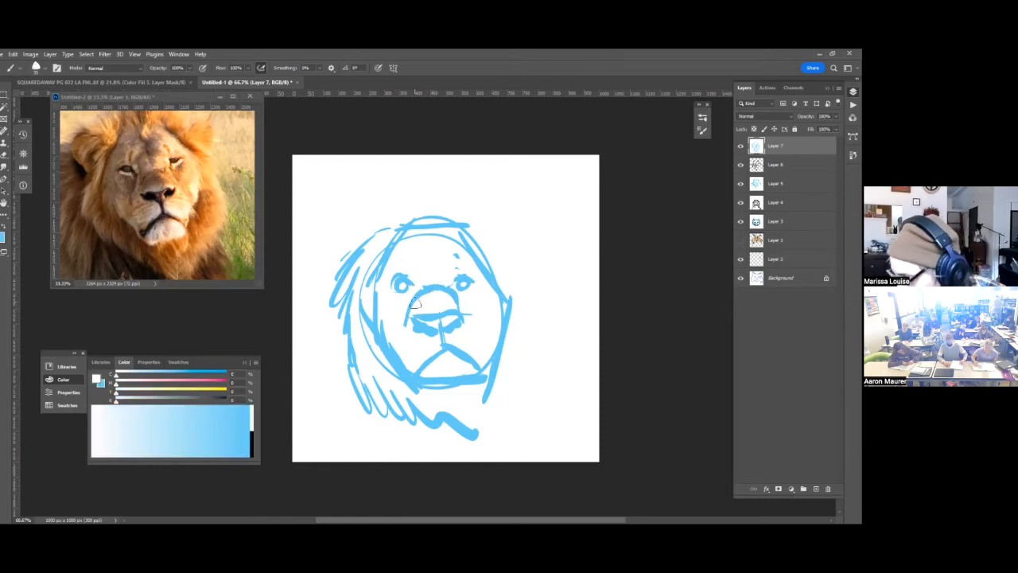
pyautogui.press('x')
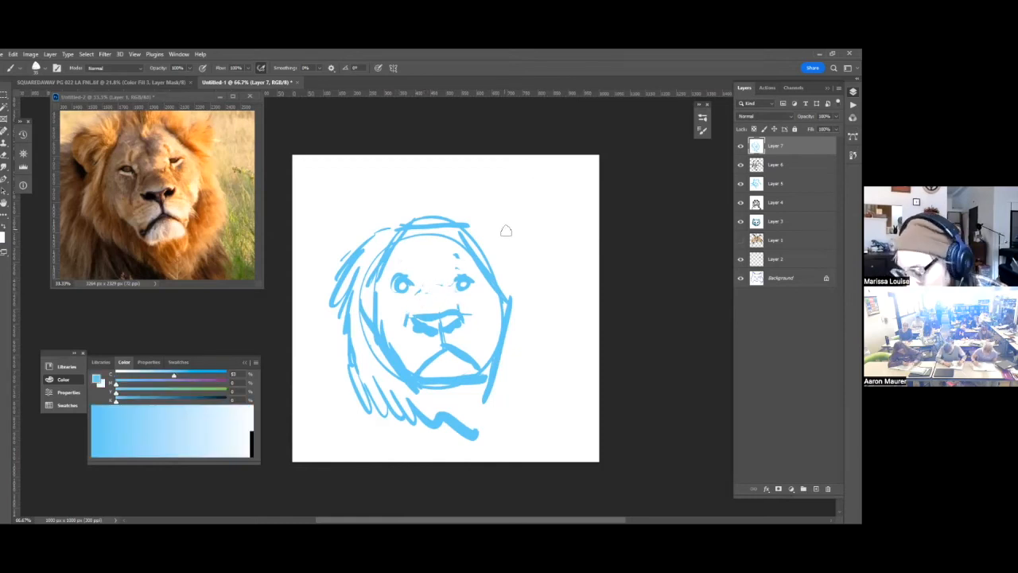
pyautogui.press('x')
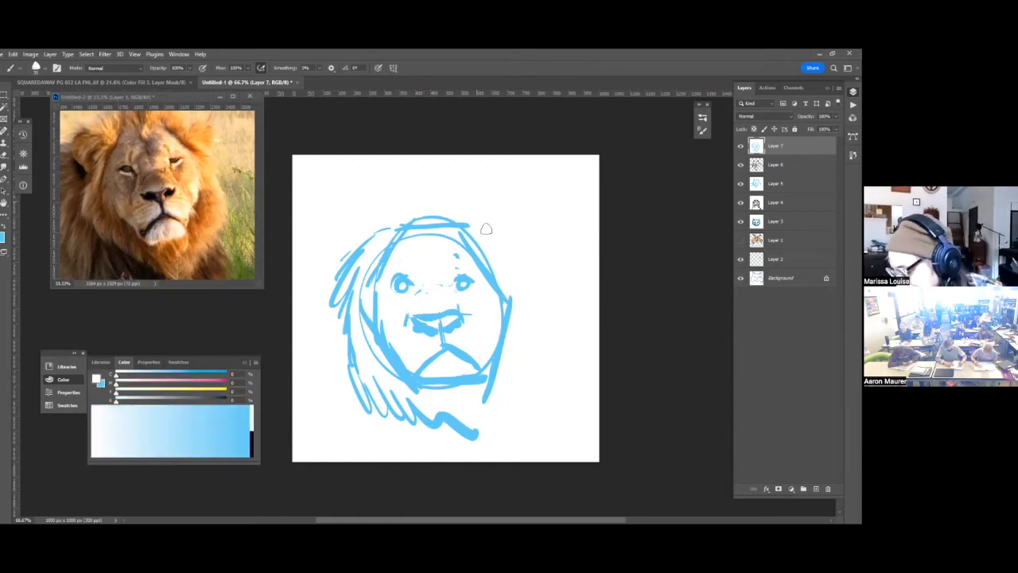
# Sketch the mane down the right side of the lion's head in blue and add both rounded ears.
pyautogui.press('x')
pyautogui.moveTo(463, 231)
pyautogui.mouseDown()
pyautogui.moveTo(502, 224)
pyautogui.moveTo(525, 295)
pyautogui.moveTo(520, 389)
pyautogui.moveTo(487, 434)
pyautogui.mouseUp()
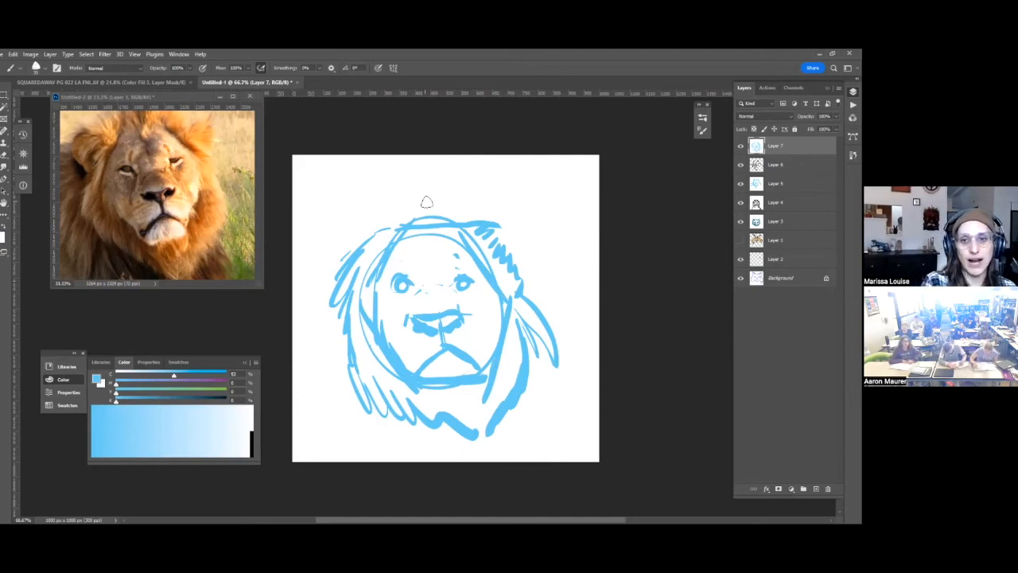
pyautogui.moveTo(381, 230)
pyautogui.mouseDown()
pyautogui.moveTo(348, 230)
pyautogui.moveTo(335, 243)
pyautogui.moveTo(333, 283)
pyautogui.mouseUp()
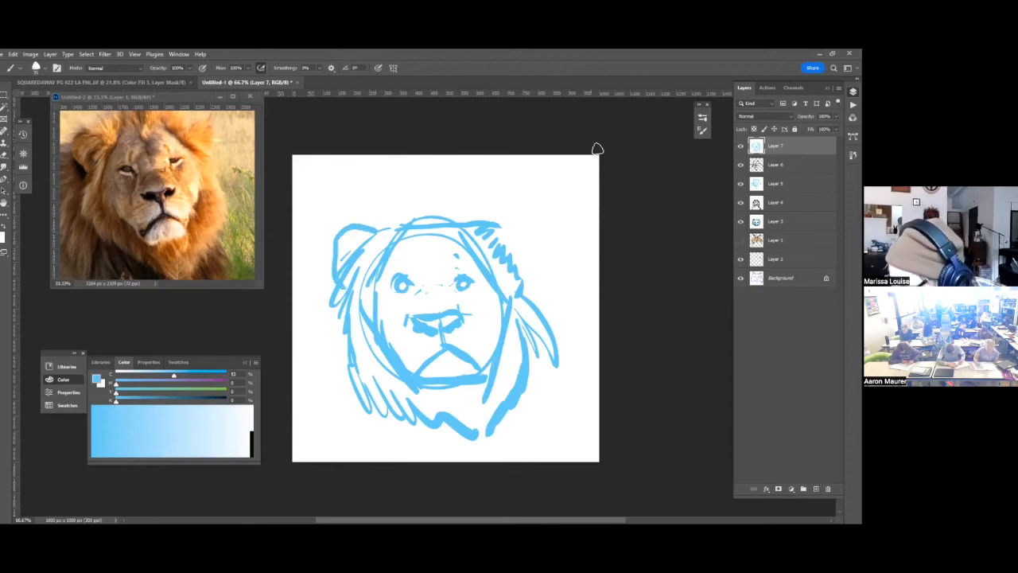
pyautogui.moveTo(484, 229)
pyautogui.mouseDown()
pyautogui.moveTo(504, 218)
pyautogui.moveTo(522, 234)
pyautogui.moveTo(502, 278)
pyautogui.moveTo(519, 354)
pyautogui.moveTo(522, 328)
pyautogui.mouseUp()
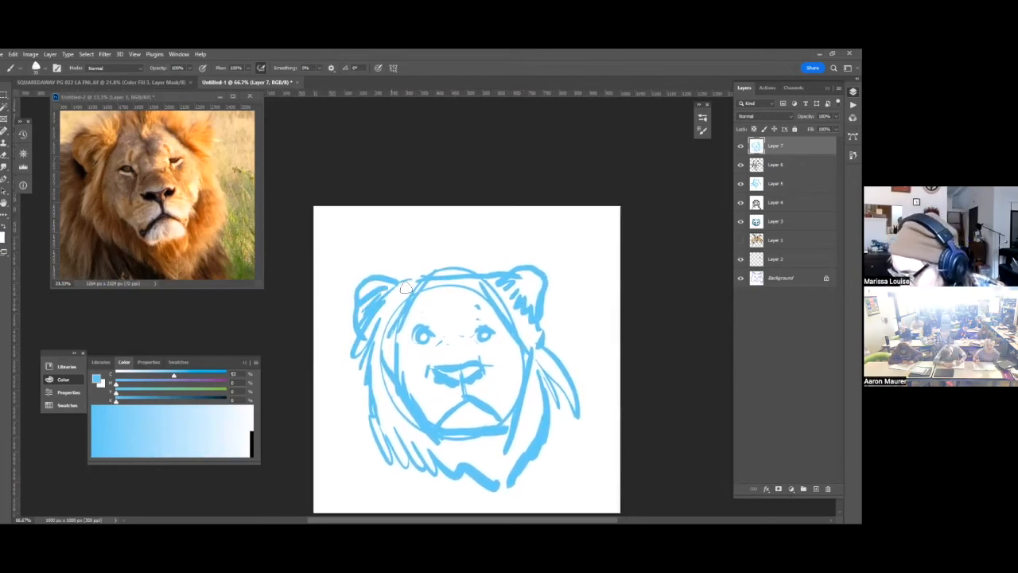
# Draw the high crown of the mane above the lion's head and add tufts of hair on the forehead.
pyautogui.moveTo(393, 273)
pyautogui.mouseDown()
pyautogui.moveTo(456, 231)
pyautogui.moveTo(508, 270)
pyautogui.mouseUp()
pyautogui.moveTo(562, 333); pyautogui.dragTo(588, 270)
pyautogui.moveTo(487, 223)
pyautogui.mouseDown()
pyautogui.moveTo(464, 239)
pyautogui.moveTo(494, 245)
pyautogui.mouseUp()
pyautogui.moveTo(539, 377); pyautogui.dragTo(551, 334)
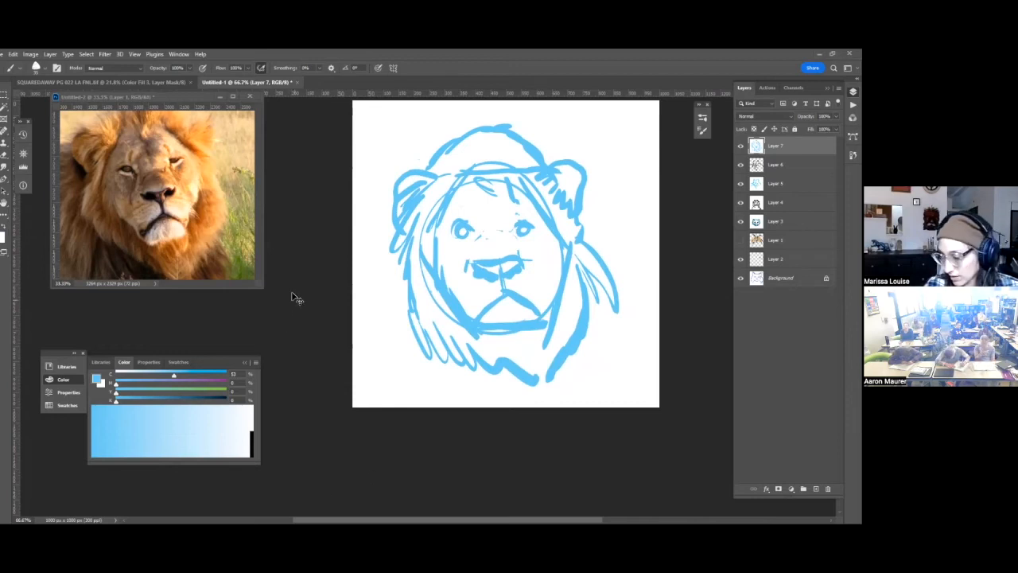
# Paste the copied black bear photo into a new document and float it as a narrow reference window beside the lion photo.
pyautogui.hotkey('ctrl', 'n')
pyautogui.press('Return')
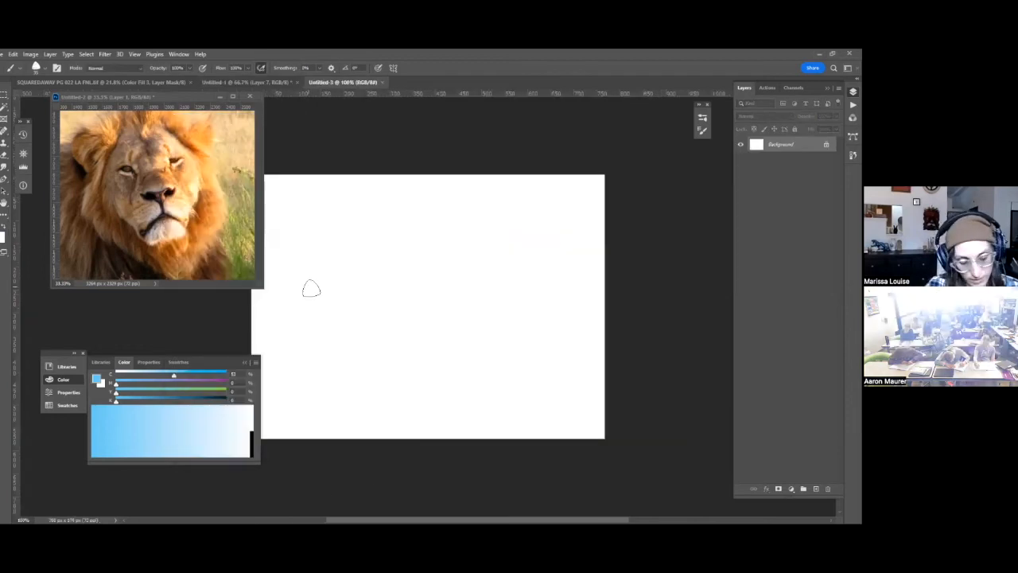
pyautogui.hotkey('ctrl', 'v')
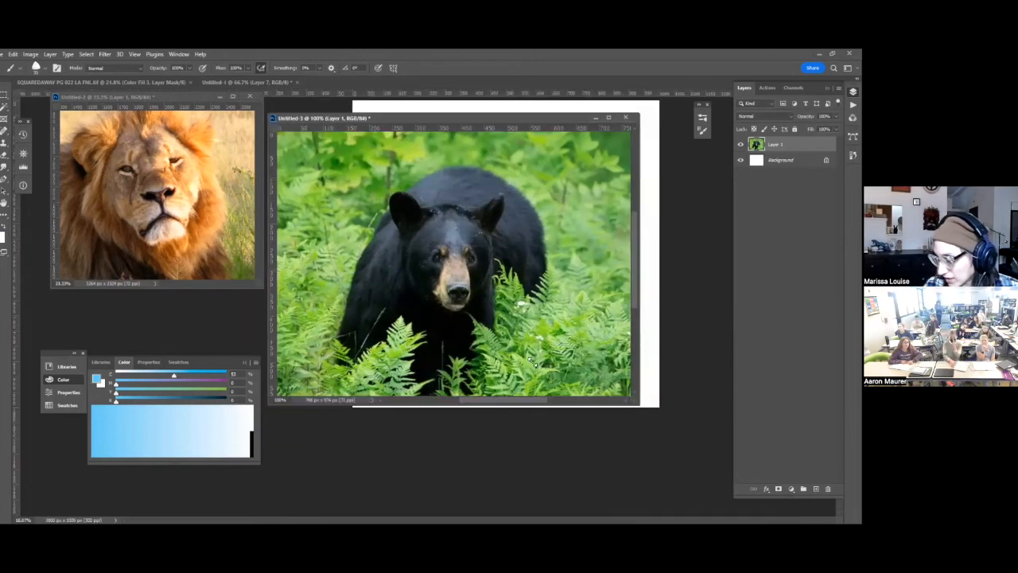
pyautogui.moveTo(639, 405); pyautogui.dragTo(555, 331)
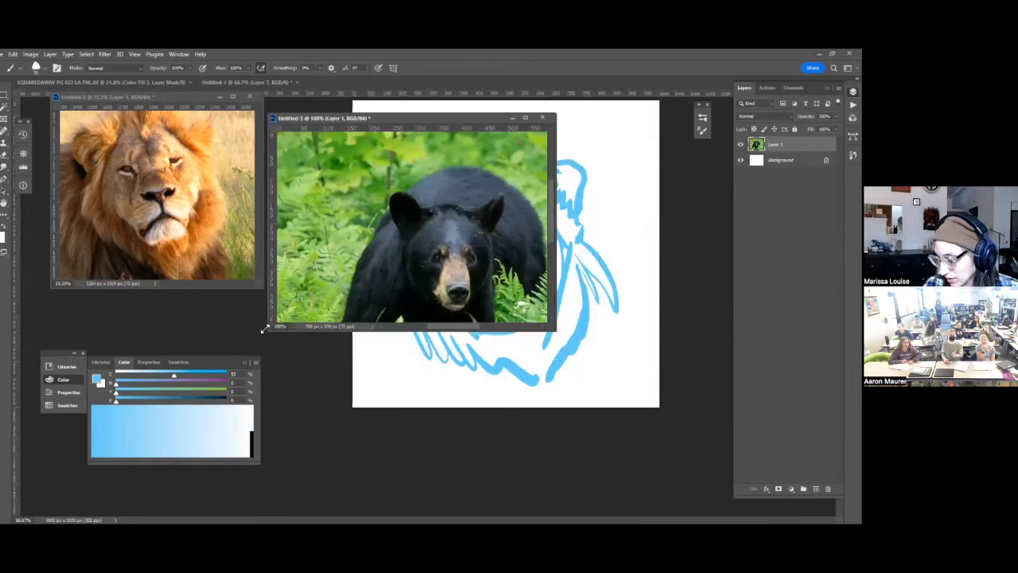
pyautogui.moveTo(265, 329); pyautogui.dragTo(405, 351)
pyautogui.moveTo(395, 272); pyautogui.dragTo(406, 264)
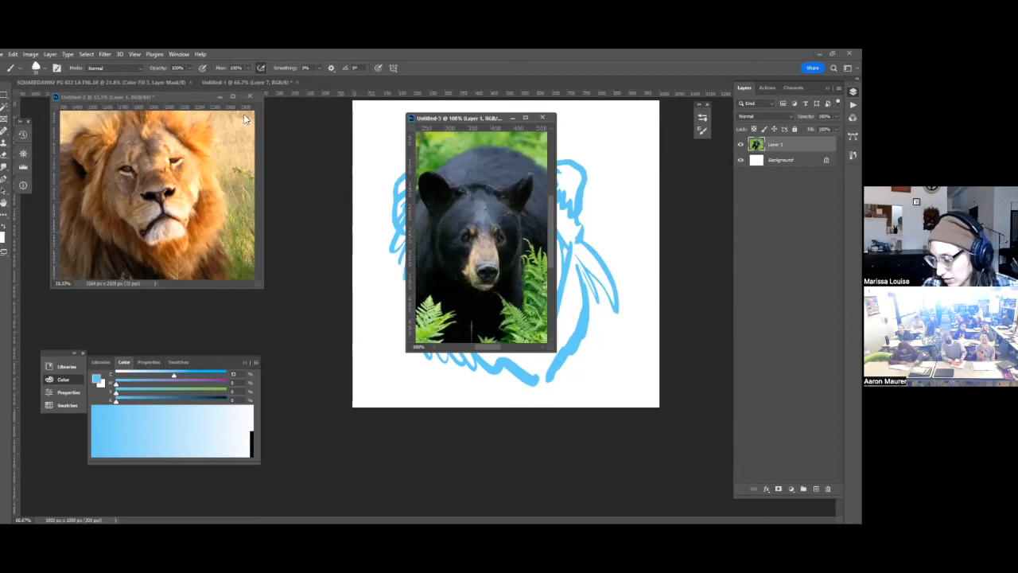
pyautogui.moveTo(439, 117); pyautogui.dragTo(243, 117)
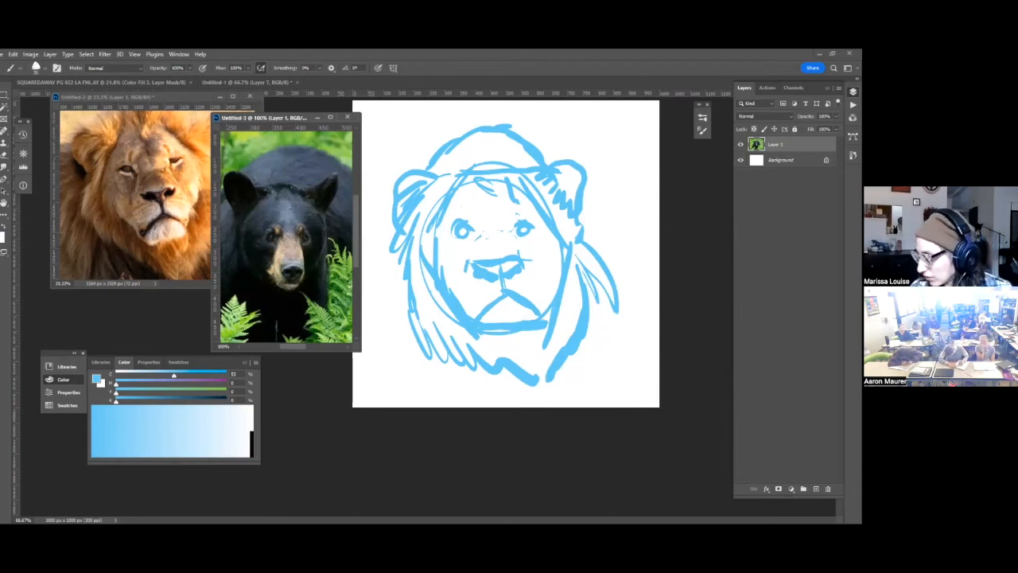
# Sketch a long bear snout with a low nose in blue on the lion drawing, and paint out the lion nose in white.
pyautogui.click(637, 175)
pyautogui.moveTo(482, 257)
pyautogui.mouseDown()
pyautogui.moveTo(477, 242)
pyautogui.moveTo(500, 289)
pyautogui.moveTo(516, 283)
pyautogui.mouseUp()
pyautogui.moveTo(515, 233)
pyautogui.mouseDown()
pyautogui.moveTo(520, 282)
pyautogui.moveTo(498, 239)
pyautogui.moveTo(499, 288)
pyautogui.moveTo(494, 298)
pyautogui.moveTo(482, 292)
pyautogui.moveTo(510, 304)
pyautogui.moveTo(519, 287)
pyautogui.moveTo(491, 299)
pyautogui.moveTo(524, 292)
pyautogui.mouseUp()
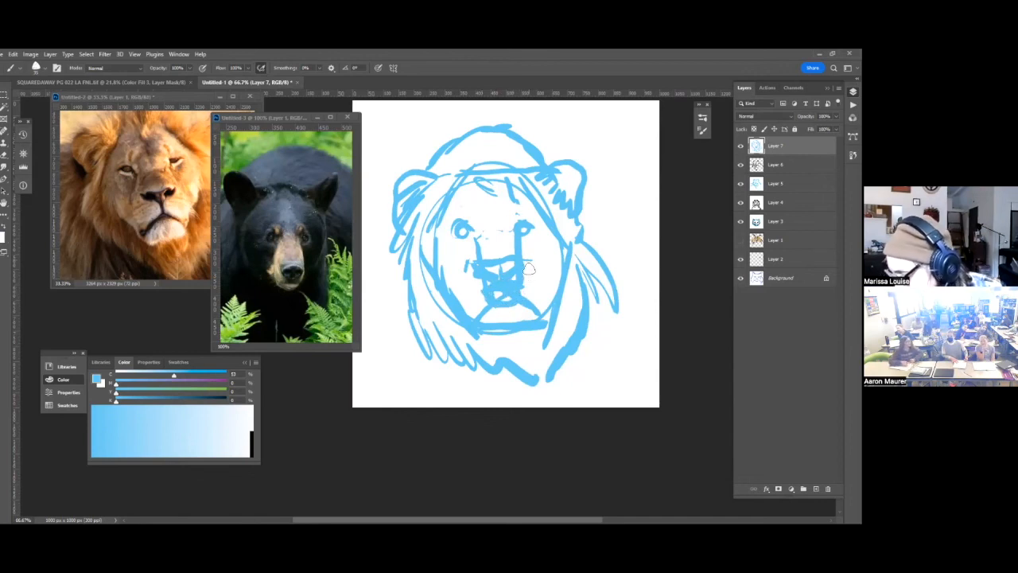
pyautogui.press('x')
pyautogui.moveTo(473, 232)
pyautogui.mouseDown()
pyautogui.moveTo(485, 271)
pyautogui.moveTo(513, 267)
pyautogui.moveTo(516, 253)
pyautogui.mouseUp()
pyautogui.press('x')
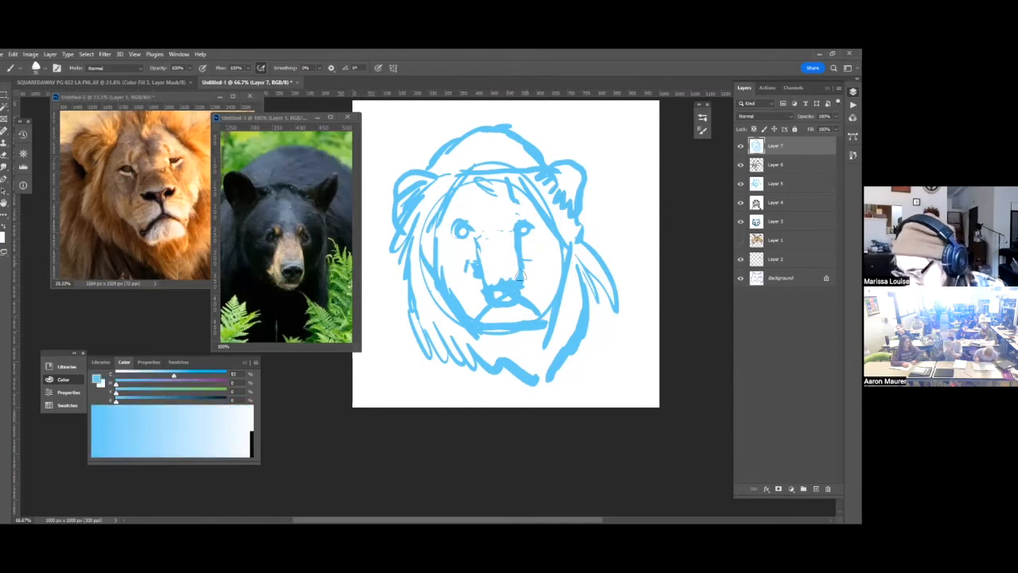
# Paint out the muzzle arch in white and reshape the mouth and chin into a narrower bear jaw.
pyautogui.moveTo(521, 310)
pyautogui.mouseDown()
pyautogui.moveTo(488, 312)
pyautogui.moveTo(518, 314)
pyautogui.moveTo(491, 320)
pyautogui.moveTo(523, 315)
pyautogui.moveTo(463, 297)
pyautogui.moveTo(470, 302)
pyautogui.moveTo(463, 264)
pyautogui.moveTo(470, 309)
pyautogui.moveTo(446, 290)
pyautogui.moveTo(487, 329)
pyautogui.moveTo(510, 298)
pyautogui.moveTo(502, 336)
pyautogui.moveTo(546, 294)
pyautogui.moveTo(562, 230)
pyautogui.moveTo(544, 335)
pyautogui.mouseUp()
pyautogui.press('x')
pyautogui.press('x')
pyautogui.press('x')
pyautogui.moveTo(493, 306)
pyautogui.mouseDown()
pyautogui.moveTo(526, 297)
pyautogui.moveTo(530, 313)
pyautogui.moveTo(510, 338)
pyautogui.moveTo(534, 323)
pyautogui.moveTo(501, 344)
pyautogui.moveTo(524, 335)
pyautogui.moveTo(491, 336)
pyautogui.moveTo(534, 326)
pyautogui.moveTo(543, 292)
pyautogui.mouseUp()
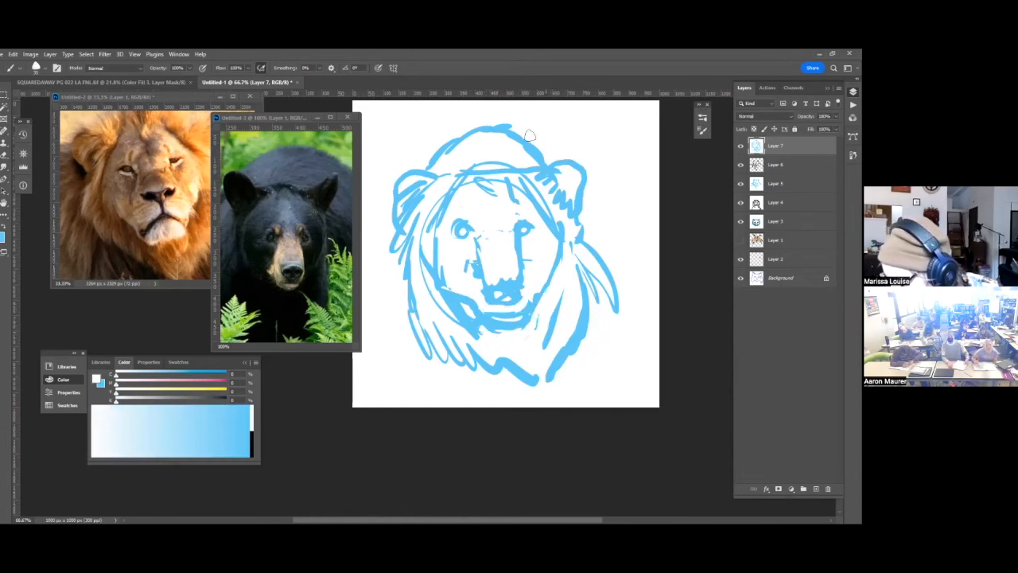
# Clean up the outer jawline and paint out the mane crown and side hair around the head in white.
pyautogui.moveTo(428, 272)
pyautogui.mouseDown()
pyautogui.moveTo(479, 331)
pyautogui.moveTo(476, 363)
pyautogui.mouseUp()
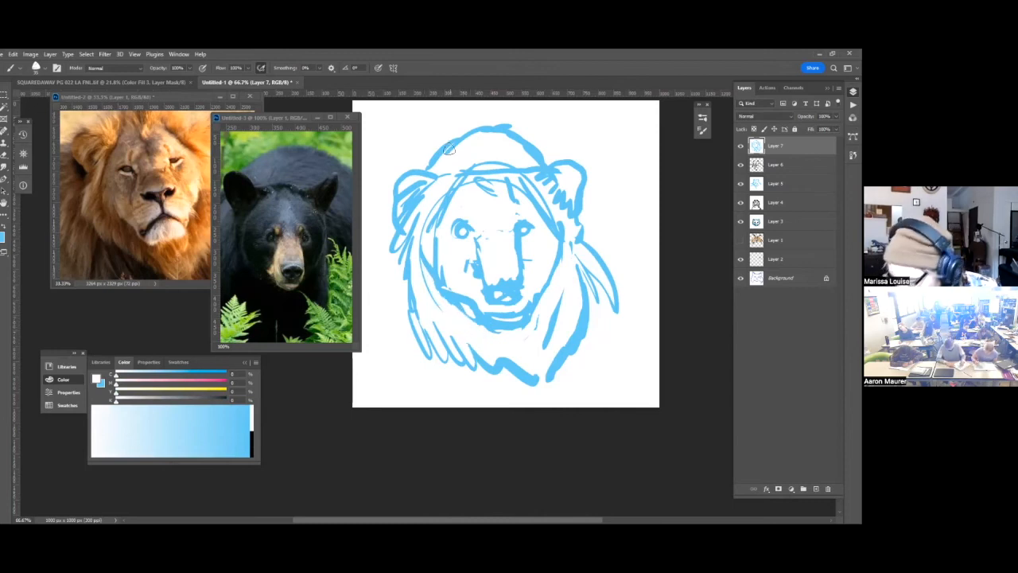
pyautogui.moveTo(436, 163)
pyautogui.mouseDown()
pyautogui.moveTo(461, 137)
pyautogui.moveTo(532, 149)
pyautogui.mouseUp()
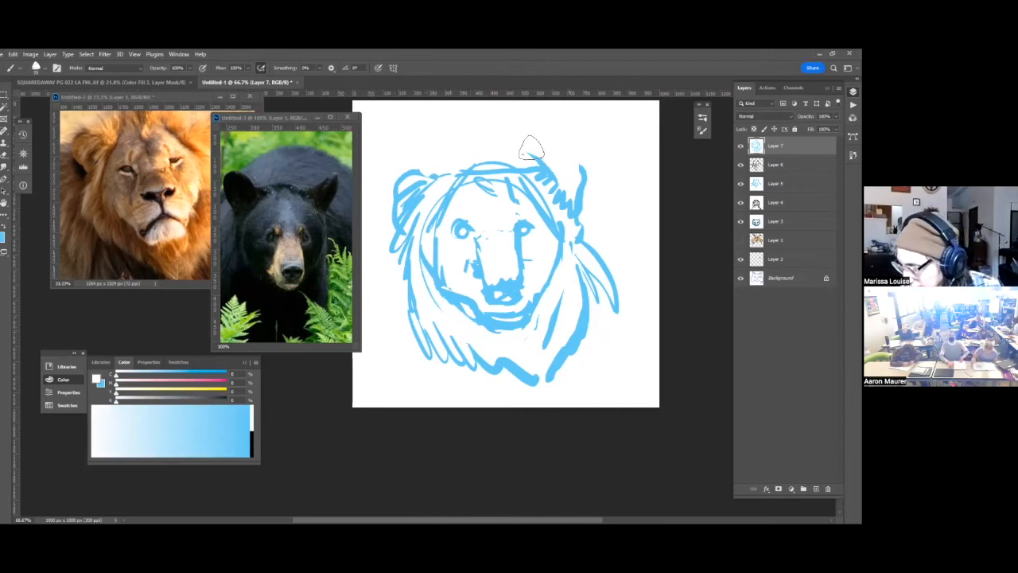
pyautogui.moveTo(400, 275)
pyautogui.mouseDown()
pyautogui.moveTo(433, 342)
pyautogui.moveTo(434, 328)
pyautogui.moveTo(447, 328)
pyautogui.moveTo(492, 383)
pyautogui.moveTo(524, 394)
pyautogui.moveTo(559, 368)
pyautogui.moveTo(548, 384)
pyautogui.moveTo(583, 288)
pyautogui.moveTo(579, 270)
pyautogui.moveTo(571, 301)
pyautogui.moveTo(604, 235)
pyautogui.moveTo(618, 265)
pyautogui.moveTo(589, 296)
pyautogui.mouseUp()
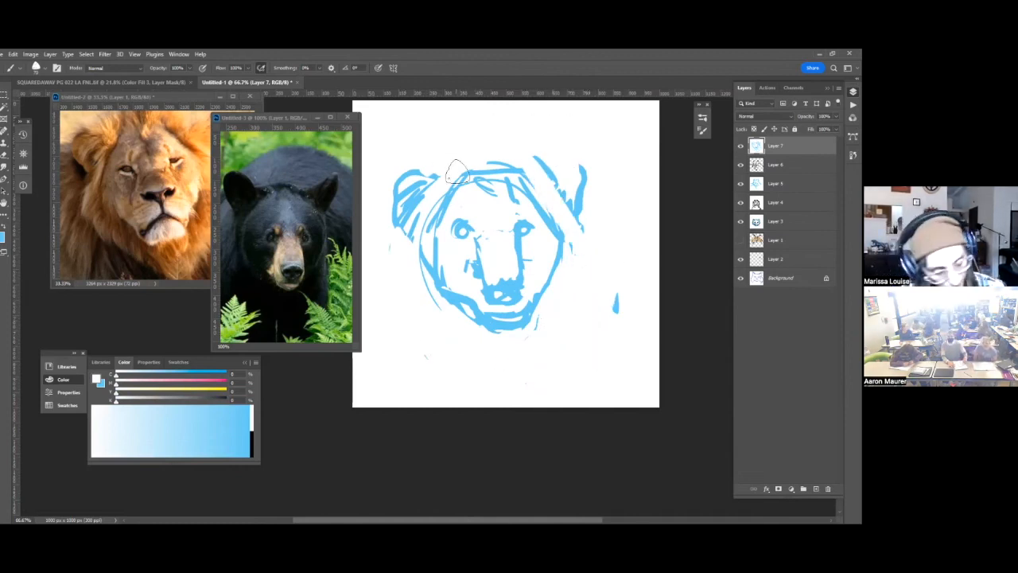
# Sketch a rounded bear ear close to the right side of the head and darken the left ear in blue.
pyautogui.press('x')
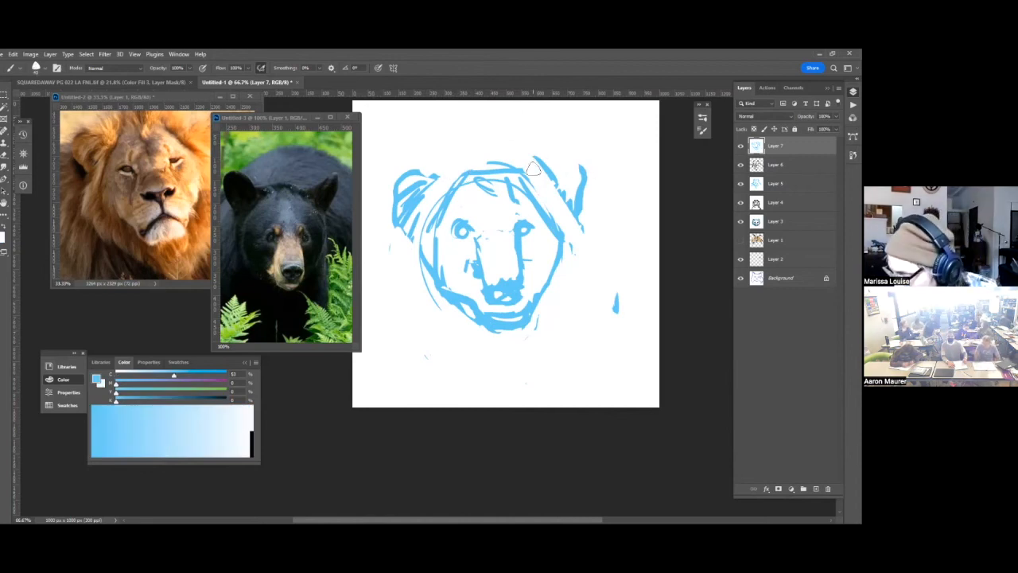
pyautogui.moveTo(538, 151)
pyautogui.mouseDown()
pyautogui.moveTo(523, 173)
pyautogui.moveTo(558, 160)
pyautogui.moveTo(551, 218)
pyautogui.mouseUp()
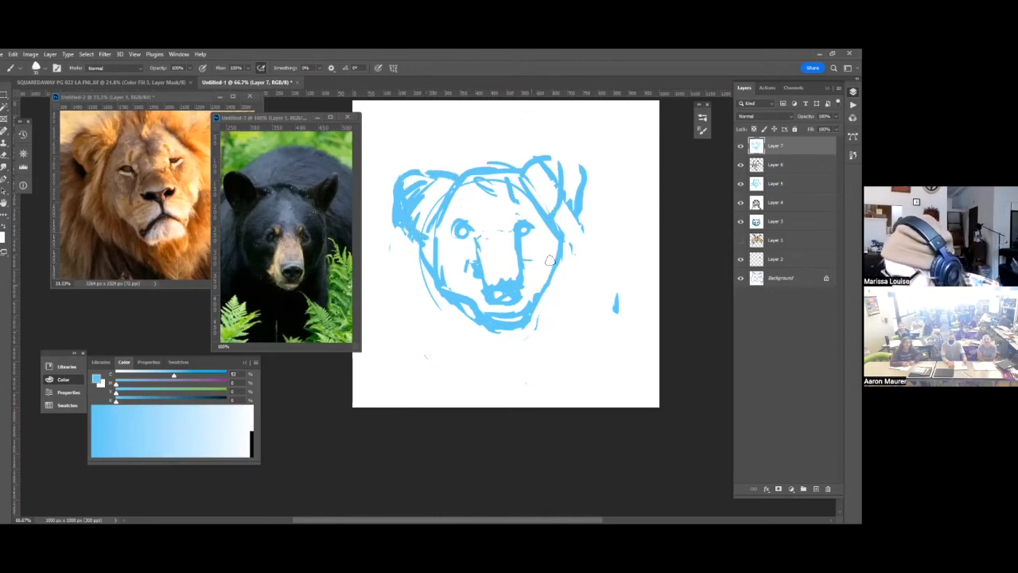
pyautogui.press('x')
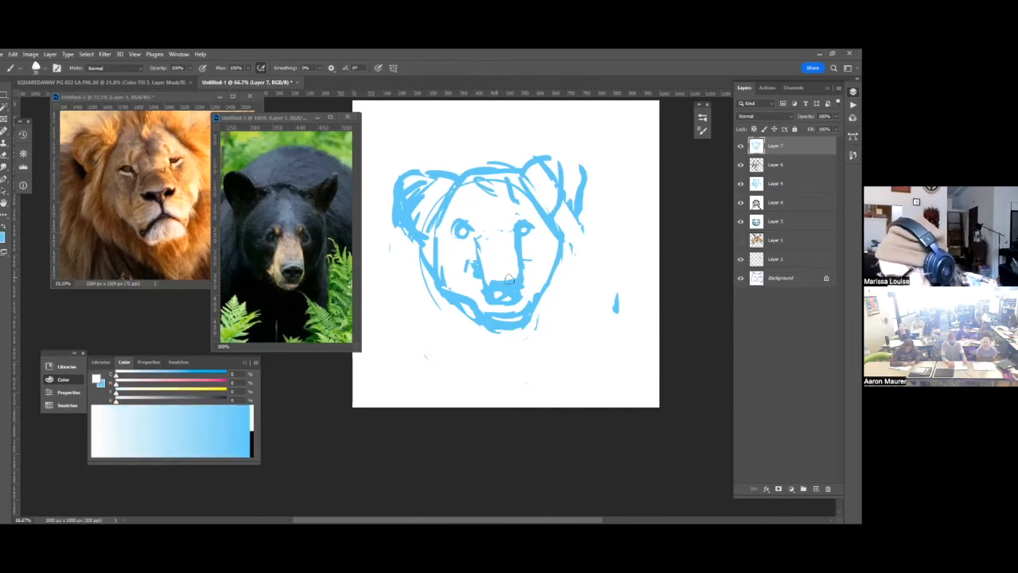
# Fill the bear's nose solid blue and thicken the right edges of the snout and jaw.
pyautogui.press('x')
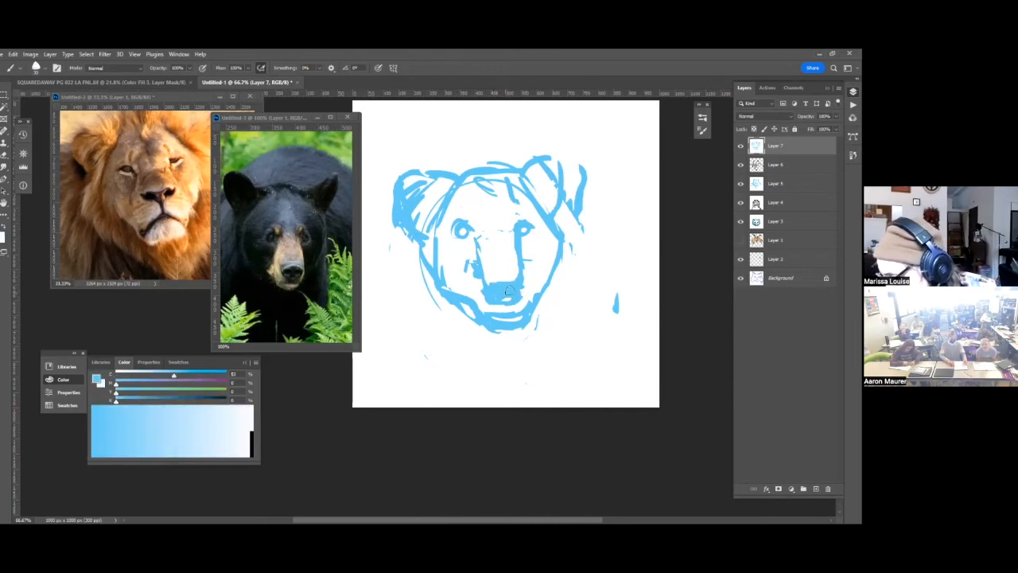
pyautogui.moveTo(520, 255); pyautogui.dragTo(520, 284)
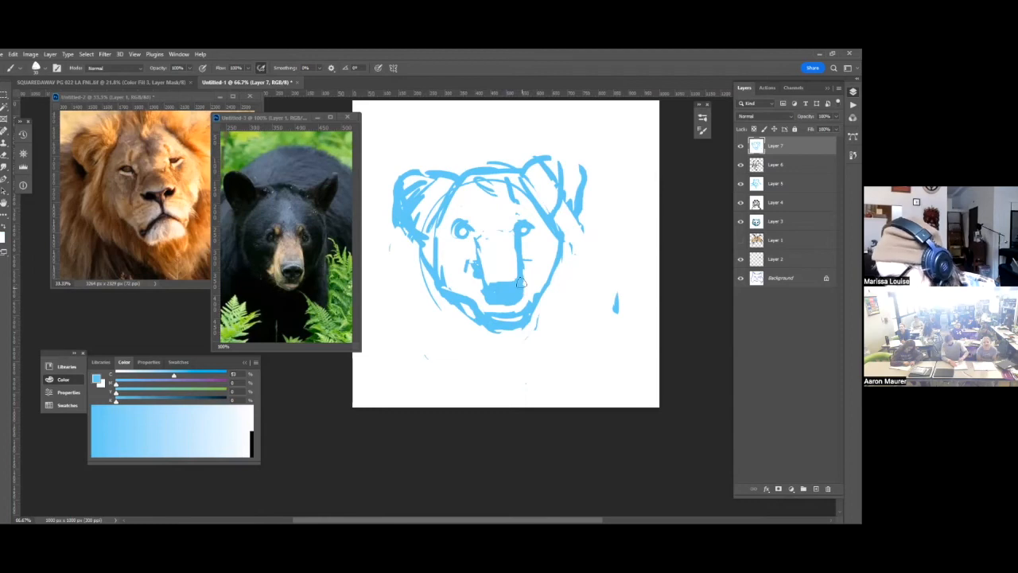
pyautogui.press('x')
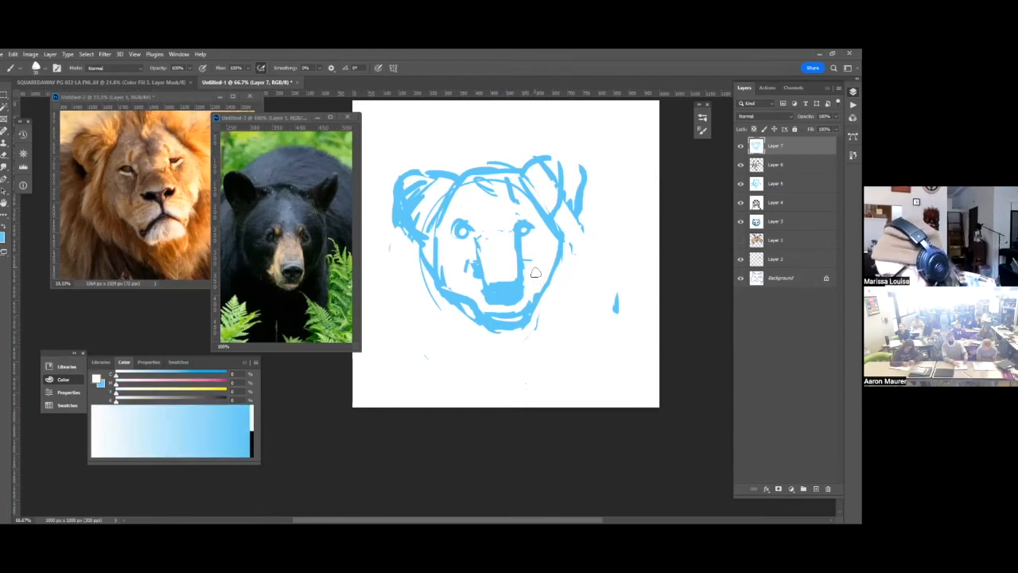
pyautogui.press('x')
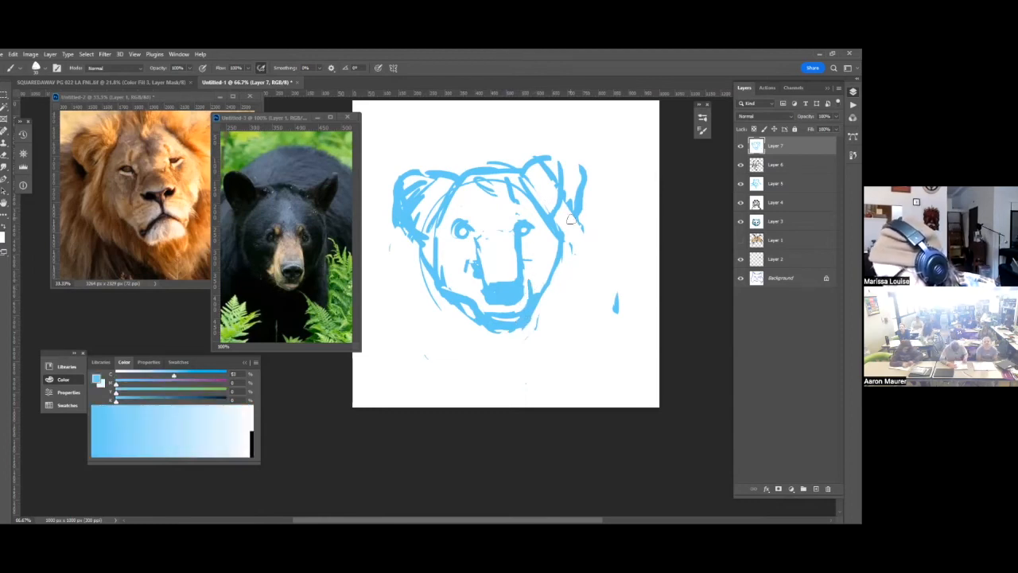
pyautogui.moveTo(555, 227)
pyautogui.mouseDown()
pyautogui.moveTo(551, 264)
pyautogui.moveTo(522, 313)
pyautogui.mouseUp()
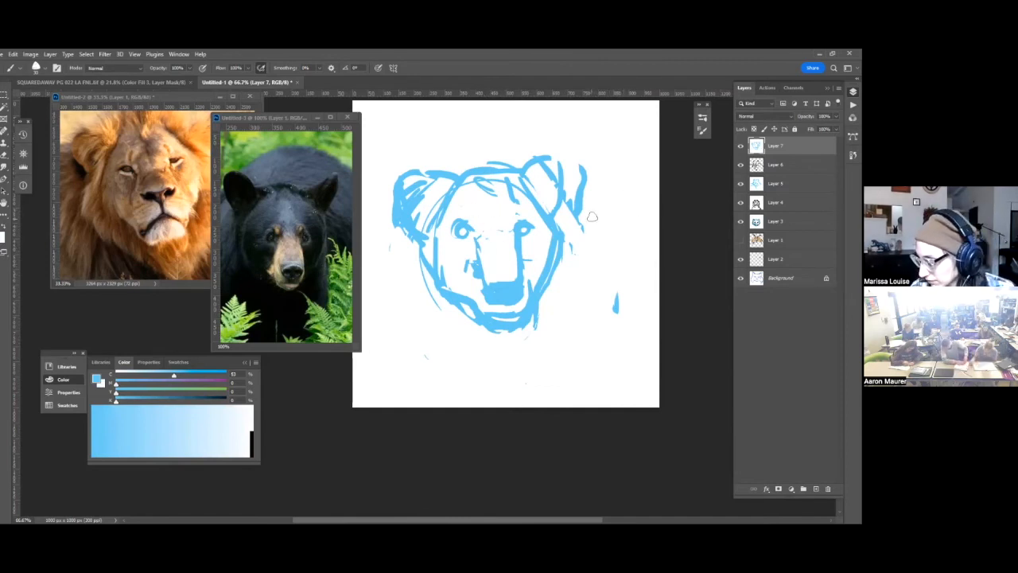
# Create a new layer above the bear sketch and draw mane strands down the left side of the head in blue.
pyautogui.click(650, 161)
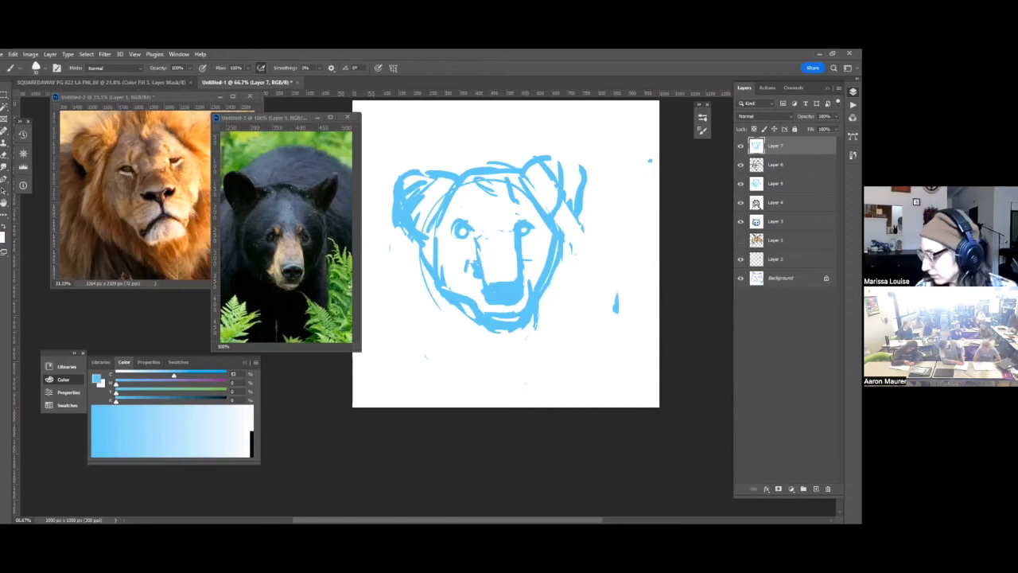
pyautogui.hotkey('ctrl', 'shift', 'alt', 'n')
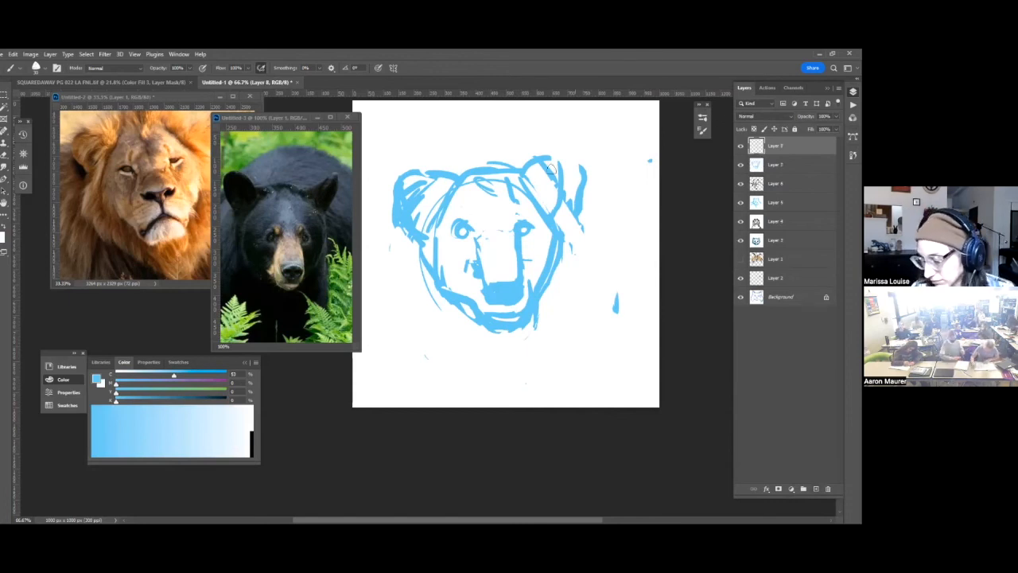
pyautogui.press('x')
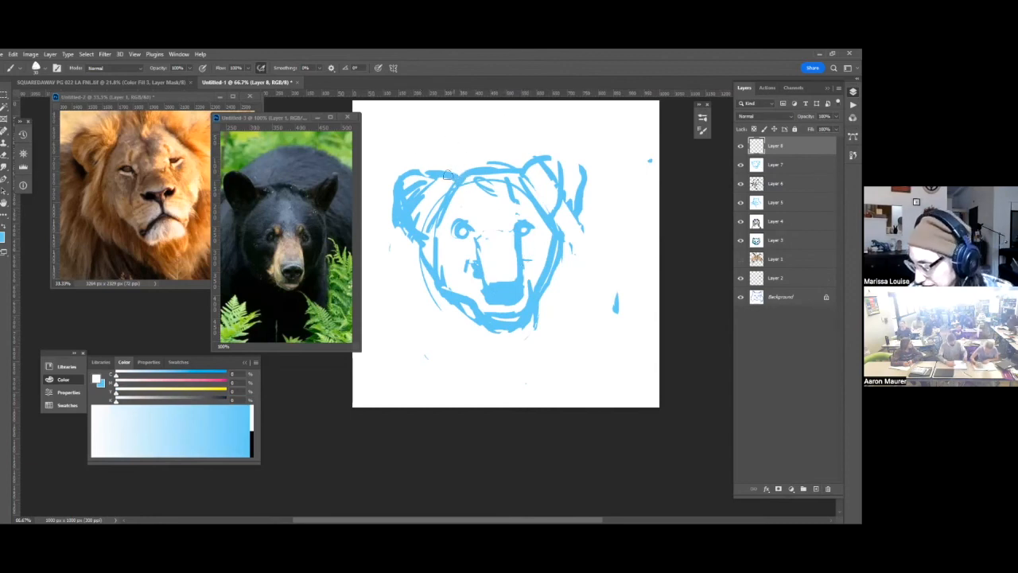
pyautogui.press('x')
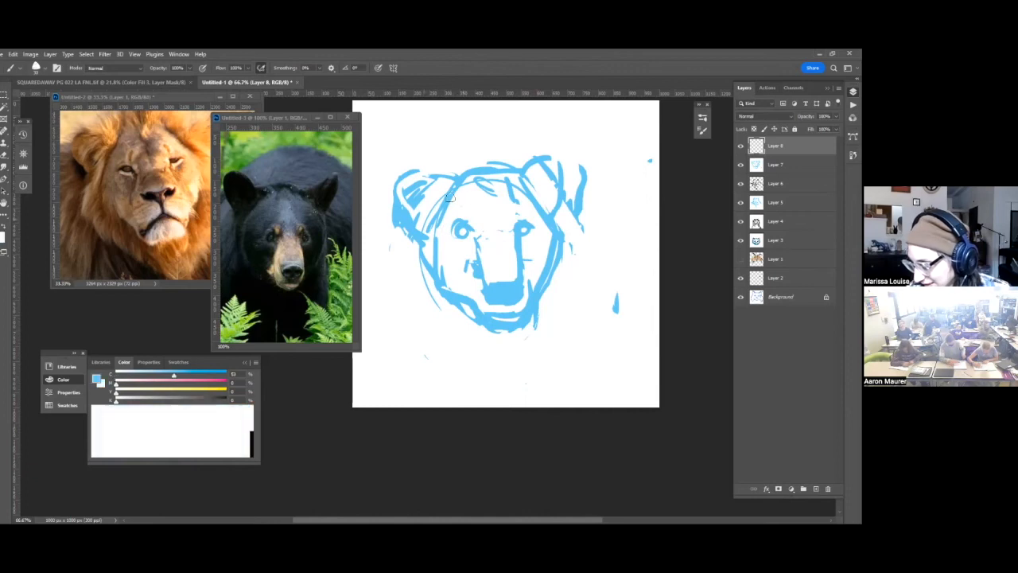
pyautogui.moveTo(430, 198)
pyautogui.mouseDown()
pyautogui.moveTo(410, 261)
pyautogui.moveTo(418, 290)
pyautogui.moveTo(470, 344)
pyautogui.mouseUp()
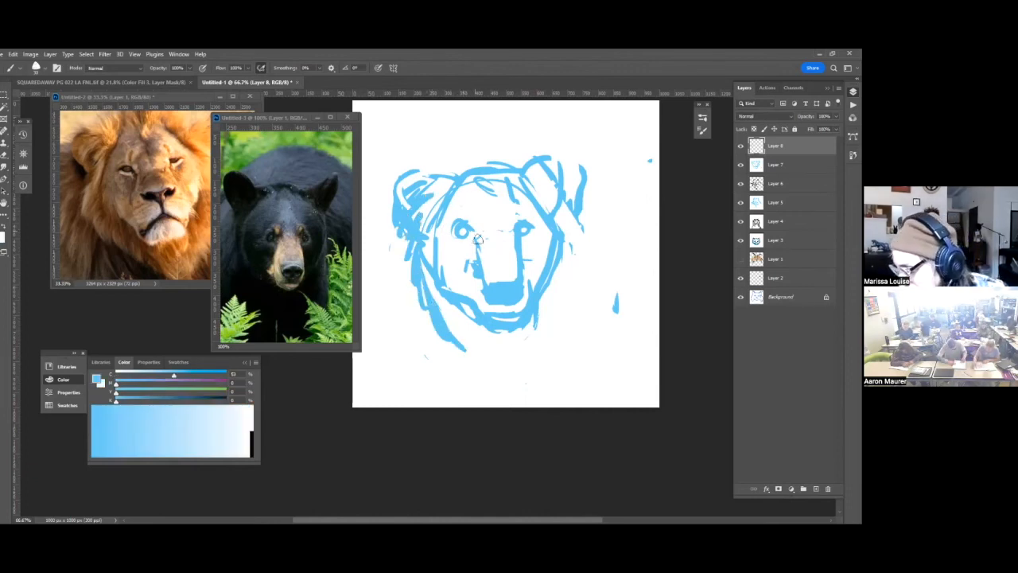
# Draw a broad lion nose with nostrils higher on the snout in blue, and paint out the bear nose in white.
pyautogui.moveTo(517, 260); pyautogui.dragTo(479, 270)
pyautogui.moveTo(478, 271)
pyautogui.mouseDown()
pyautogui.moveTo(520, 266)
pyautogui.moveTo(490, 281)
pyautogui.moveTo(521, 300)
pyautogui.mouseUp()
pyautogui.press('x')
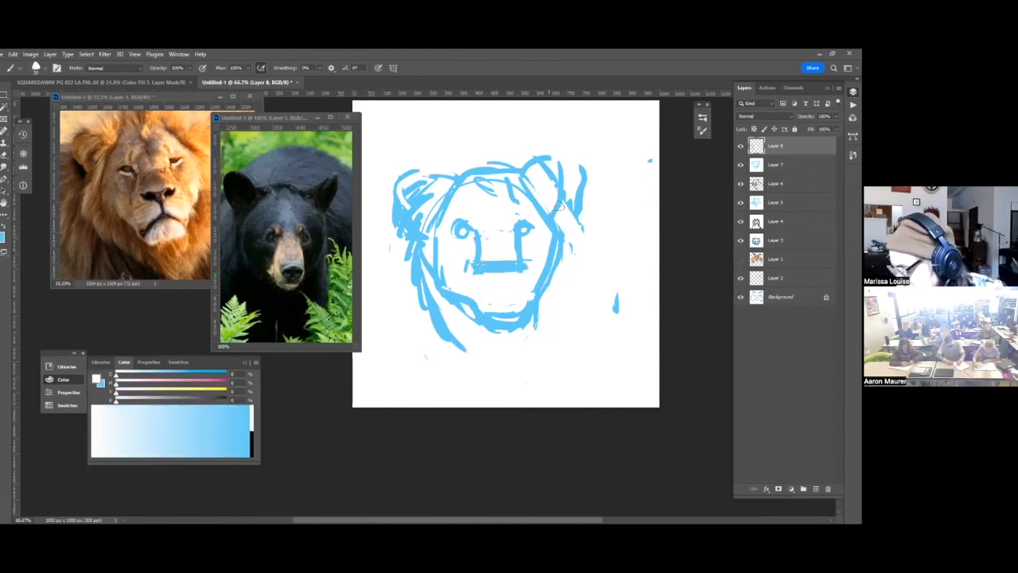
pyautogui.press('x')
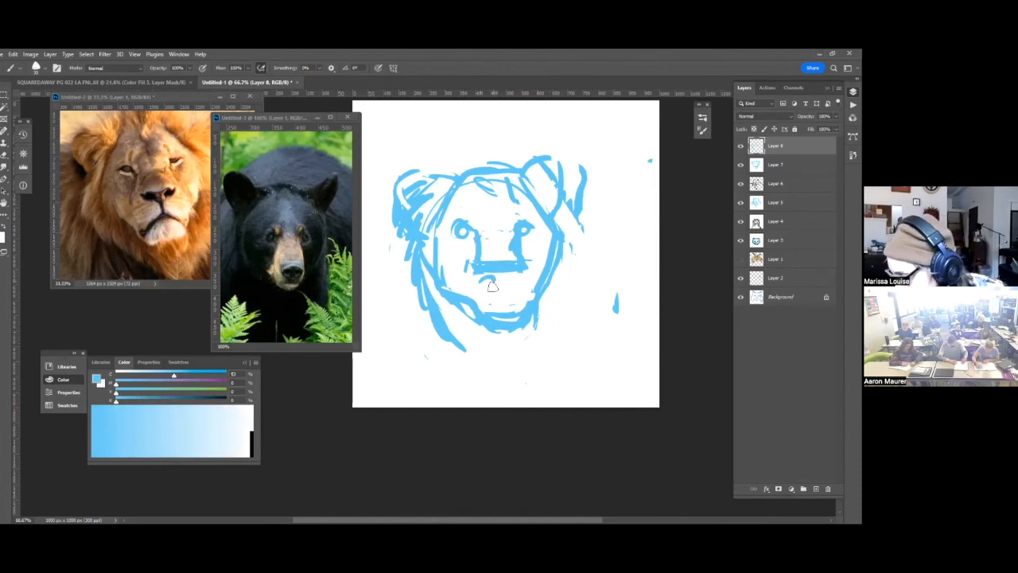
pyautogui.moveTo(521, 277); pyautogui.dragTo(517, 286)
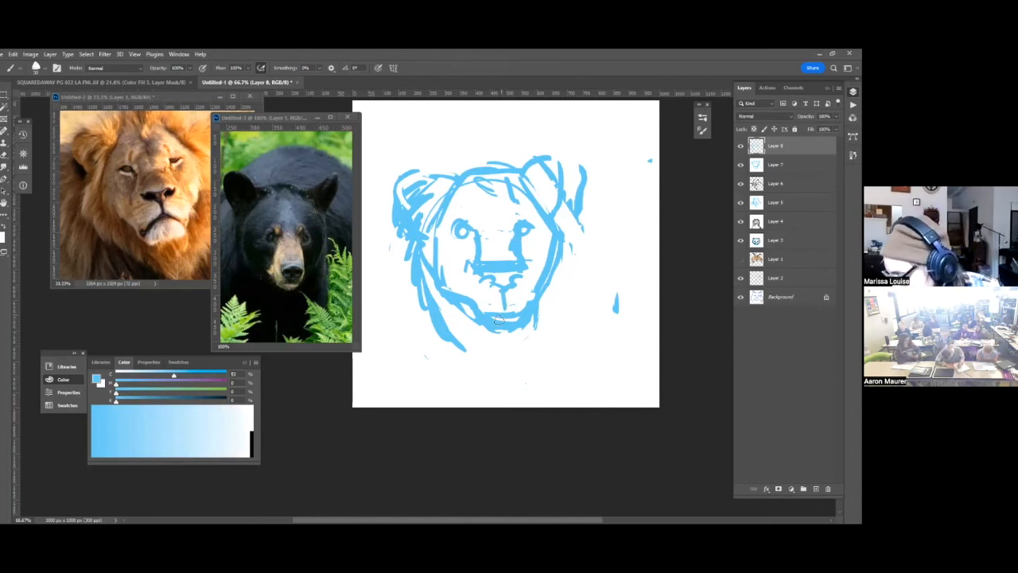
# Draw the lion's arched mouth, pointed chin and heavier right jawline in blue, cleaning up the old jaw in white.
pyautogui.press('x')
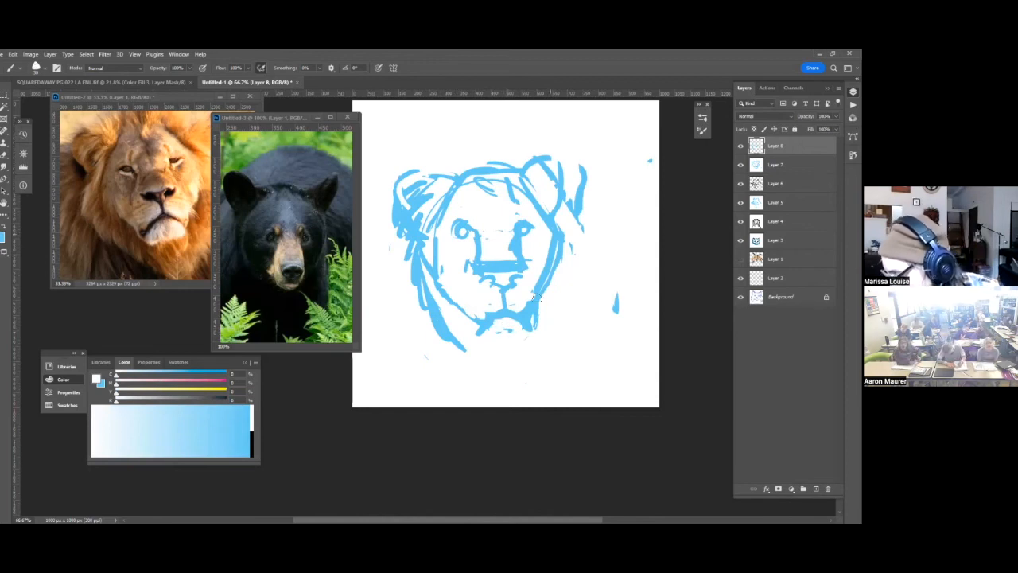
pyautogui.press('x')
pyautogui.moveTo(566, 233)
pyautogui.mouseDown()
pyautogui.moveTo(546, 327)
pyautogui.moveTo(519, 342)
pyautogui.mouseUp()
pyautogui.moveTo(449, 298)
pyautogui.mouseDown()
pyautogui.moveTo(496, 326)
pyautogui.moveTo(464, 319)
pyautogui.moveTo(510, 342)
pyautogui.moveTo(476, 323)
pyautogui.mouseUp()
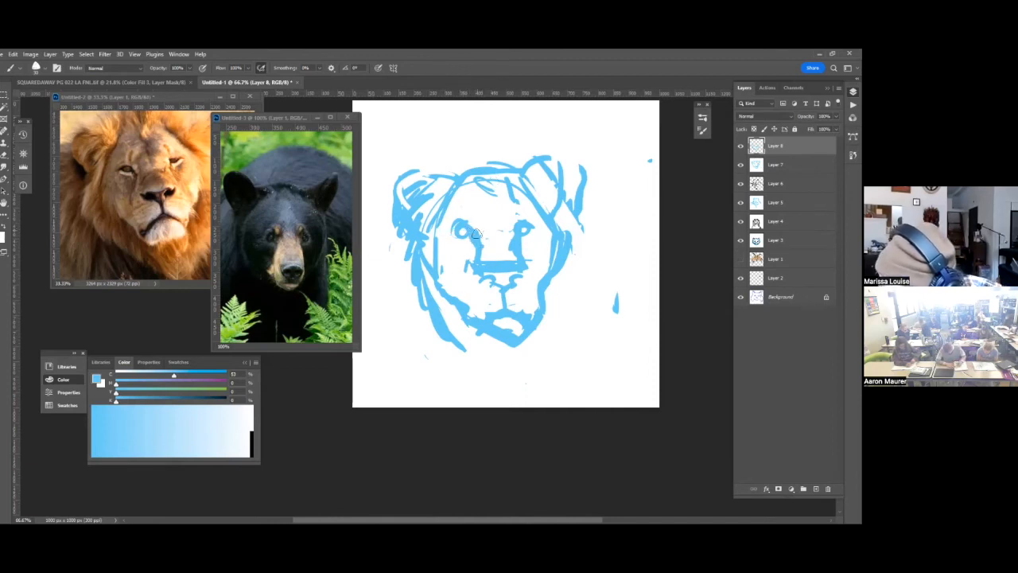
# Thin the top line of the nose and refine the bridge beside both eyes with white and blue strokes.
pyautogui.press('x')
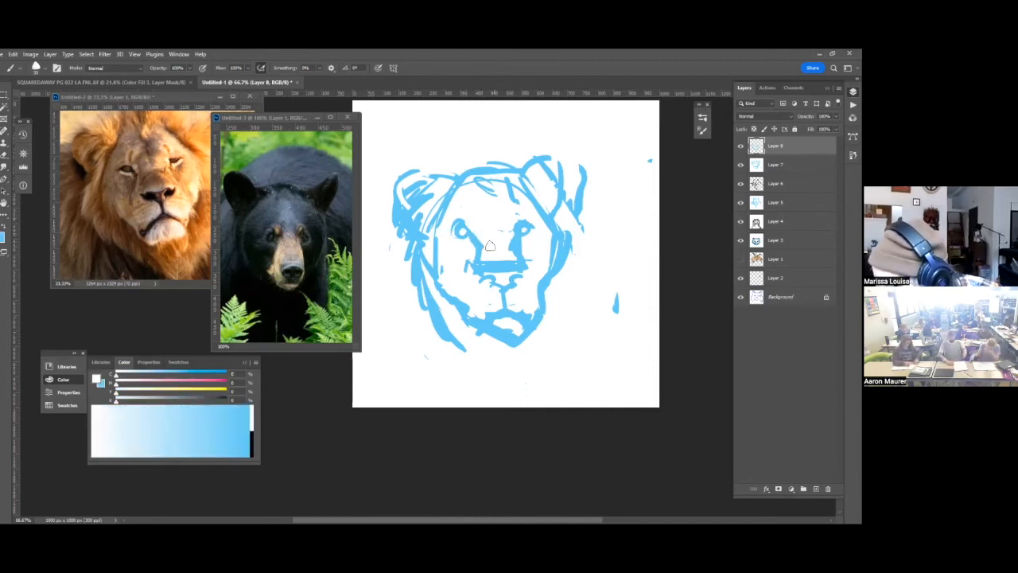
pyautogui.moveTo(481, 264); pyautogui.dragTo(517, 271)
pyautogui.press('x')
pyautogui.press('x')
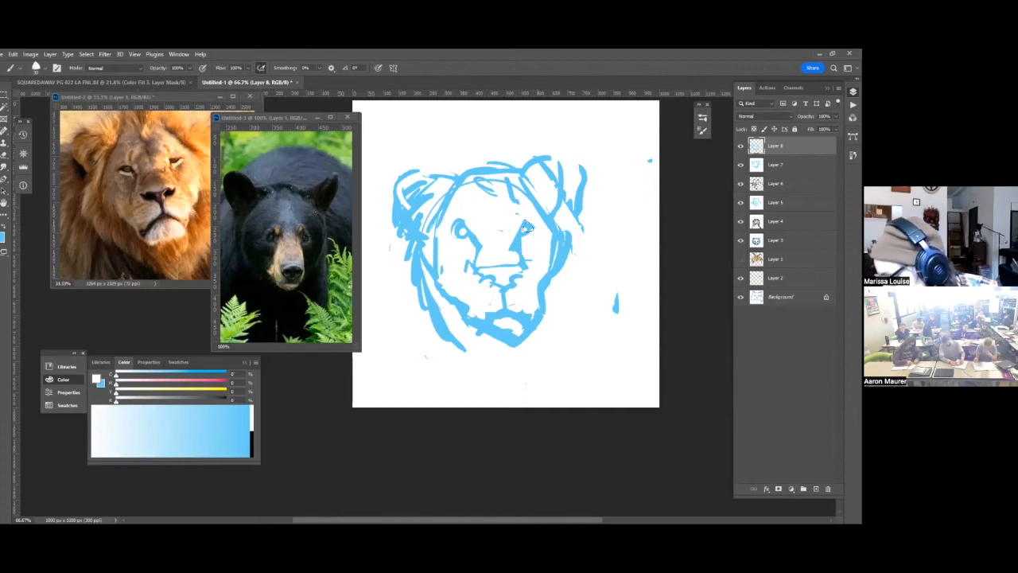
pyautogui.press('x')
pyautogui.press('x')
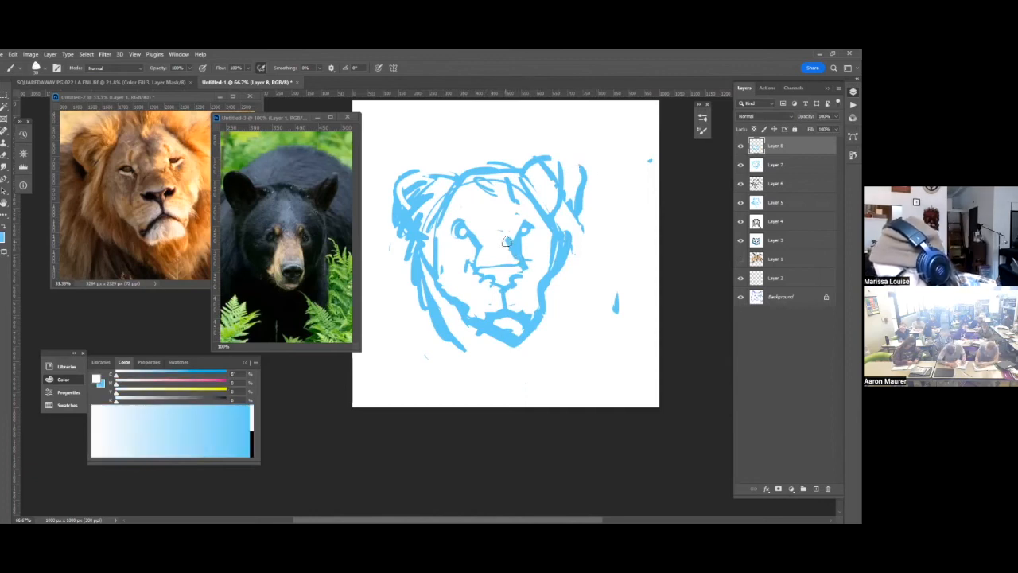
pyautogui.press('x')
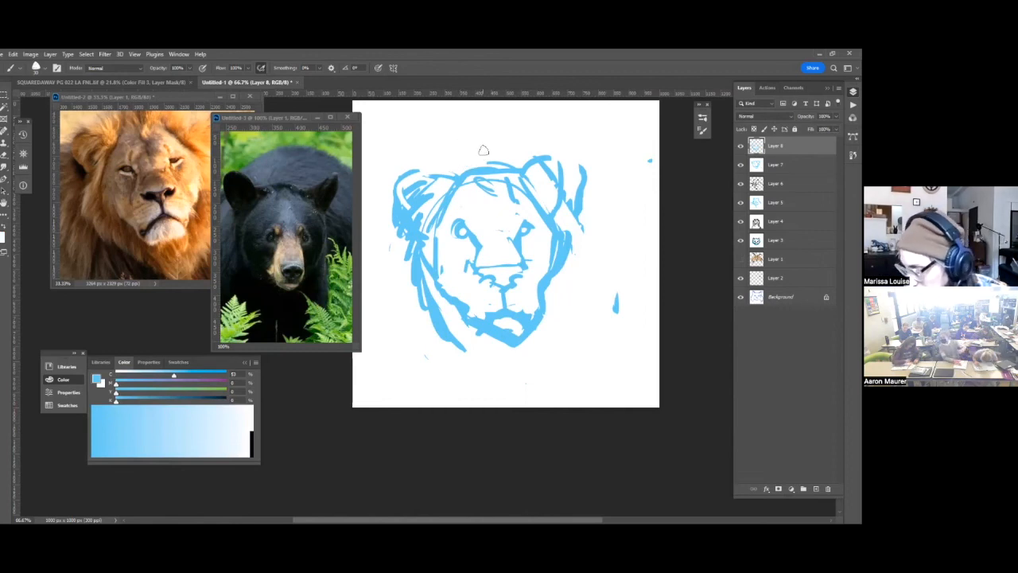
# Sketch spiky mane strands in blue over the crown, down both sides of the head and below the chin.
pyautogui.moveTo(451, 167)
pyautogui.mouseDown()
pyautogui.moveTo(518, 130)
pyautogui.moveTo(592, 213)
pyautogui.mouseUp()
pyautogui.moveTo(565, 214)
pyautogui.mouseDown()
pyautogui.moveTo(591, 284)
pyautogui.moveTo(574, 358)
pyautogui.mouseUp()
pyautogui.moveTo(402, 243)
pyautogui.mouseDown()
pyautogui.moveTo(396, 302)
pyautogui.moveTo(428, 339)
pyautogui.moveTo(522, 388)
pyautogui.mouseUp()
pyautogui.moveTo(435, 279); pyautogui.dragTo(459, 299)
pyautogui.moveTo(500, 341); pyautogui.dragTo(489, 320)
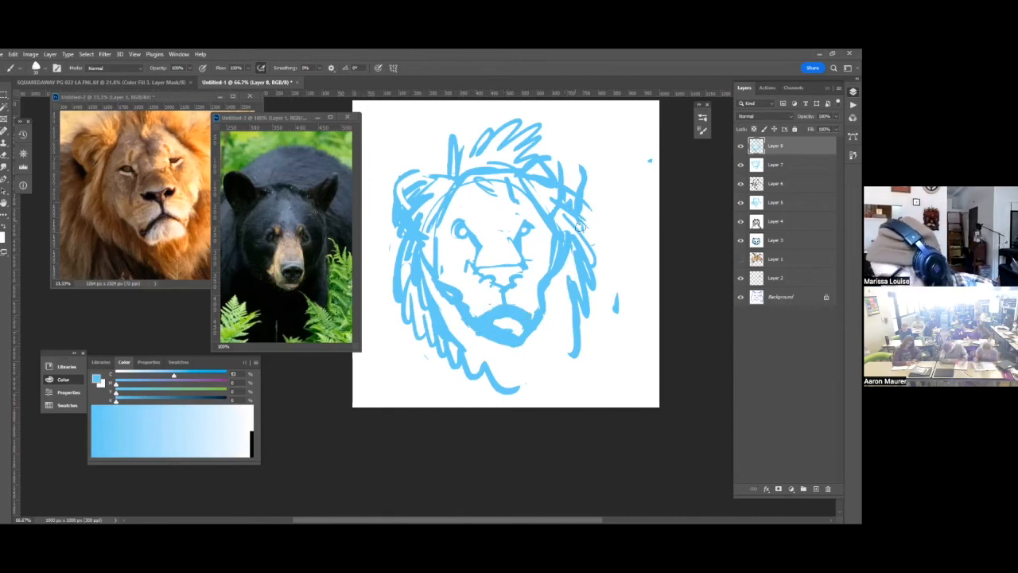
# Lighten the chin in white and add a jagged beard tuft and lower mane strokes in blue.
pyautogui.press('x')
pyautogui.moveTo(493, 322)
pyautogui.mouseDown()
pyautogui.moveTo(525, 325)
pyautogui.moveTo(506, 337)
pyautogui.moveTo(489, 331)
pyautogui.moveTo(530, 342)
pyautogui.moveTo(492, 346)
pyautogui.moveTo(545, 319)
pyautogui.moveTo(550, 348)
pyautogui.moveTo(506, 376)
pyautogui.moveTo(515, 394)
pyautogui.moveTo(594, 348)
pyautogui.mouseUp()
pyautogui.press('x')
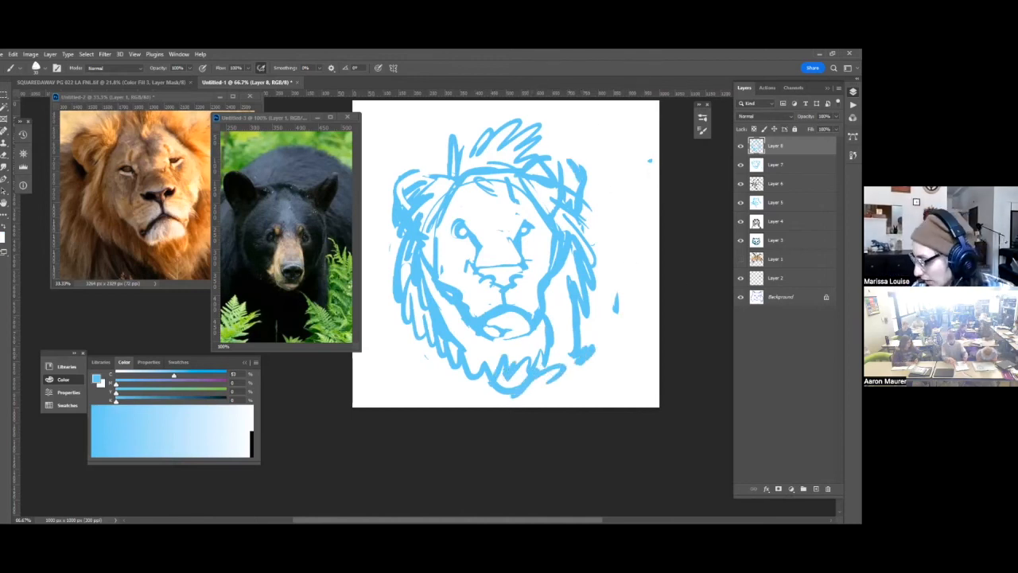
# Create a new layer, reset the colors to black and white, and ink both of the lion's eyes in black.
pyautogui.hotkey('ctrl', 'shift', 'alt', 'n')
pyautogui.press('d')
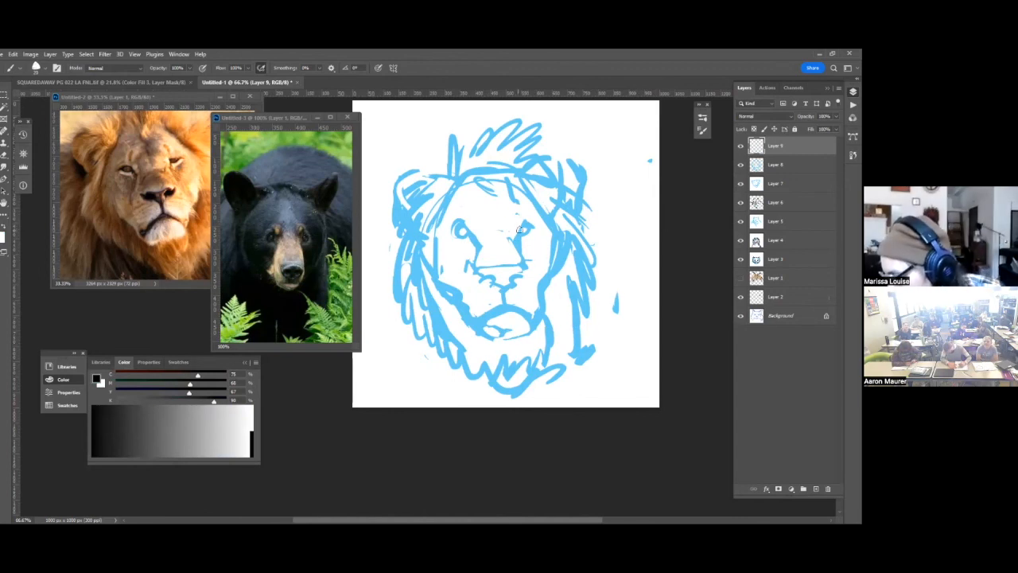
pyautogui.moveTo(525, 231); pyautogui.dragTo(526, 229)
pyautogui.moveTo(462, 230); pyautogui.dragTo(461, 231)
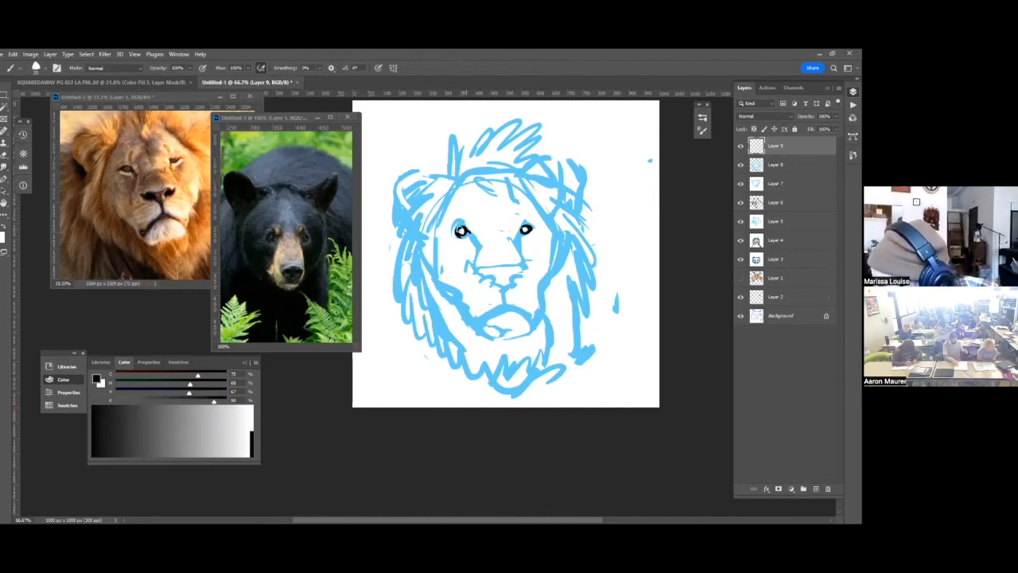
pyautogui.moveTo(521, 232); pyautogui.dragTo(532, 230)
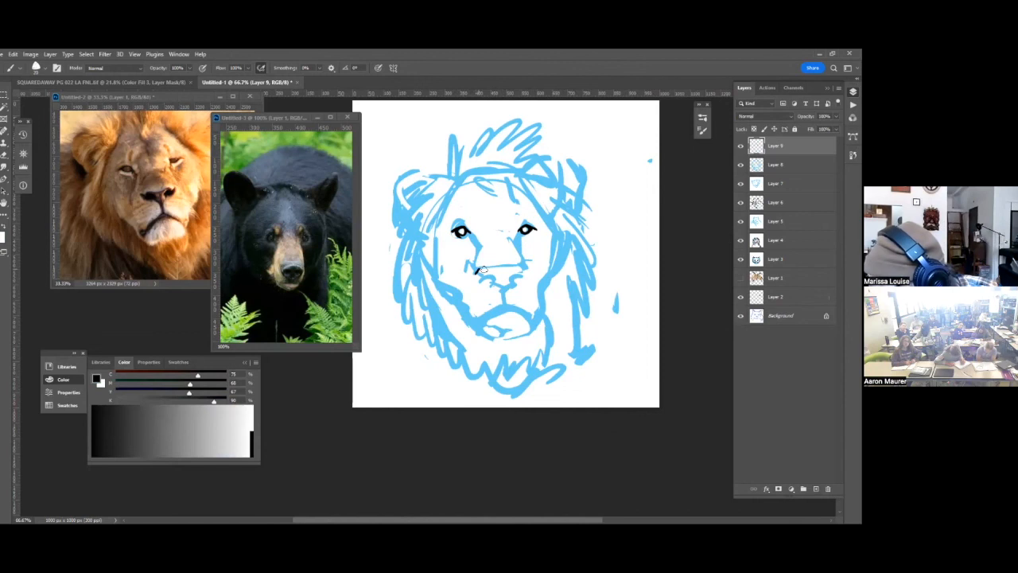
# Ink the lion's nose in black, outlining its top edge, both nostrils and the lower tip.
pyautogui.moveTo(497, 270); pyautogui.dragTo(518, 268)
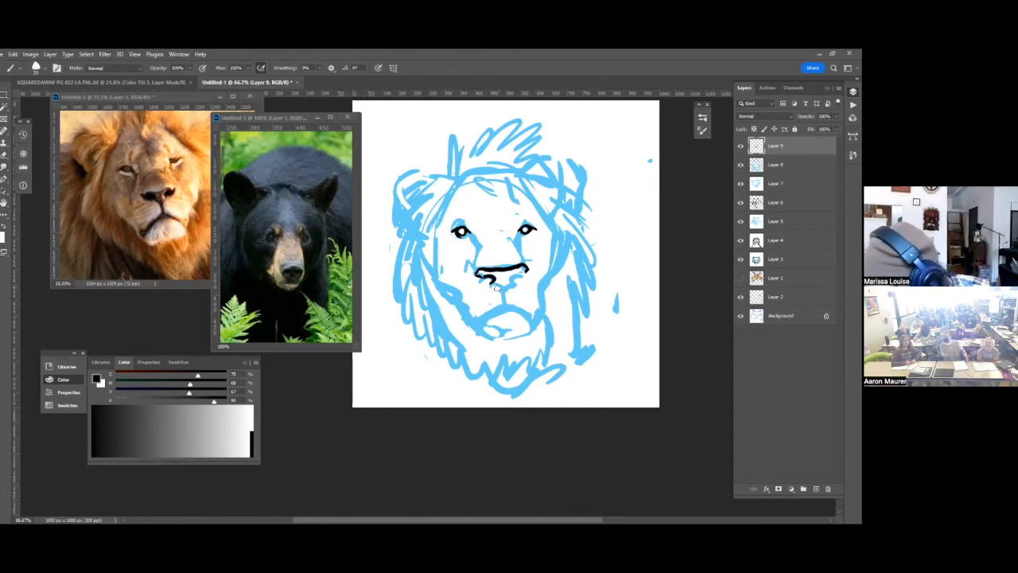
pyautogui.moveTo(493, 281); pyautogui.dragTo(515, 285)
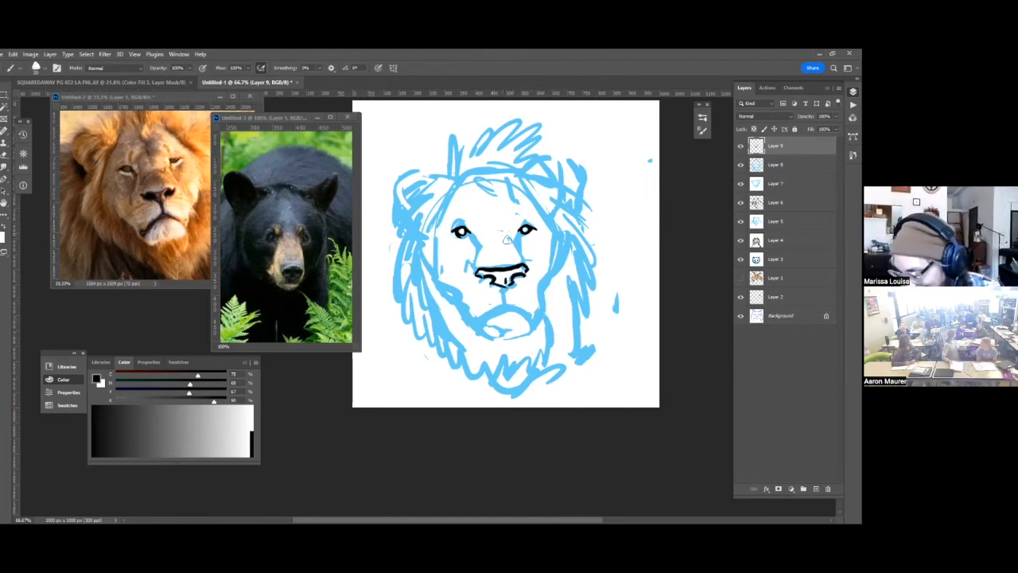
# Ink the lion's mouth, left face contour with cheek hatching, chin, and the brow and nose-bridge marks in black.
pyautogui.moveTo(505, 286)
pyautogui.mouseDown()
pyautogui.moveTo(484, 323)
pyautogui.moveTo(511, 303)
pyautogui.moveTo(527, 314)
pyautogui.moveTo(542, 301)
pyautogui.mouseUp()
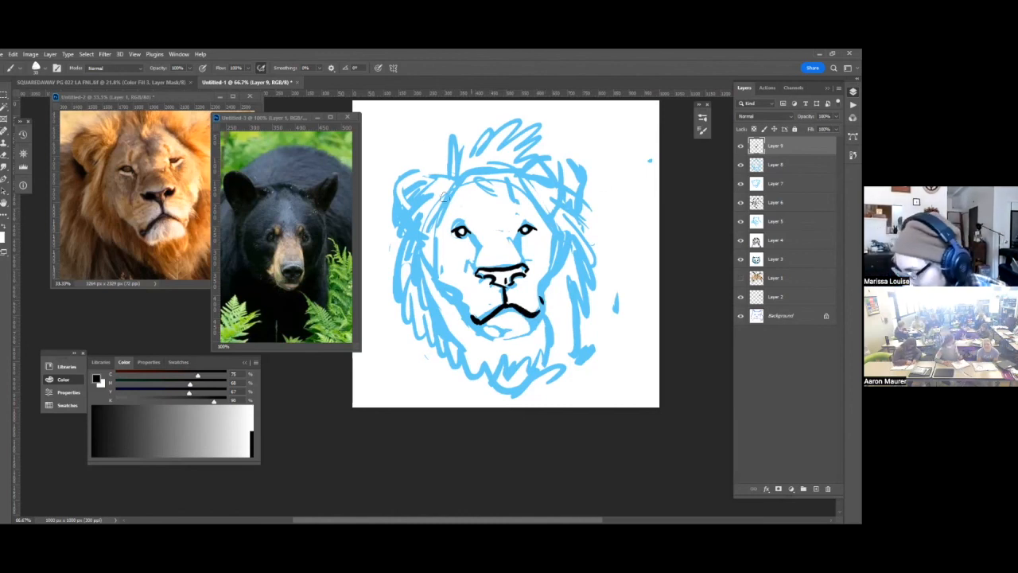
pyautogui.moveTo(455, 205)
pyautogui.mouseDown()
pyautogui.moveTo(429, 231)
pyautogui.moveTo(441, 226)
pyautogui.moveTo(432, 272)
pyautogui.moveTo(453, 306)
pyautogui.moveTo(459, 298)
pyautogui.moveTo(465, 324)
pyautogui.moveTo(497, 335)
pyautogui.moveTo(484, 334)
pyautogui.moveTo(541, 322)
pyautogui.mouseUp()
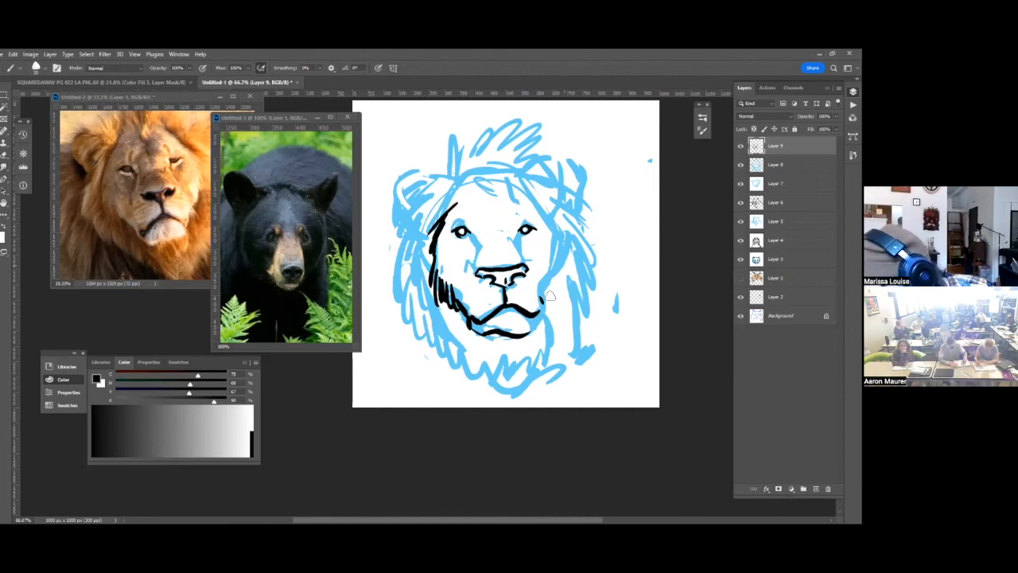
pyautogui.hotkey('ctrl', 'z')
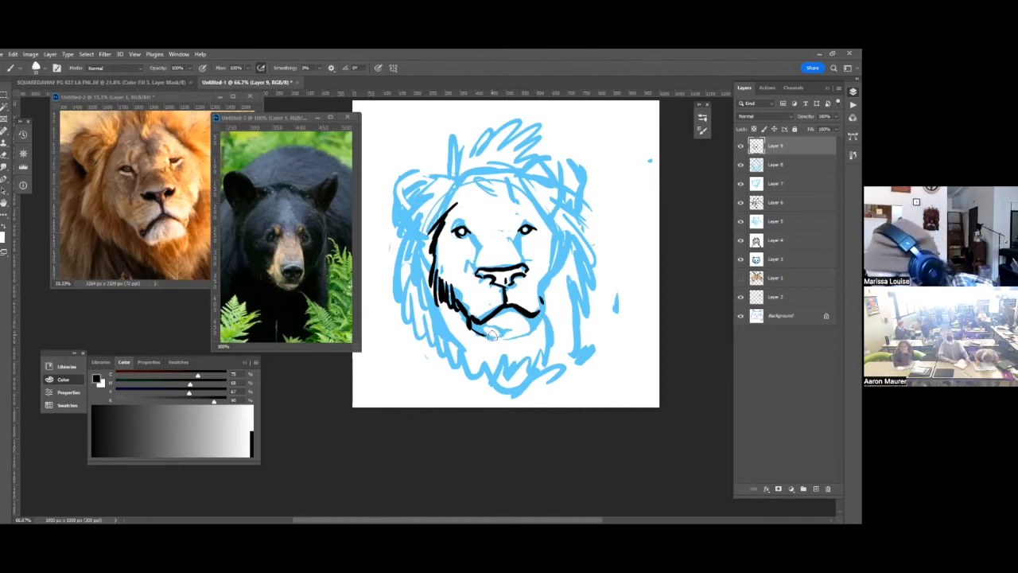
pyautogui.moveTo(490, 336); pyautogui.dragTo(541, 323)
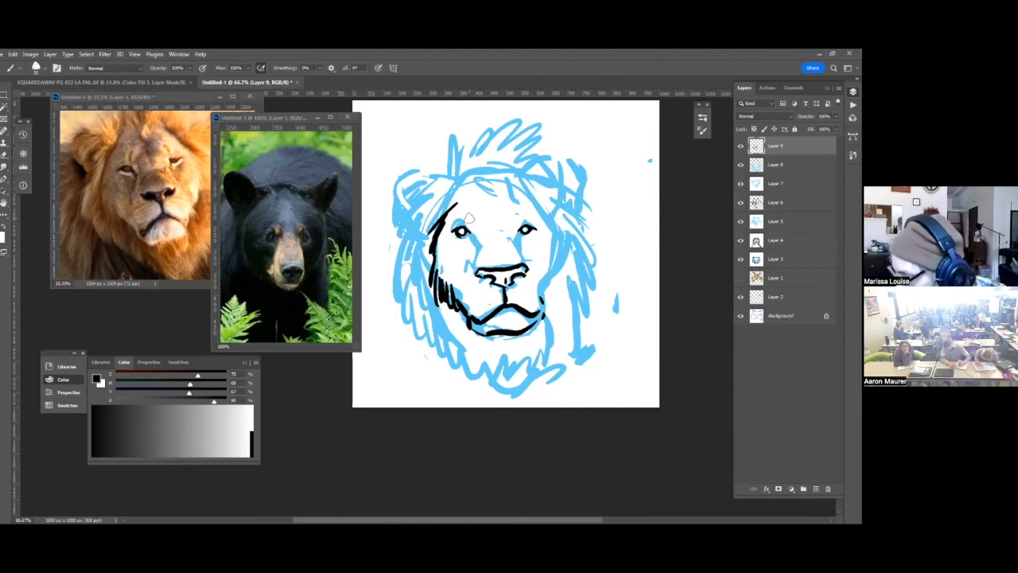
pyautogui.moveTo(485, 245); pyautogui.dragTo(478, 269)
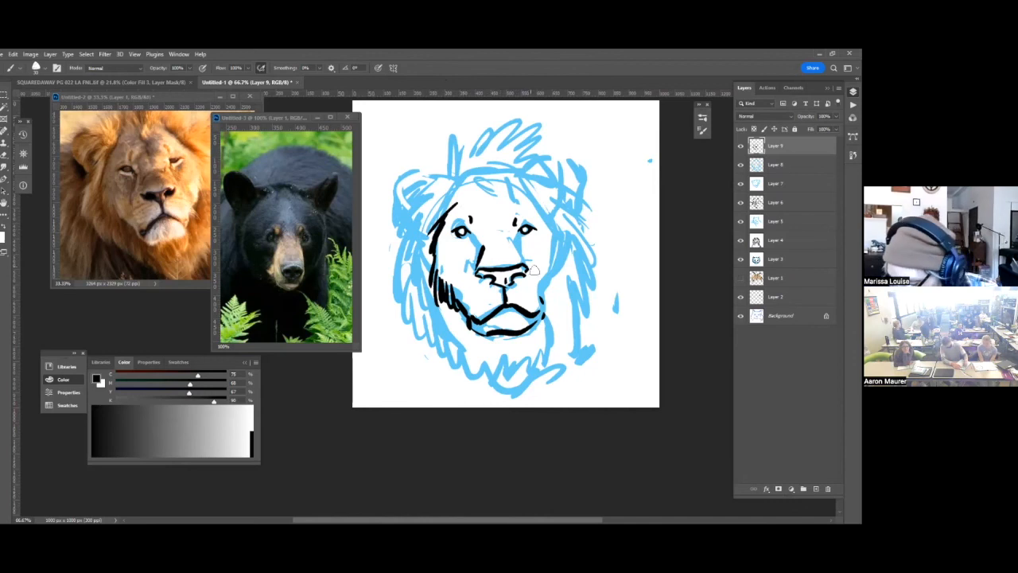
# Ink the mane in black with spiky strokes down both sides of the head and a jagged edge below the chin.
pyautogui.moveTo(450, 180)
pyautogui.mouseDown()
pyautogui.moveTo(393, 265)
pyautogui.moveTo(400, 239)
pyautogui.moveTo(380, 272)
pyautogui.mouseUp()
pyautogui.moveTo(400, 237)
pyautogui.mouseDown()
pyautogui.moveTo(388, 287)
pyautogui.moveTo(415, 350)
pyautogui.moveTo(501, 401)
pyautogui.moveTo(560, 394)
pyautogui.mouseUp()
pyautogui.moveTo(561, 316)
pyautogui.mouseDown()
pyautogui.moveTo(549, 356)
pyautogui.moveTo(572, 340)
pyautogui.moveTo(567, 364)
pyautogui.mouseUp()
pyautogui.moveTo(560, 214)
pyautogui.mouseDown()
pyautogui.moveTo(600, 263)
pyautogui.moveTo(593, 362)
pyautogui.mouseUp()
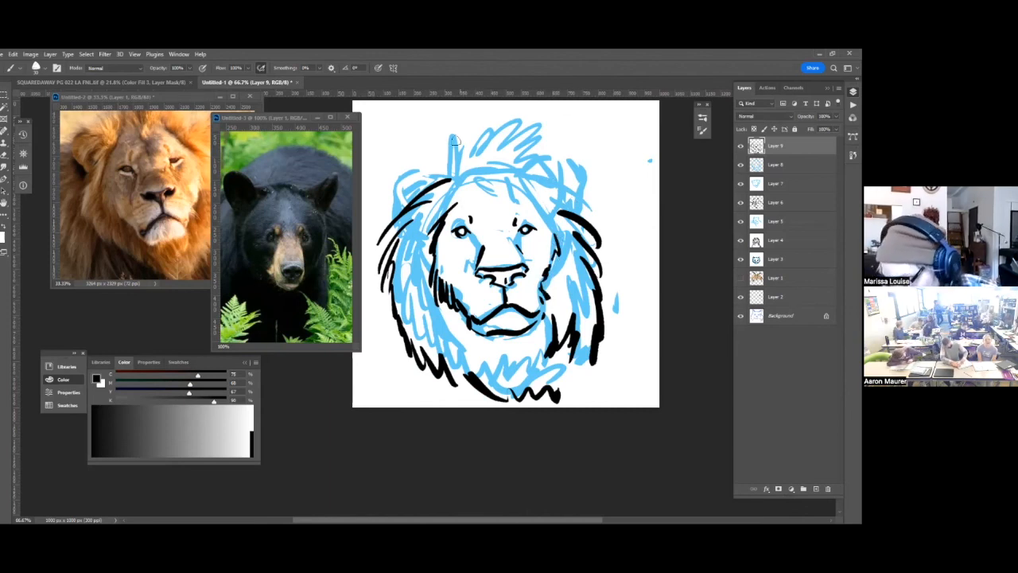
# Ink the crown tufts, both ears and the dark marks on the forehead in black.
pyautogui.moveTo(446, 177)
pyautogui.mouseDown()
pyautogui.moveTo(438, 155)
pyautogui.moveTo(460, 171)
pyautogui.moveTo(493, 127)
pyautogui.moveTo(523, 126)
pyautogui.moveTo(578, 183)
pyautogui.moveTo(575, 205)
pyautogui.moveTo(569, 189)
pyautogui.mouseUp()
pyautogui.moveTo(550, 188)
pyautogui.mouseDown()
pyautogui.moveTo(571, 196)
pyautogui.moveTo(549, 214)
pyautogui.moveTo(562, 228)
pyautogui.mouseUp()
pyautogui.moveTo(483, 188)
pyautogui.mouseDown()
pyautogui.moveTo(491, 193)
pyautogui.moveTo(448, 206)
pyautogui.moveTo(419, 176)
pyautogui.moveTo(405, 179)
pyautogui.moveTo(397, 216)
pyautogui.moveTo(412, 192)
pyautogui.mouseUp()
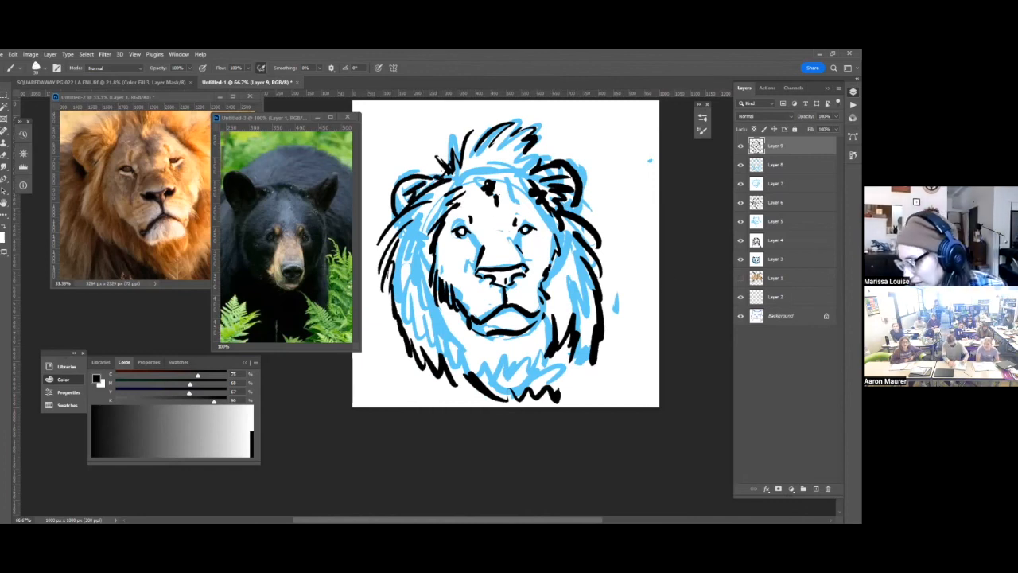
# Add a new layer directly below the lion's ink layer and fill it with white to cover the blue sketch.
pyautogui.click(740, 165)
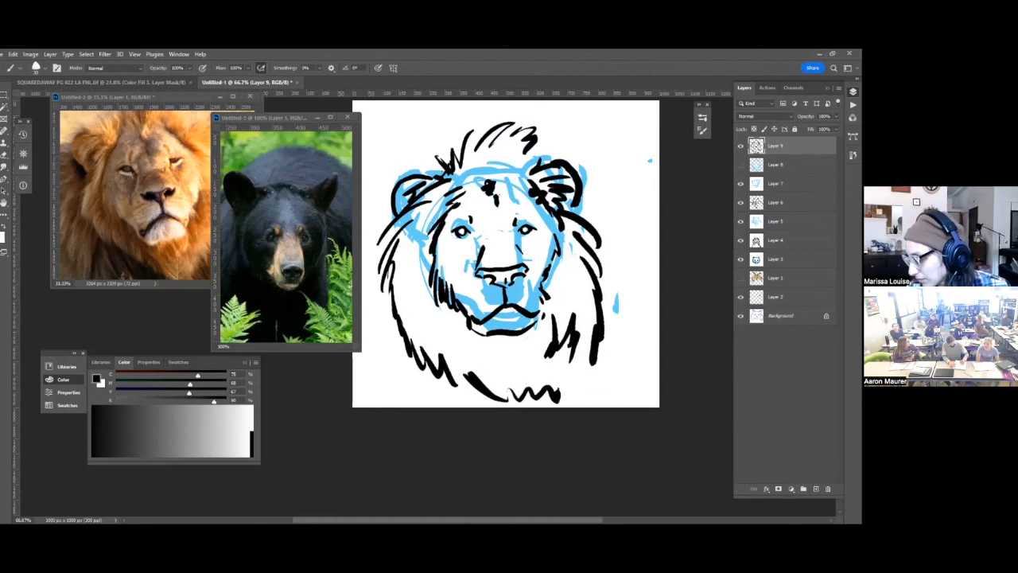
pyautogui.click(741, 165)
pyautogui.hotkey('ctrl', 'shift', 'alt', 'n')
pyautogui.press('x')
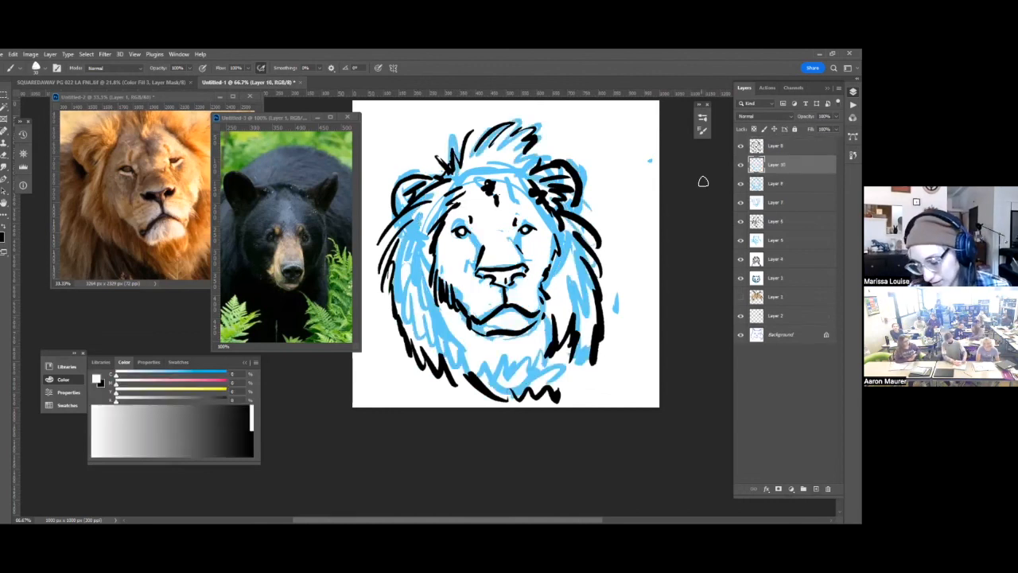
pyautogui.hotkey('alt', 'BackSpace')
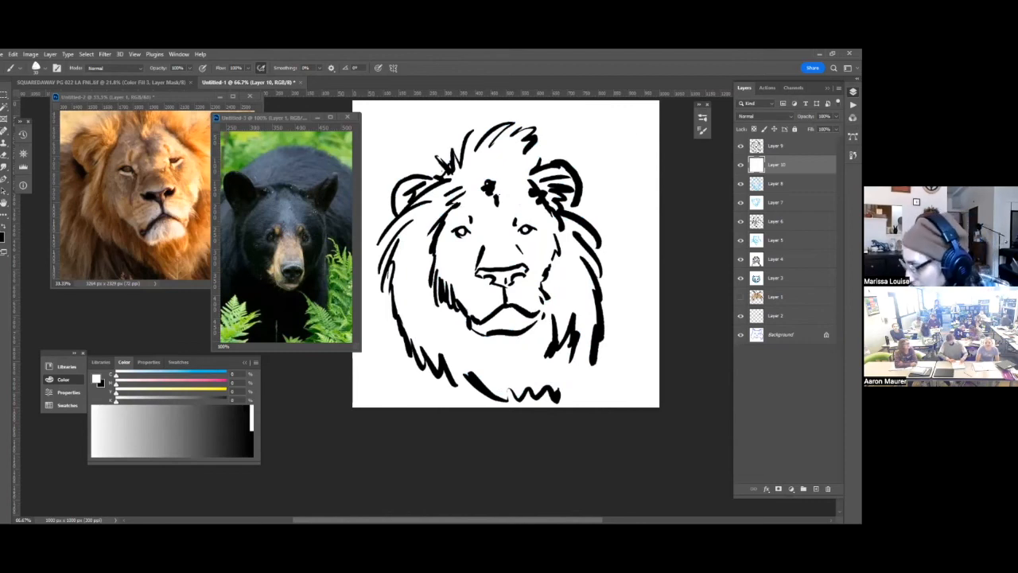
# Return to the ink layer with black and add the forehead hairline and extra mane strokes along the lower-left side.
pyautogui.hotkey('alt', ']')
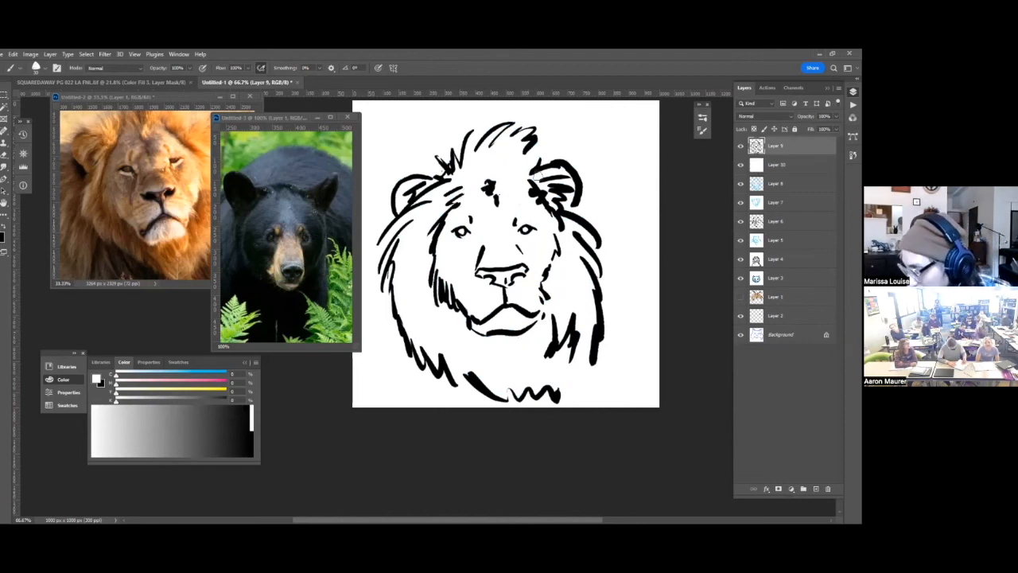
pyautogui.press('x')
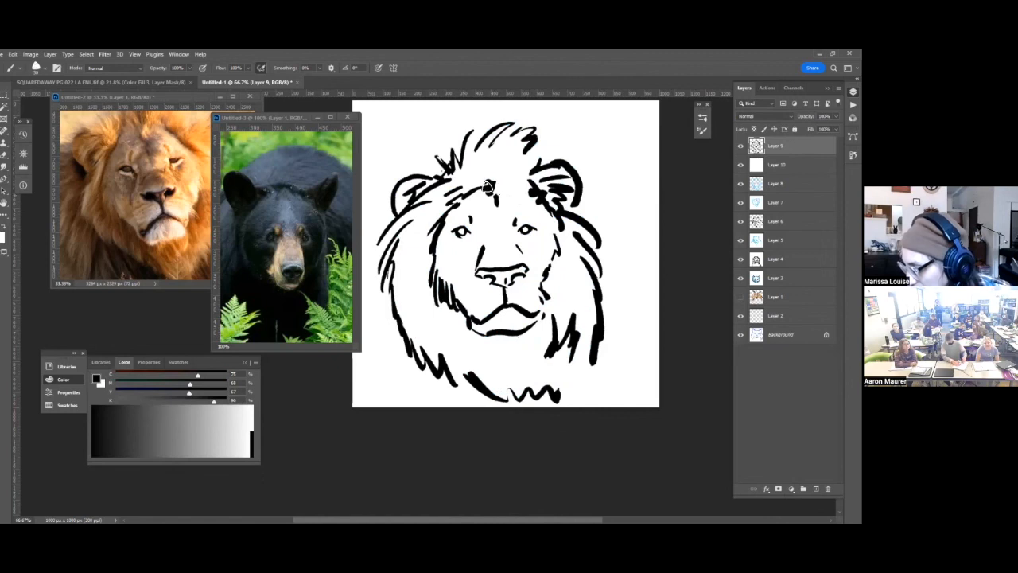
pyautogui.moveTo(502, 187); pyautogui.dragTo(533, 192)
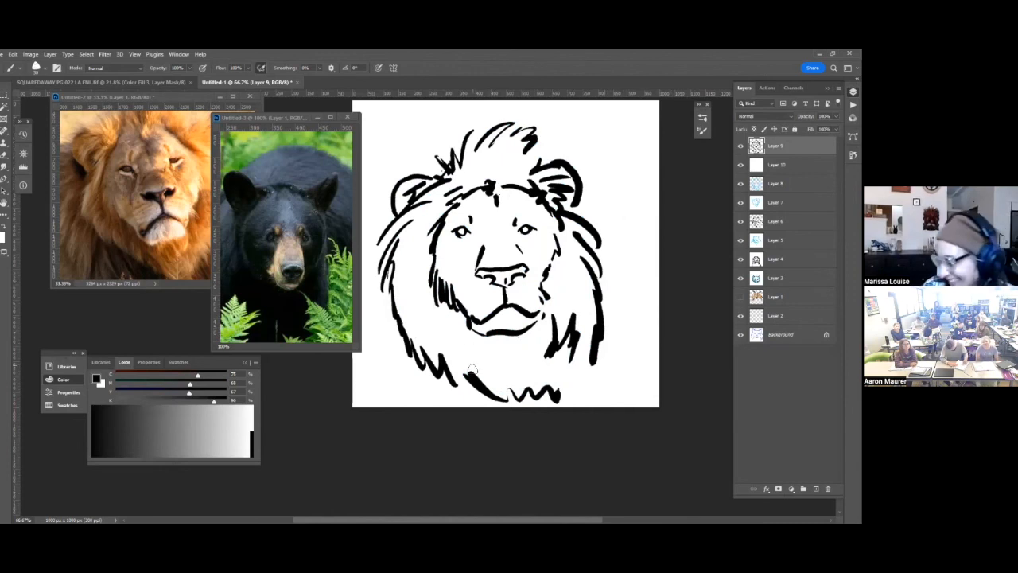
pyautogui.moveTo(421, 318); pyautogui.dragTo(491, 362)
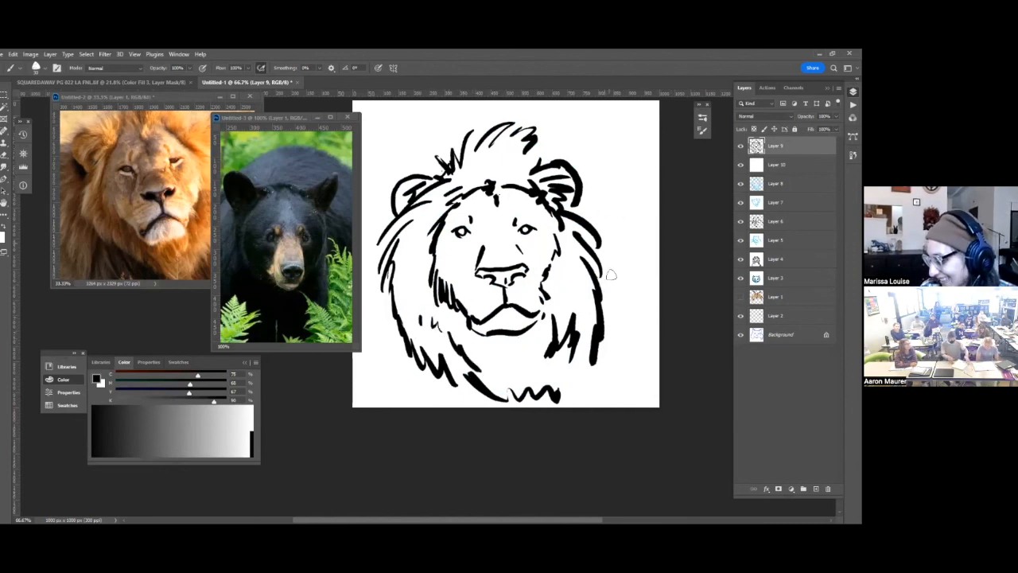
pyautogui.moveTo(386, 271)
pyautogui.mouseDown()
pyautogui.moveTo(394, 371)
pyautogui.moveTo(402, 362)
pyautogui.moveTo(453, 394)
pyautogui.mouseUp()
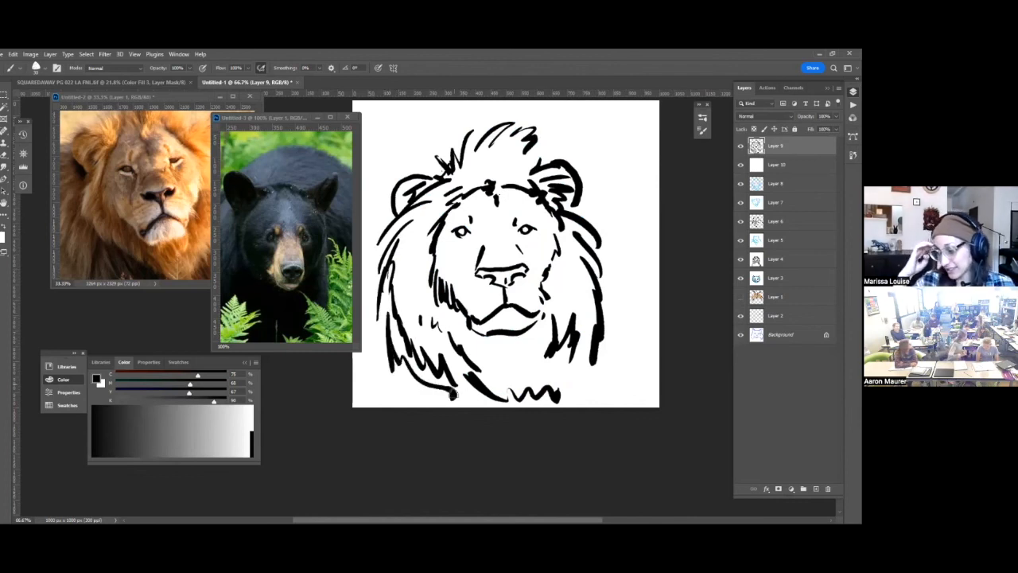